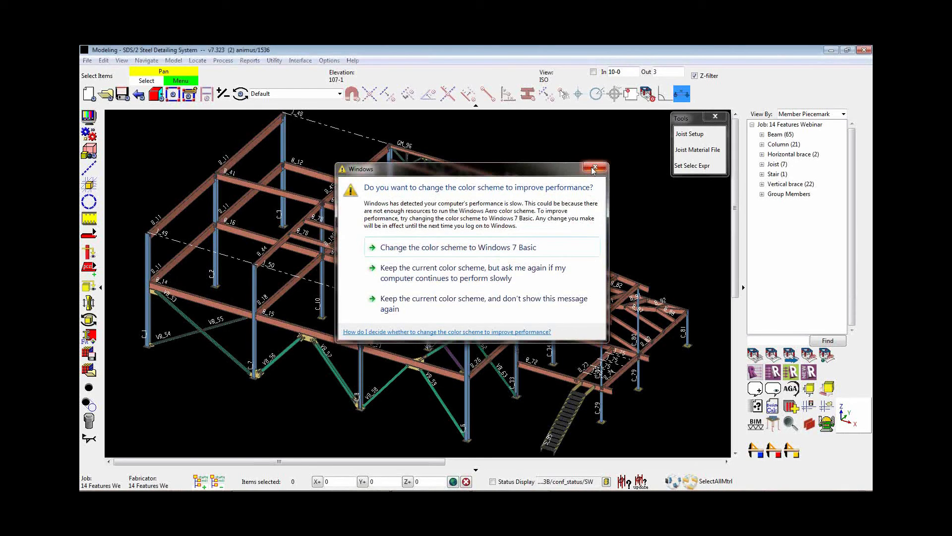
Change the member type of diagonal beams B_31 and B_32 to Horizontal brace and process the members
left_click(463, 247)
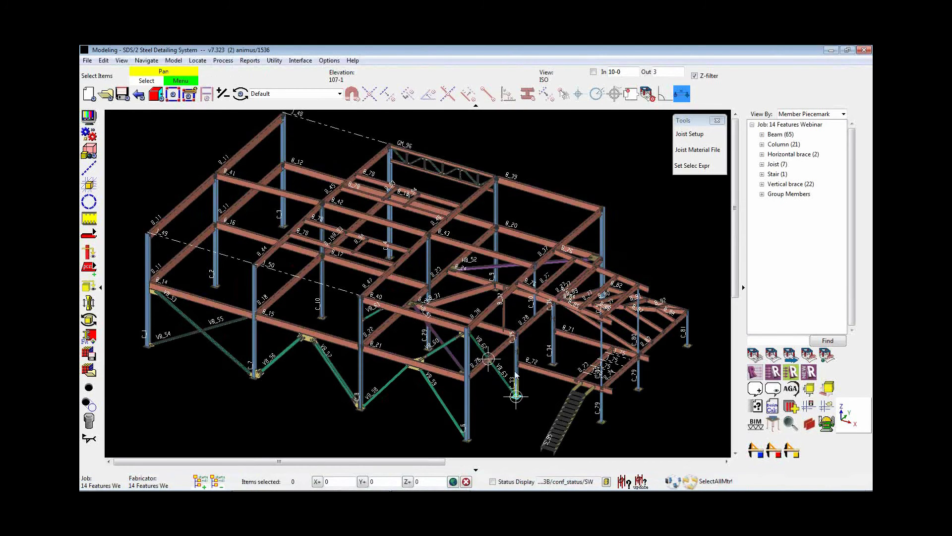
scroll(498, 311, "up", 3)
scroll(498, 311, "up", 6)
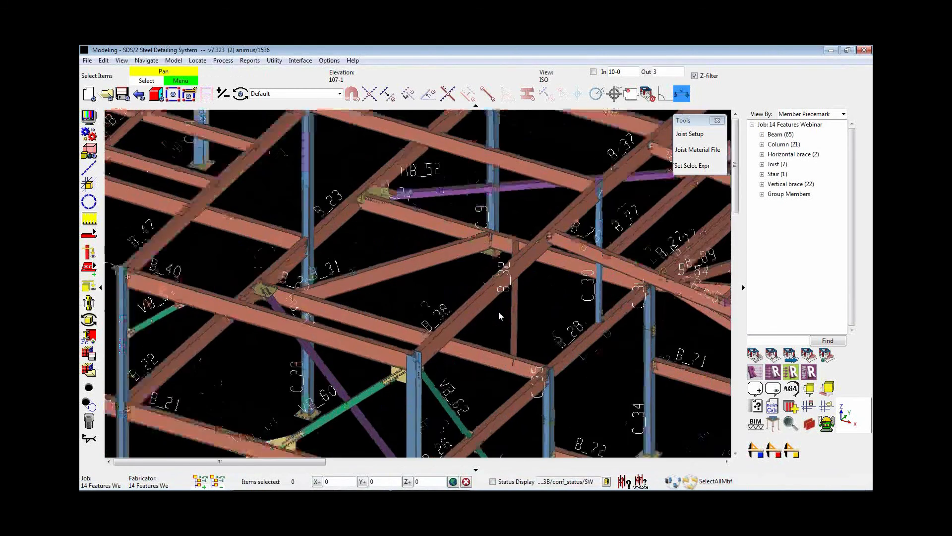
middle_click_drag(579, 322, 408, 300)
scroll(462, 259, "up", 3)
scroll(469, 260, "down", 2)
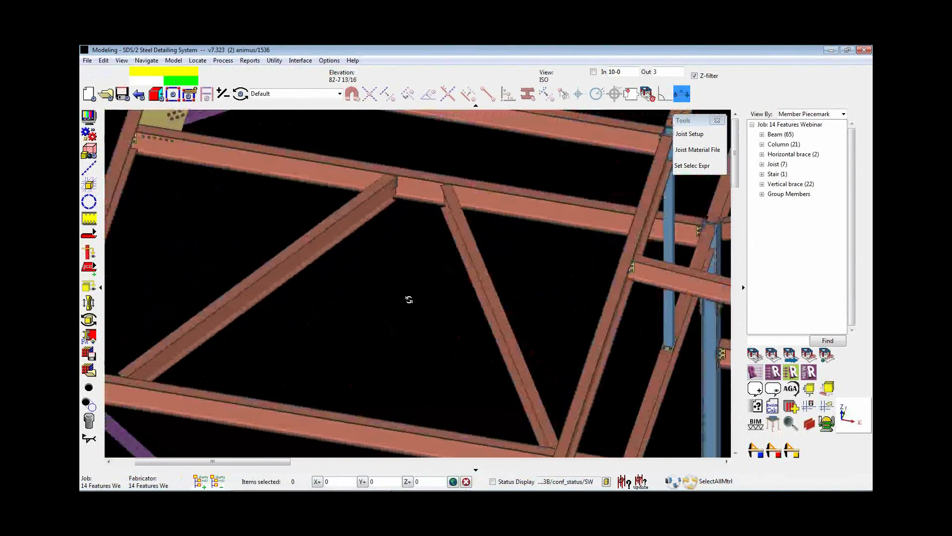
left_click(293, 260)
left_click(481, 291, "ctrl")
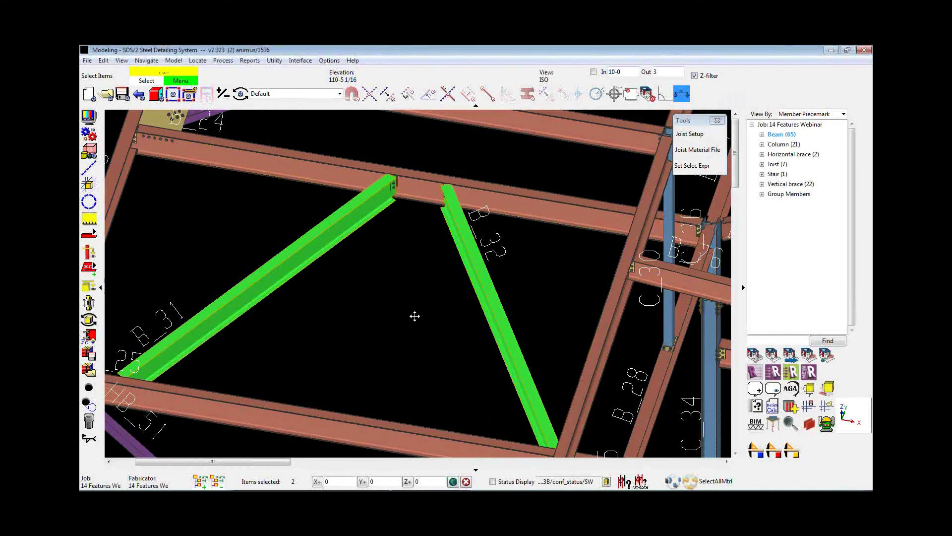
middle_click_drag(414, 316, 436, 309)
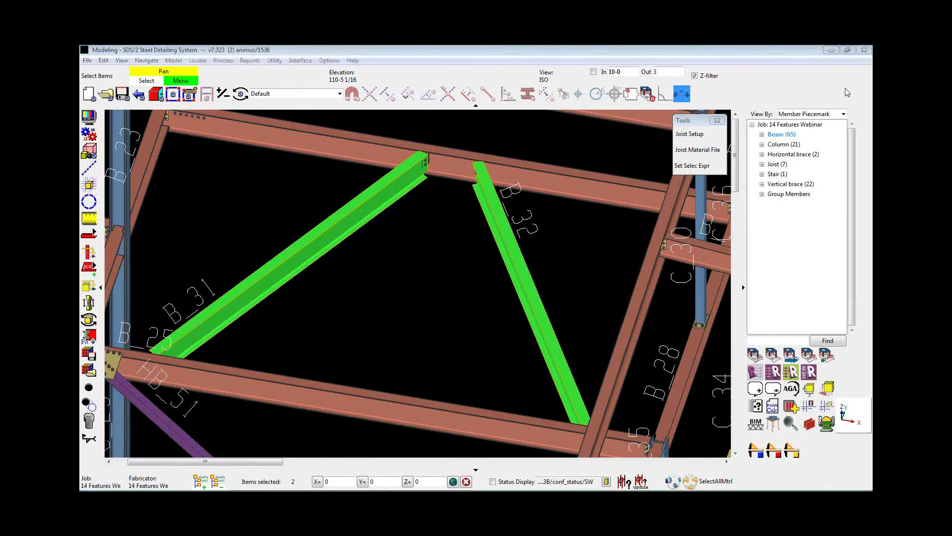
left_click(174, 61)
mouse_move(208, 123)
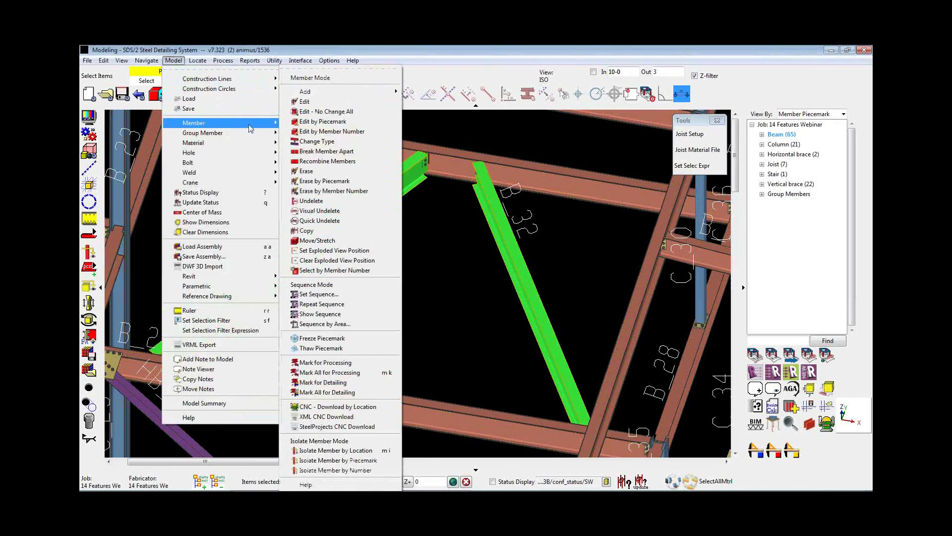
left_click(329, 142)
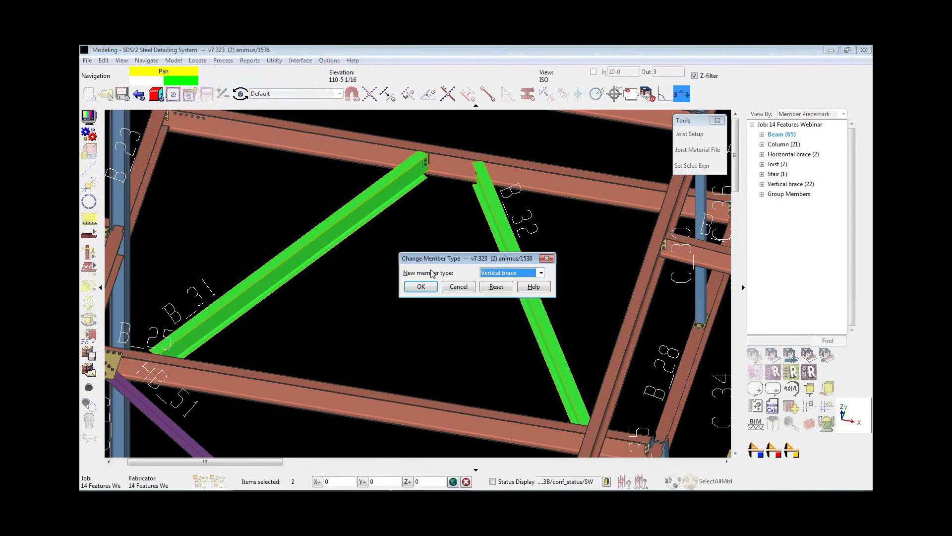
left_click_drag(486, 258, 454, 242)
left_click(485, 257)
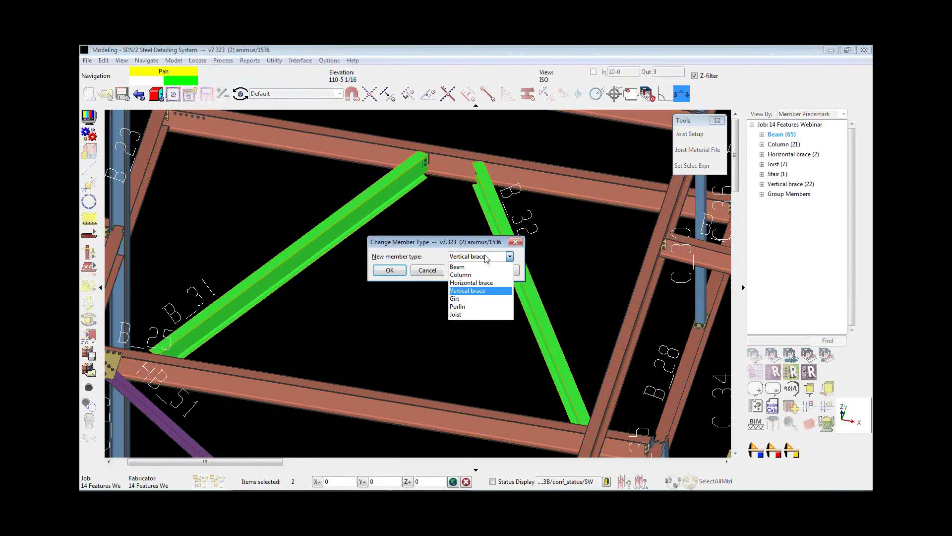
left_click(471, 282)
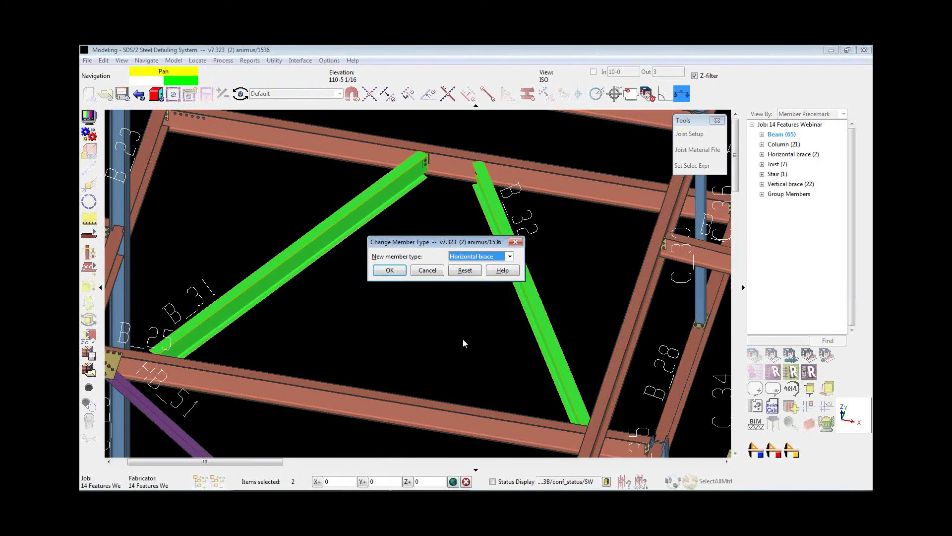
left_click(390, 271)
left_click(439, 319)
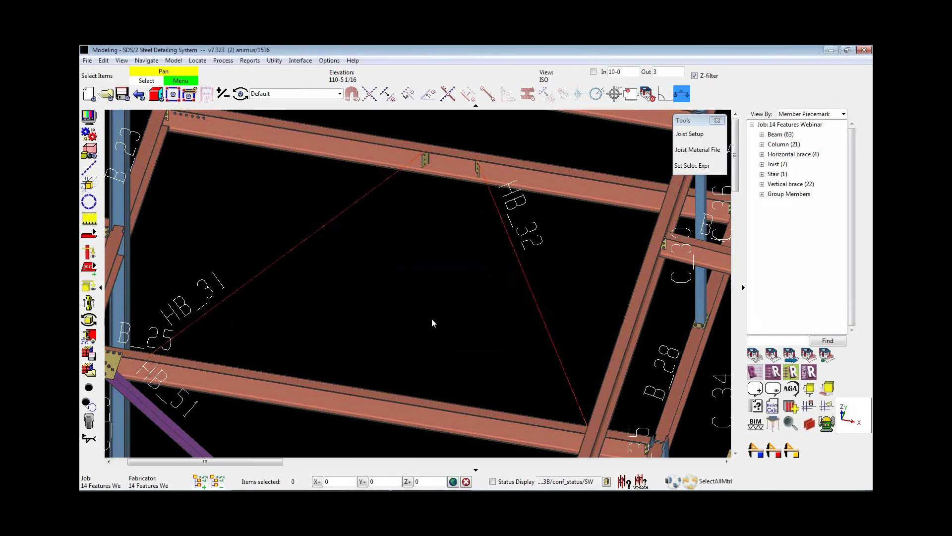
key("p")
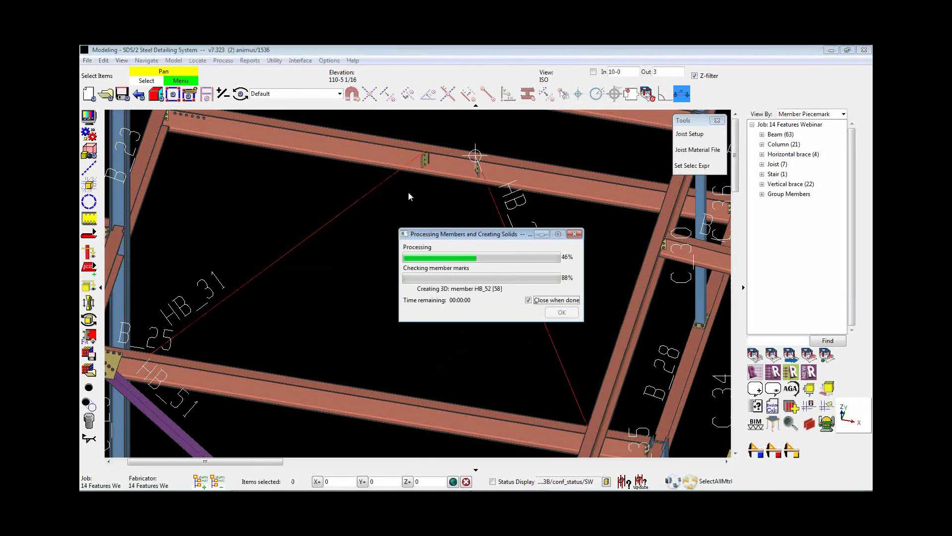
left_click(528, 375)
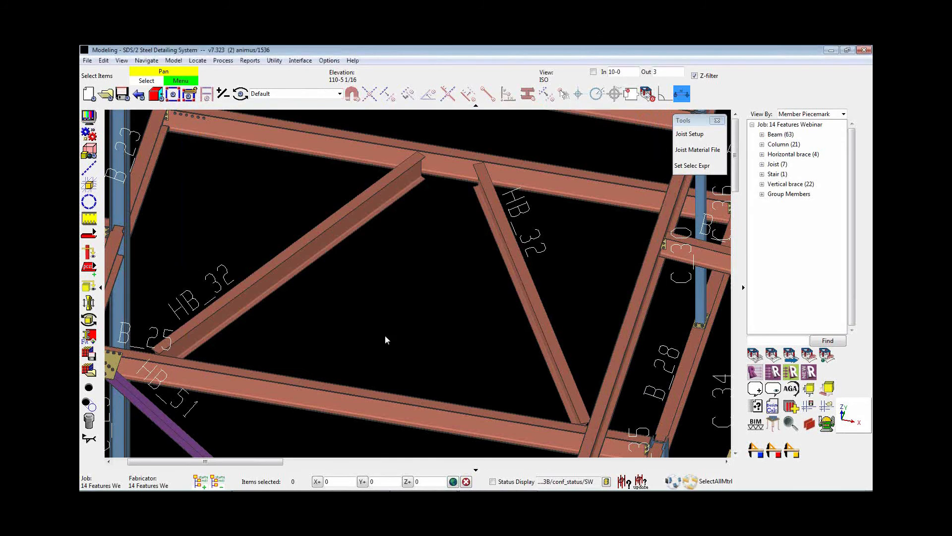
Override the automatic tension load at both ends of the two HB_32 braces, entering 25 kips at the left end, and reprocess them
left_click(335, 240)
left_click(516, 260)
right_click(386, 250)
left_click(410, 255)
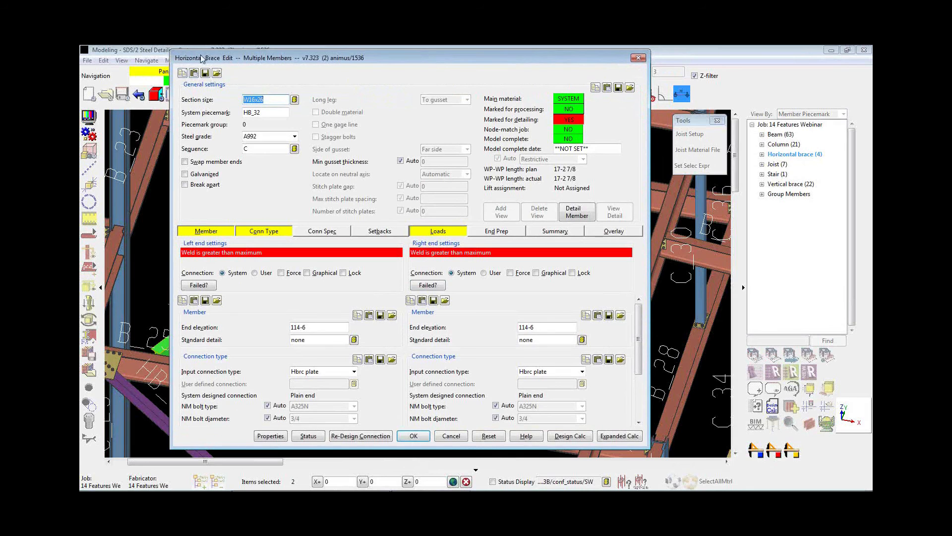
left_click(454, 230)
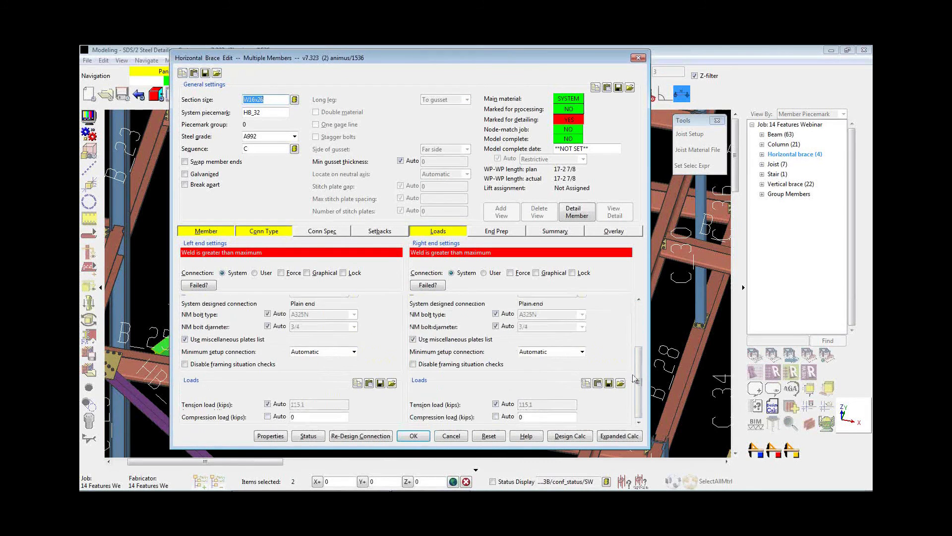
left_click(278, 405)
type("25")
left_click(505, 404)
left_click(551, 407)
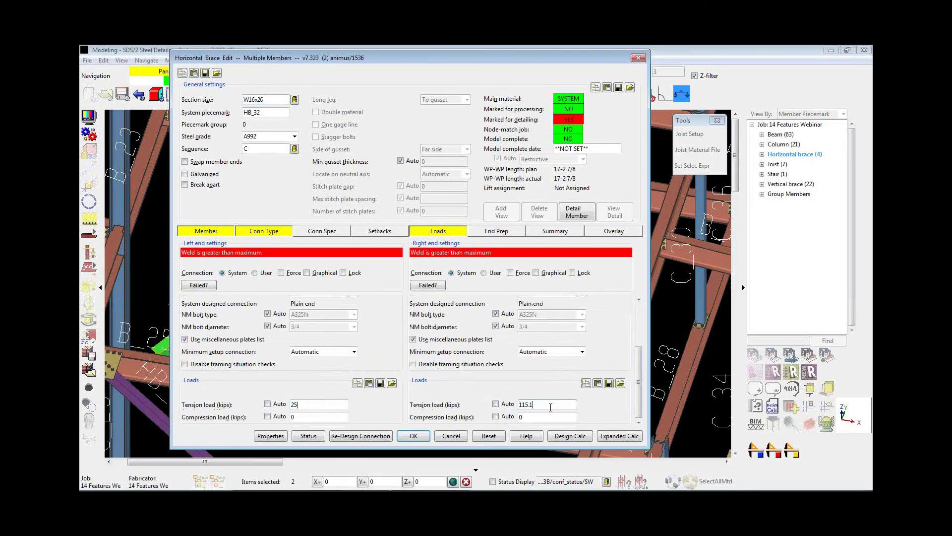
key("Return")
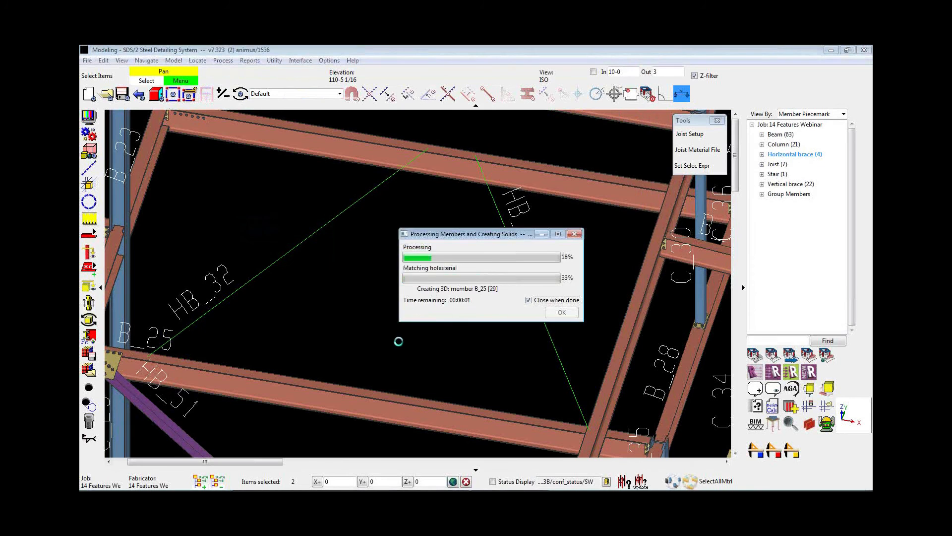
left_click(528, 374)
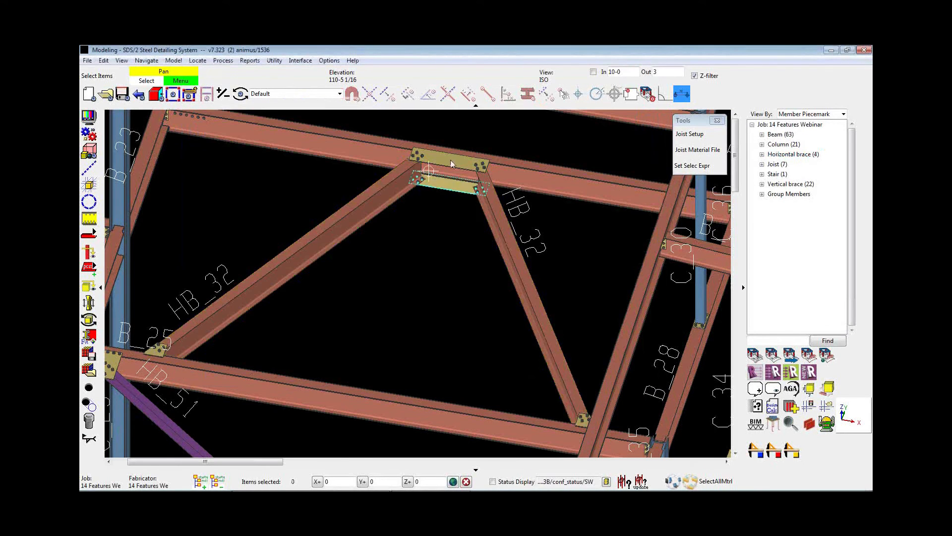
Examine the bolted gusset plates at the ends of the two HB_32 horizontal braces from several angles
scroll(421, 137, "up", 5)
mouse_move(347, 247)
middle_mouse_down("shift")
mouse_move(421, 242)
mouse_move(354, 237)
middle_mouse_up("shift")
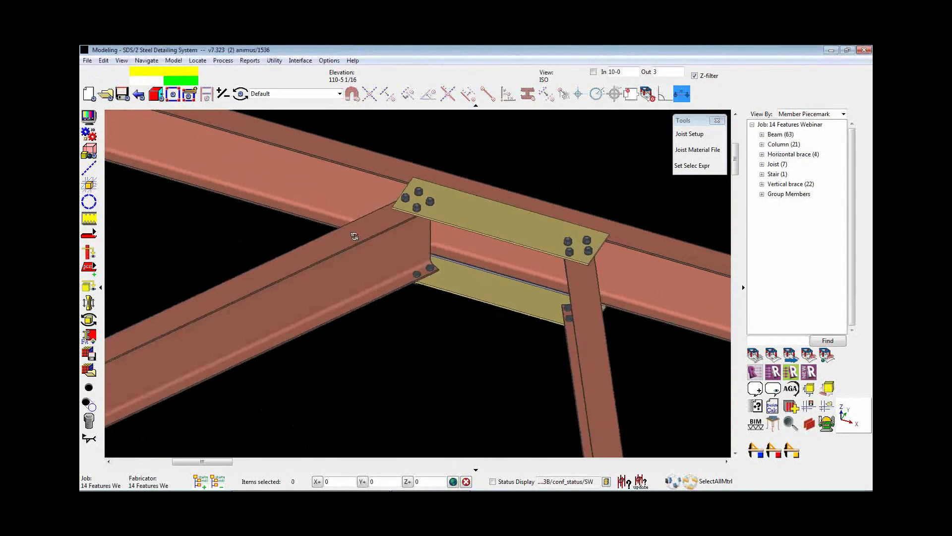
scroll(473, 186, "down", 5)
middle_click_drag(466, 293, 509, 295)
scroll(552, 351, "up", 3)
scroll(570, 342, "down", 6)
middle_click_drag(471, 364, 391, 348, "shift")
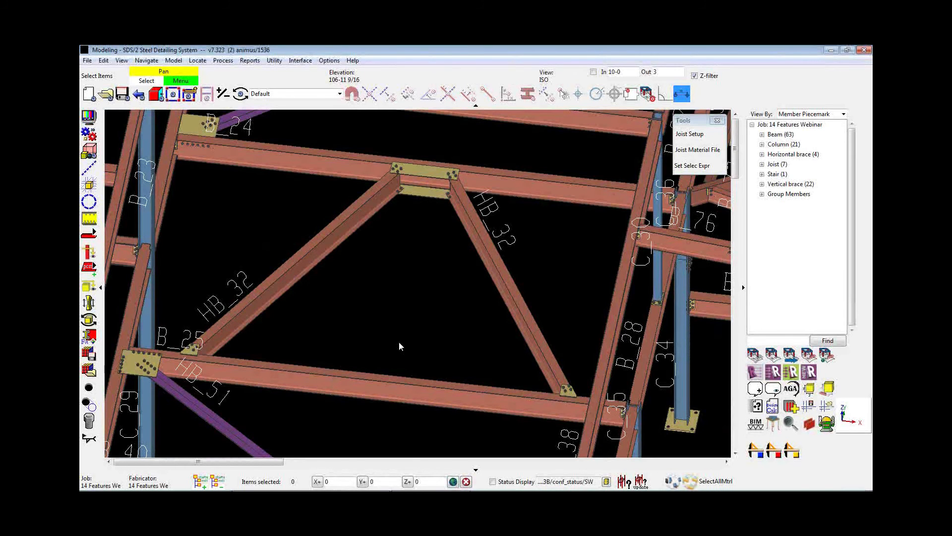
Show the model dimensions of second-floor beam B_12, which frames into column C_3
scroll(397, 342, "down", 3)
middle_click_drag(378, 374, 474, 310)
scroll(421, 320, "down", 5)
scroll(474, 311, "down", 2)
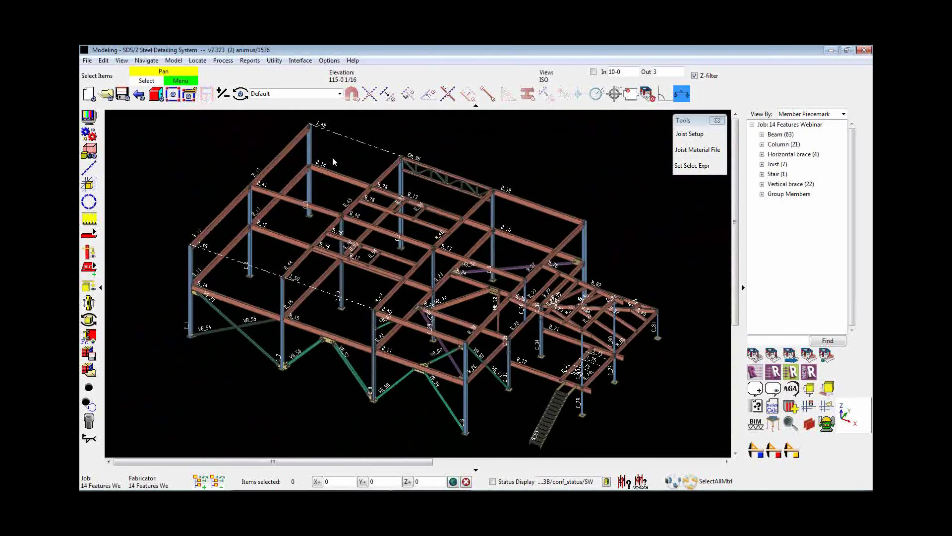
scroll(333, 159, "up", 5)
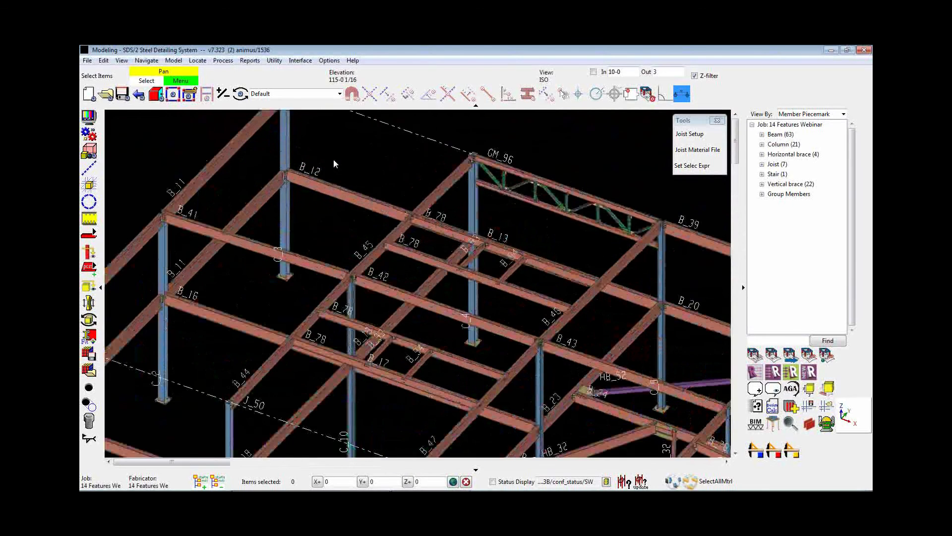
scroll(334, 159, "up", 5)
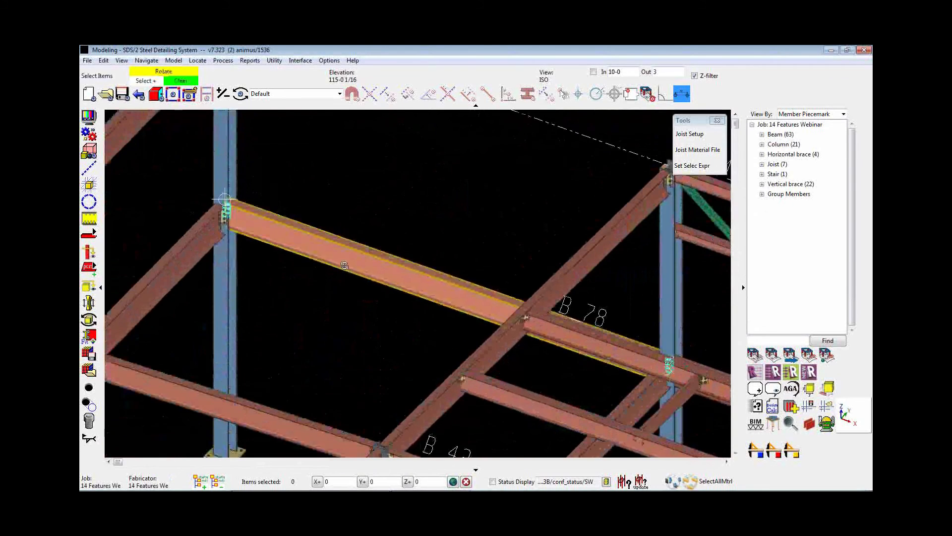
scroll(344, 265, "down", 5)
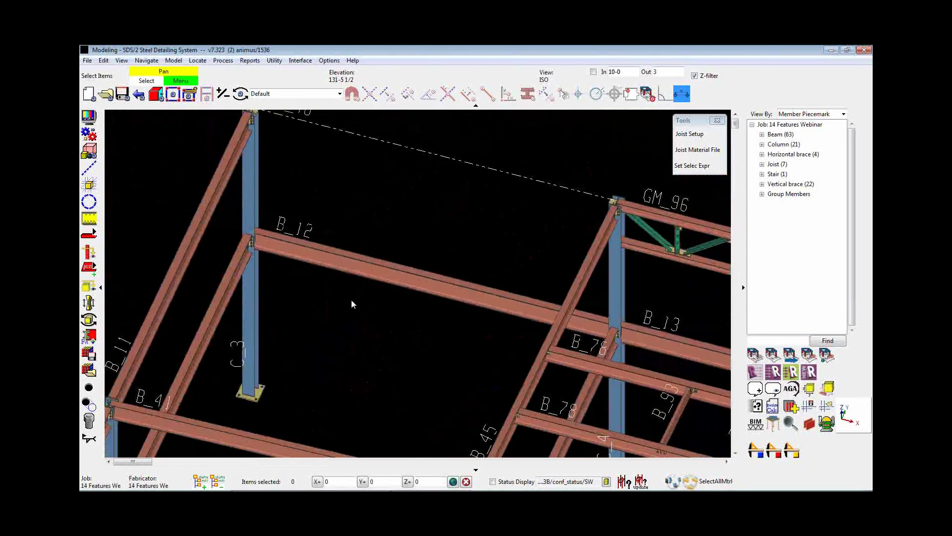
middle_click_drag(354, 309, 326, 326)
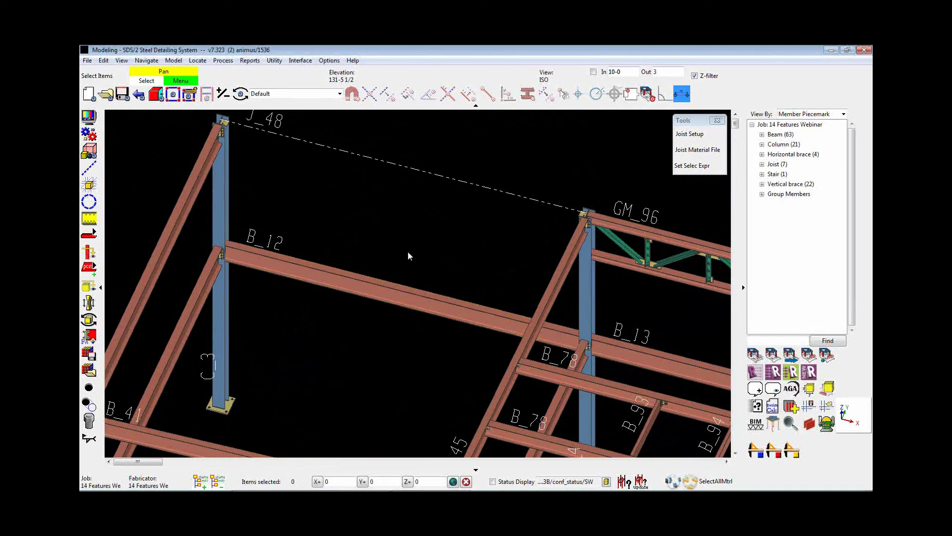
left_click(177, 60)
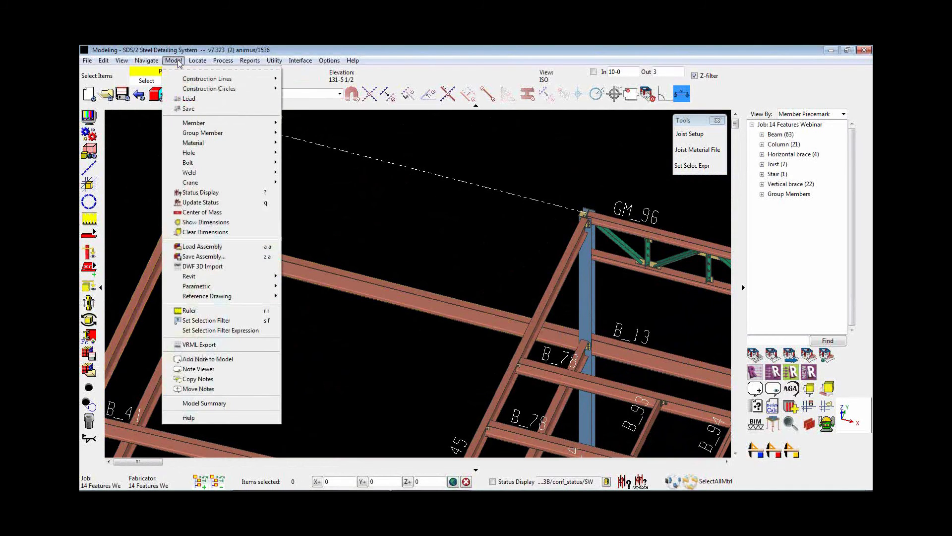
left_click(217, 223)
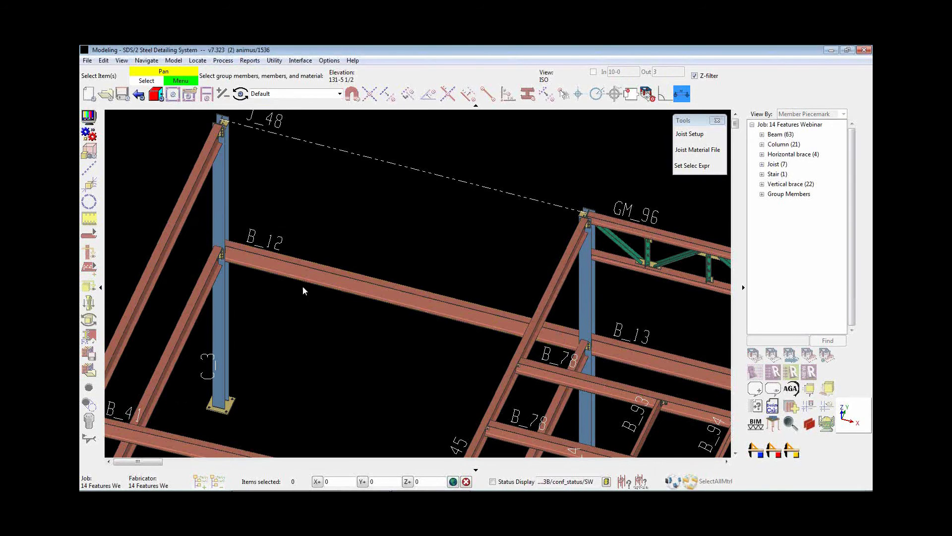
left_click(351, 279)
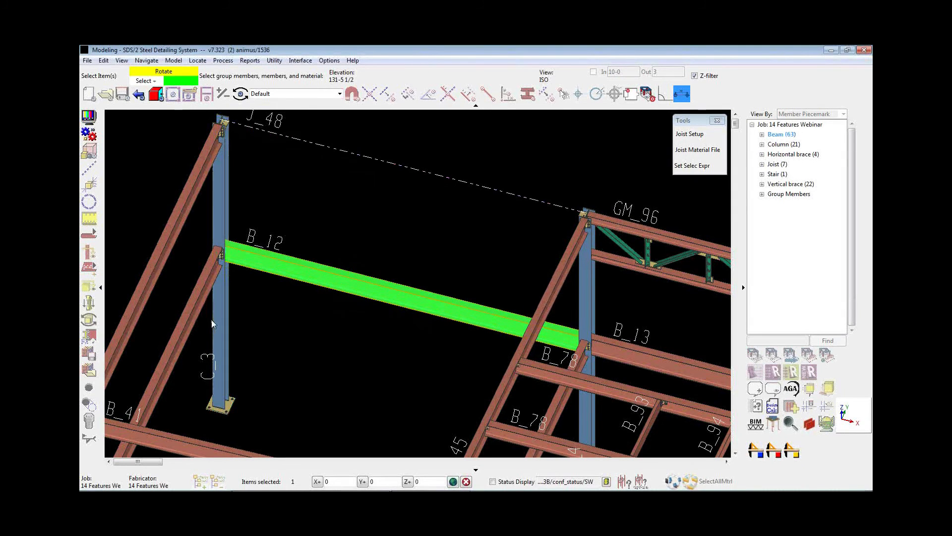
left_click(221, 320)
left_click(221, 326)
right_click(341, 226)
left_click(357, 234)
Examine the end-connection and length dimensions of beam B_12 in 3D and in a view square to its web surface
scroll(275, 274, "up", 6)
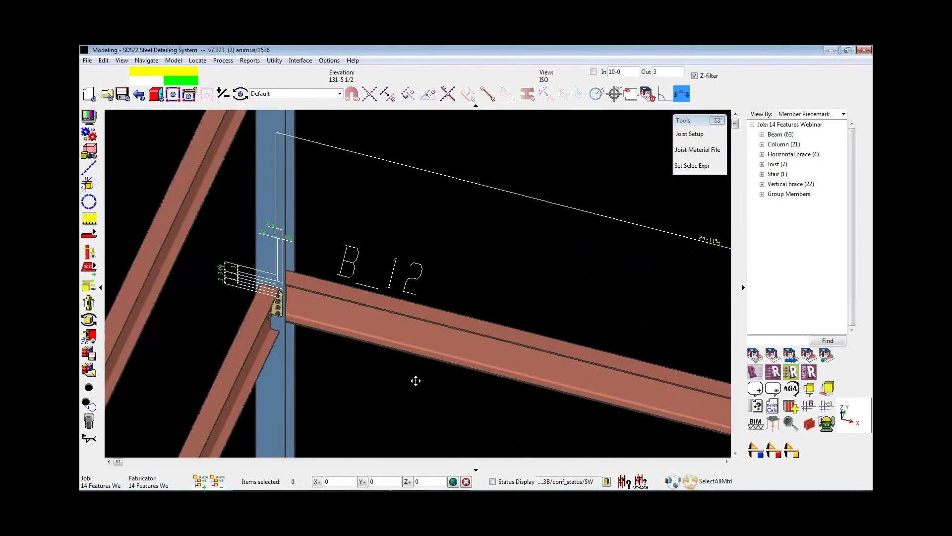
scroll(201, 325, "down", 5)
middle_click_drag(446, 350, 261, 296)
scroll(536, 406, "up", 4)
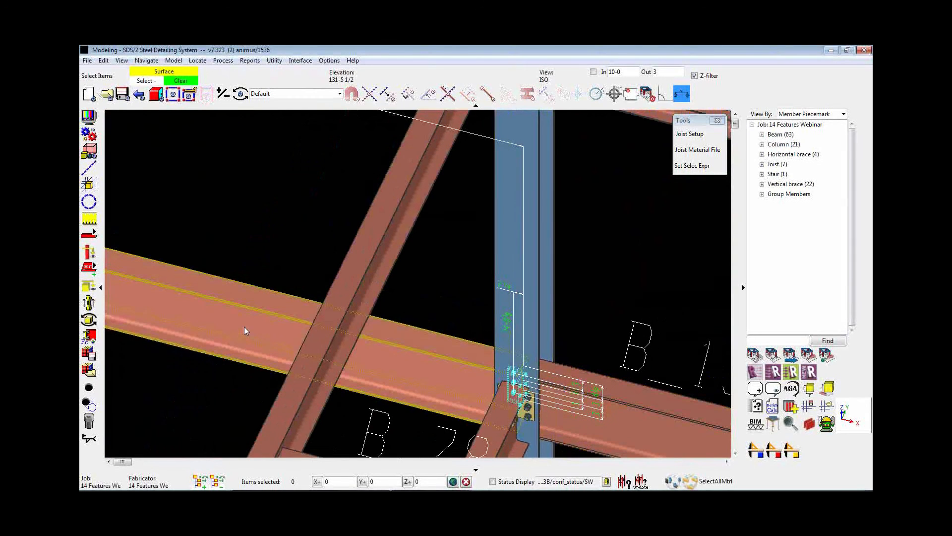
left_click(244, 328)
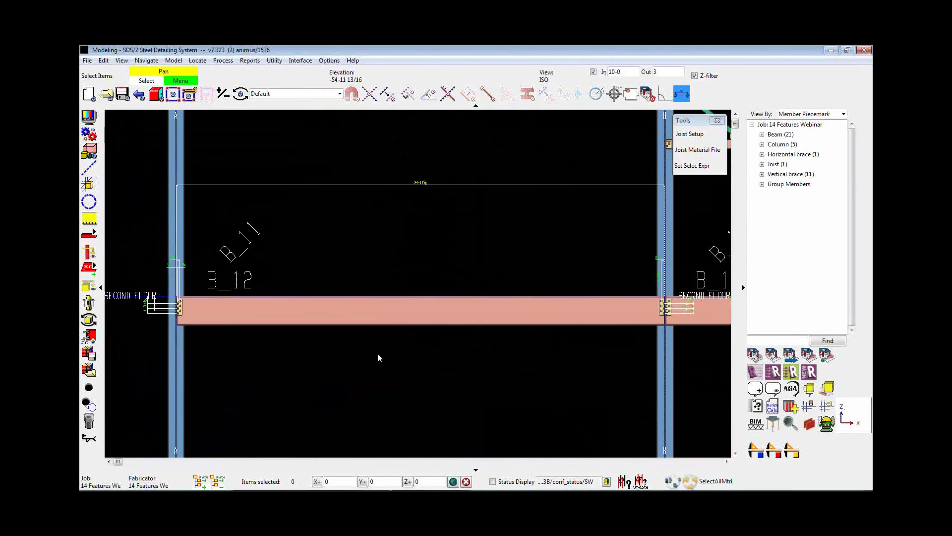
scroll(121, 310, "up", 3)
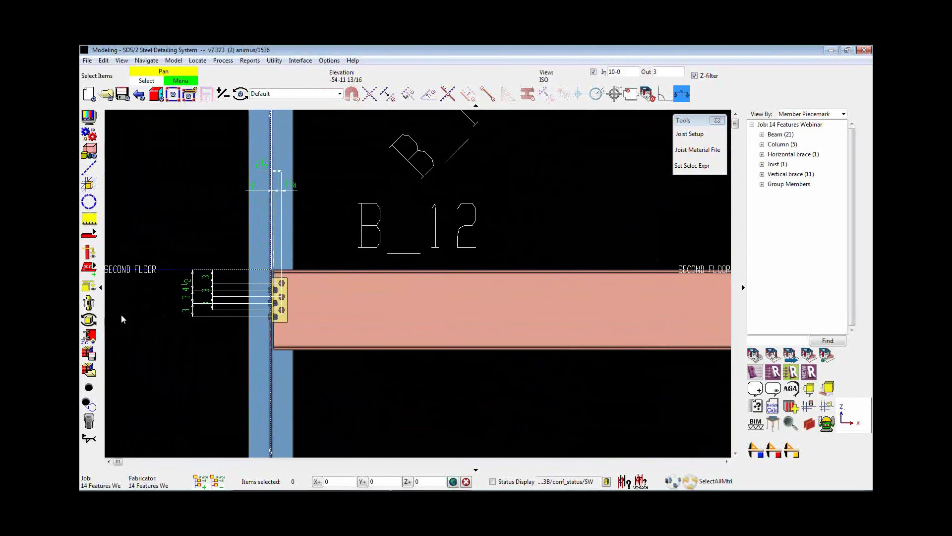
scroll(121, 315, "down", 2)
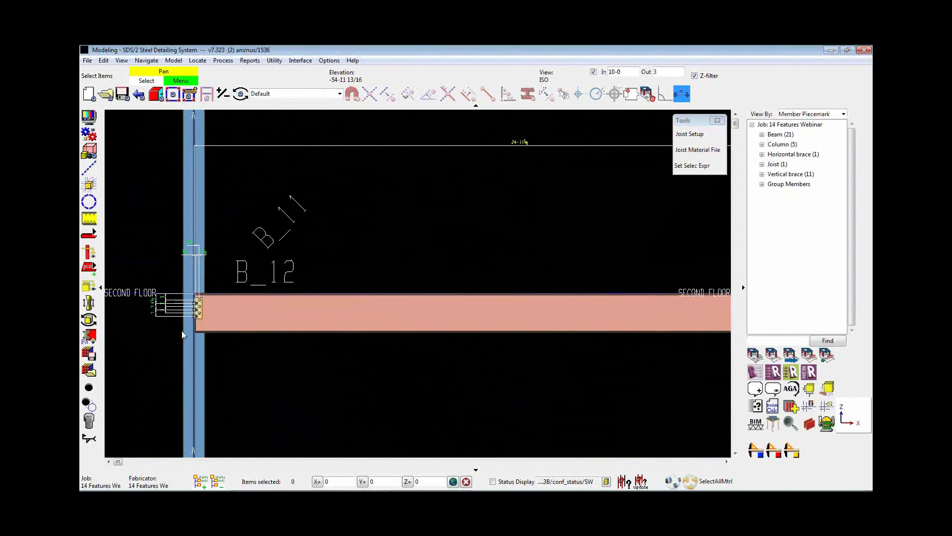
middle_click_drag(569, 294, 328, 309)
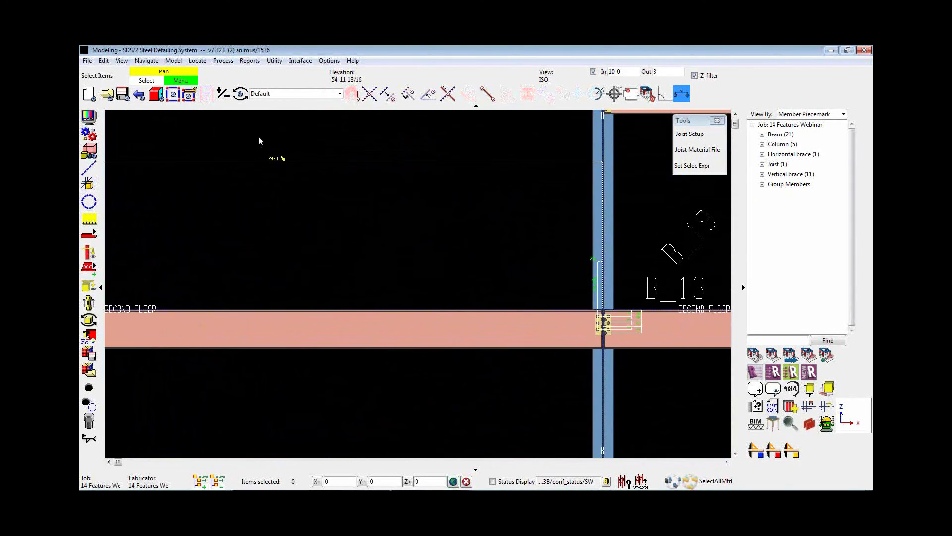
scroll(258, 141, "up", 4)
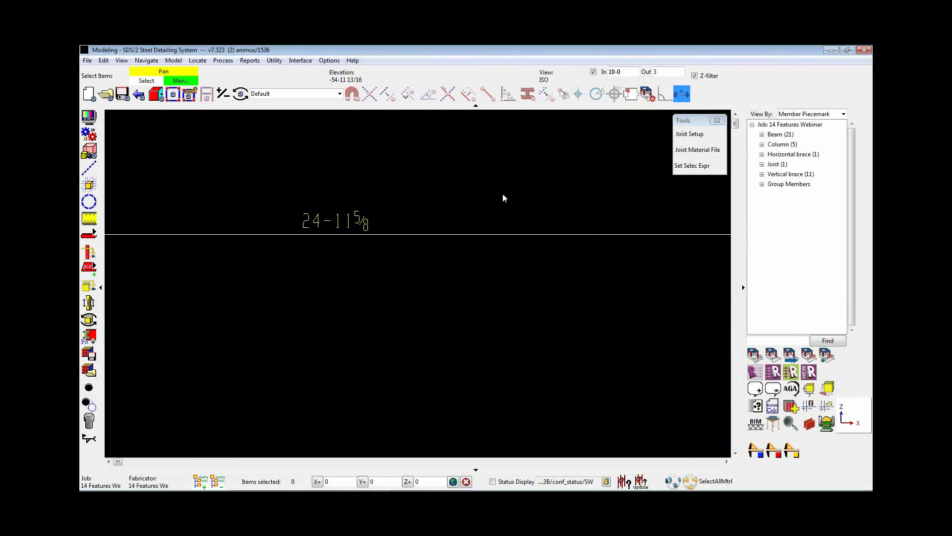
scroll(621, 208, "down", 4)
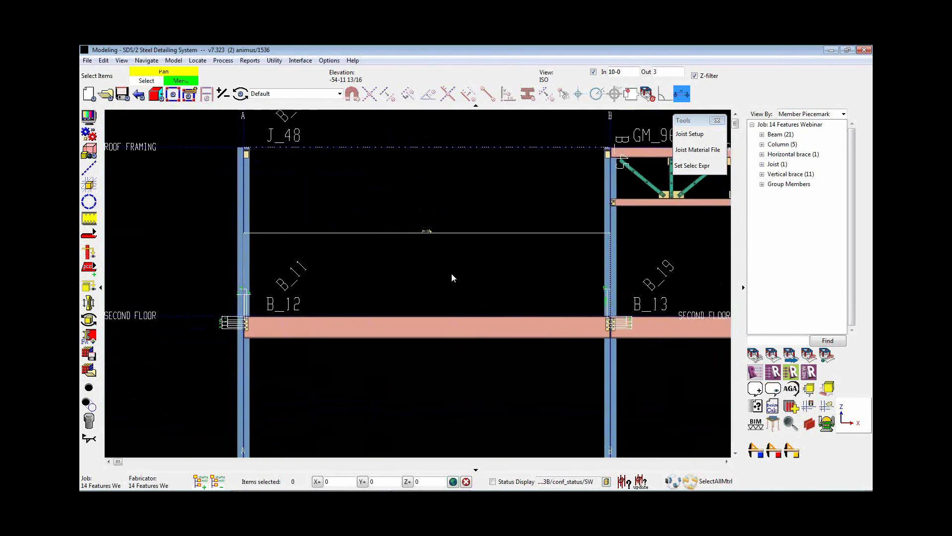
Open the detail drawing of second-floor beam B_12 with both end connections in view
scroll(451, 277, "up", 1)
right_click(390, 344)
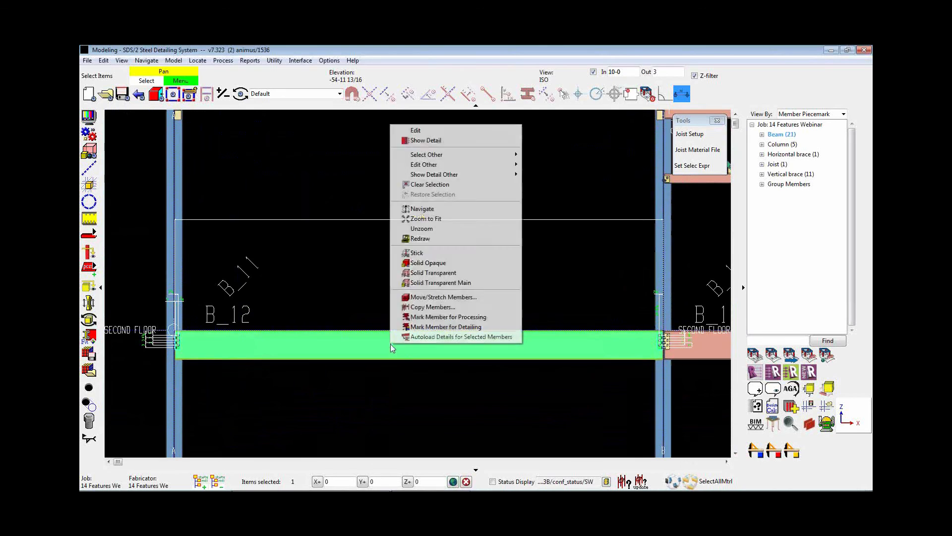
left_click(425, 140)
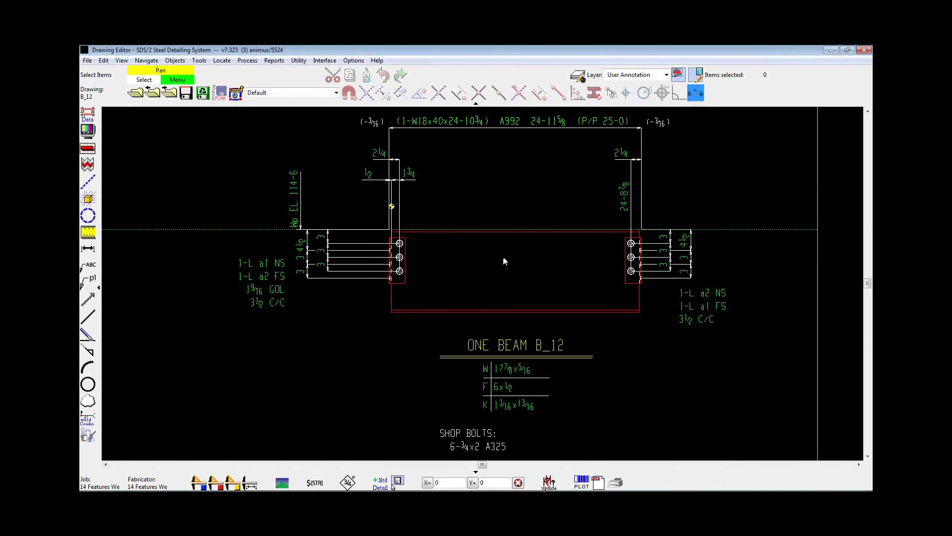
scroll(504, 262, "up", 3)
middle_click_drag(508, 265, 499, 270)
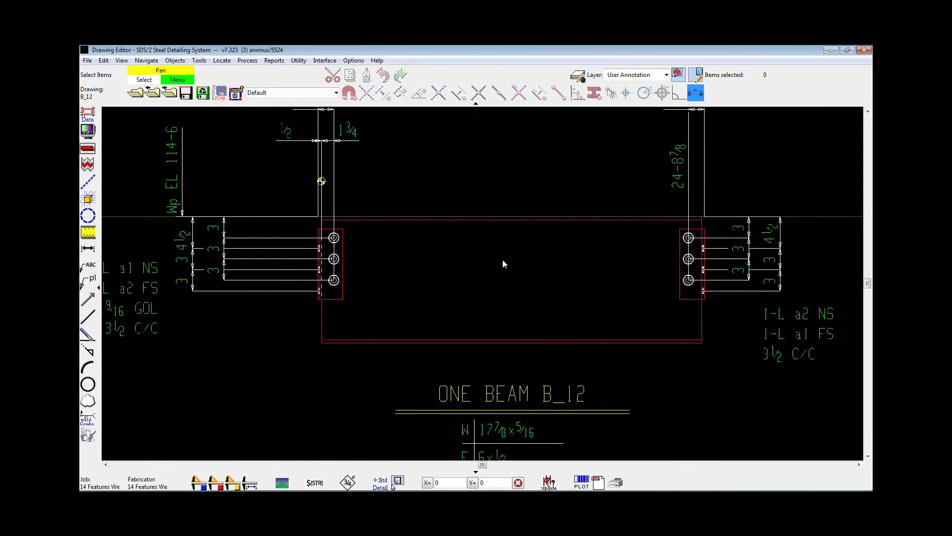
Change the uppermost 3-inch bolt dimension label at both ends of beam B_12 to 3 1/4 and save the drawing
left_click(213, 229)
left_click(750, 232)
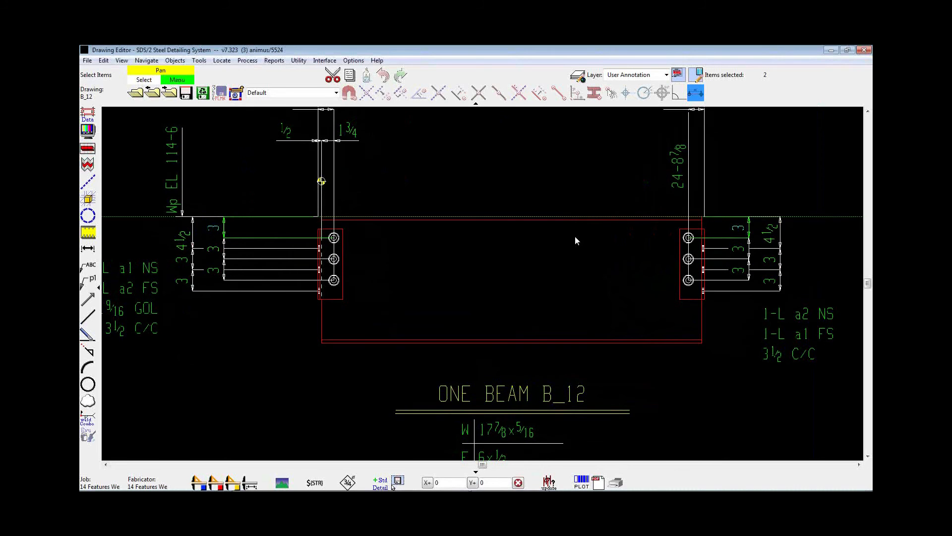
right_click(520, 241)
left_click(540, 249)
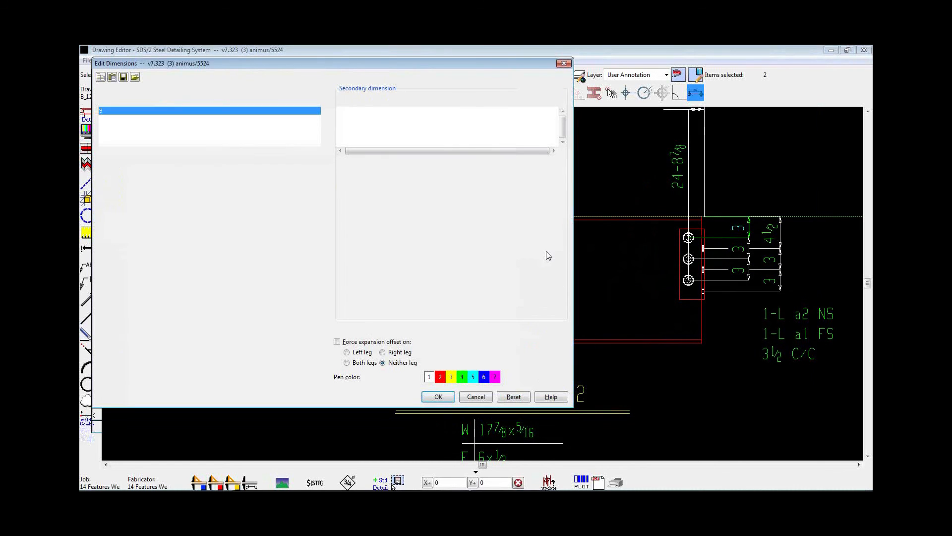
type("3")
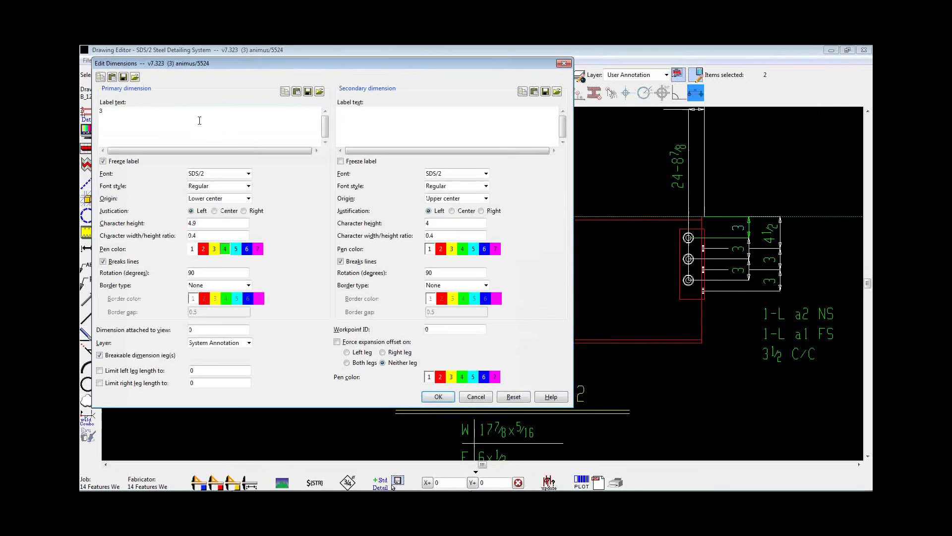
key("Tab")
left_click(438, 396)
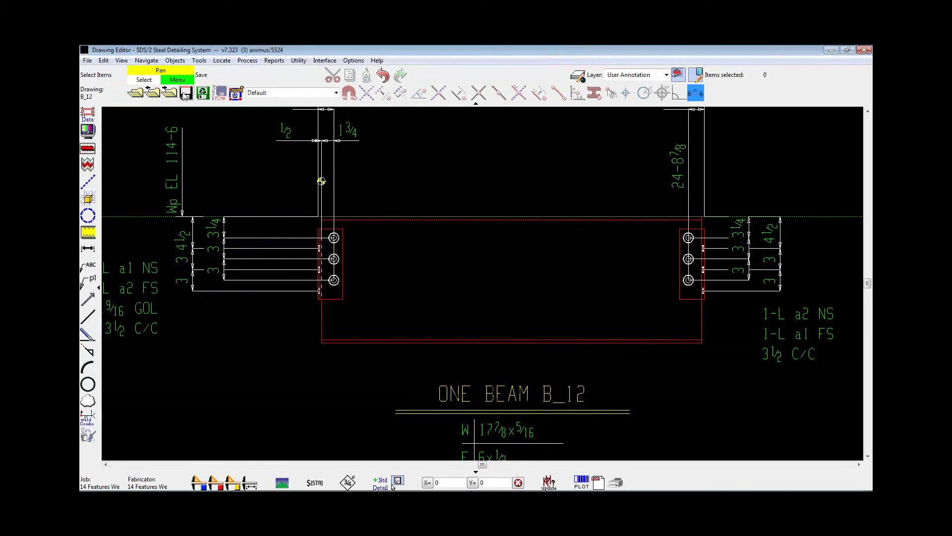
left_click(134, 94)
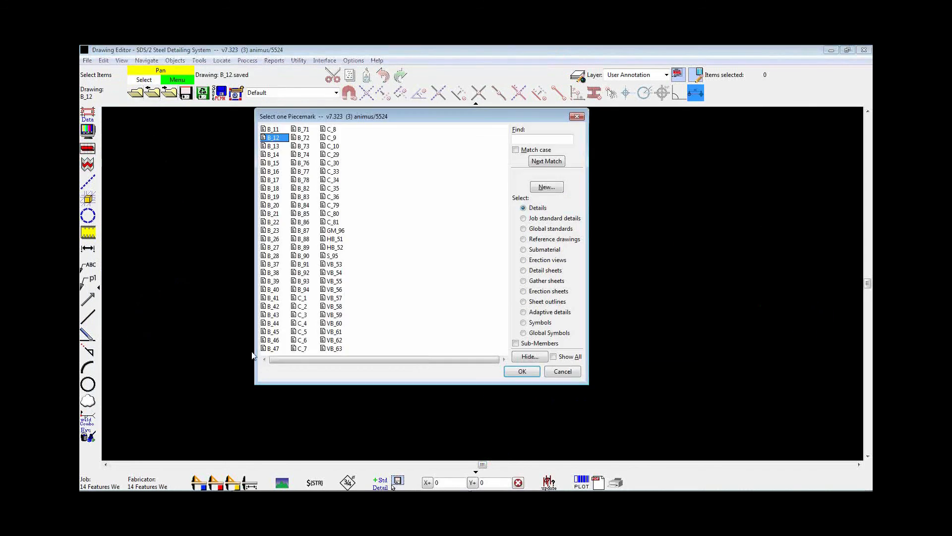
Switch back to the Modeling window and show the model dimensions of beam B_12 again
left_click(337, 481)
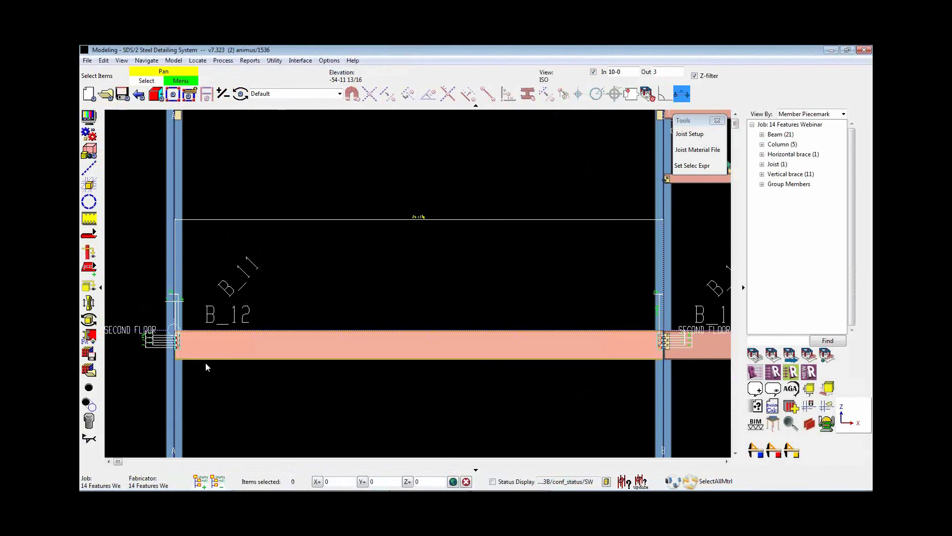
scroll(206, 366, "up", 2)
middle_click_drag(207, 367, 318, 376)
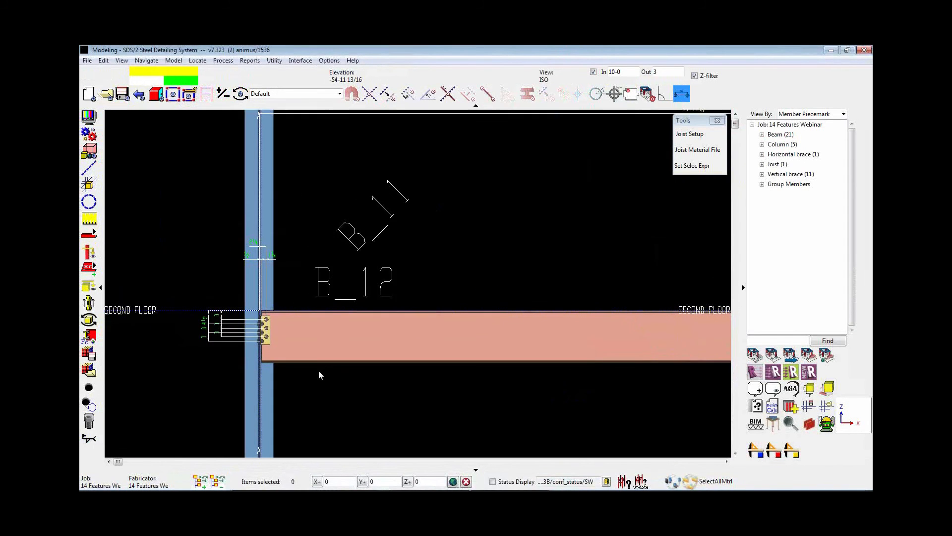
left_click(174, 60)
left_click(198, 220)
left_click(356, 327)
right_click(385, 256)
left_click(393, 262)
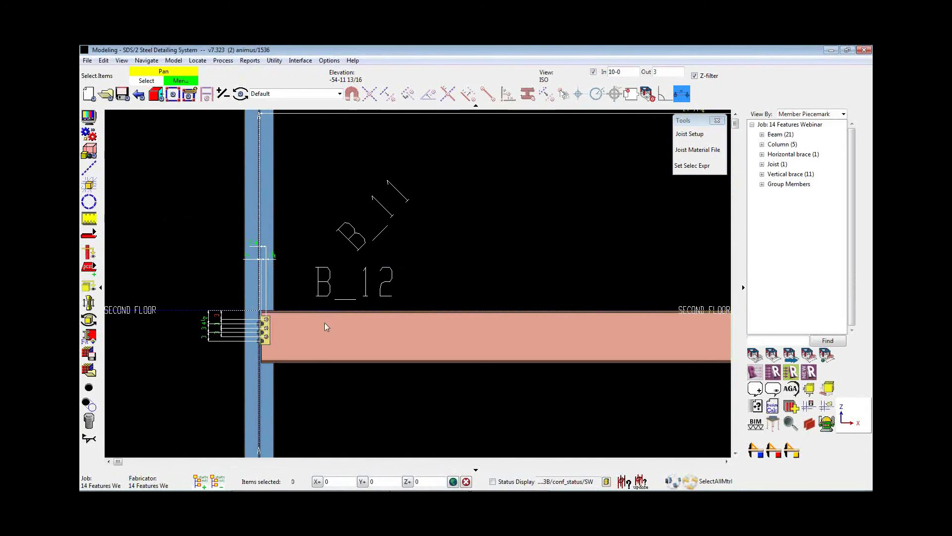
Examine the edited bolt dimensions at both end connections of beam B_12 in the model
scroll(203, 337, "up", 2)
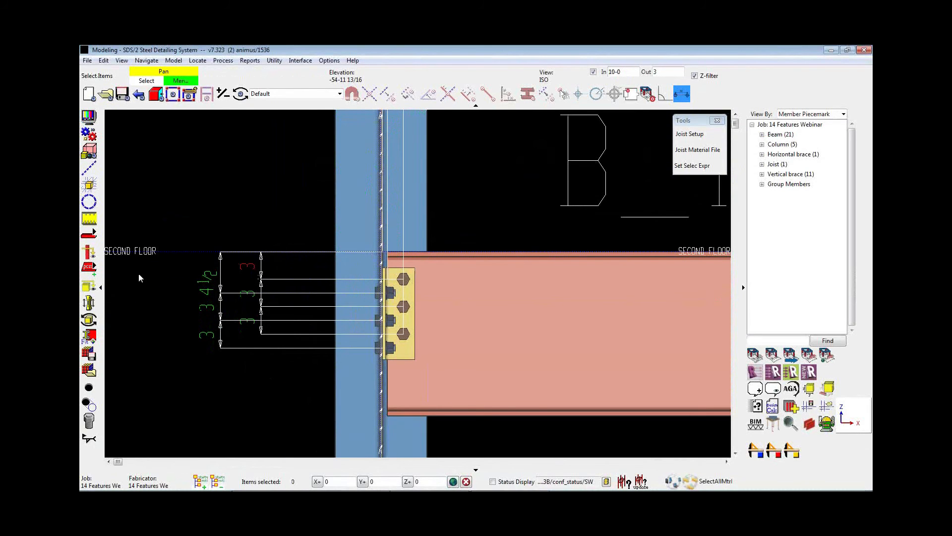
scroll(139, 278, "down", 5)
scroll(607, 302, "up", 2)
scroll(608, 290, "up", 4)
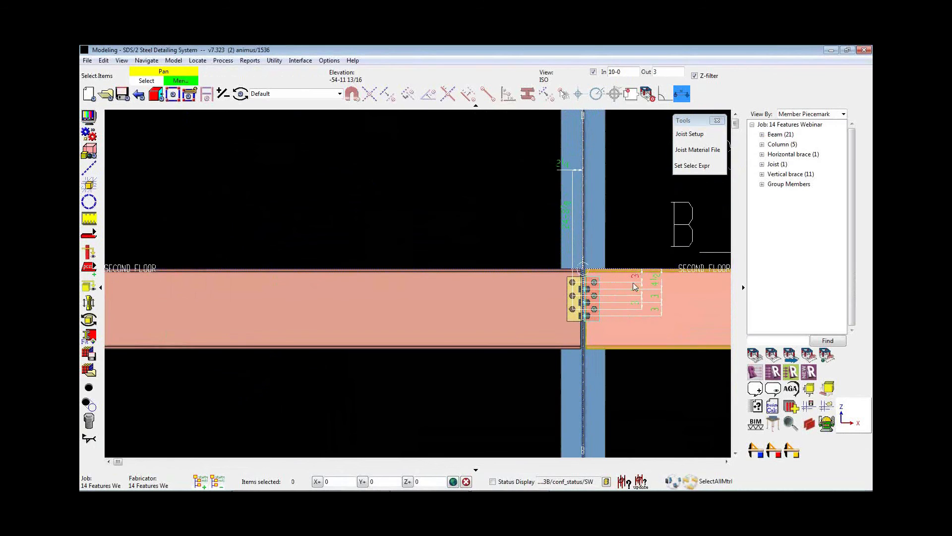
scroll(545, 352, "down", 6)
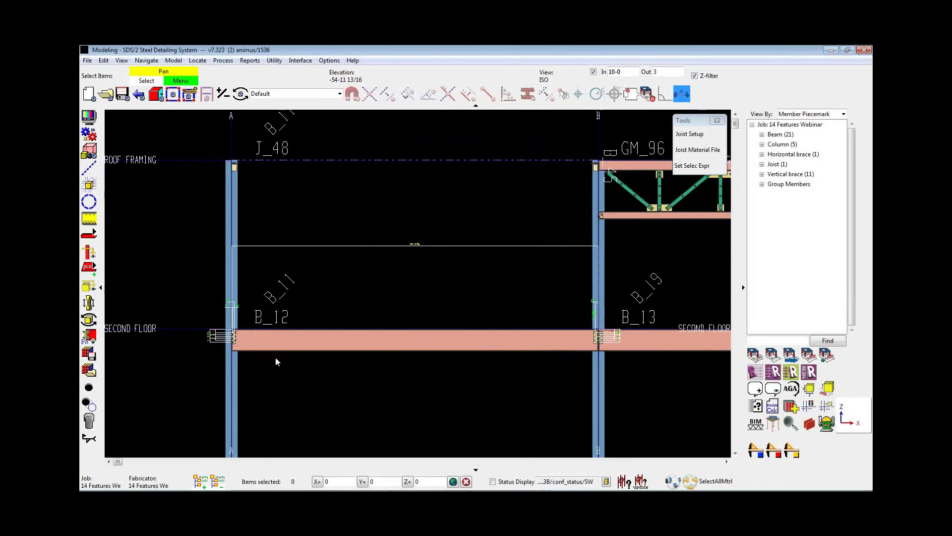
scroll(436, 392, "up", 2)
scroll(412, 392, "up", 2)
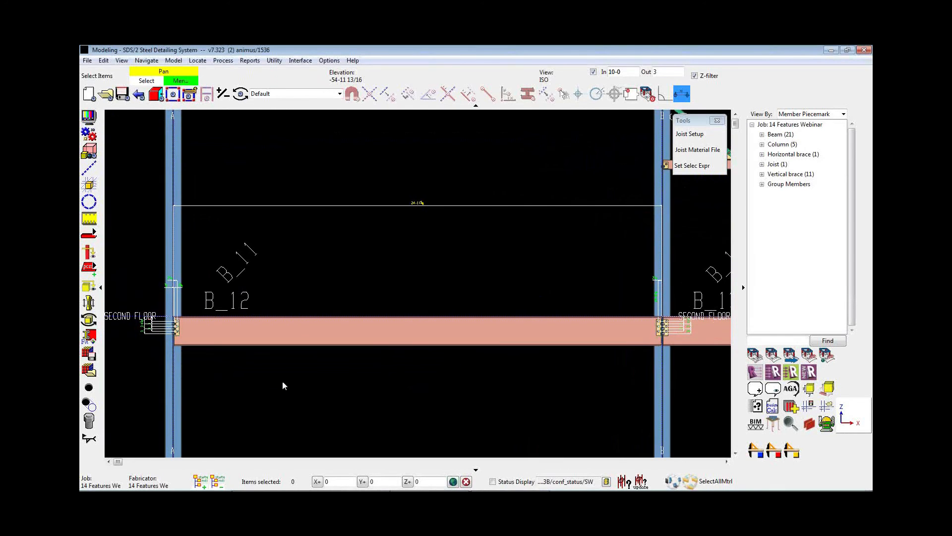
Show the model dimensions of roof truss GM_96
scroll(283, 383, "down", 1)
middle_click_drag(578, 319, 163, 405)
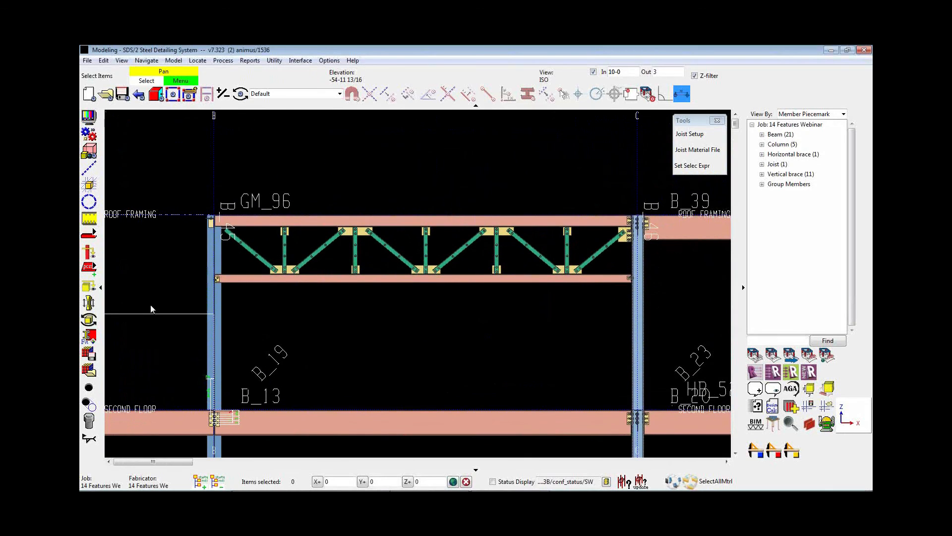
left_click(174, 60)
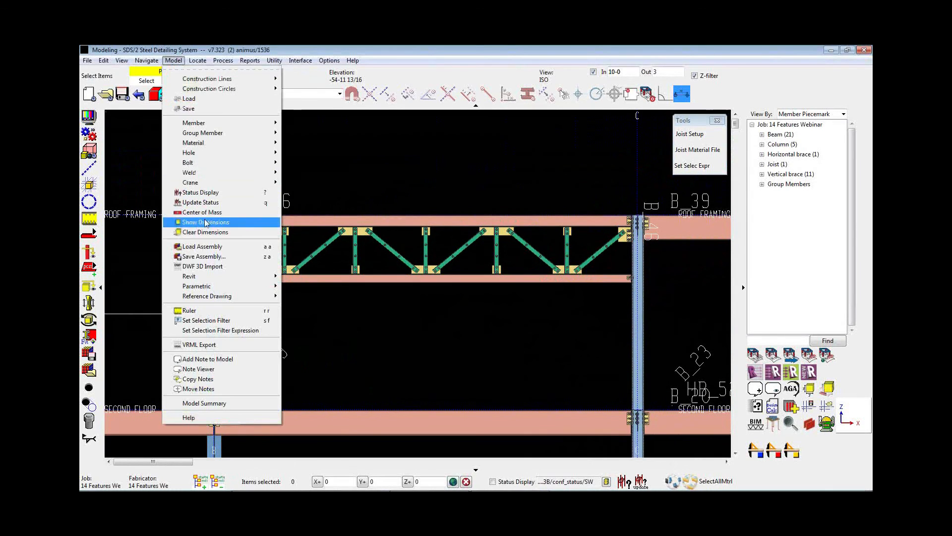
left_click(204, 232)
left_click(373, 227)
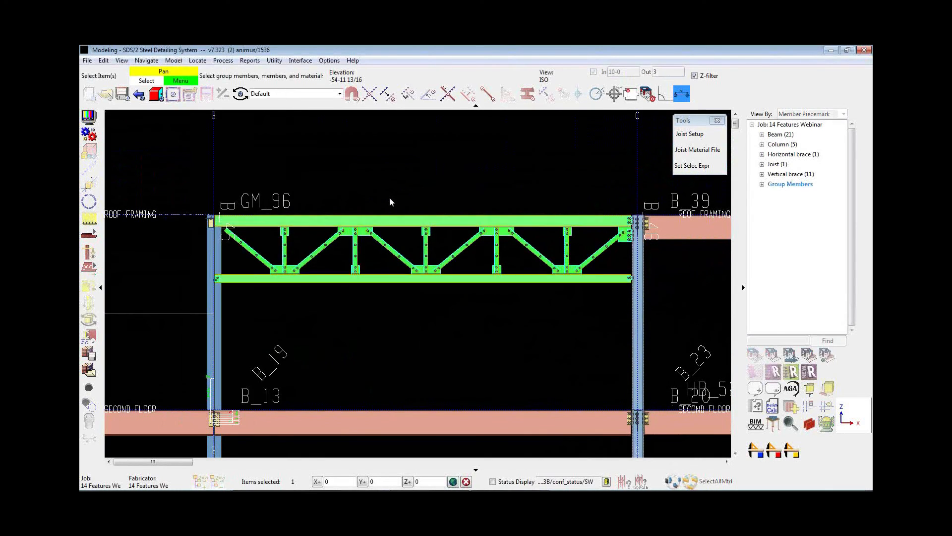
right_click(408, 184)
left_click(414, 187)
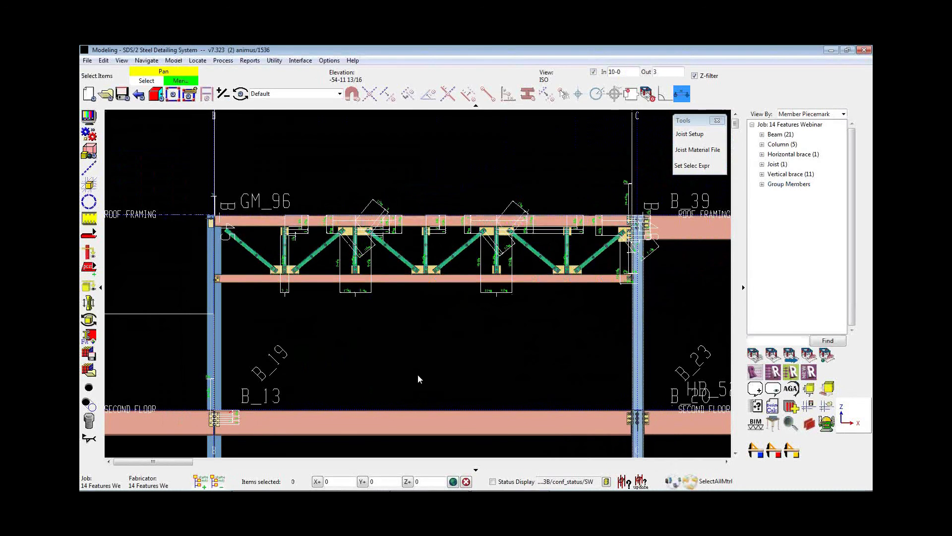
Clear all displayed dimensions from the model
scroll(418, 374, "down", 1)
middle_click_drag(388, 363, 496, 335)
scroll(516, 336, "down", 1)
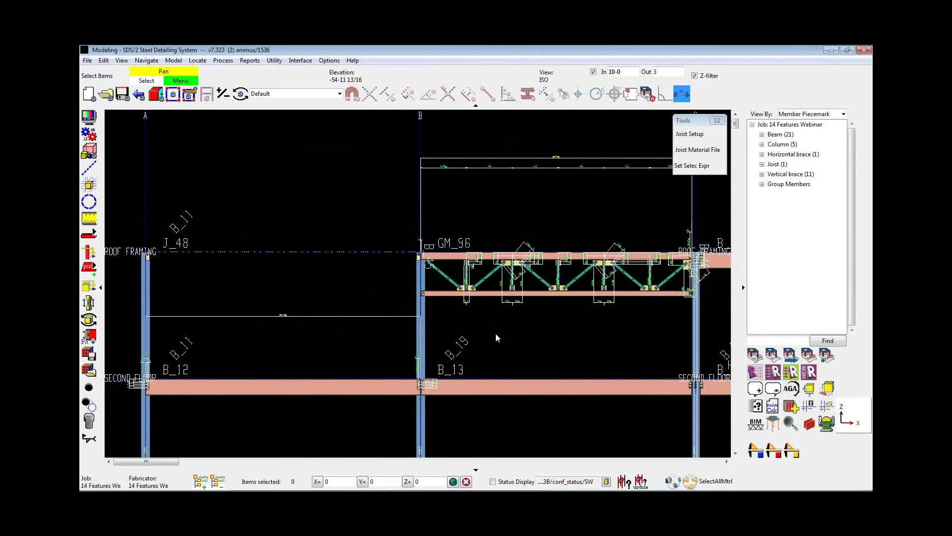
left_click(174, 60)
left_click(198, 232)
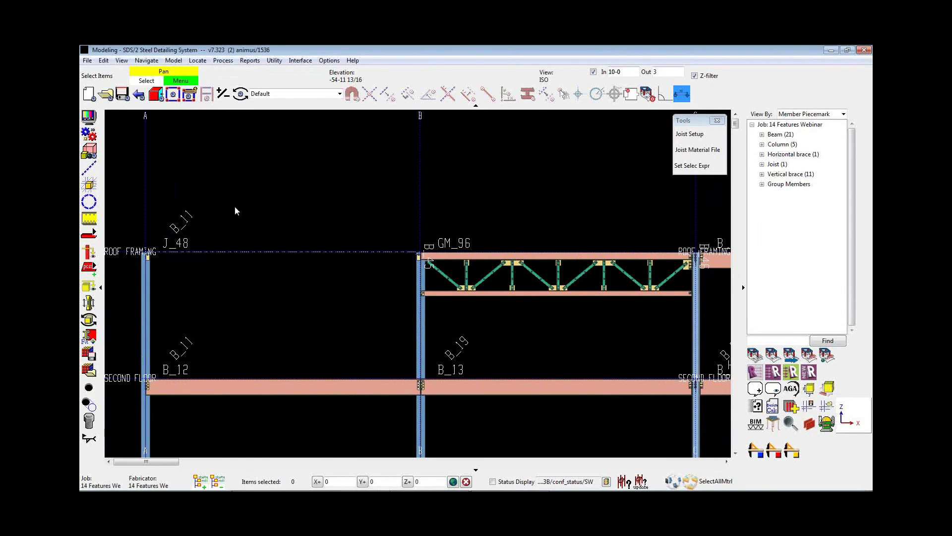
Enable material, member and group member dimensions in the display options
left_click(89, 117)
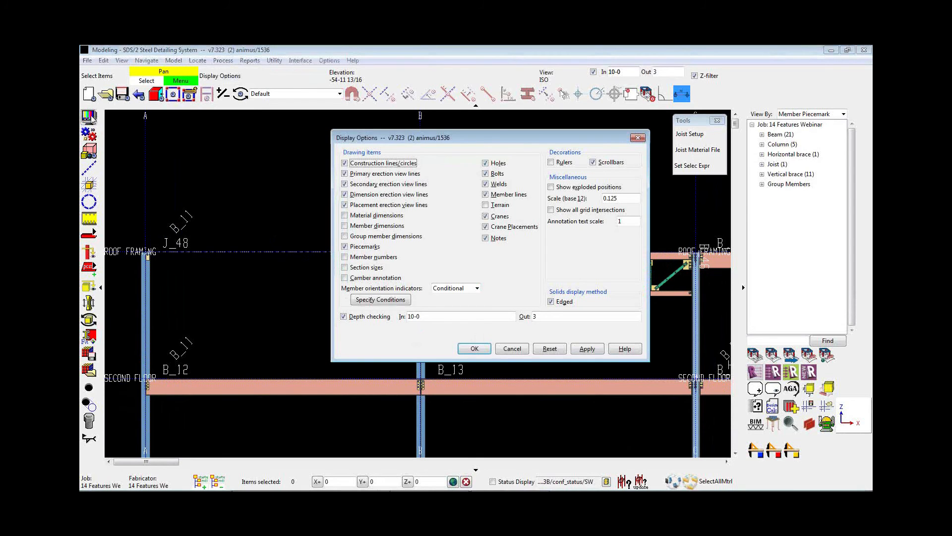
left_click_drag(419, 138, 410, 136)
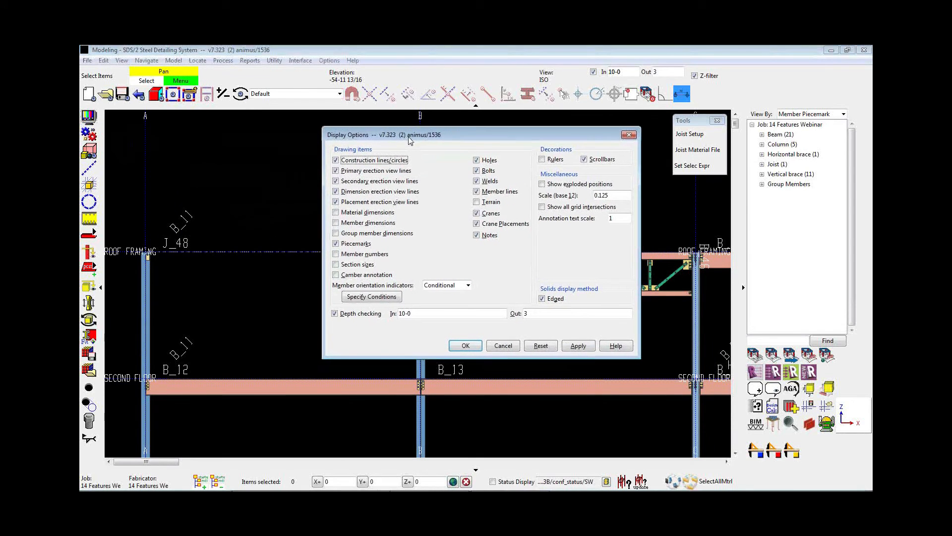
left_click(364, 213)
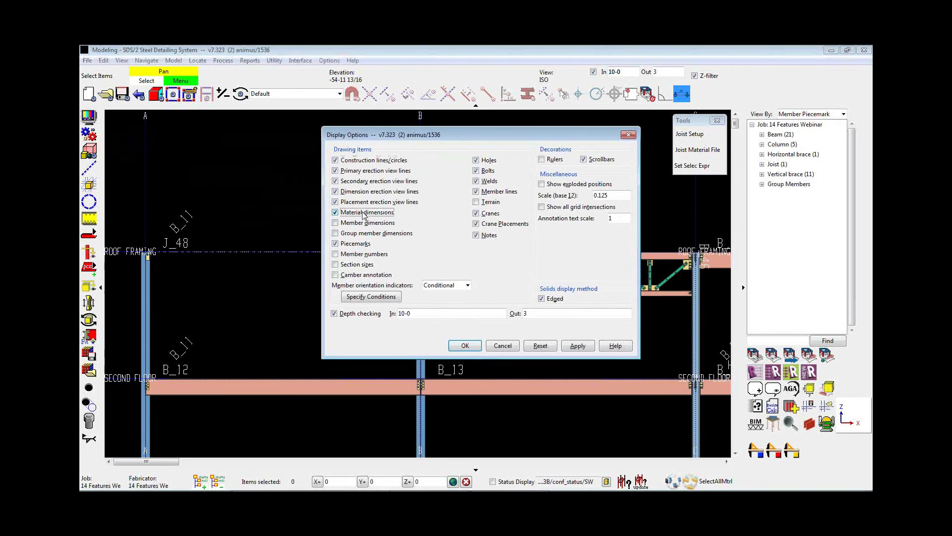
left_click(361, 225)
left_click(361, 234)
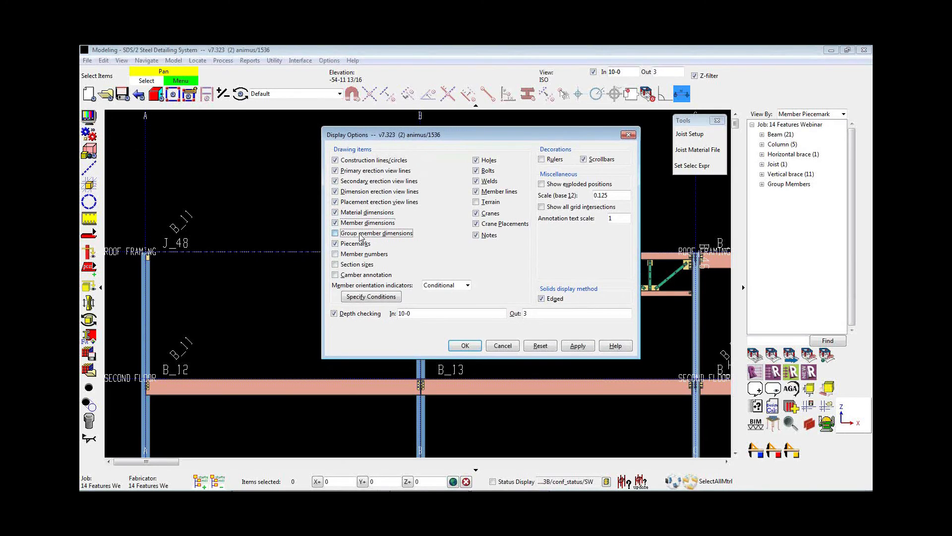
left_click(465, 346)
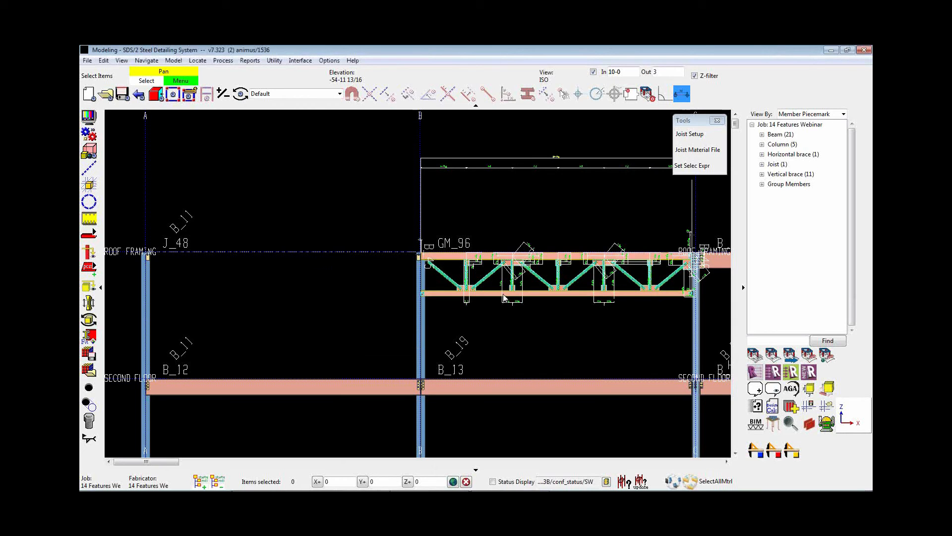
Examine the dimensions of truss GM_96, beams B_13 and B_12, and the clip angle at the column by pointing at each
middle_click_drag(509, 343, 508, 313)
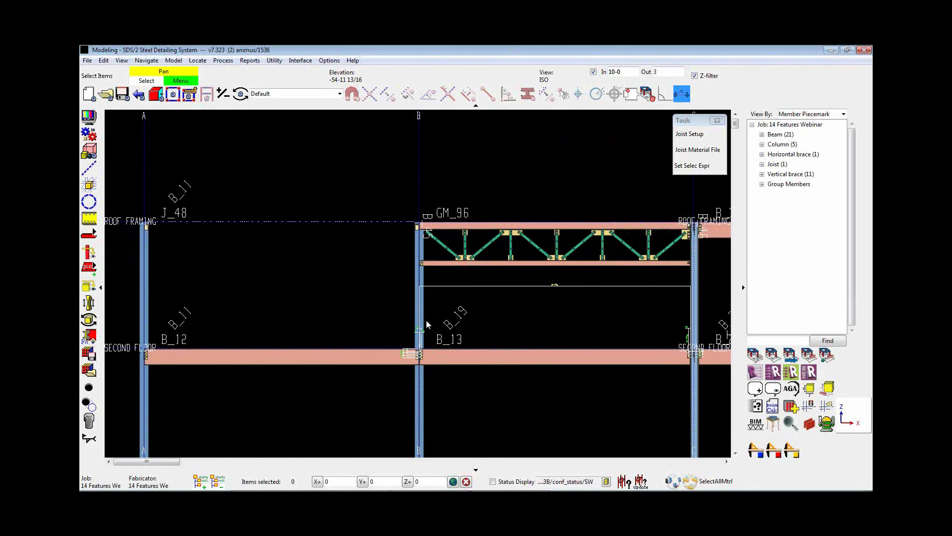
scroll(133, 354, "up", 12)
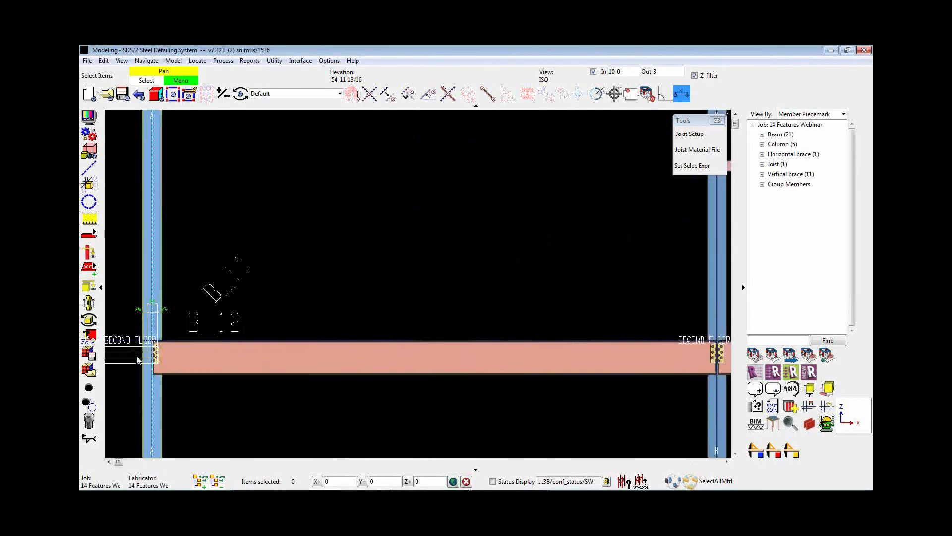
middle_click_drag(145, 328, 339, 269)
scroll(359, 274, "up", 3)
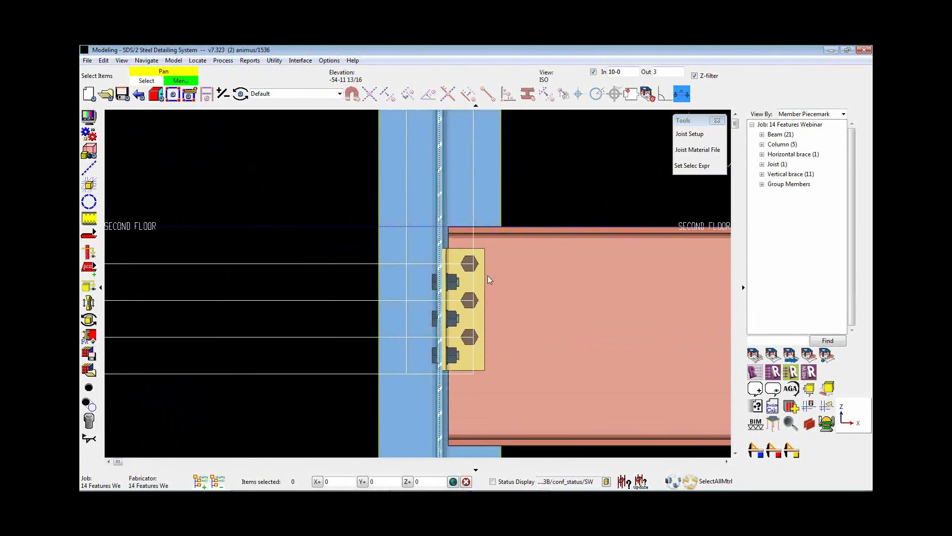
middle_click_drag(465, 283, 341, 207)
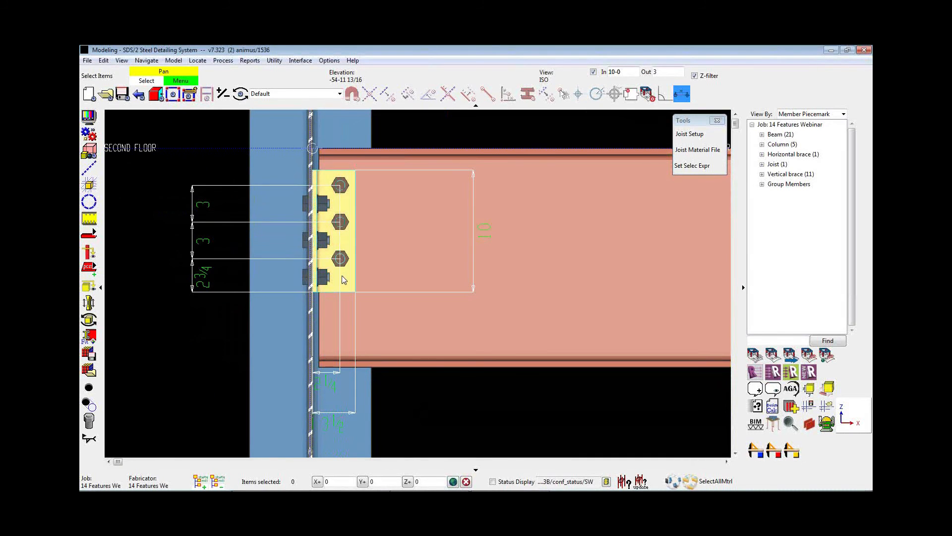
scroll(342, 275, "down", 4)
scroll(278, 279, "down", 2)
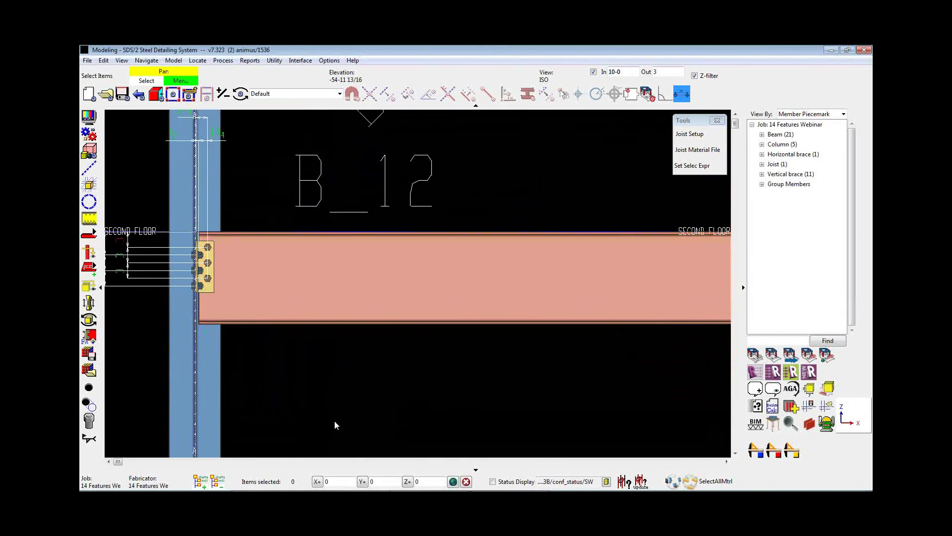
scroll(334, 422, "down", 3)
scroll(263, 395, "down", 2)
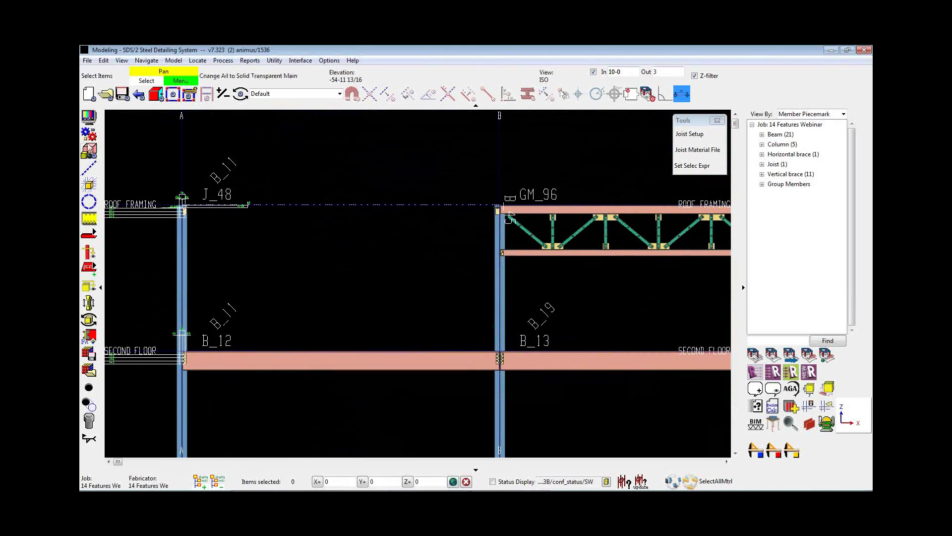
Disable material, member and group member dimensions in the display options
left_click(91, 119)
left_click(361, 213)
left_click(357, 223)
left_click(356, 233)
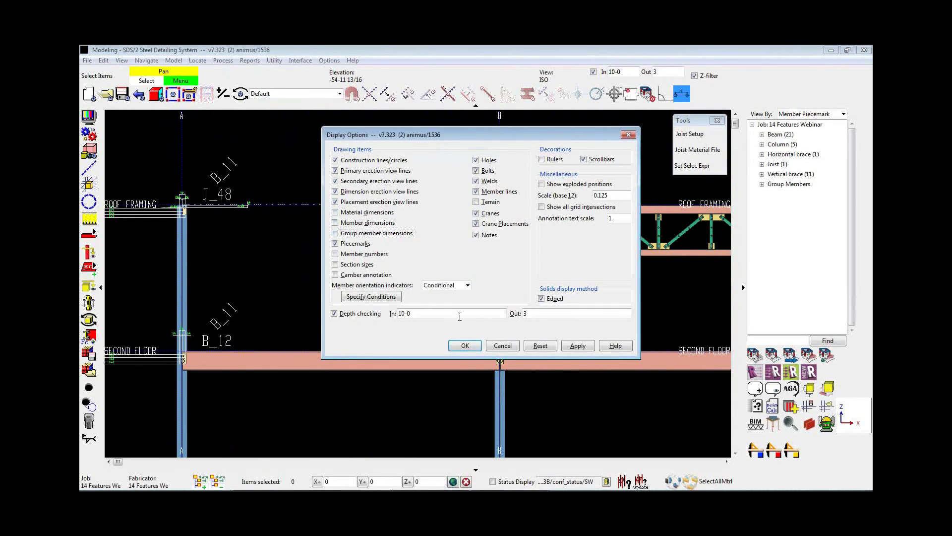
left_click(465, 346)
middle_click_drag(332, 322, 420, 310)
middle_click_drag(460, 391, 329, 362)
scroll(329, 363, "down", 1)
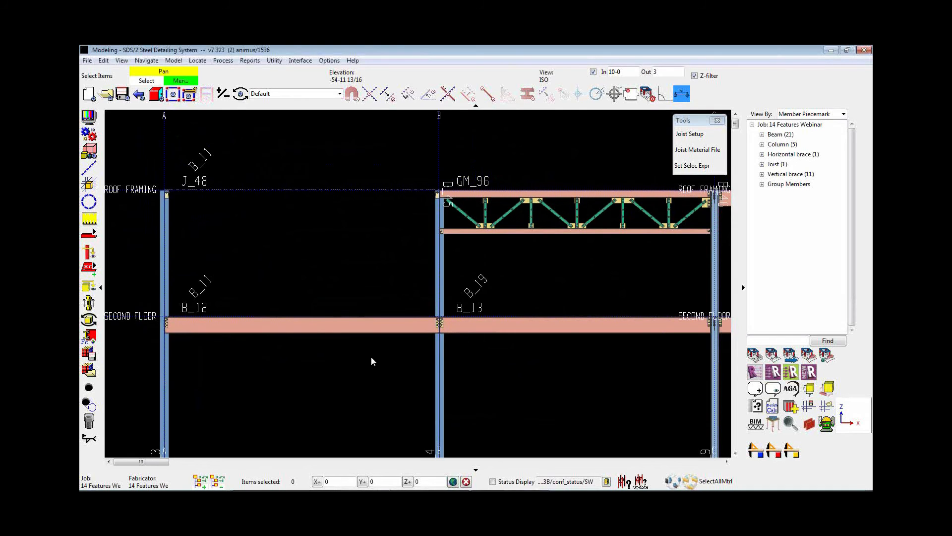
scroll(315, 358, "up", 1)
scroll(274, 360, "up", 1)
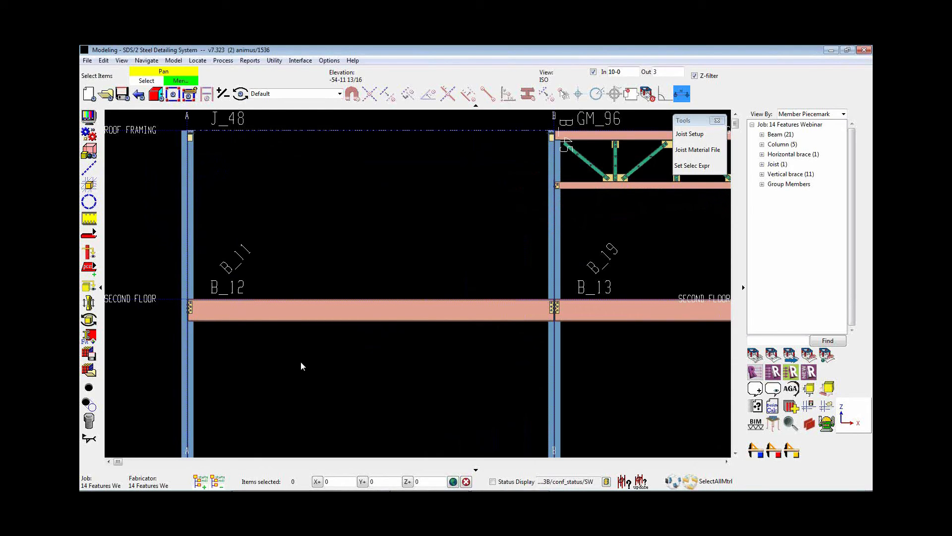
Start adding a reference drawing, choosing the member detail B_12 as its source
left_click(754, 356)
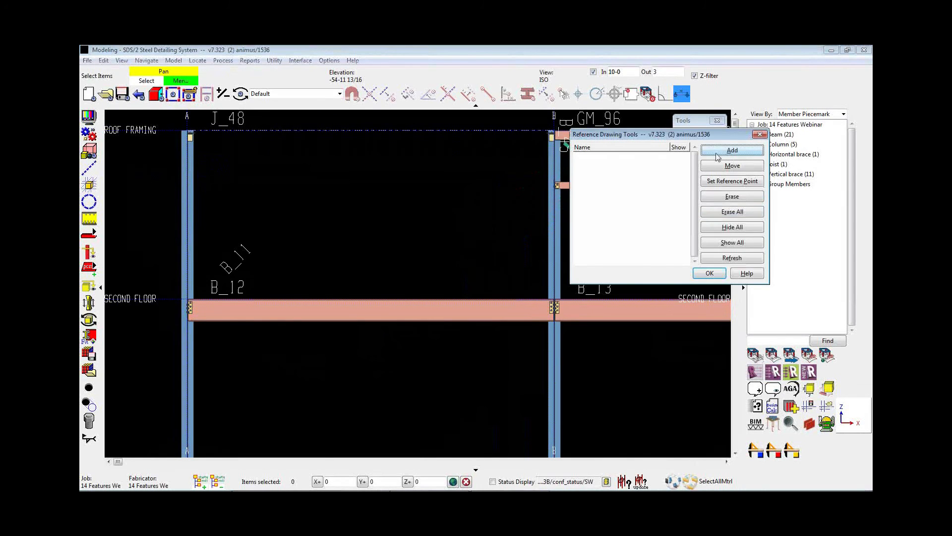
left_click(725, 153)
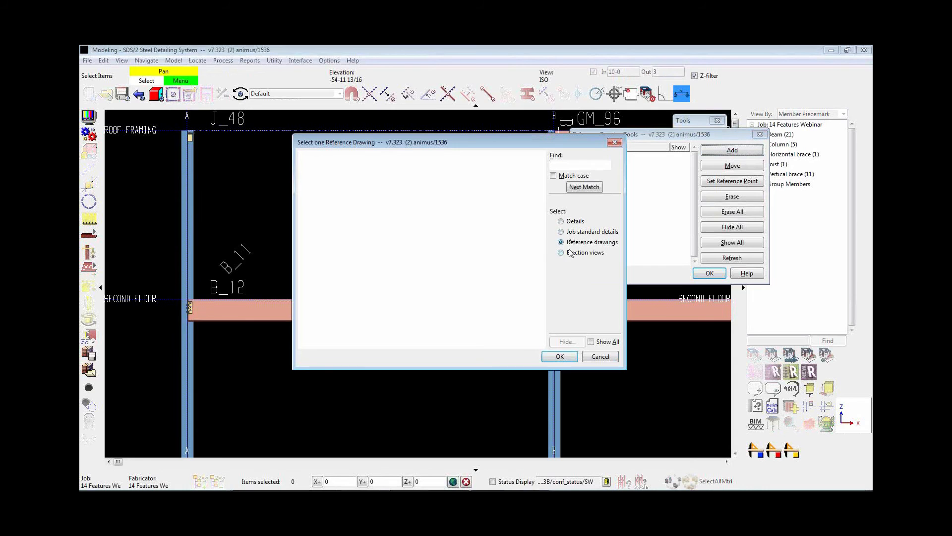
left_click(572, 222)
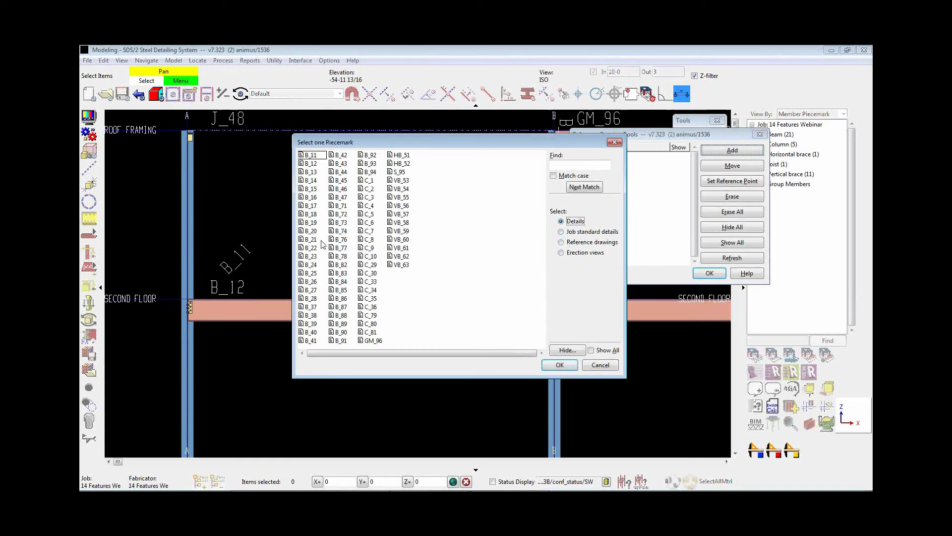
double_click(315, 165)
Place the B_12 detail drawing at the beam's top-of-steel end corner beside the column on grid line A
scroll(191, 320, "up", 3)
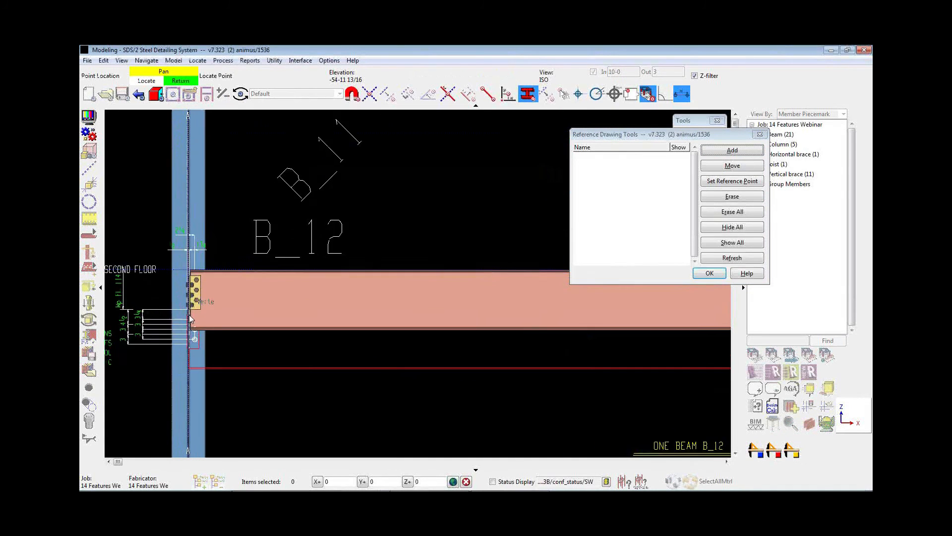
scroll(247, 322, "up", 3)
scroll(478, 358, "down", 1)
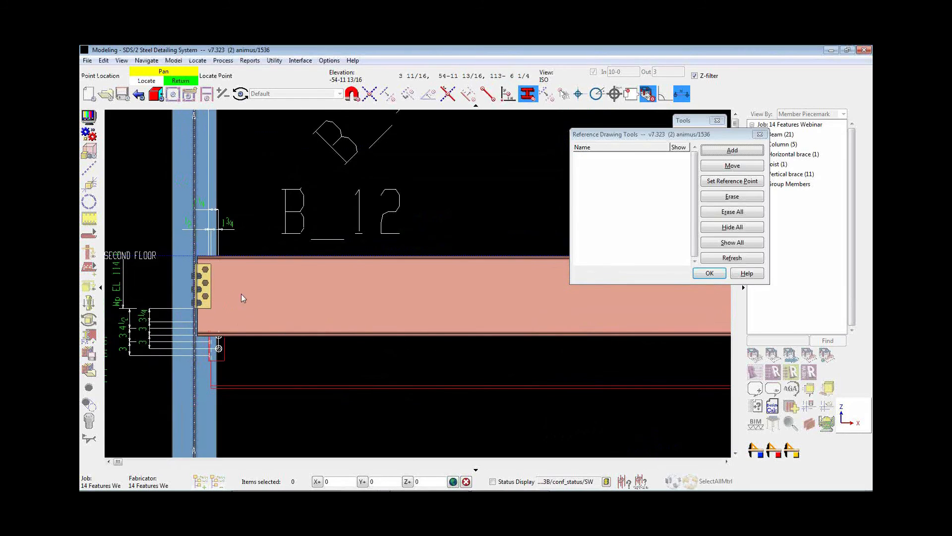
scroll(196, 257, "up", 3)
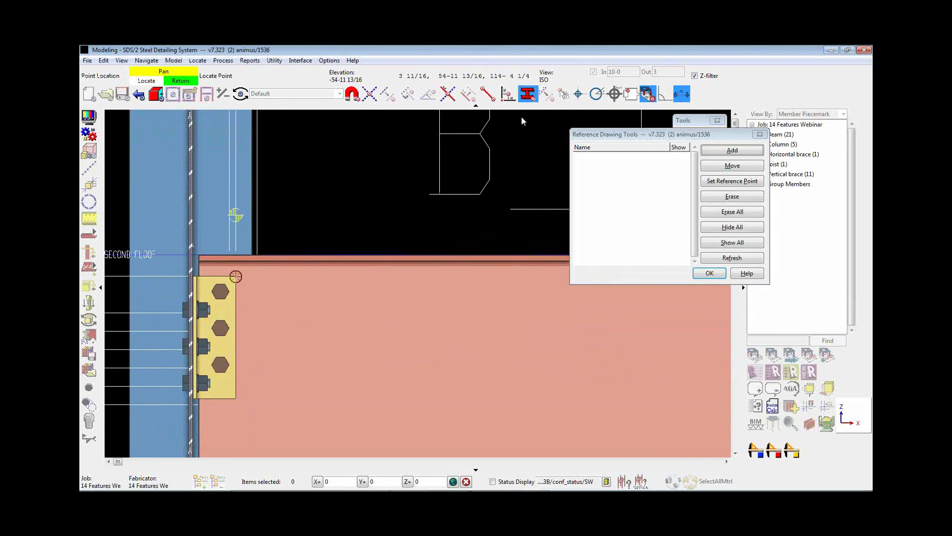
scroll(222, 243, "up", 2)
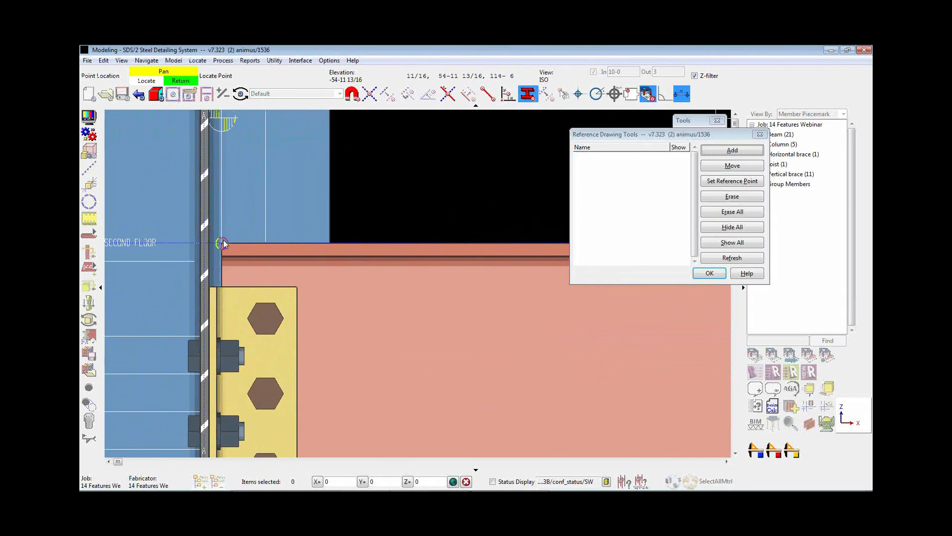
scroll(223, 243, "down", 2)
scroll(223, 242, "up", 1)
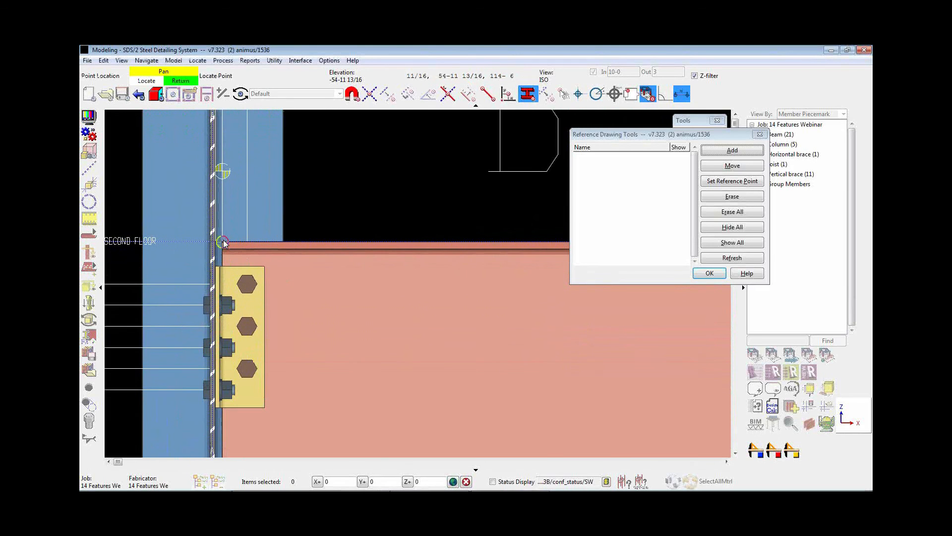
left_click(223, 243)
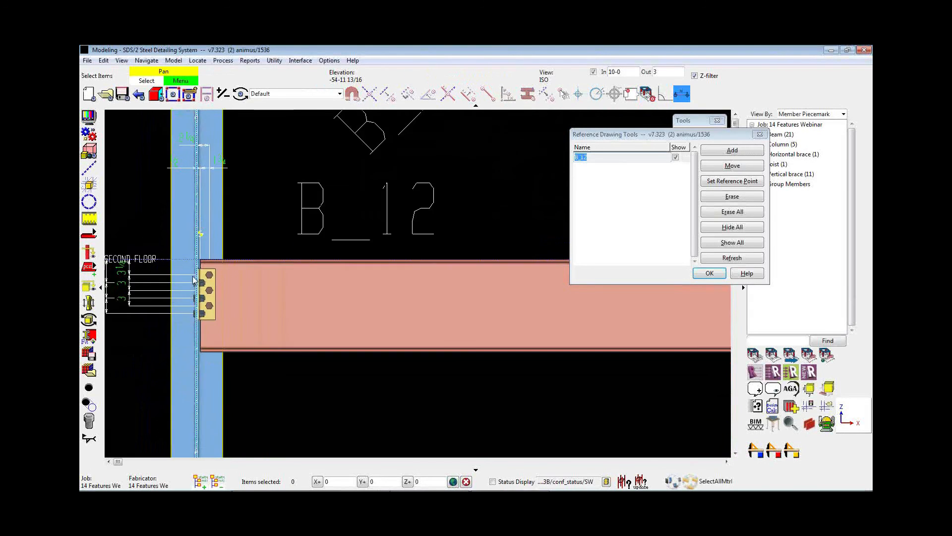
Examine the placed B_12 detail along the beam, including its title block, length note and end connection dimensions at both columns
middle_click_drag(415, 369, 268, 344)
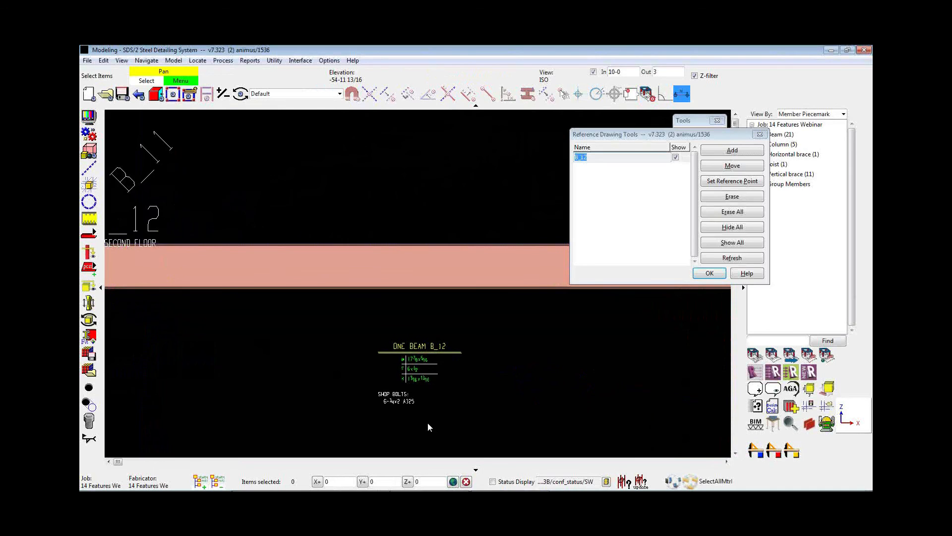
scroll(428, 423, "down", 2)
scroll(434, 188, "up", 2)
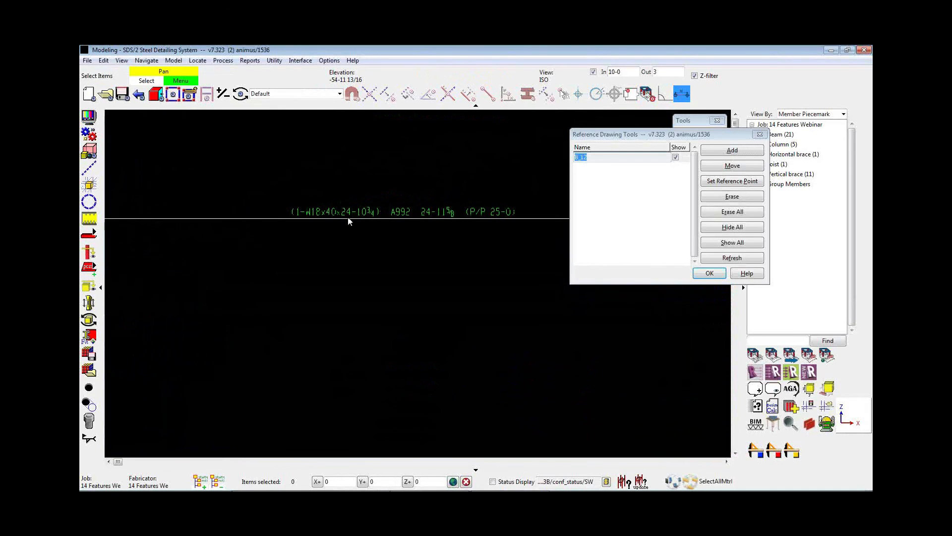
scroll(355, 139, "down", 3)
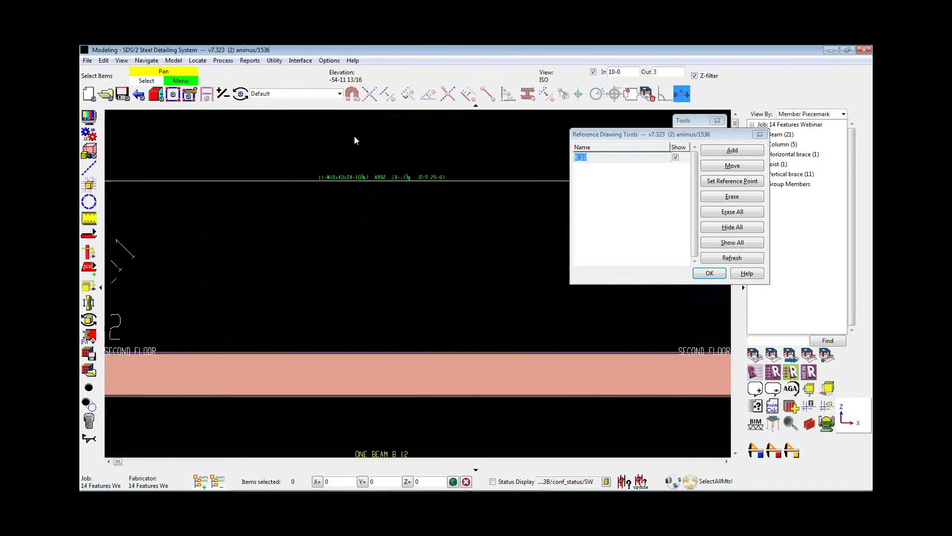
scroll(124, 260, "up", 2)
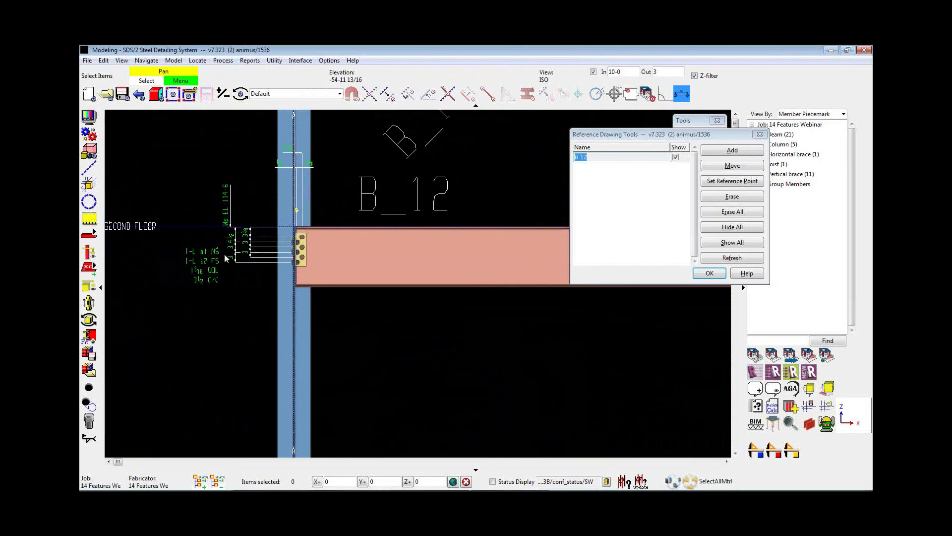
scroll(162, 292, "down", 4)
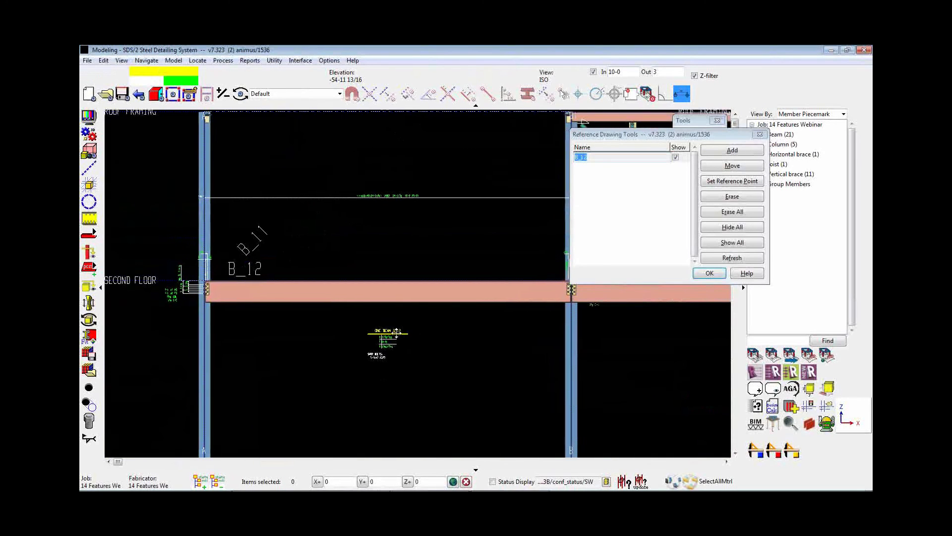
middle_click_drag(412, 331, 284, 361)
scroll(436, 342, "up", 3)
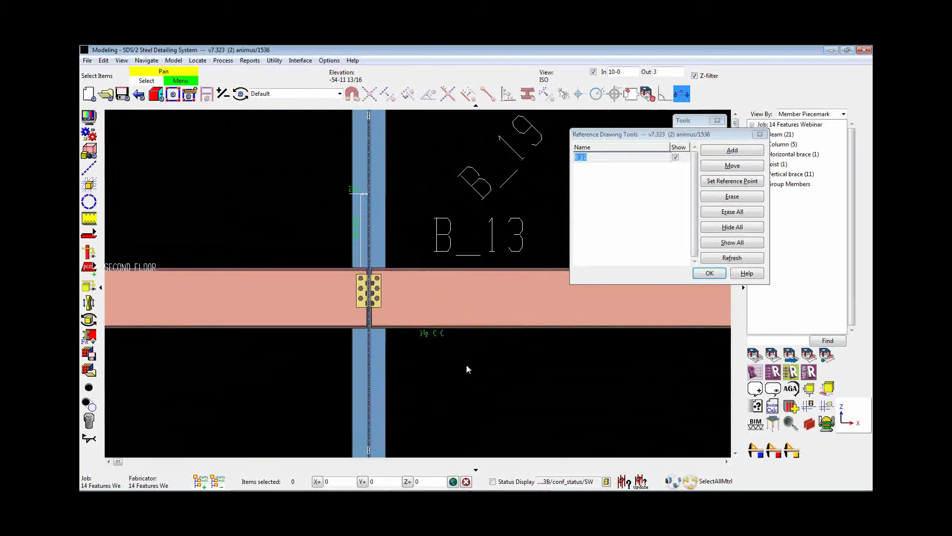
scroll(476, 362, "down", 1)
middle_click_drag(477, 361, 385, 393)
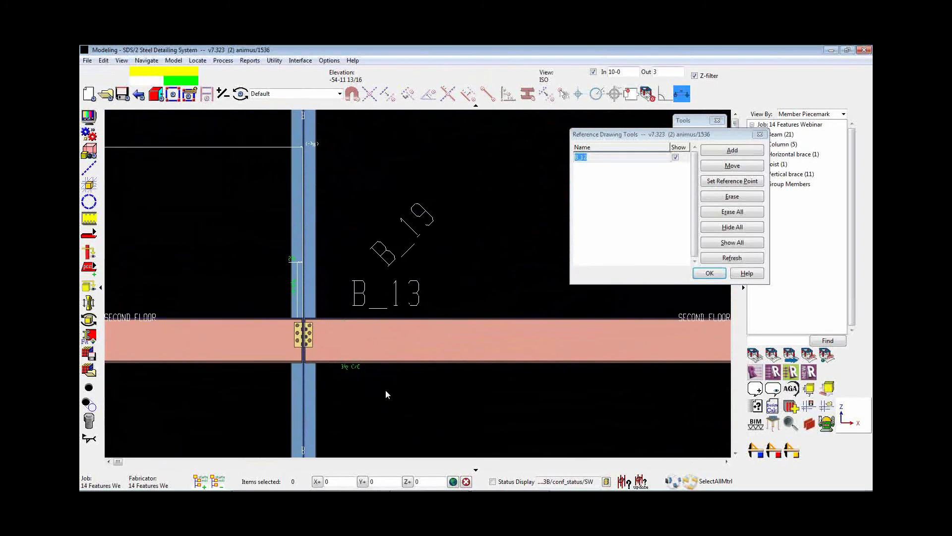
Add the GM_96 detail as a reference drawing, placed at the truss top chord's upper end corner by grid line B
scroll(381, 396, "down", 2)
middle_click_drag(439, 335, 258, 410)
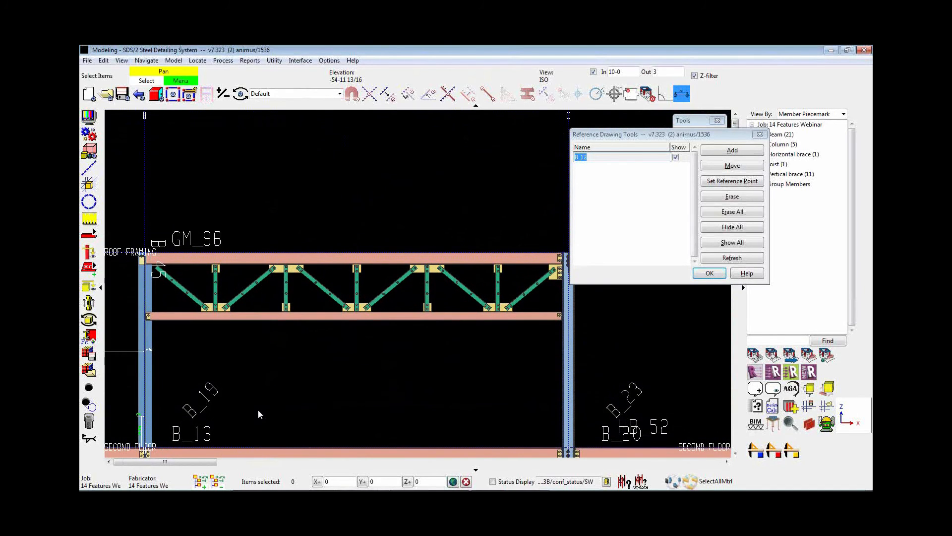
left_click(722, 155)
left_click(575, 222)
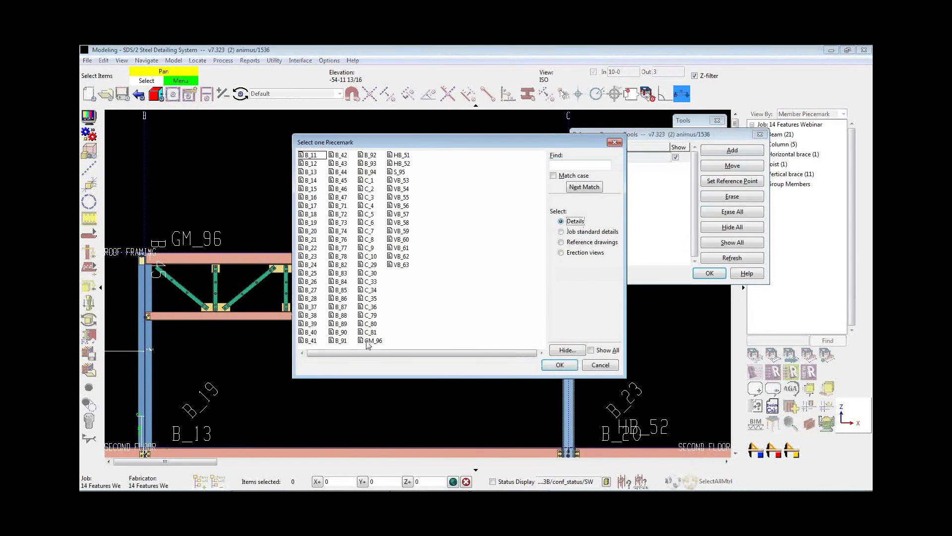
double_click(372, 341)
scroll(149, 240, "up", 2)
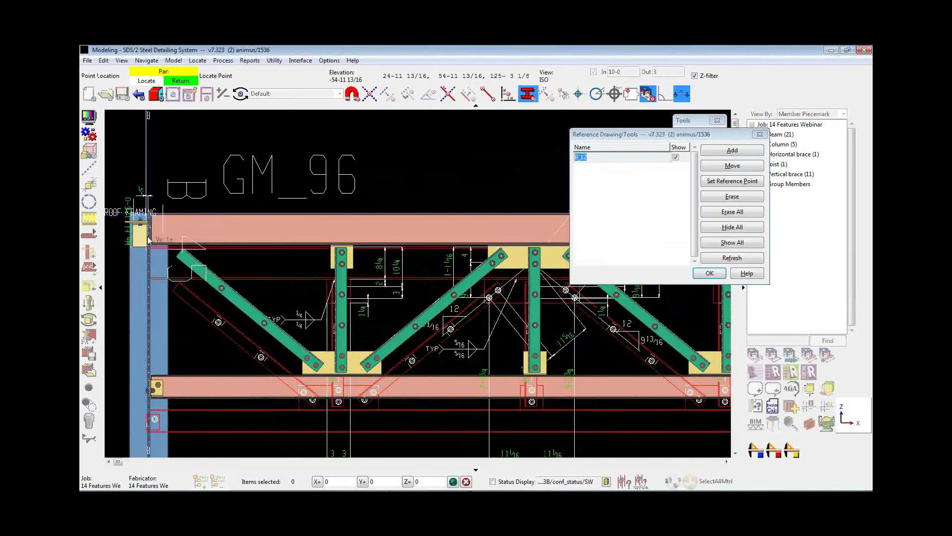
scroll(148, 240, "up", 2)
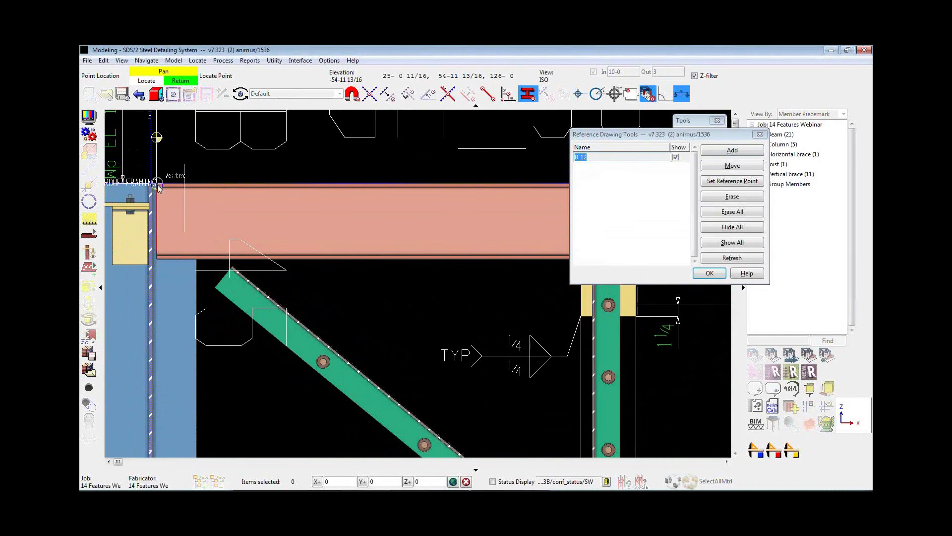
left_click(159, 186)
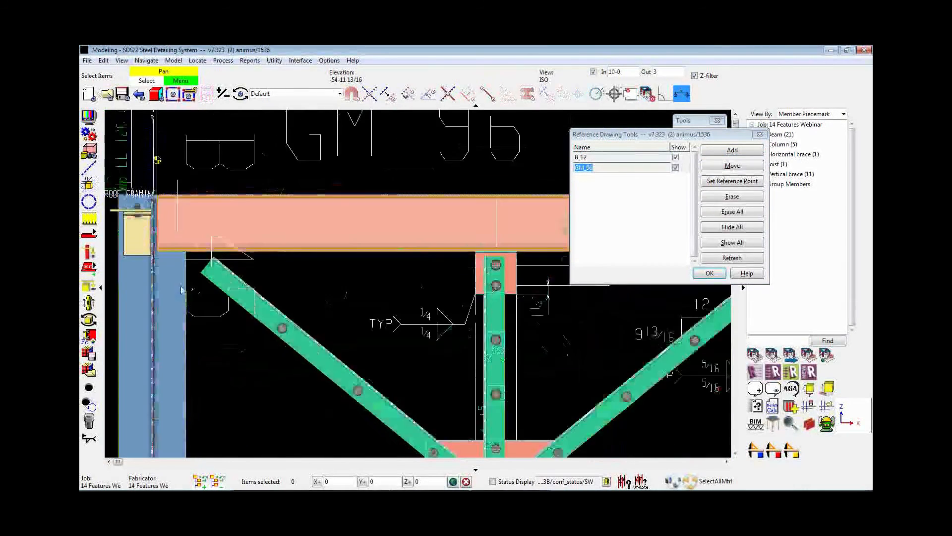
Examine the GM_96 detail over the truss, including web member dimensions, weld symbols, slopes and overall dimension lines
scroll(181, 290, "down", 3)
scroll(347, 308, "up", 3)
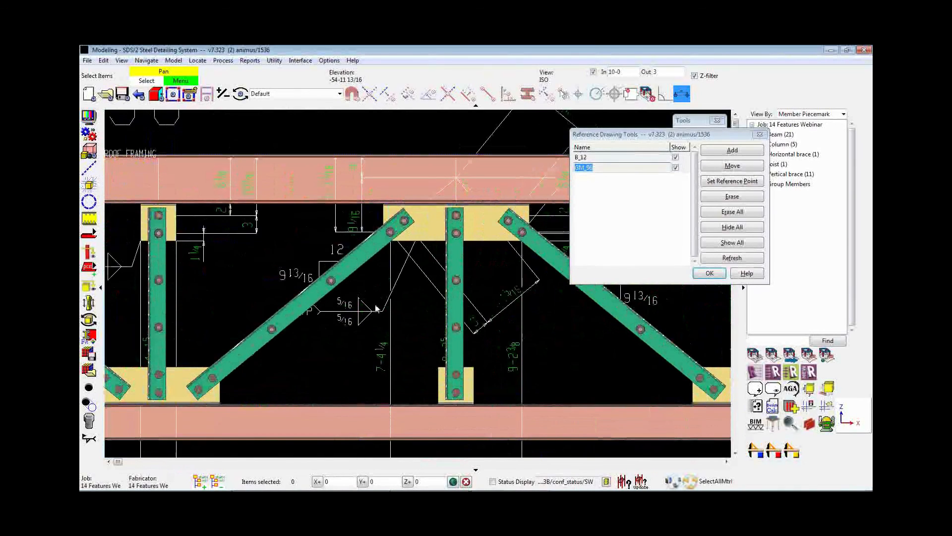
scroll(380, 342, "down", 3)
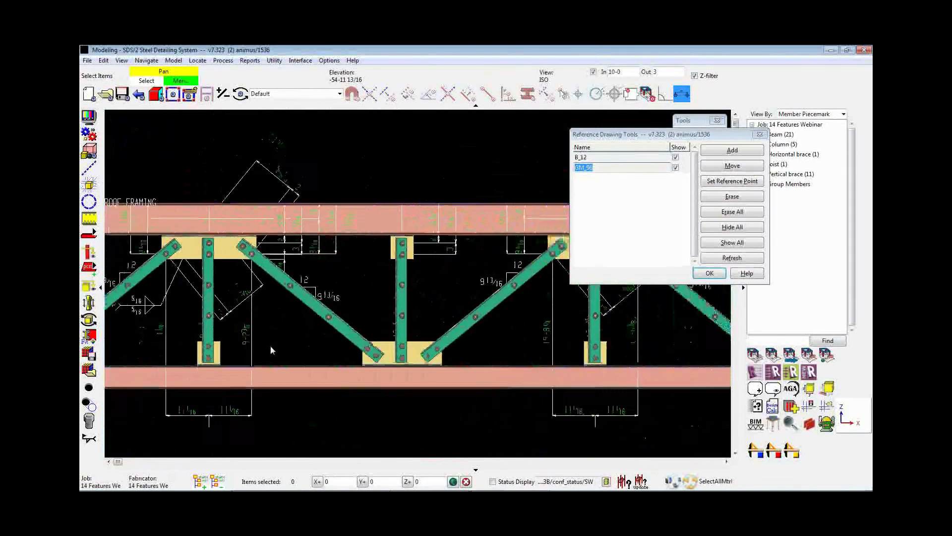
middle_click_drag(272, 350, 285, 363)
scroll(421, 392, "down", 3)
middle_click_drag(435, 408, 549, 391)
scroll(403, 426, "down", 3)
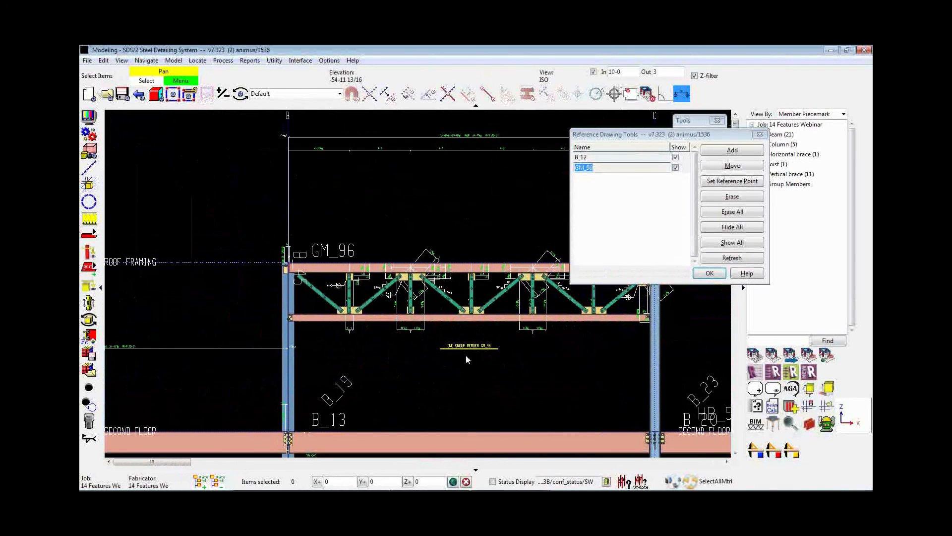
scroll(439, 381, "down", 2)
mouse_move(423, 385)
middle_mouse_down()
mouse_move(365, 393)
mouse_move(437, 396)
mouse_move(427, 403)
middle_mouse_up()
scroll(449, 372, "up", 2)
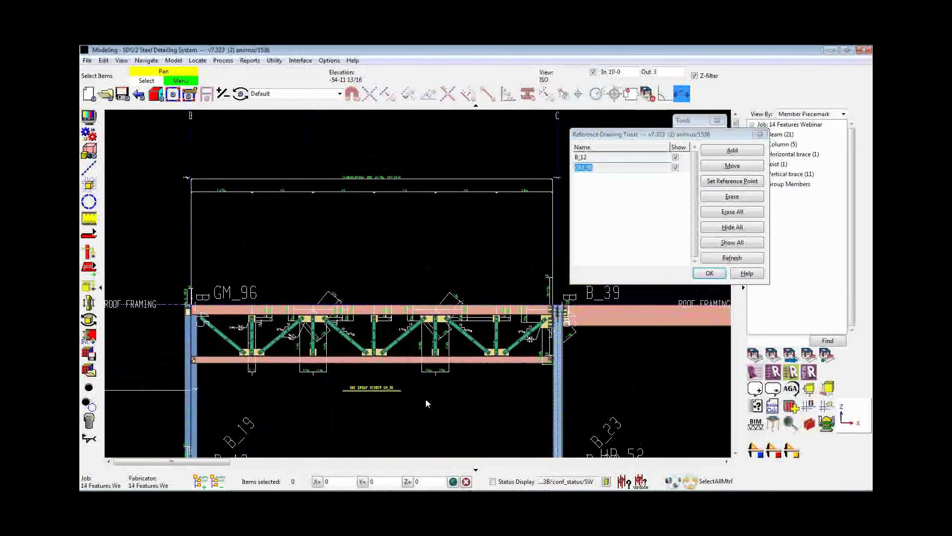
Show the dimensions of beam B_12 in the model together with its reference drawing
left_click(172, 61)
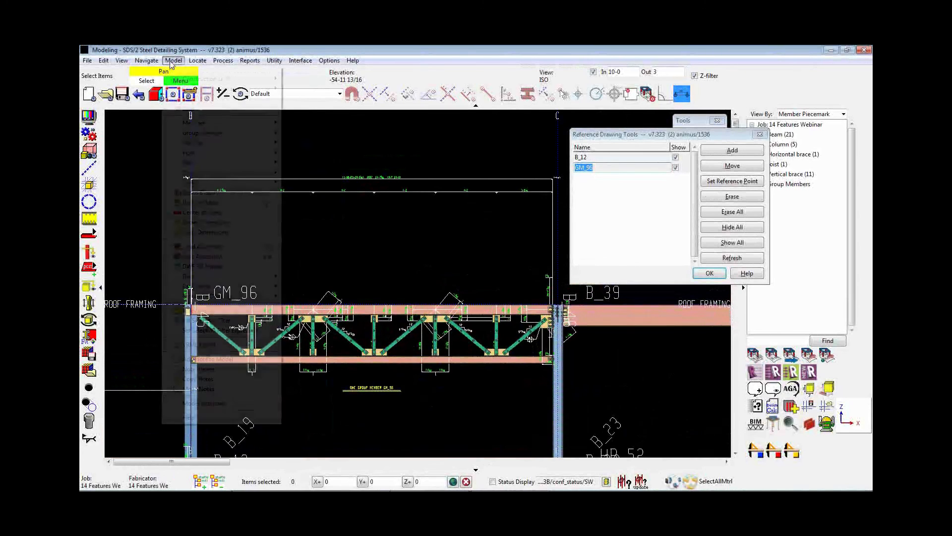
left_click(201, 222)
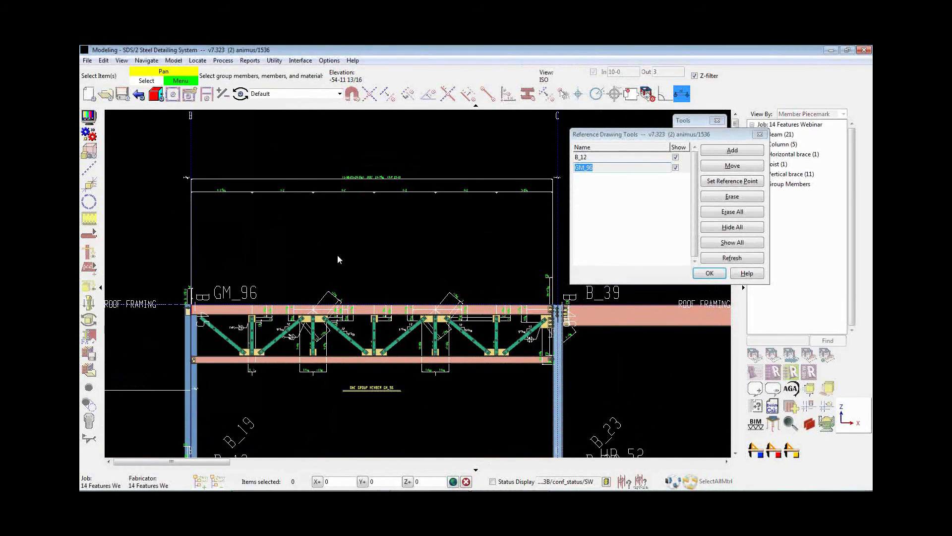
scroll(478, 242, "down", 5)
scroll(194, 361, "up", 2)
scroll(194, 359, "up", 3)
left_click(192, 361)
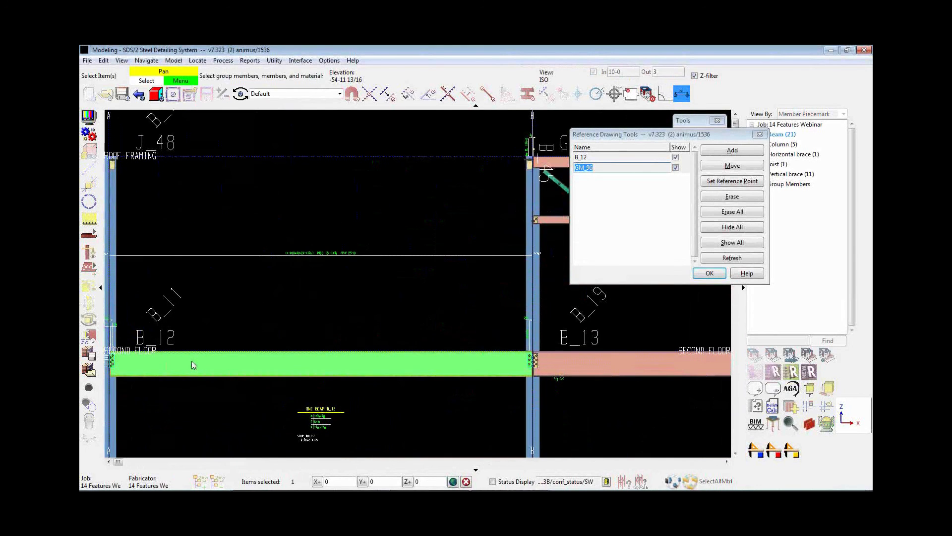
right_click(191, 361)
left_click(200, 393)
Compare the B_12 detail drawing with the beam's displayed dimensions at the clip angle connection and along its length
scroll(195, 404, "up", 5)
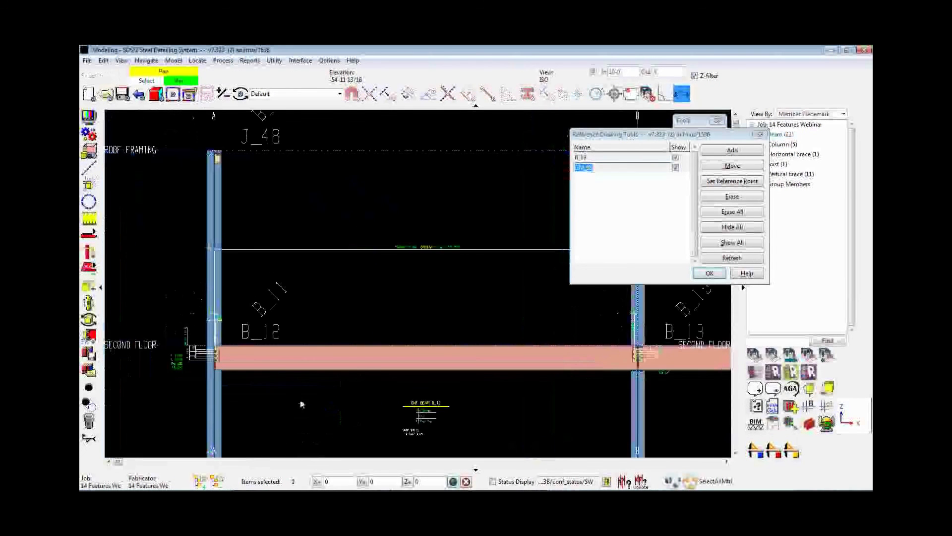
scroll(225, 303, "up", 3)
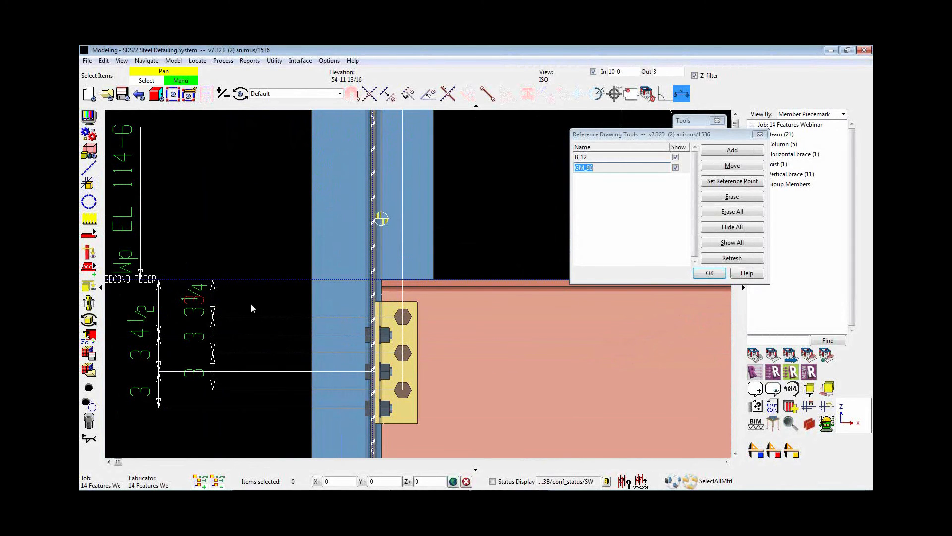
scroll(129, 294, "down", 2)
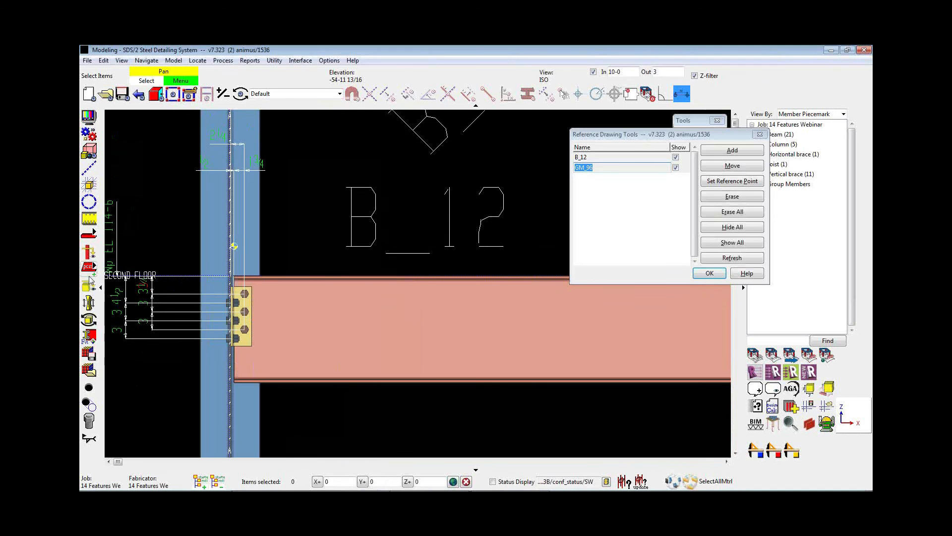
scroll(129, 294, "down", 4)
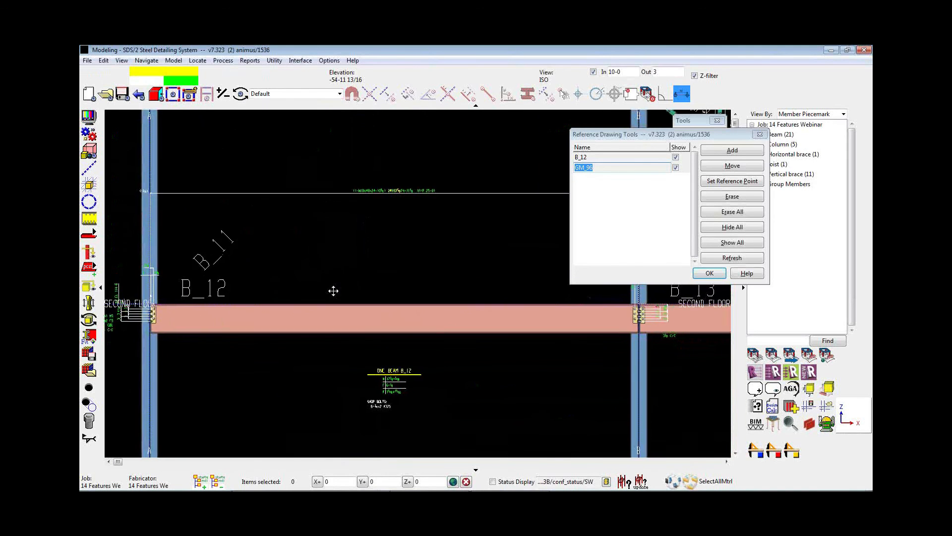
scroll(119, 367, "down", 2)
scroll(430, 246, "up", 1)
middle_click_drag(430, 246, 280, 282)
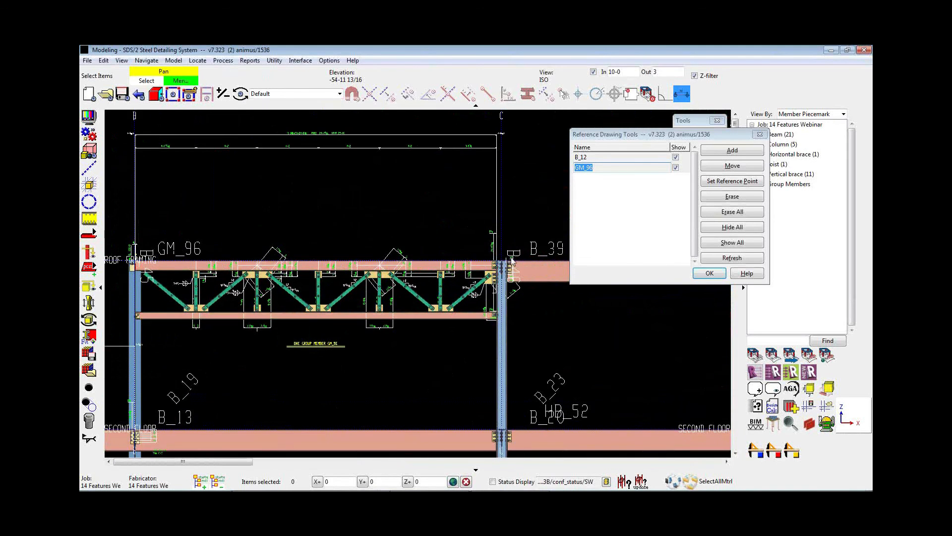
Hide both the GM_96 and B_12 reference drawings
left_click(675, 168)
left_click(676, 158)
scroll(268, 348, "down", 2)
middle_click_drag(268, 348, 449, 317)
Toggle the display of the B_12 and GM_96 reference drawings on and off, ending with both shown
left_click(676, 157)
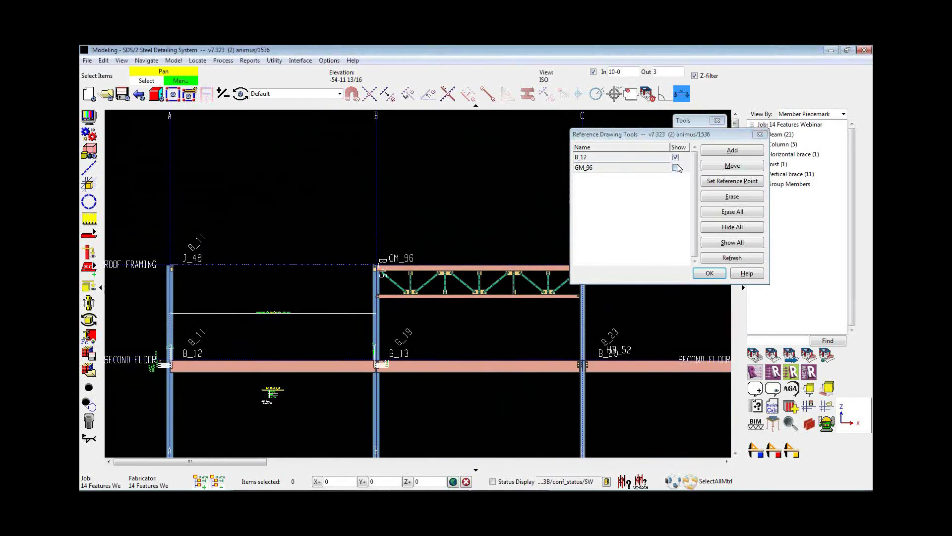
left_click(675, 167)
left_click(676, 168)
left_click(675, 157)
left_click(676, 167)
left_click(675, 158)
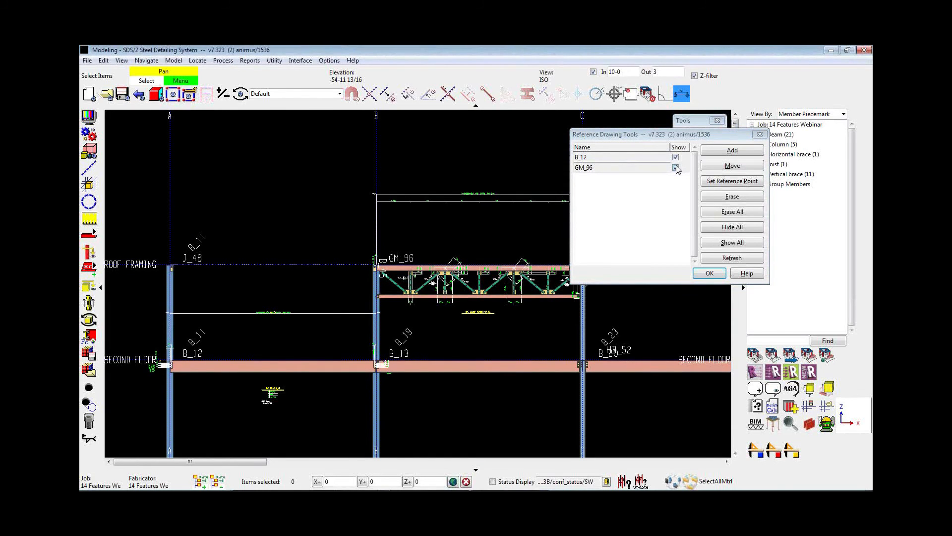
Hide the GM_96 and B_12 reference drawings and erase all reference drawings from the model
left_click(676, 168)
left_click(676, 157)
left_click(599, 157)
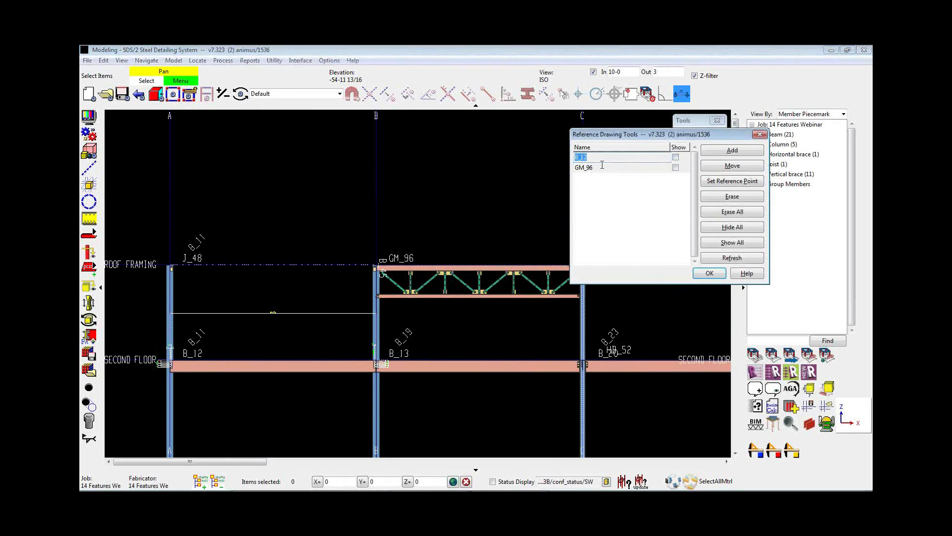
left_click(725, 213)
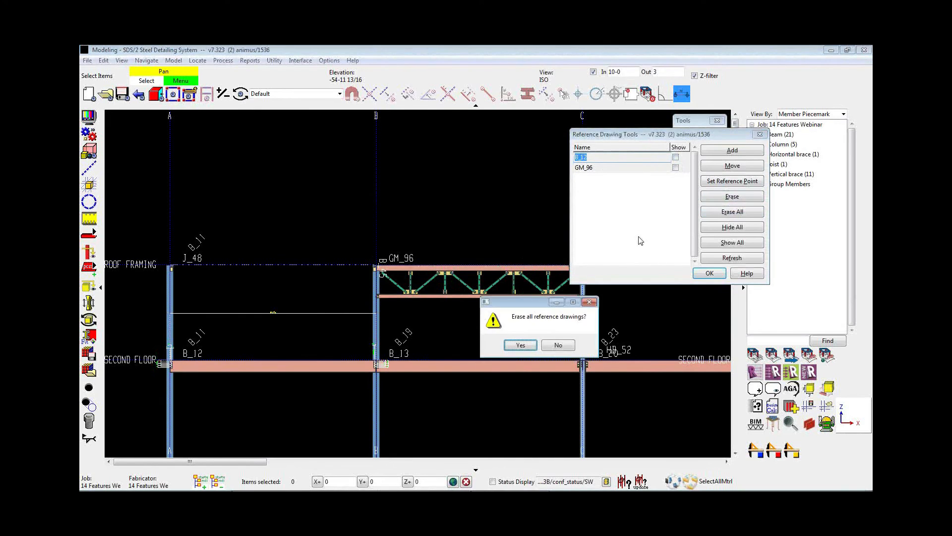
left_click(519, 342)
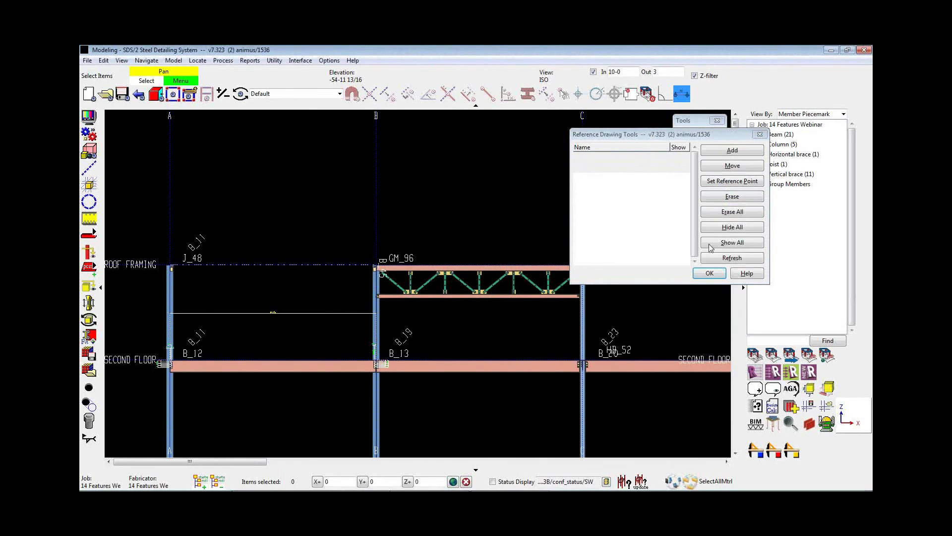
Add the B_12 detail as a reference drawing again, hide it, and close the reference drawing tools
left_click(722, 153)
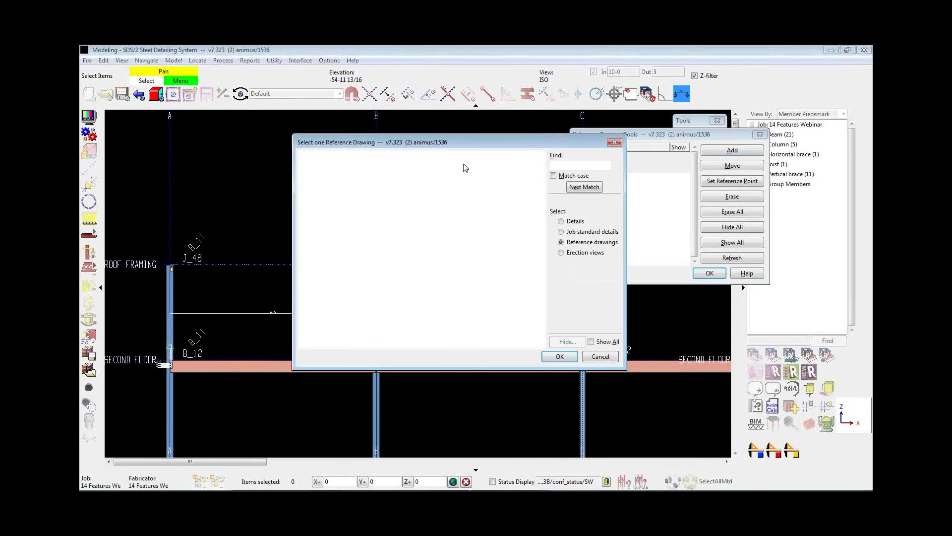
left_click(579, 222)
double_click(311, 164)
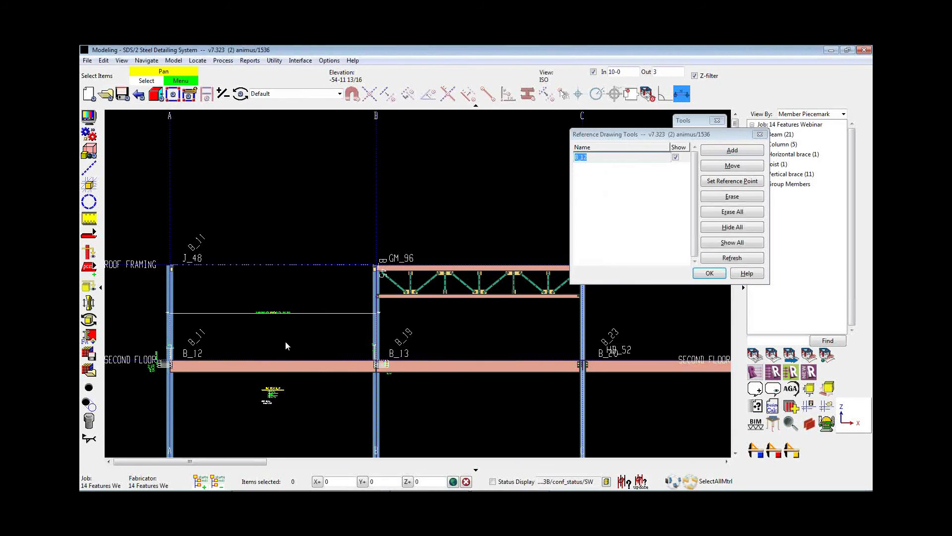
left_click(676, 157)
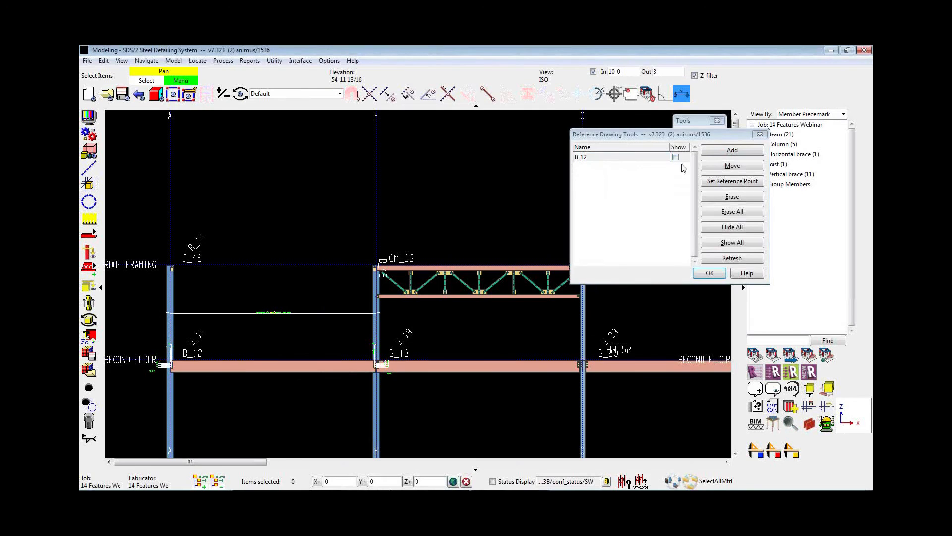
left_click(709, 274)
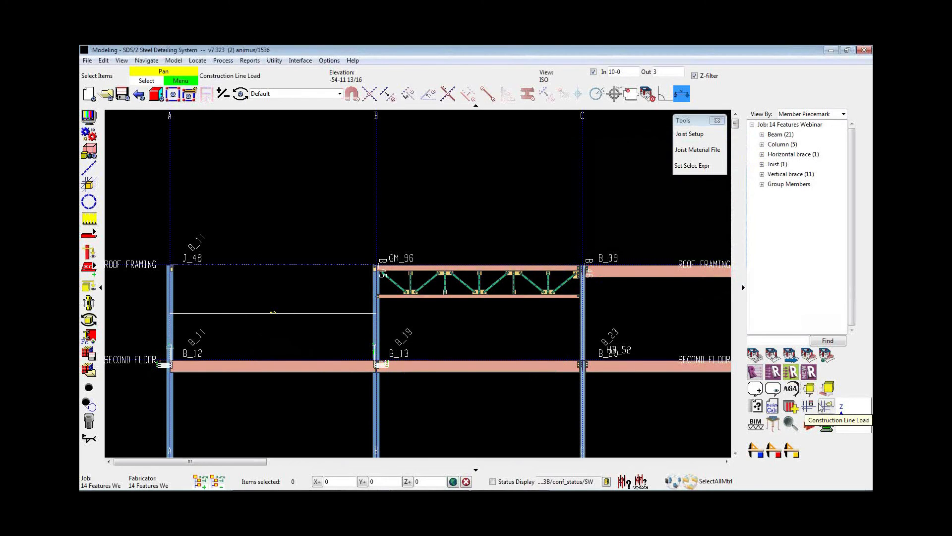
Clear the displayed dimensions and show the whole frame in an angled 3D view without the depth limit
left_click(828, 392)
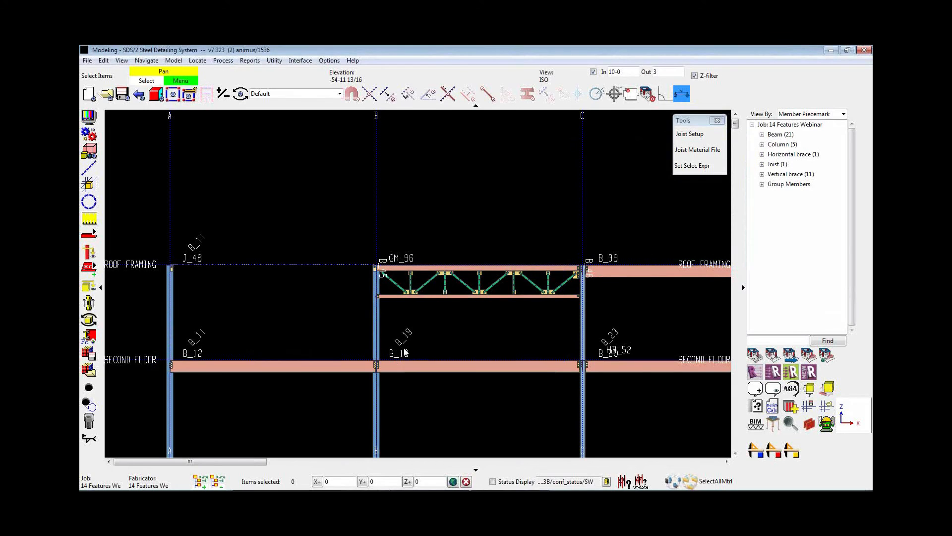
middle_click_drag(406, 348, 401, 322)
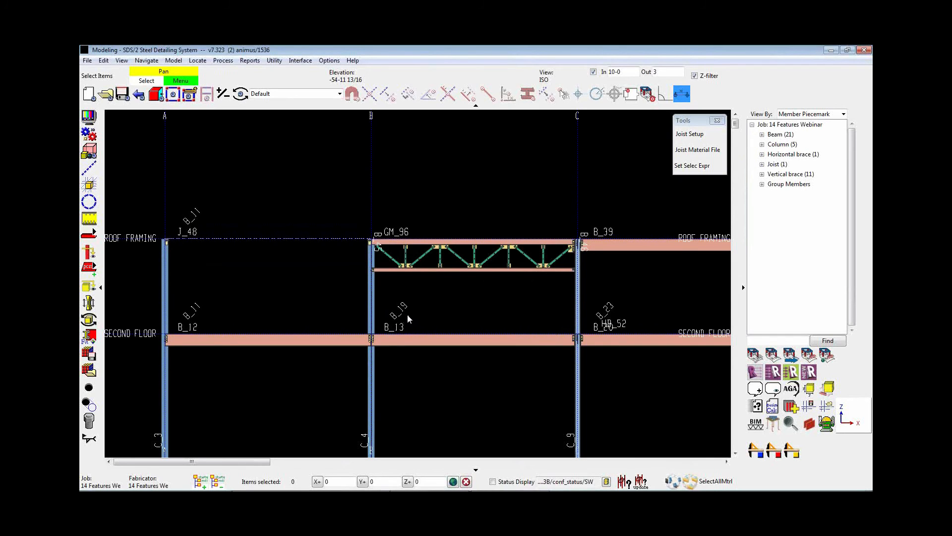
scroll(431, 316, "down", 2)
middle_click_drag(450, 319, 342, 314)
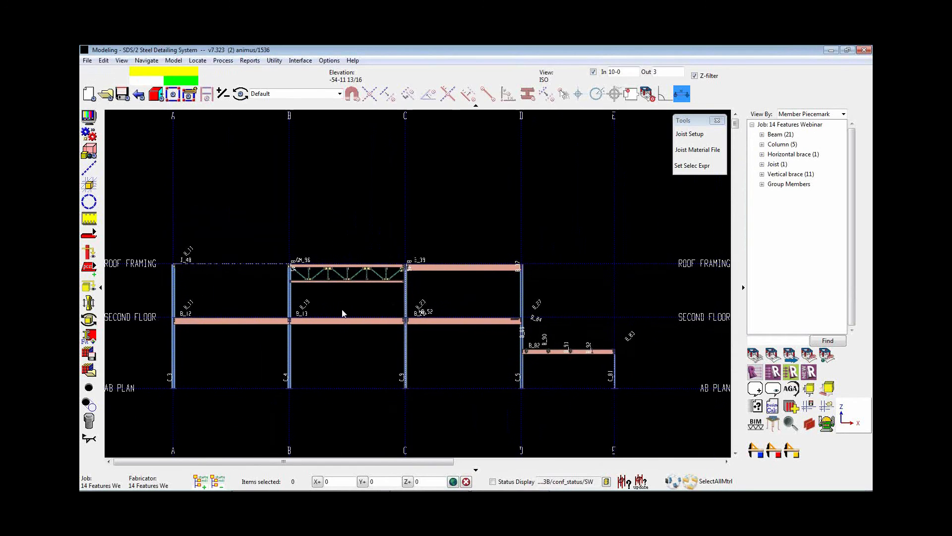
middle_click_drag(489, 276, 437, 324, "shift")
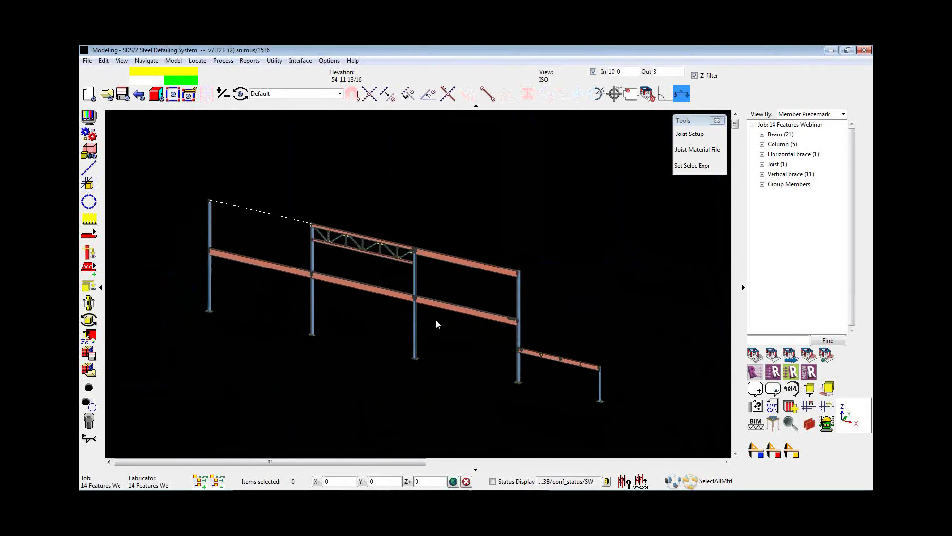
left_click(593, 71)
scroll(463, 279, "down", 2)
mouse_move(463, 280)
middle_mouse_down()
mouse_move(509, 263)
mouse_move(455, 282)
middle_mouse_up()
scroll(483, 278, "up", 2)
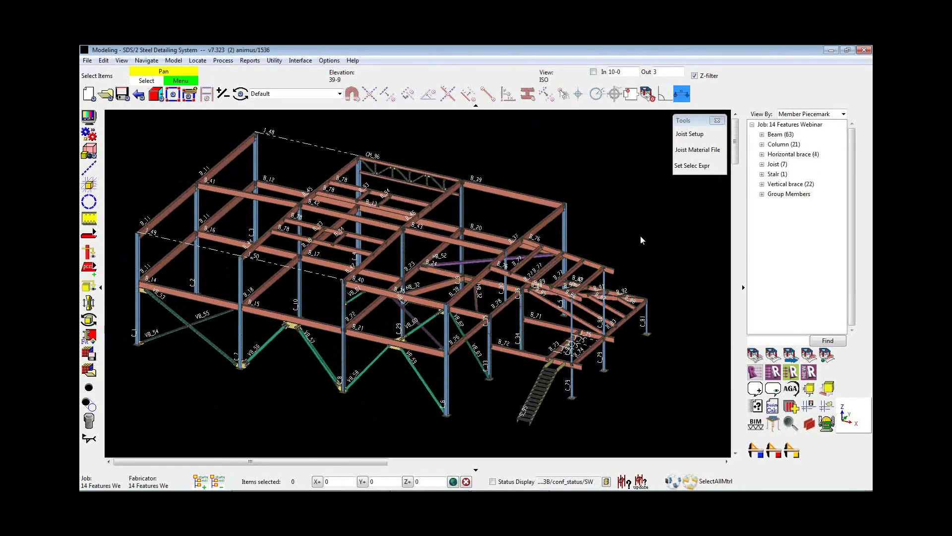
Examine the stair stringer ends at beam B_72 and the bolted clip angle at the beam's column end
left_click(94, 268)
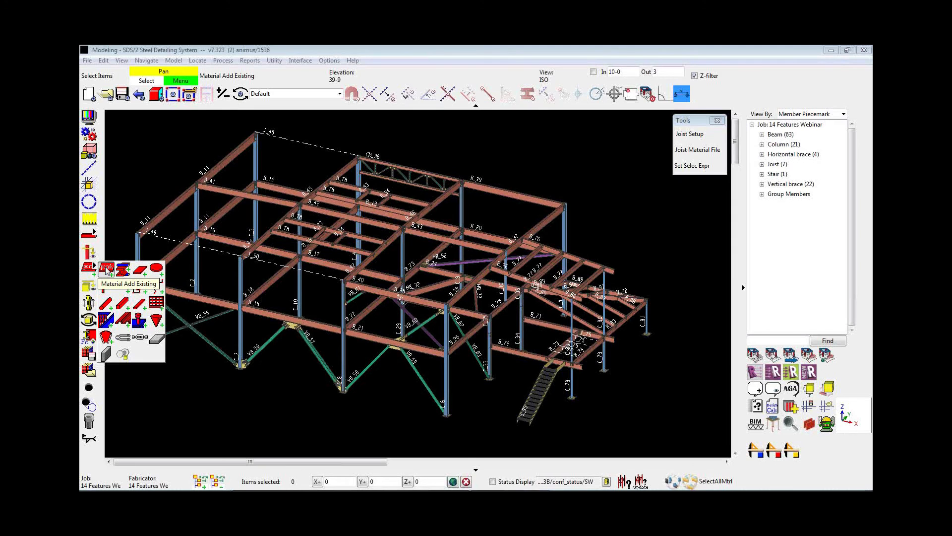
left_click(106, 270)
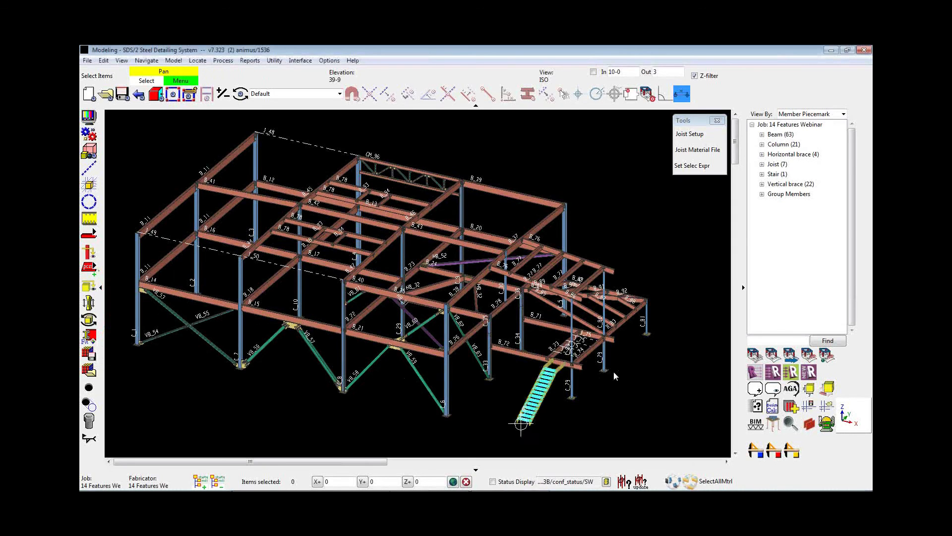
scroll(614, 376, "up", 5)
middle_click_drag(287, 342, 400, 386)
middle_click_drag(426, 346, 196, 248)
scroll(563, 359, "up", 3)
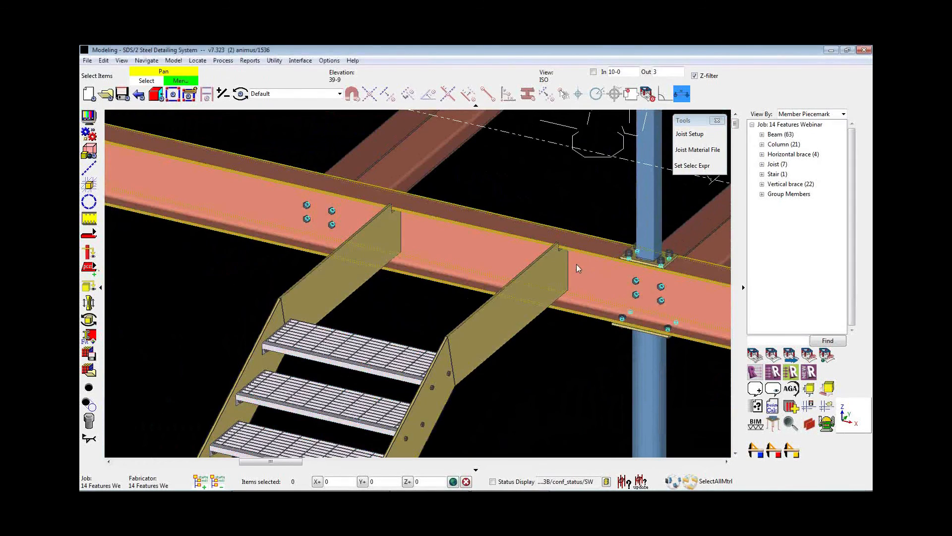
scroll(576, 264, "down", 5)
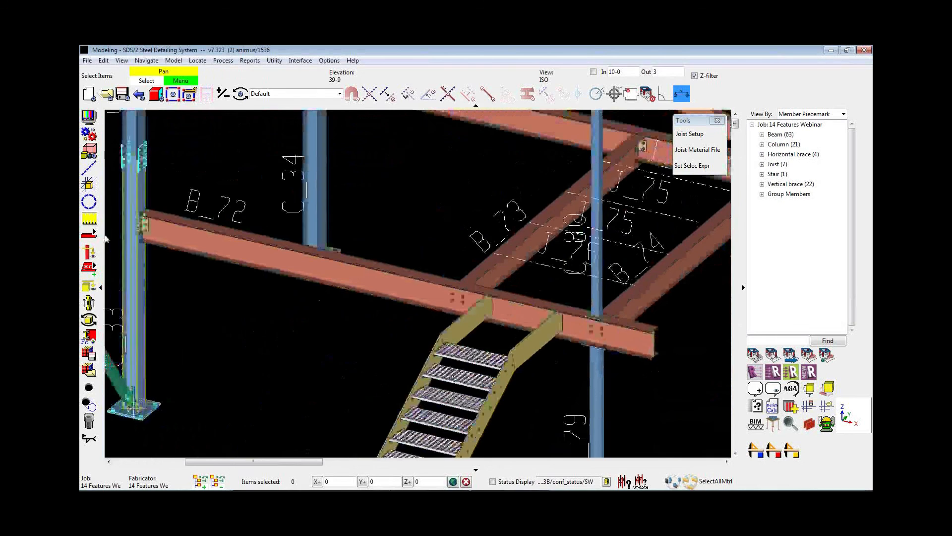
scroll(237, 226, "up", 6)
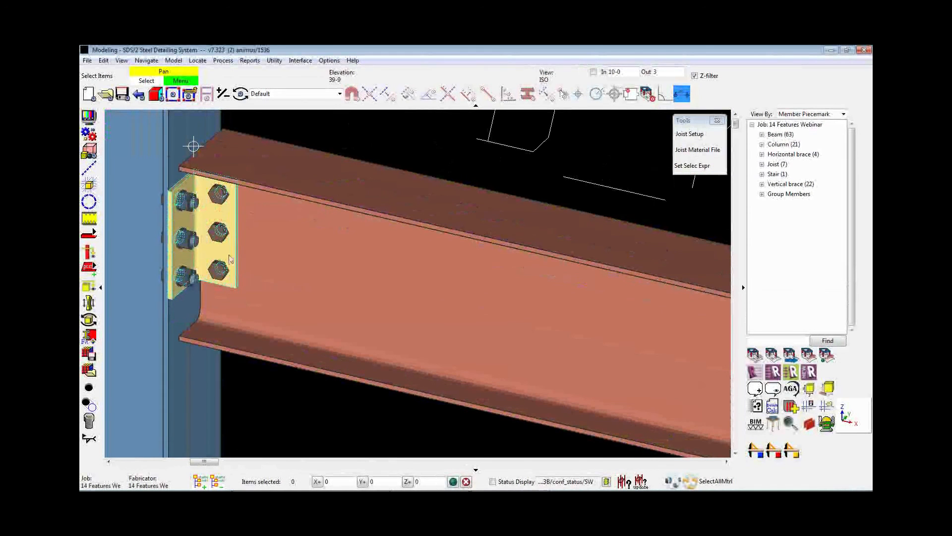
scroll(229, 255, "down", 5)
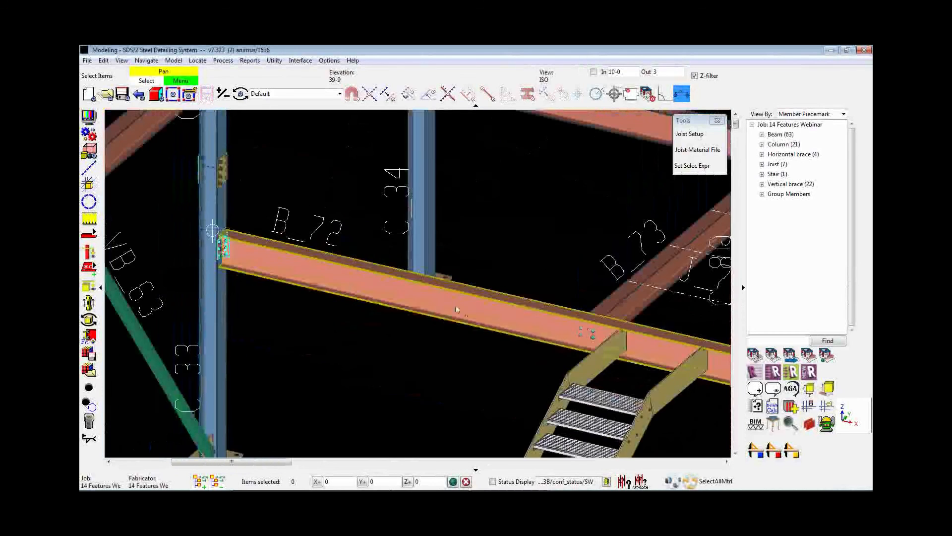
Show a section view of beam B_72 cut through the ends of the two stair stringers
middle_click_drag(660, 357, 451, 305)
scroll(451, 305, "up", 2)
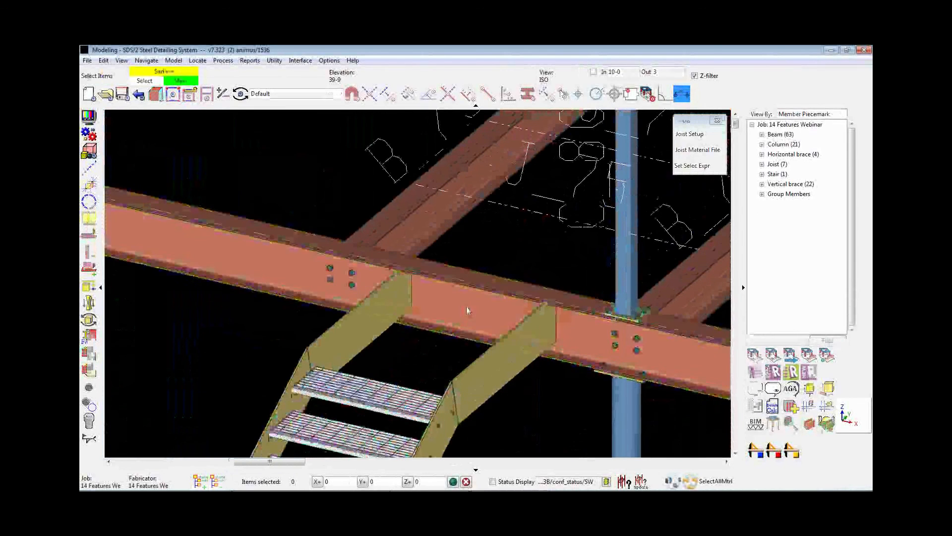
middle_click(475, 306, "shift")
scroll(605, 293, "up", 1)
scroll(609, 261, "up", 5)
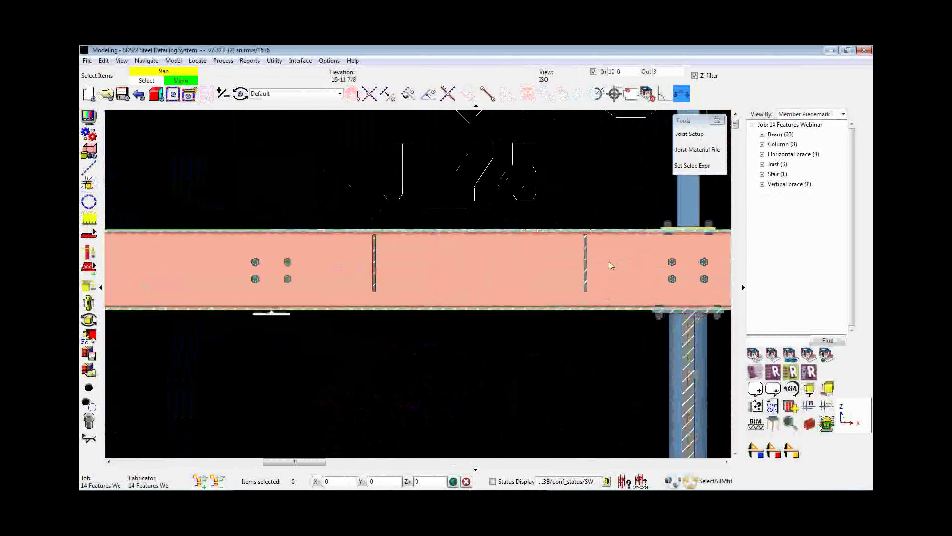
Add construction lines along the edges of the stair stringer nearest the column
left_click(89, 185)
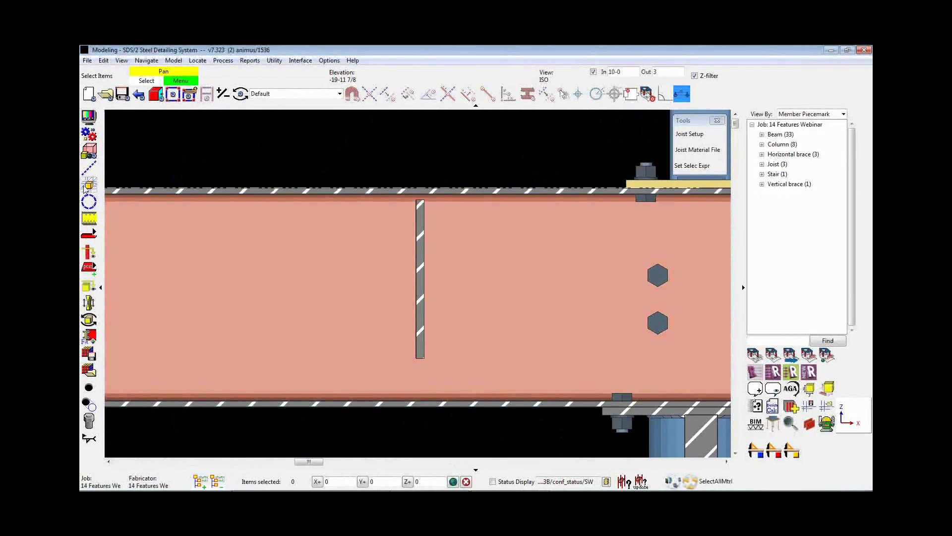
left_click(421, 245)
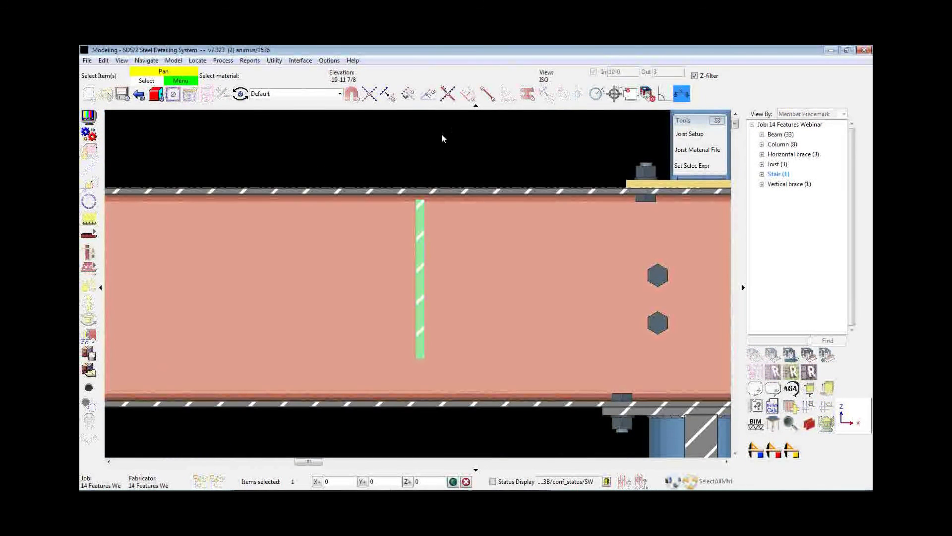
right_click(442, 133)
left_click(448, 143)
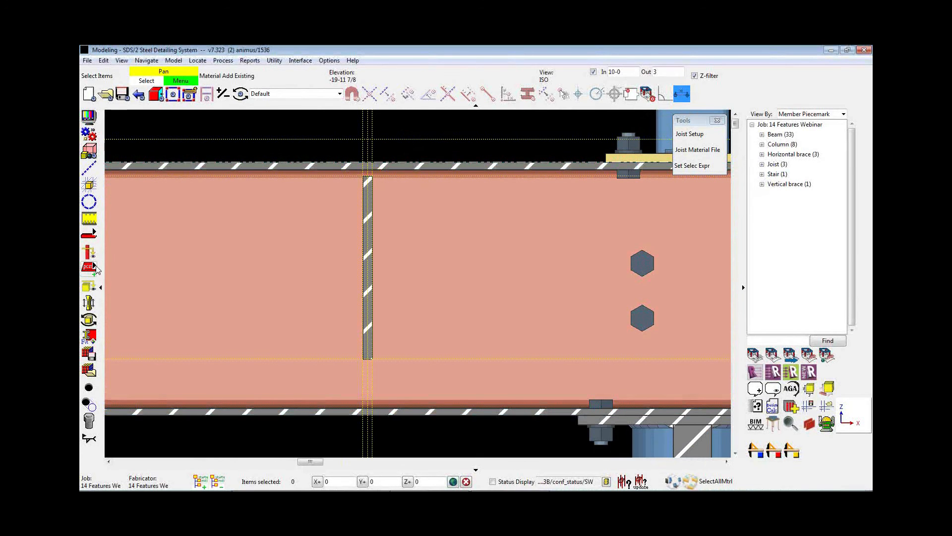
Add an existing three-hole clip angle submaterial to the stair, located at the top corner of the stringer nearest the column
left_click(97, 269)
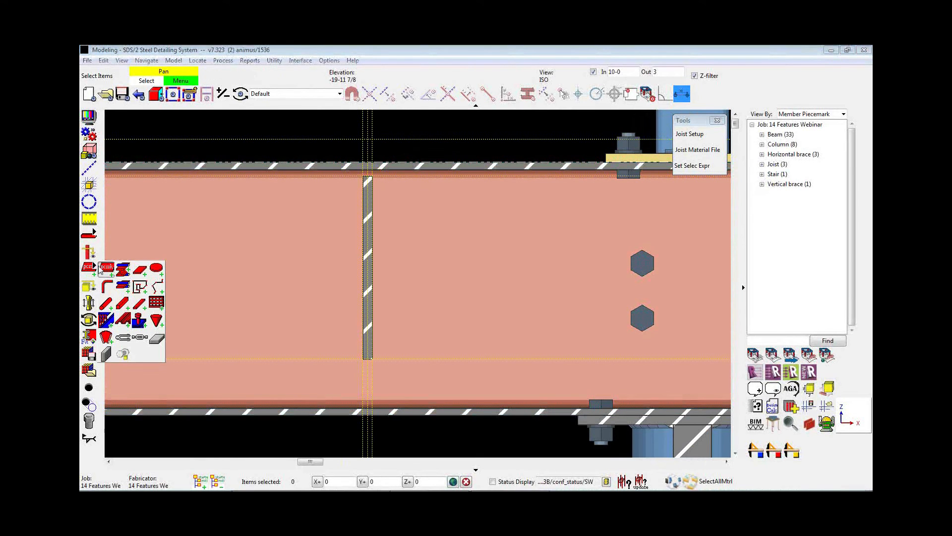
left_click(110, 270)
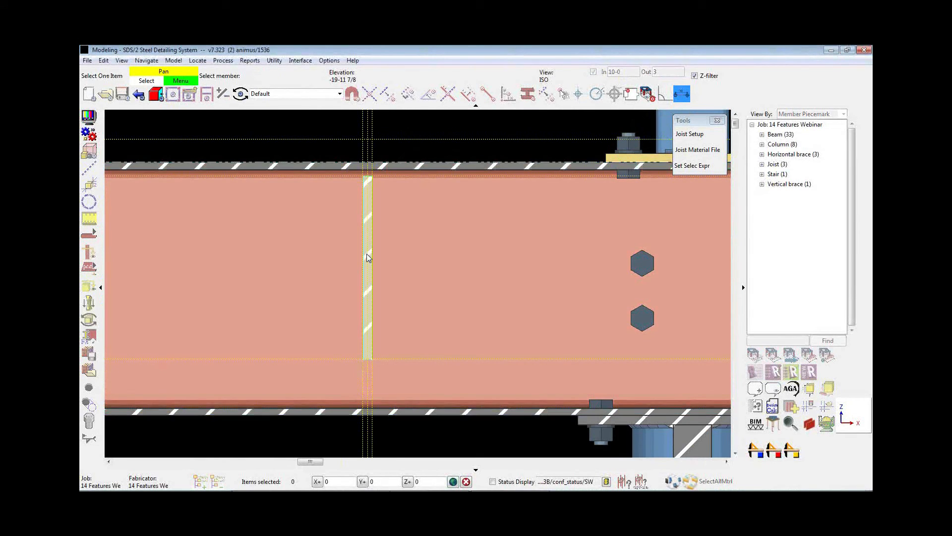
left_click(368, 254)
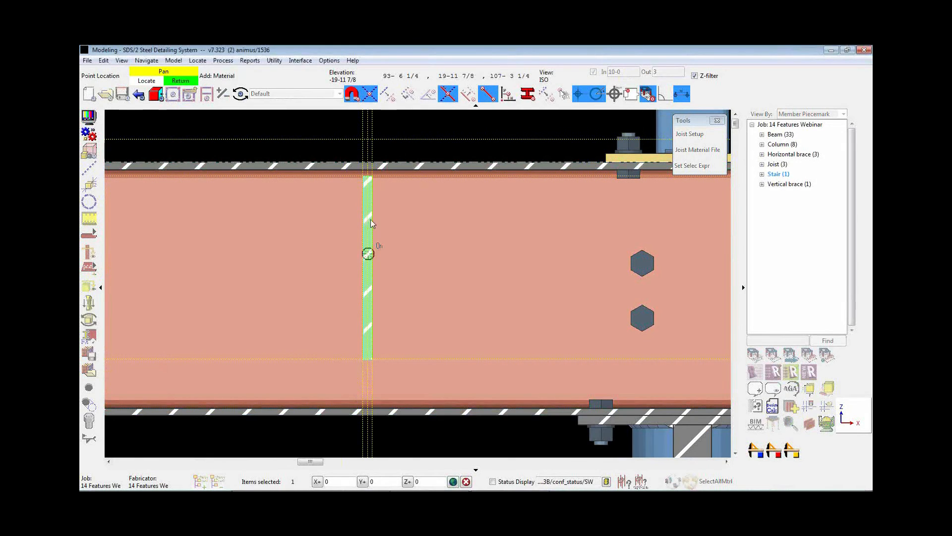
left_click(371, 356)
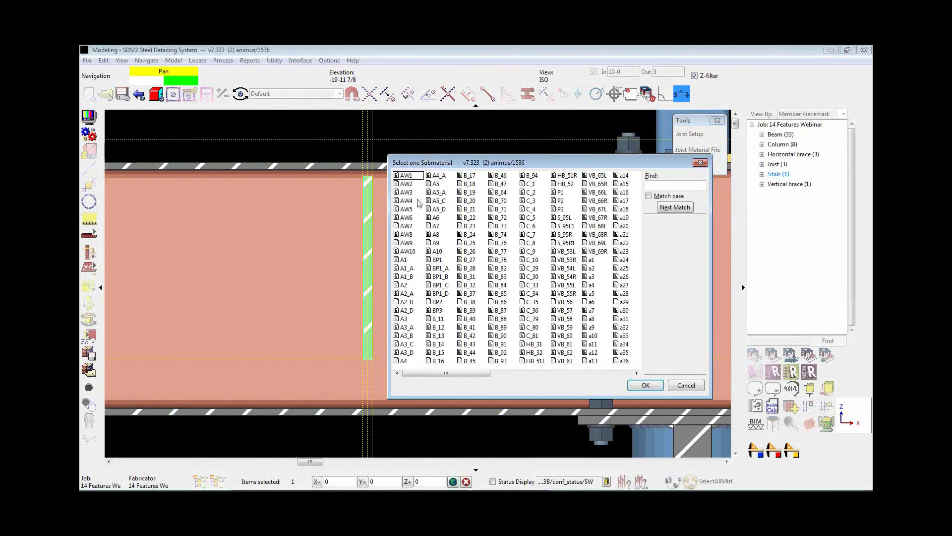
mouse_move(470, 371)
left_mouse_down()
mouse_move(611, 367)
mouse_move(478, 377)
left_mouse_up()
double_click(405, 319)
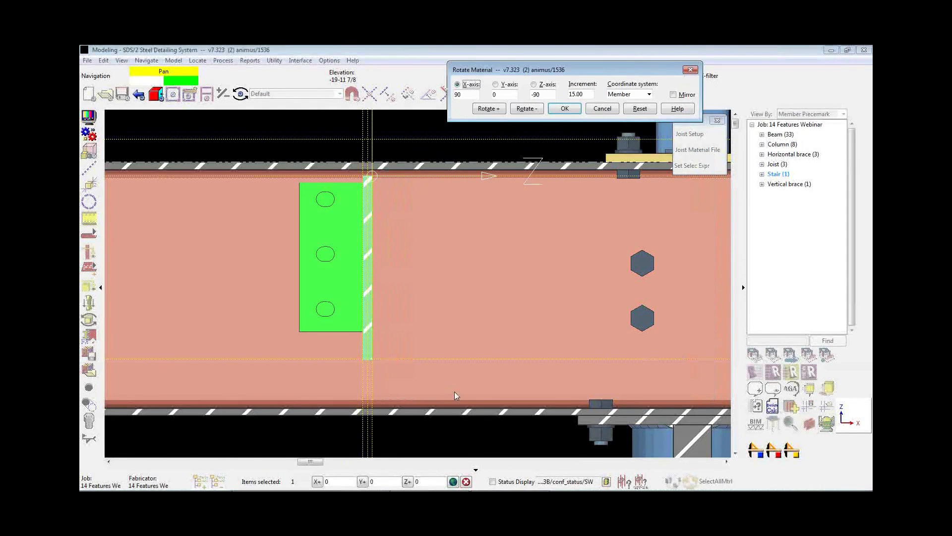
Rotate the clip angle about the member Y-axis in 15-degree increments onto the stringer's column-facing side and accept its placement
middle_click_drag(411, 246, 406, 353)
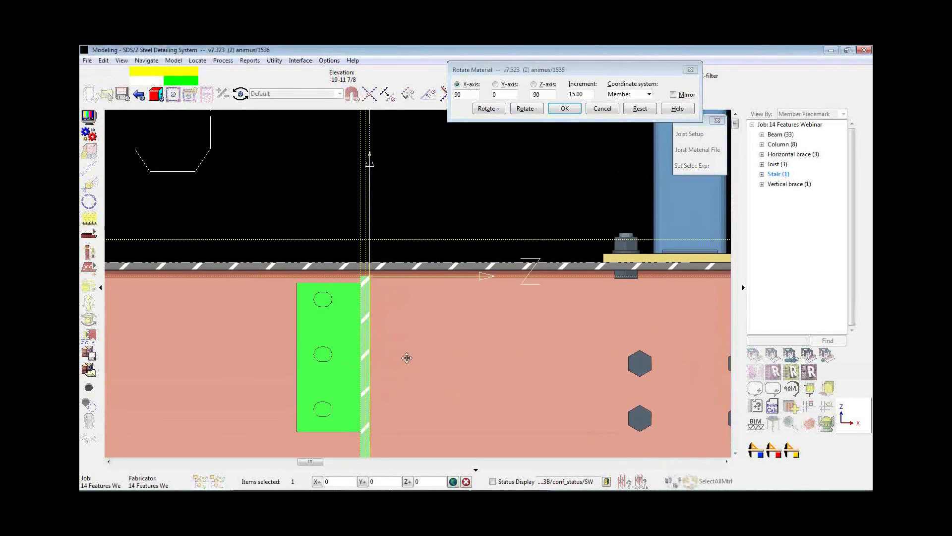
scroll(406, 353, "down", 3)
left_click(505, 87)
left_click(521, 109)
left_click(521, 110)
left_click(520, 109)
left_click(521, 109)
left_click(521, 109)
left_click(521, 110)
left_click(521, 109)
left_click(521, 109)
left_click(522, 110)
left_click(522, 109)
left_click(523, 110)
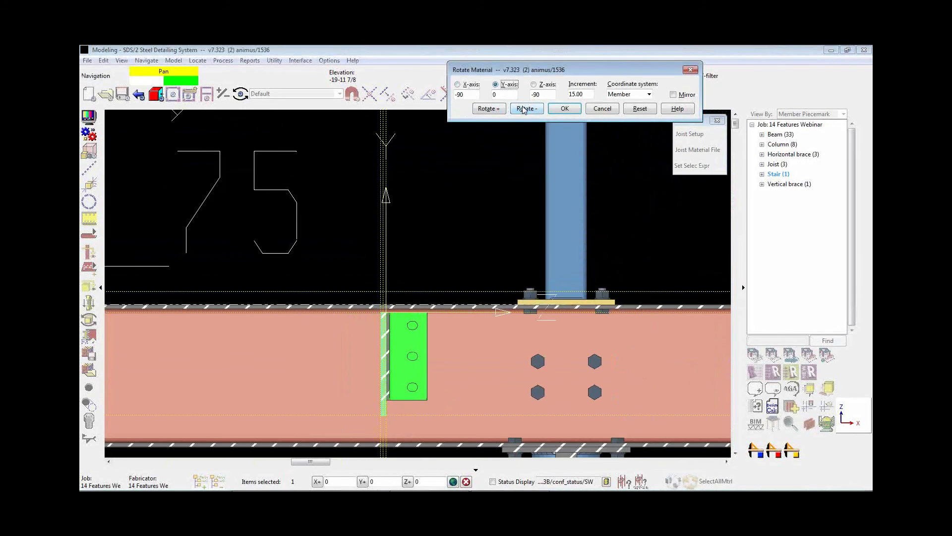
left_click(565, 109)
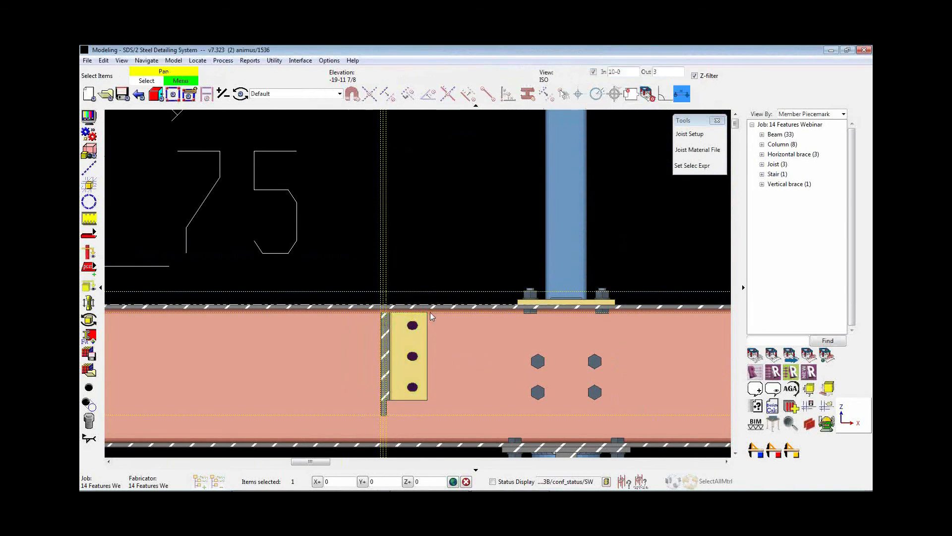
Review the fabricator's shear plate standard piecemarks, leaving the table unchanged
middle_click_drag(450, 344, 461, 315)
scroll(461, 314, "up", 2)
mouse_move(465, 269)
middle_mouse_down("shift")
mouse_move(390, 302)
mouse_move(468, 294)
mouse_move(462, 271)
middle_mouse_up("shift")
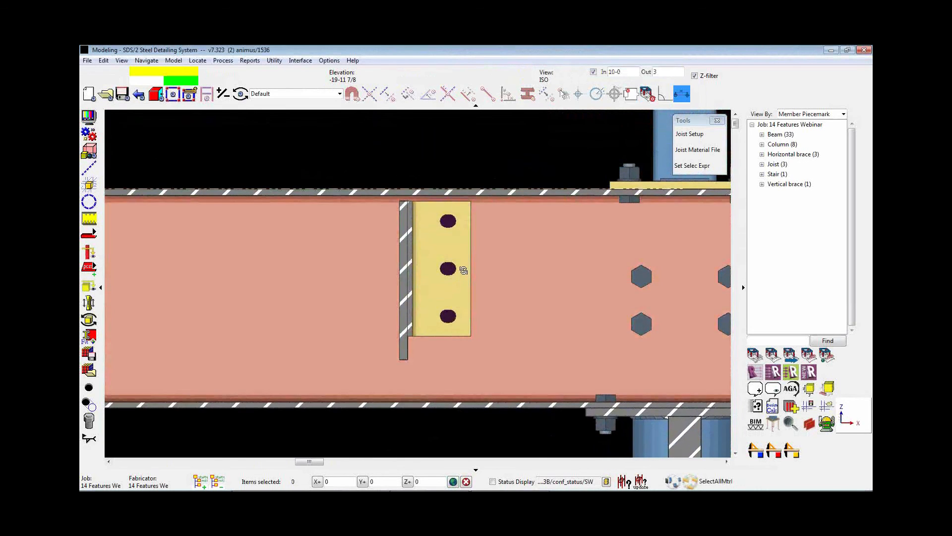
scroll(493, 327, "down", 4)
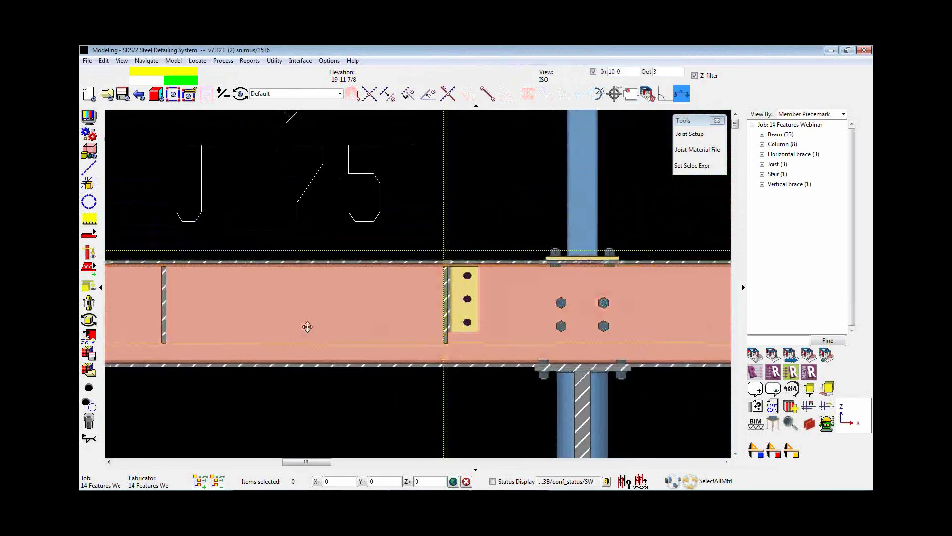
middle_click_drag(308, 327, 414, 337)
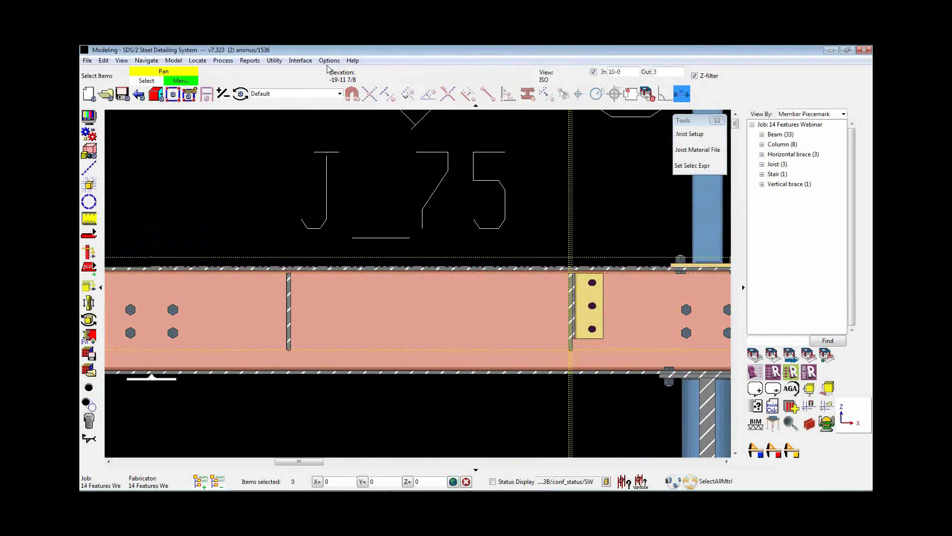
left_click(330, 61)
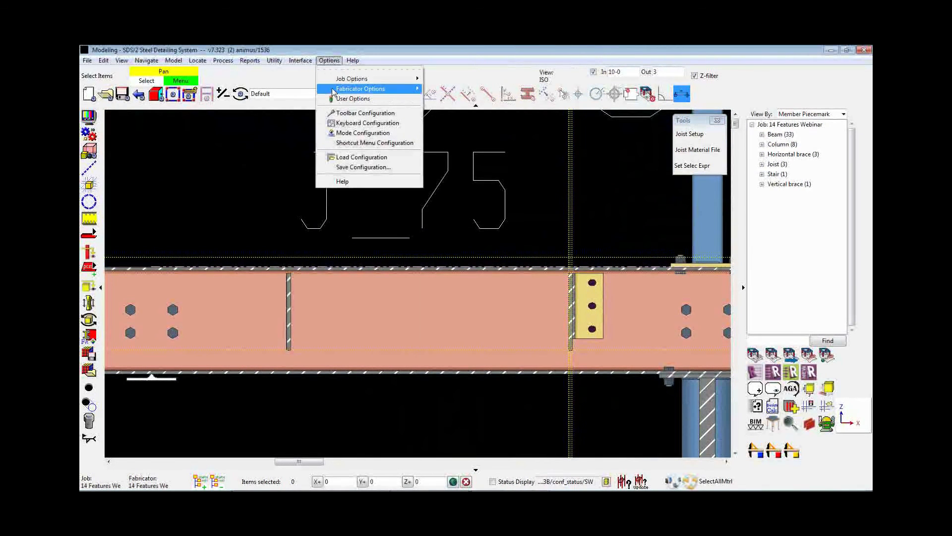
mouse_move(334, 90)
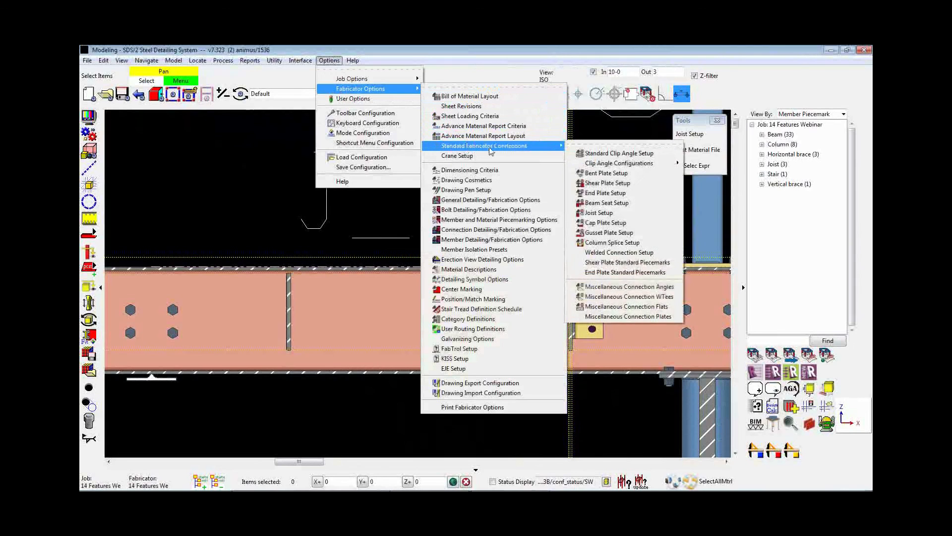
mouse_move(544, 150)
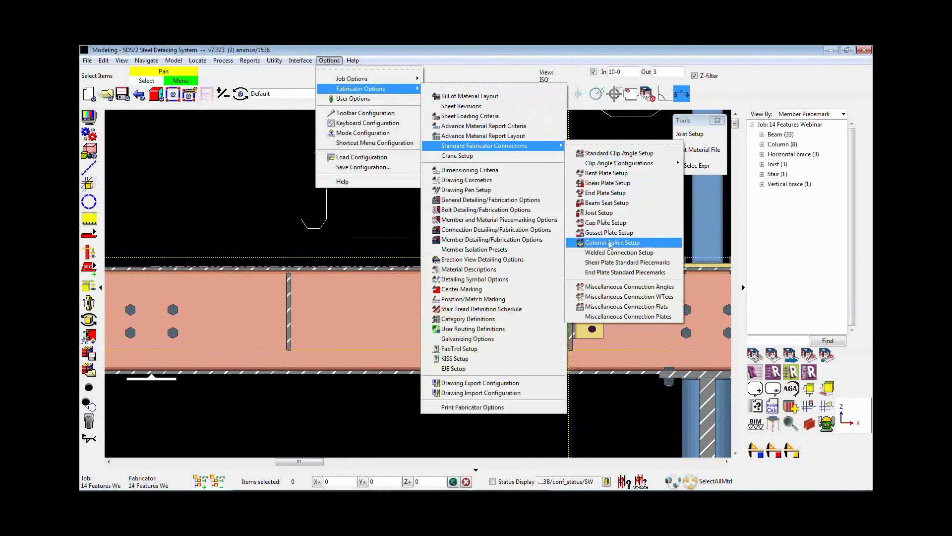
left_click(609, 263)
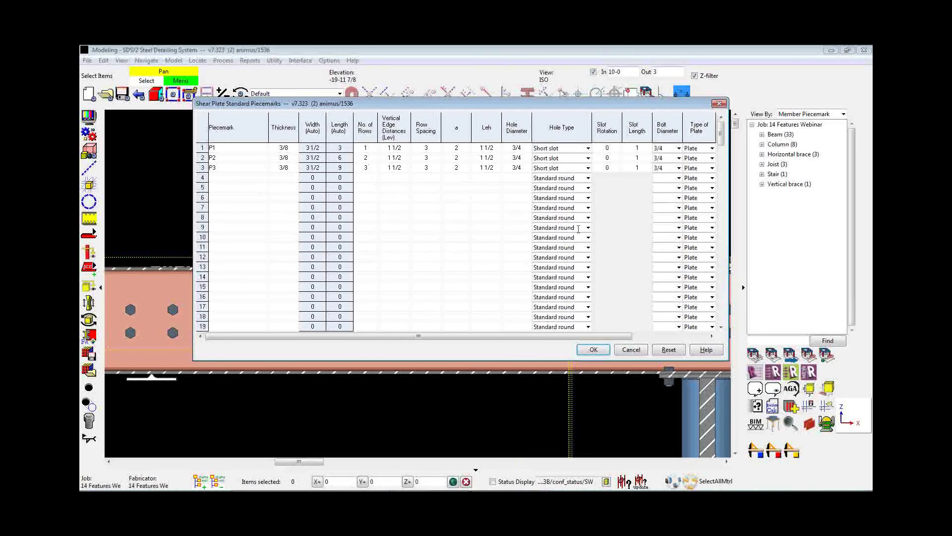
left_click(637, 352)
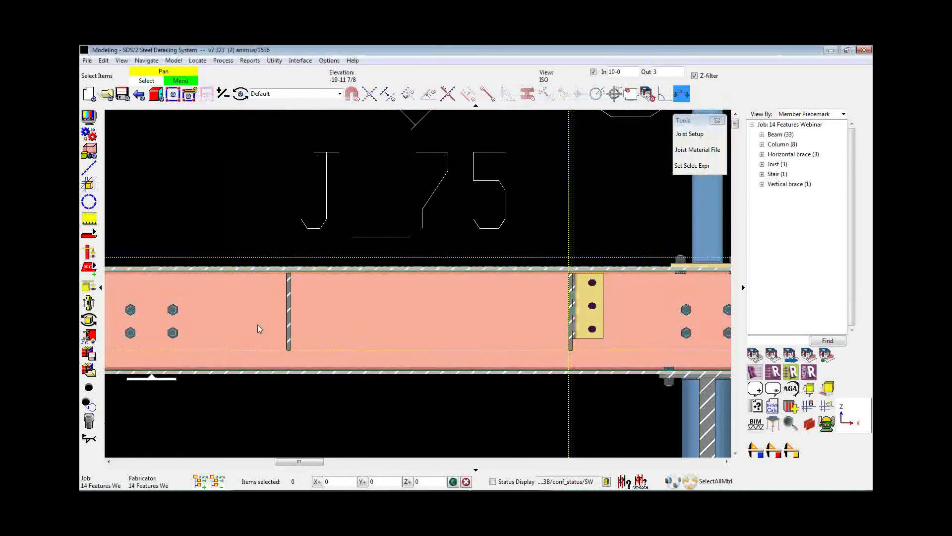
Add construction lines along the edges of the stair stringer farther from the column
scroll(258, 324, "up", 3)
left_click(88, 201)
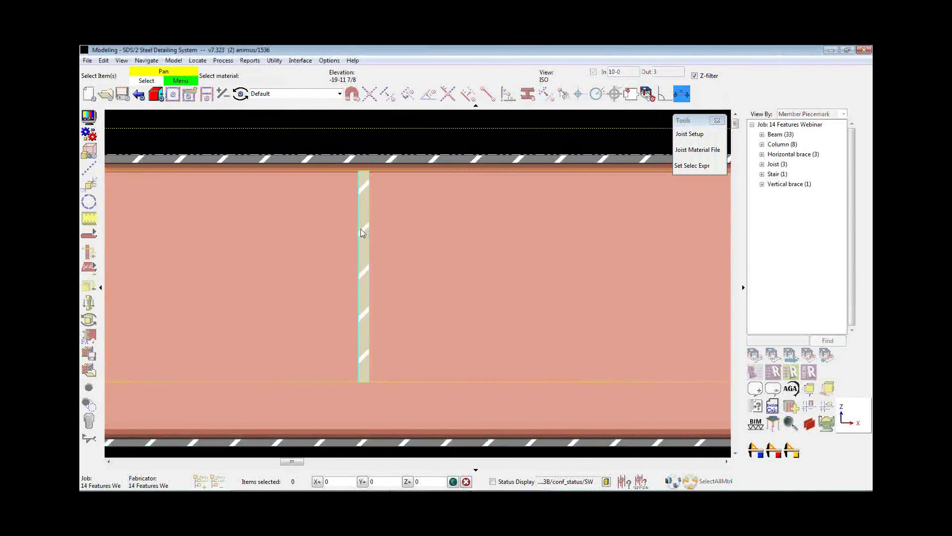
left_click(362, 228)
left_click(373, 257)
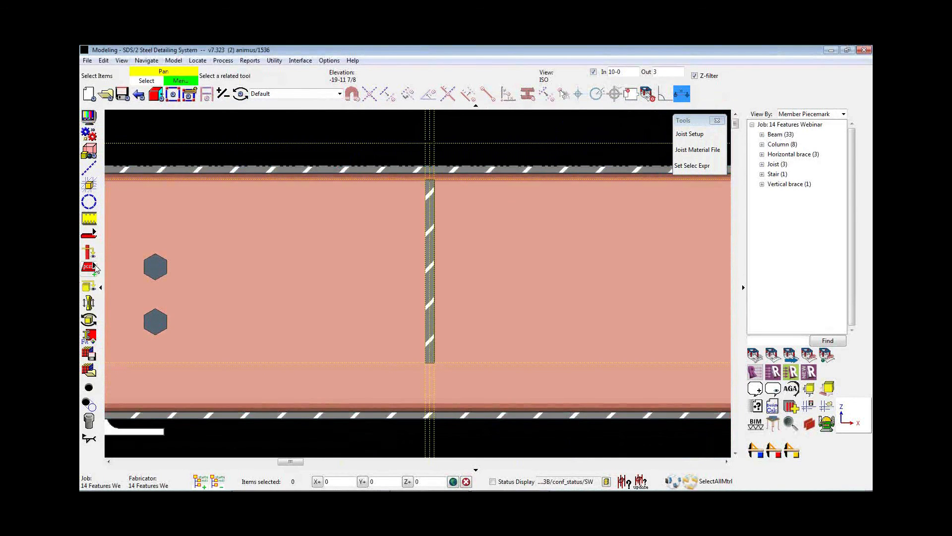
Add the existing submaterial P3 to the stair, located at the top outer corner of the stringer farther from the column
left_click(95, 268)
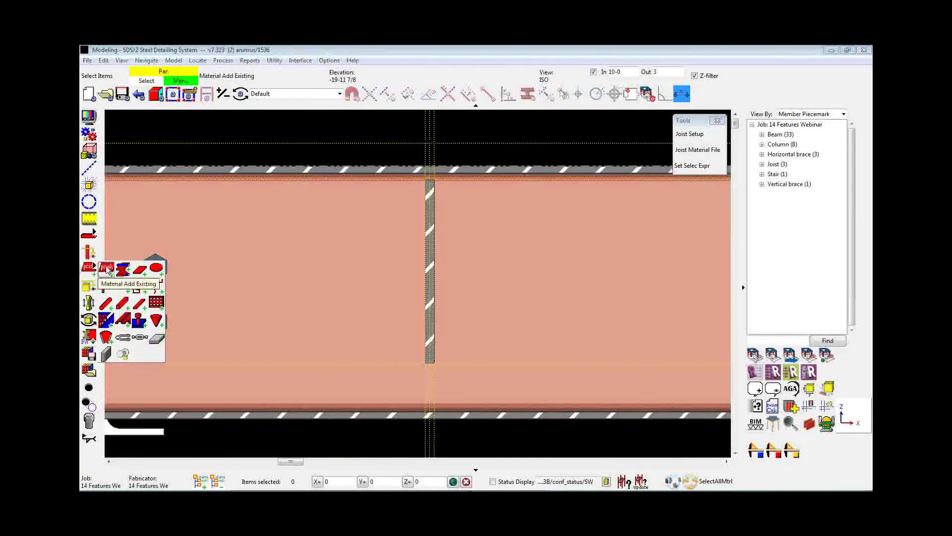
left_click(107, 268)
left_click(430, 209)
left_click(424, 179)
left_click(417, 361)
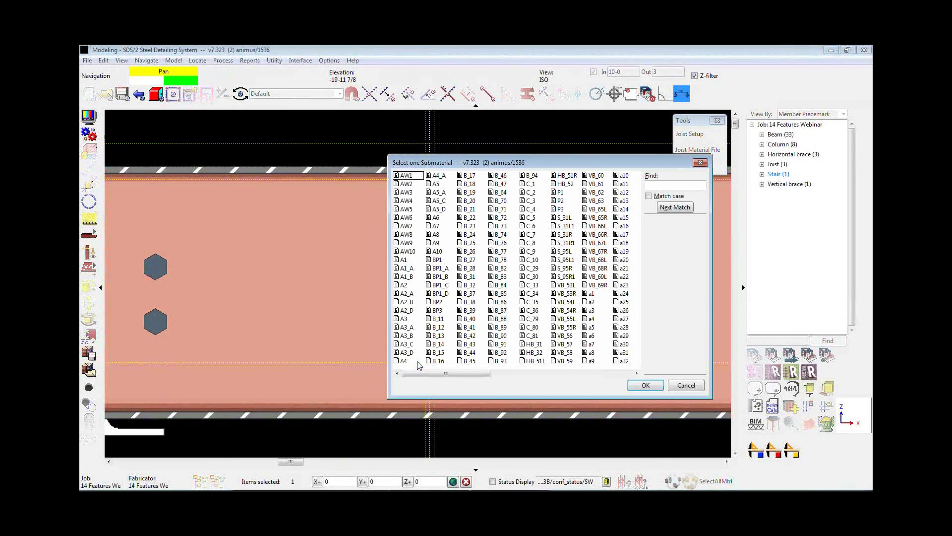
type("p3")
left_click(673, 208)
left_click(633, 390)
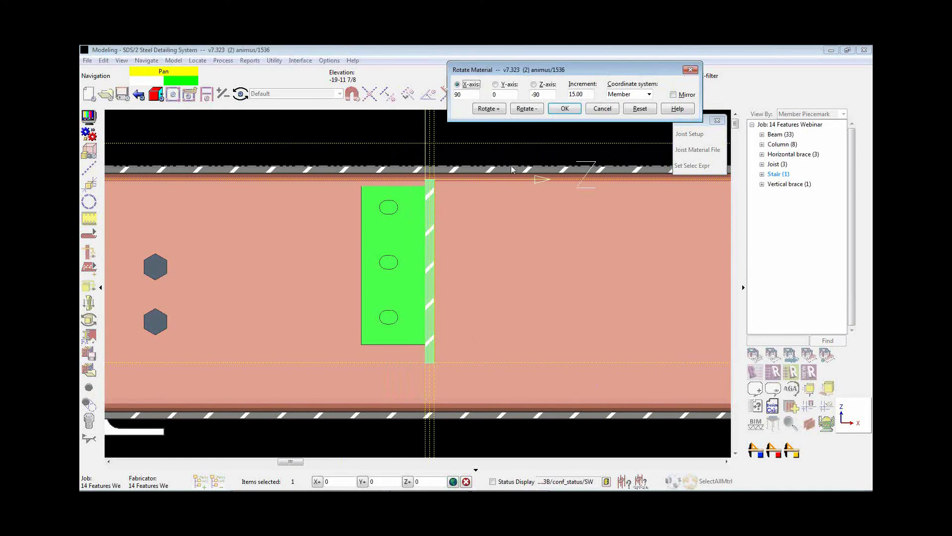
Rotate plate P3 about the member Y-axis in 15-degree increments until it lies flat along the stringer's outer face, and accept its placement
left_click(508, 86)
left_click(534, 108)
left_click(538, 109)
left_click(539, 108)
left_click(539, 108)
left_click(539, 109)
left_click(539, 108)
left_click(539, 109)
left_click(565, 109)
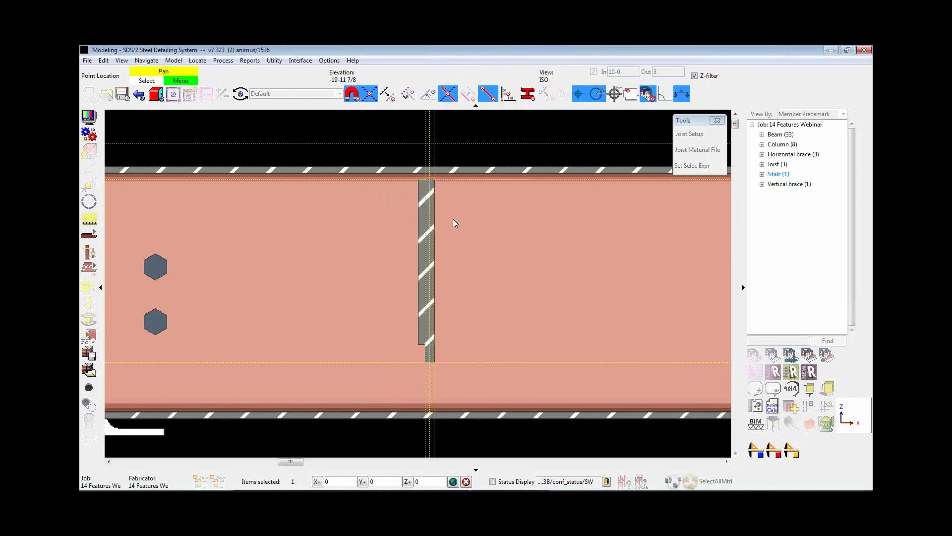
Turn off depth checking and inspect the added connection material at the upper ends of both stair stringers
middle_click_drag(430, 222, 501, 251)
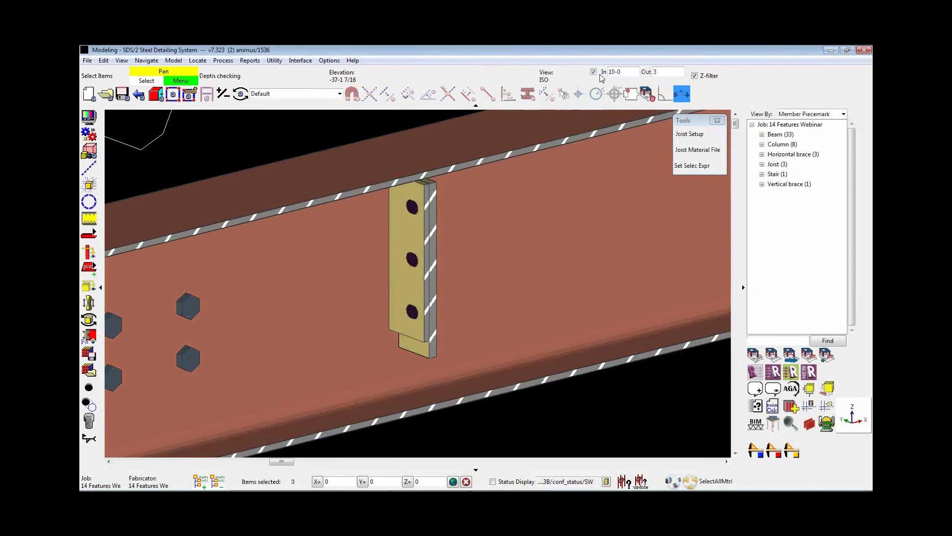
left_click(593, 72)
middle_click_drag(404, 251, 292, 246)
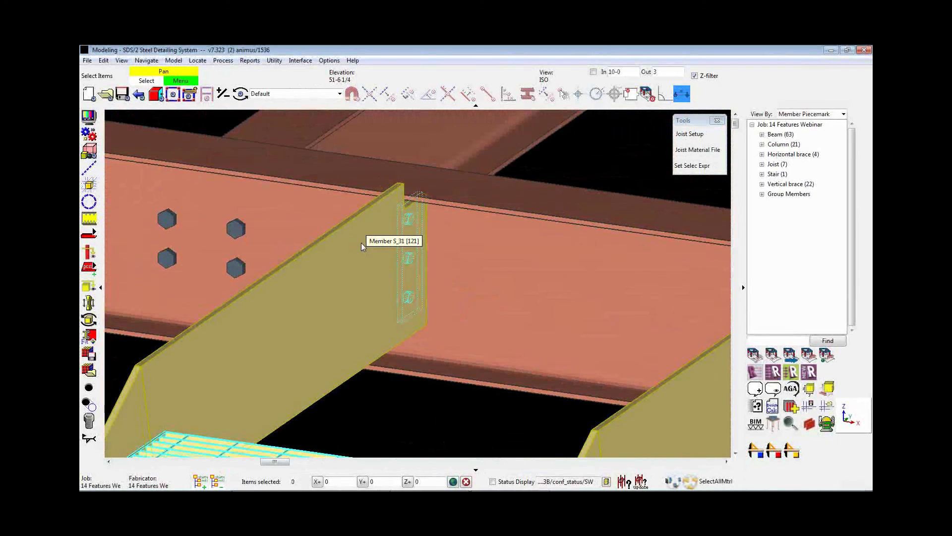
scroll(370, 272, "down", 5)
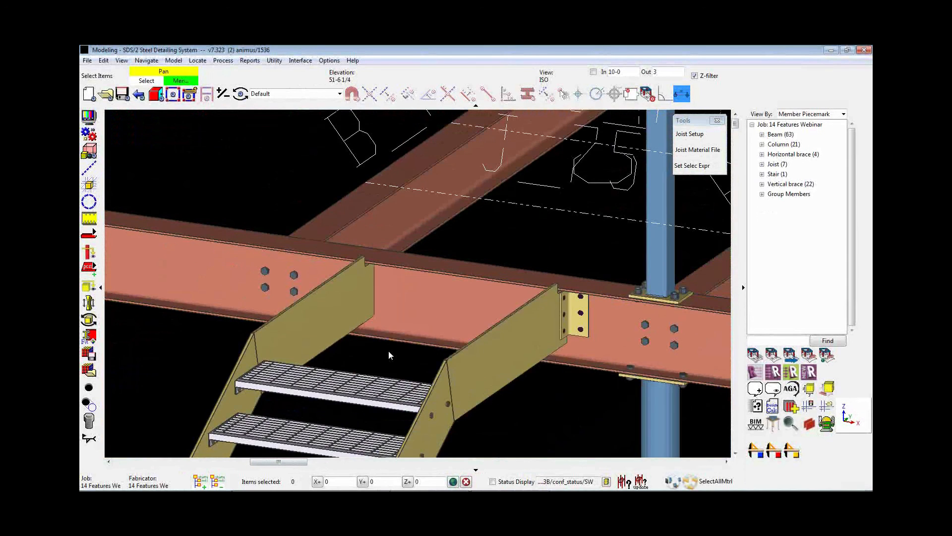
scroll(389, 350, "down", 2)
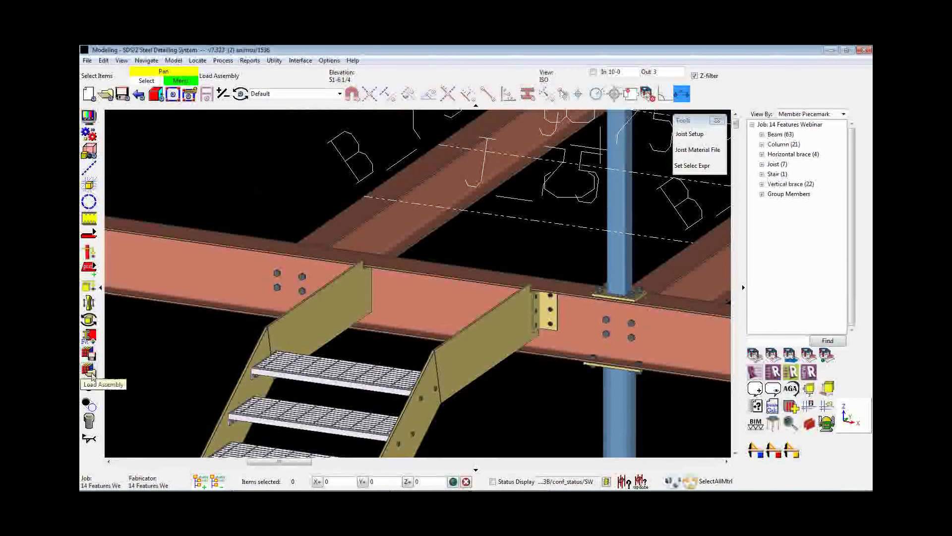
left_click(174, 60)
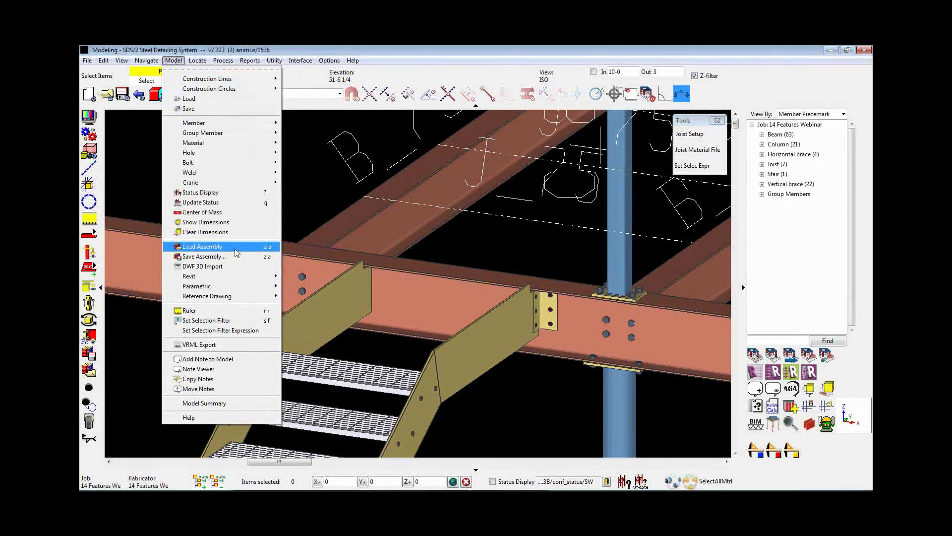
left_click(499, 258)
Show an end view of beam B_72 at its free end beyond the column and set the inward view depth to 3-0
left_click_drag(499, 257, 309, 222)
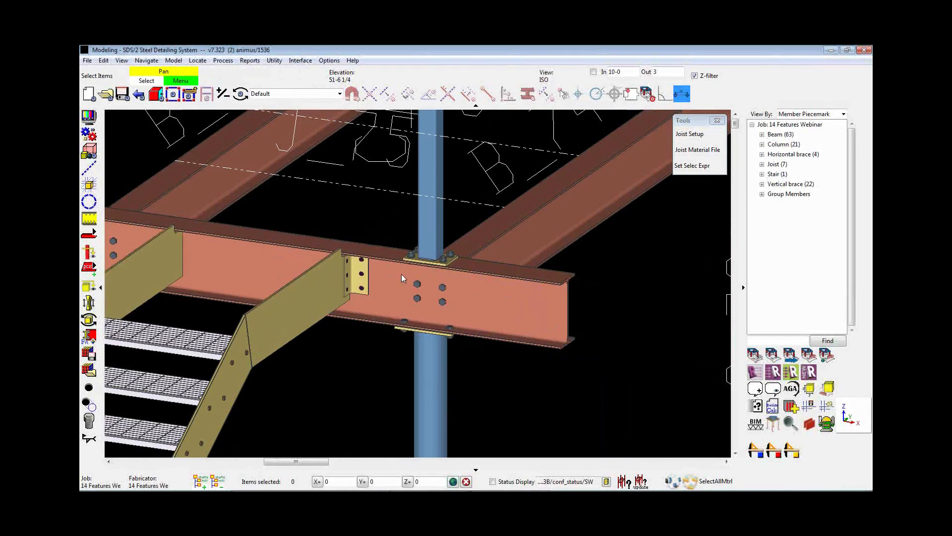
middle_click_drag(532, 325, 506, 324)
scroll(568, 333, "up", 1)
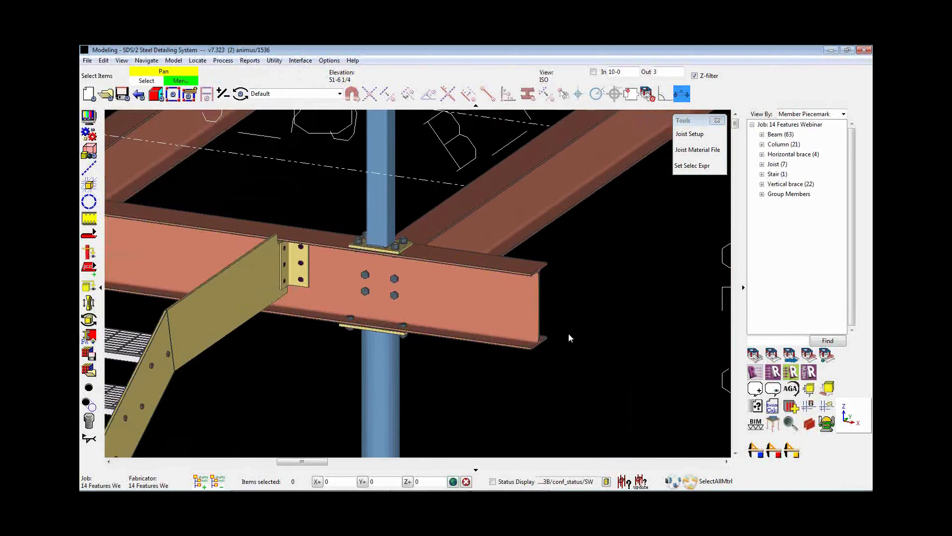
scroll(569, 338, "up", 2)
middle_click_drag(553, 347, 487, 354)
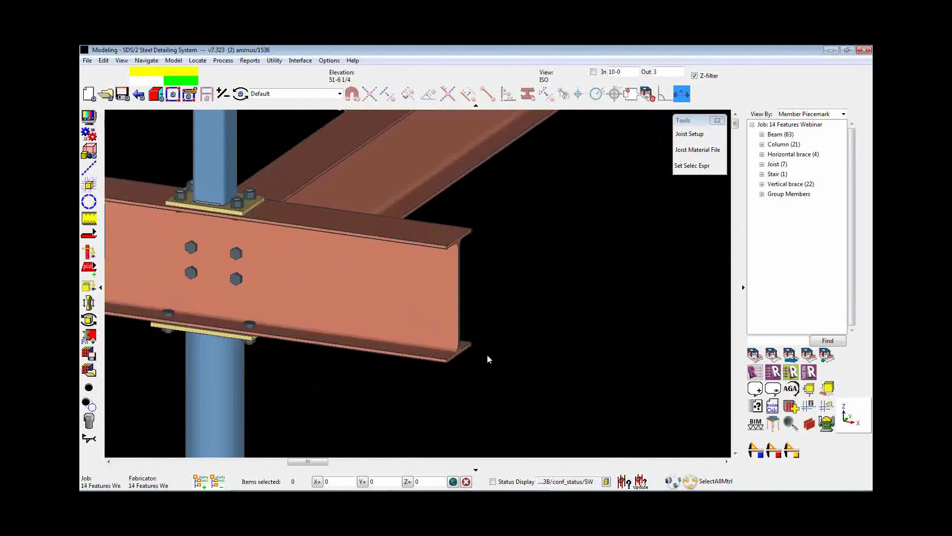
scroll(484, 355, "up", 3)
left_click(452, 350, "shift")
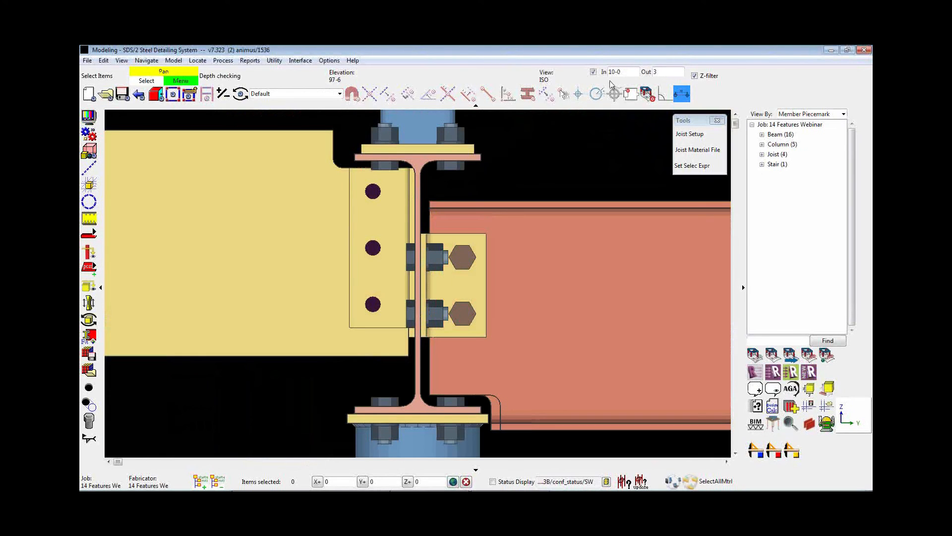
double_click(640, 71)
type("3-0")
key("Tab")
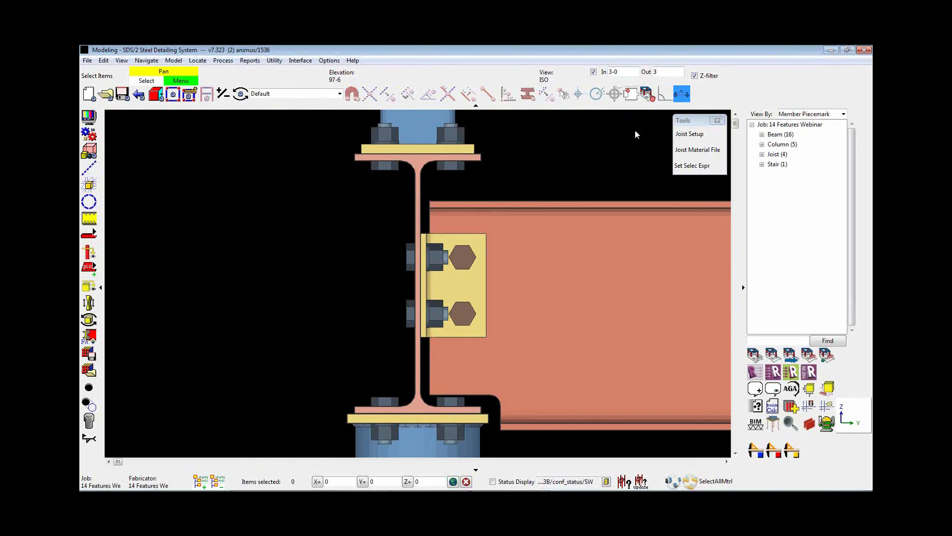
Add construction lines along the flange and web edges of beam B_72's cross-section
left_click(417, 175)
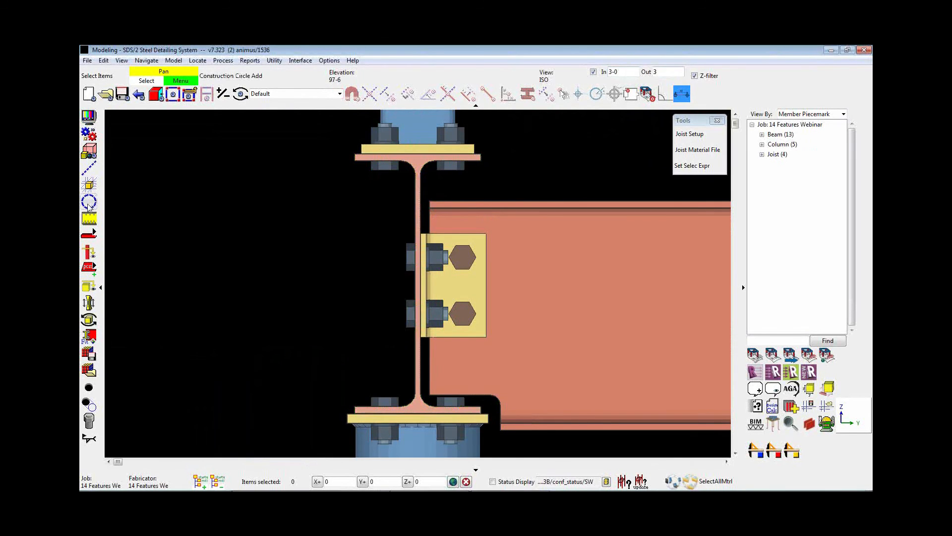
right_click(419, 164)
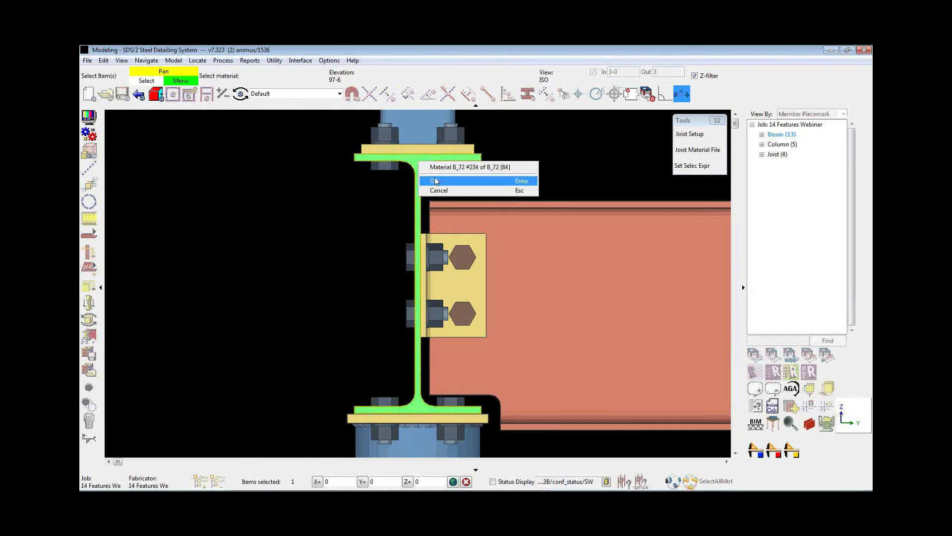
left_click(435, 180)
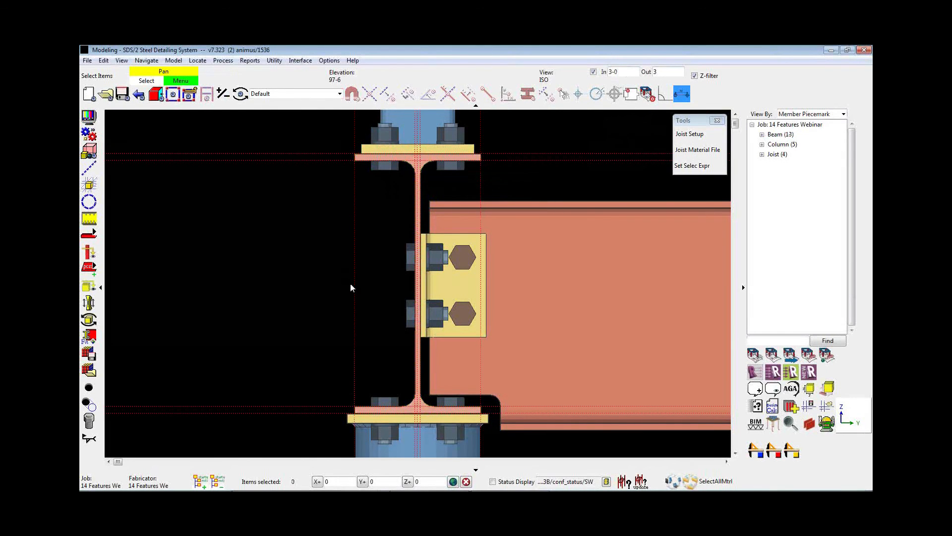
Load the LooseClips assembly onto beam B_72, located where the web centerline meets the top of the upper flange, and accept its placement
left_click(89, 370)
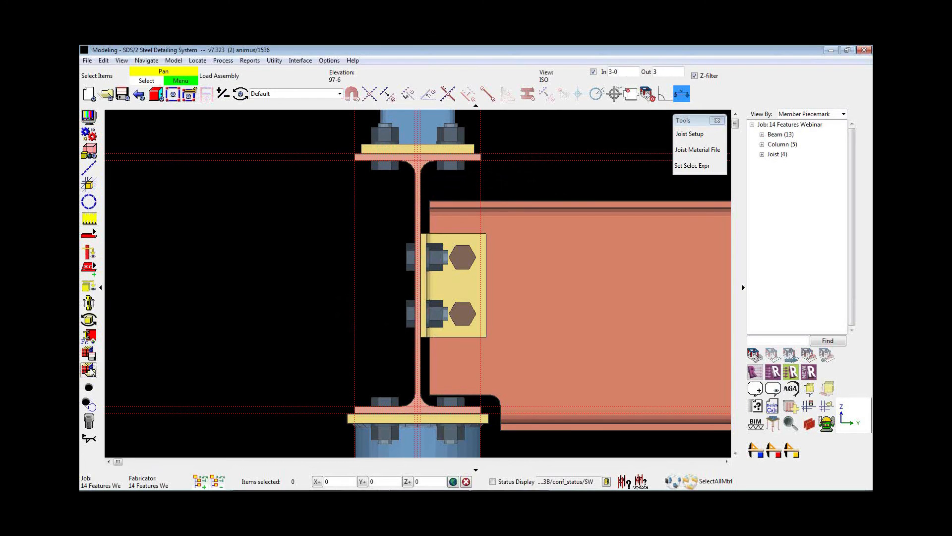
left_click(383, 197)
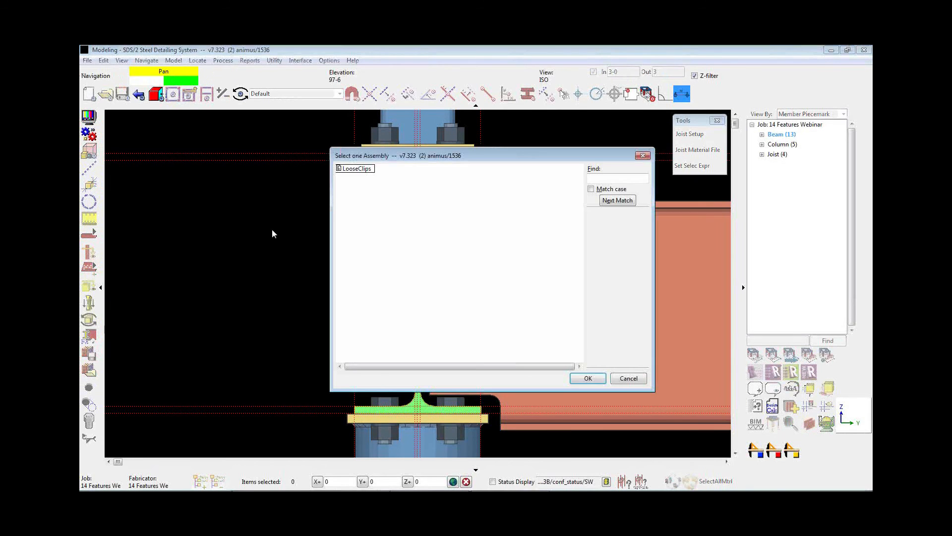
double_click(357, 168)
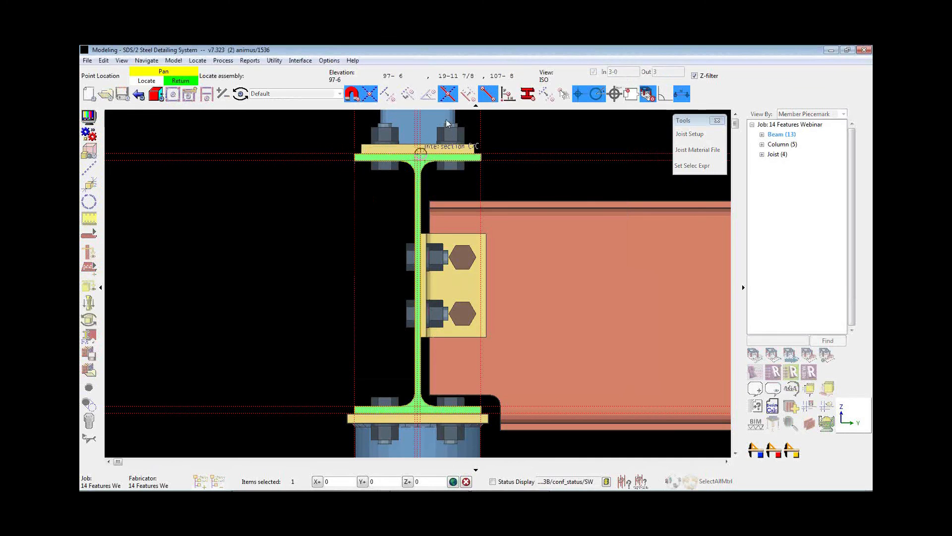
scroll(421, 149, "up", 3)
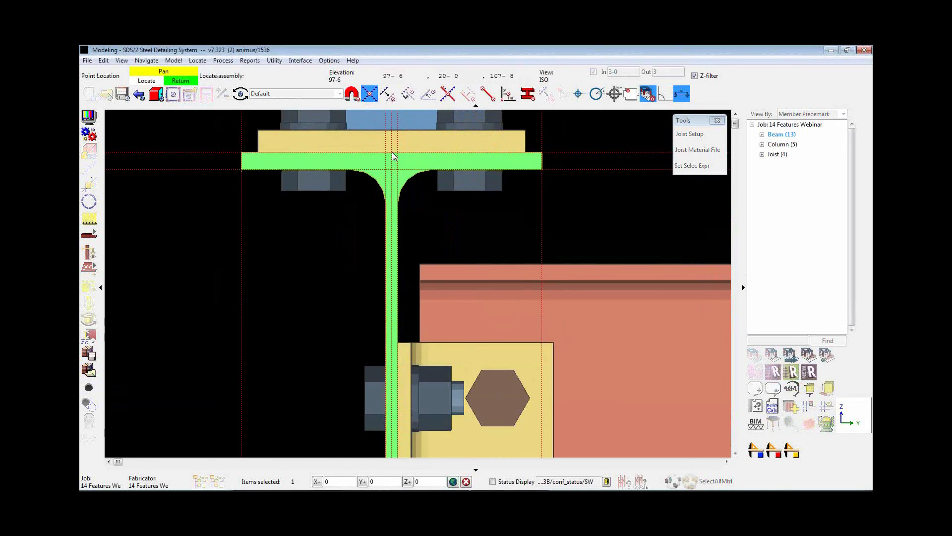
left_click(392, 156)
scroll(392, 152, "down", 3)
left_click(231, 237)
left_click(564, 109)
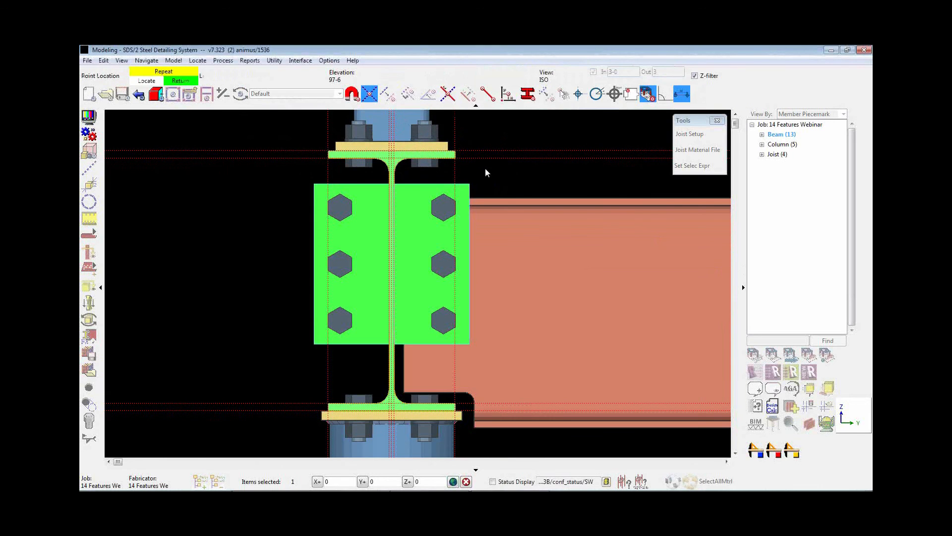
right_click(483, 173)
Show the end of beam B_72 with the loaded clip assembly in an isometric view
left_click(338, 148)
left_click(552, 414)
left_click(373, 146)
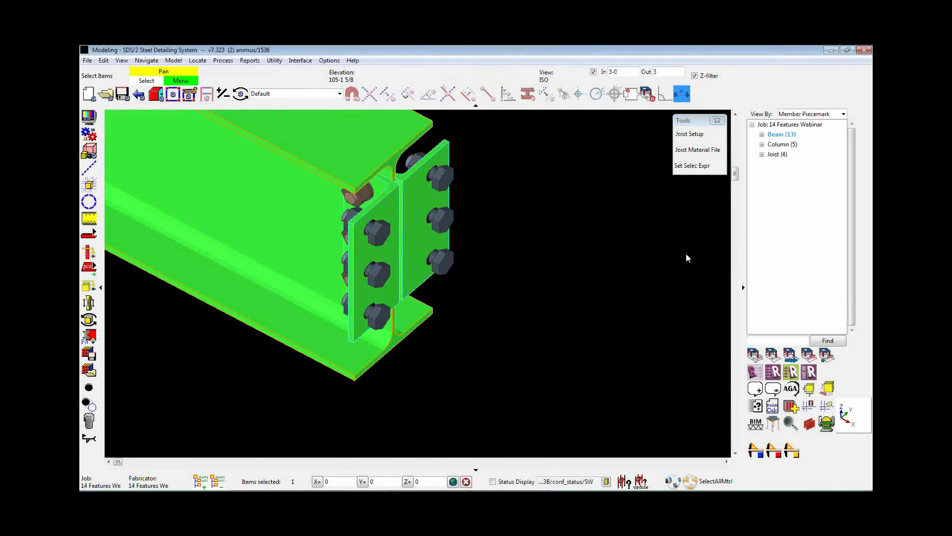
Delete the loaded clip angles together with their holes and bolts from the end of beam B_72
left_click(622, 255)
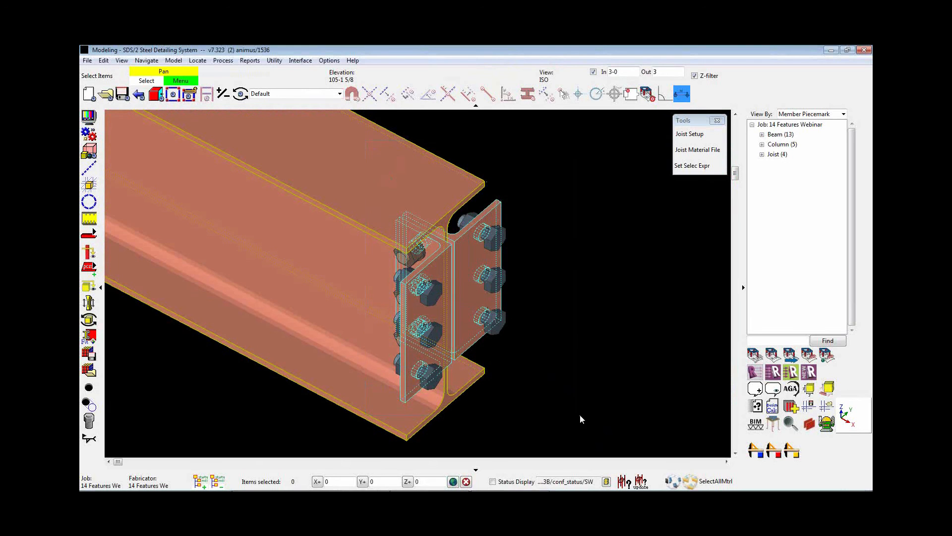
left_click_drag(580, 416, 597, 421)
key("Delete")
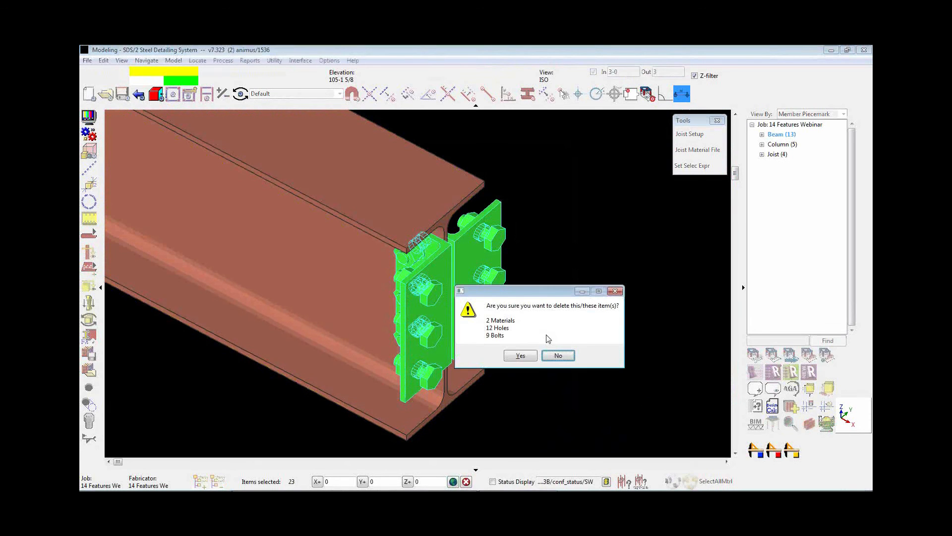
left_click(521, 355)
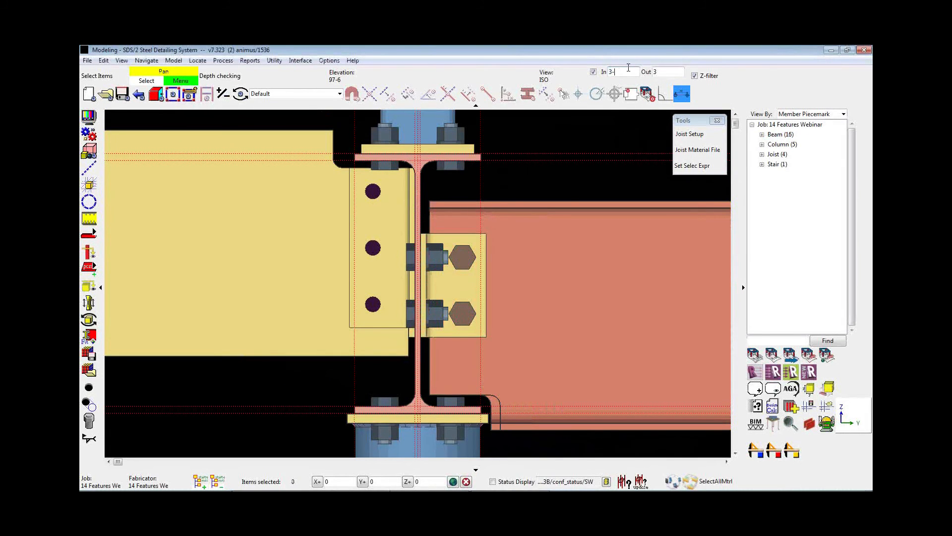
Set the inward view depth to 3-0 in the beam end view and start adding a Miscellaneous -- Assembly member
key("Return")
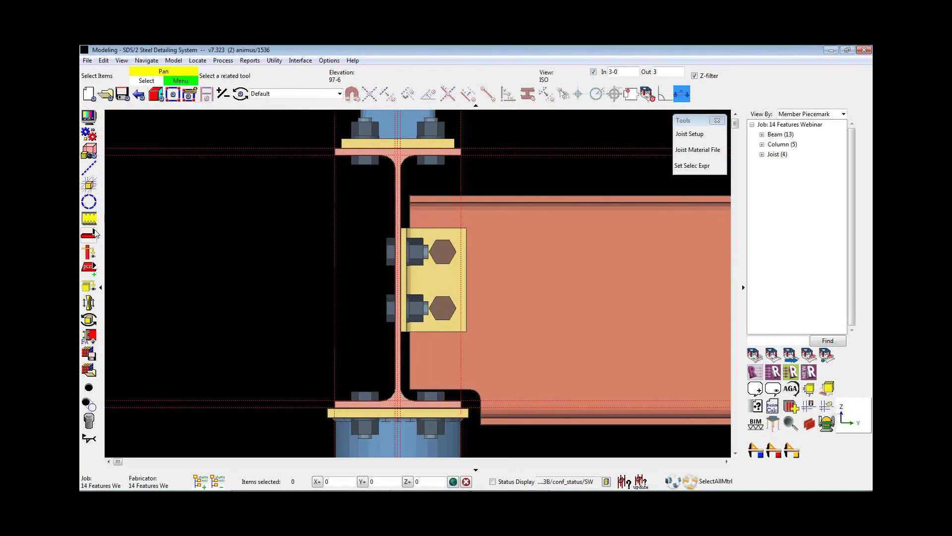
left_click(96, 234)
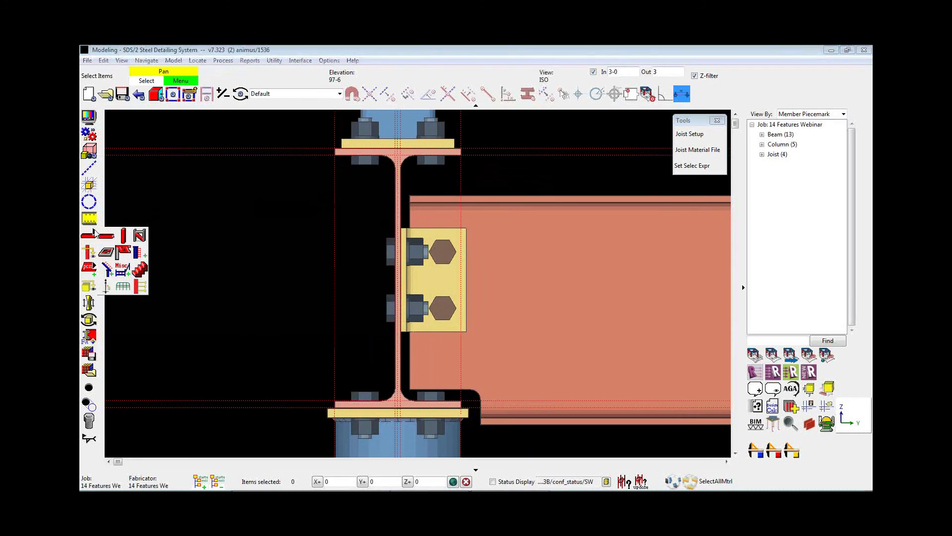
left_click(122, 269)
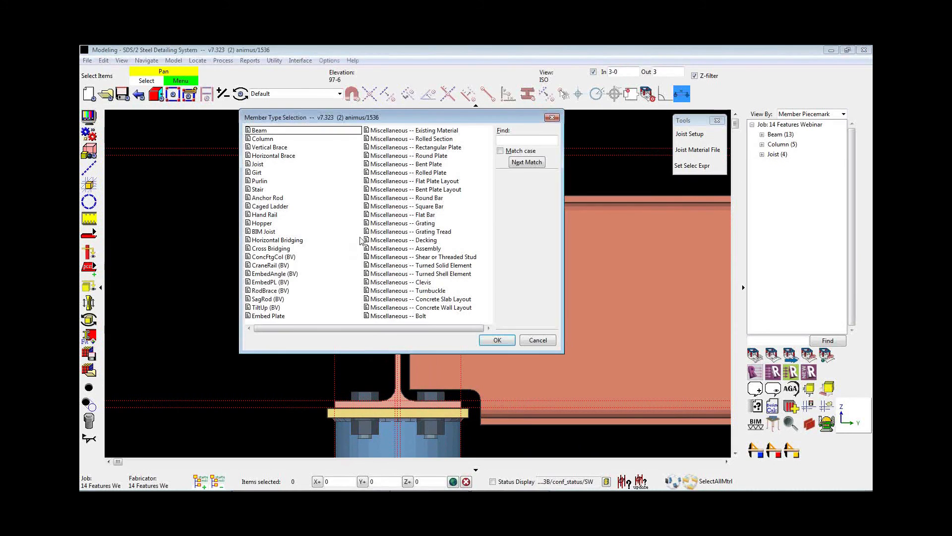
left_click_drag(318, 118, 297, 115)
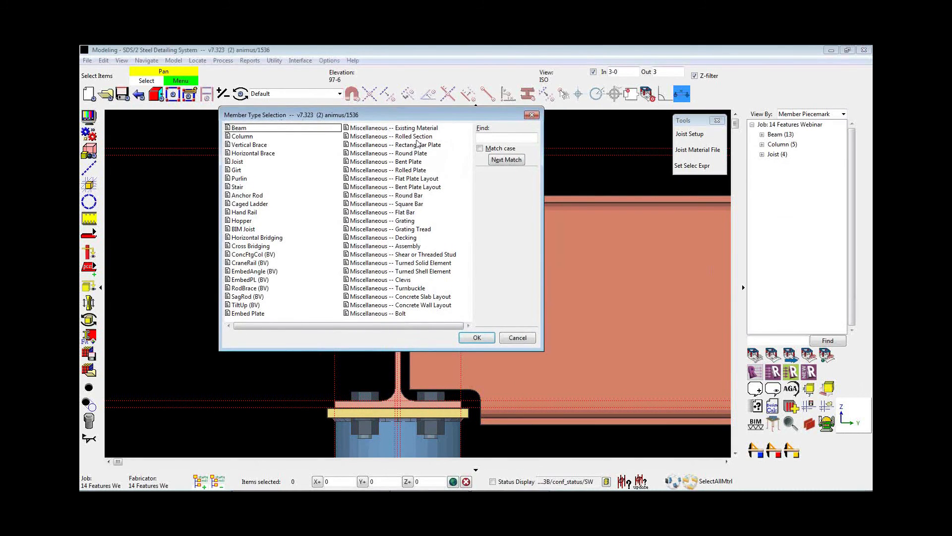
left_click(393, 246)
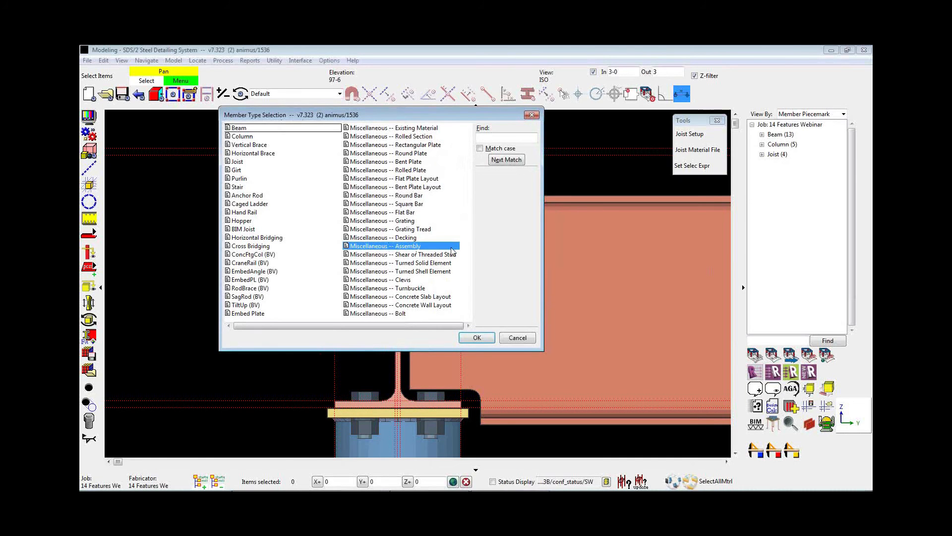
left_click(477, 338)
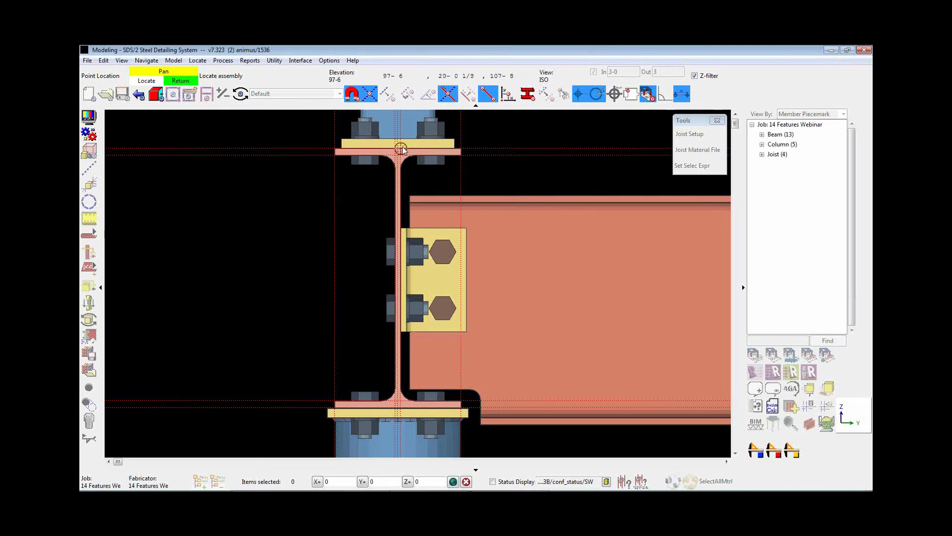
Locate the member's ends at construction line intersections on the beam's upper and lower flanges at the web, and choose the LooseClips assembly
left_click(374, 93)
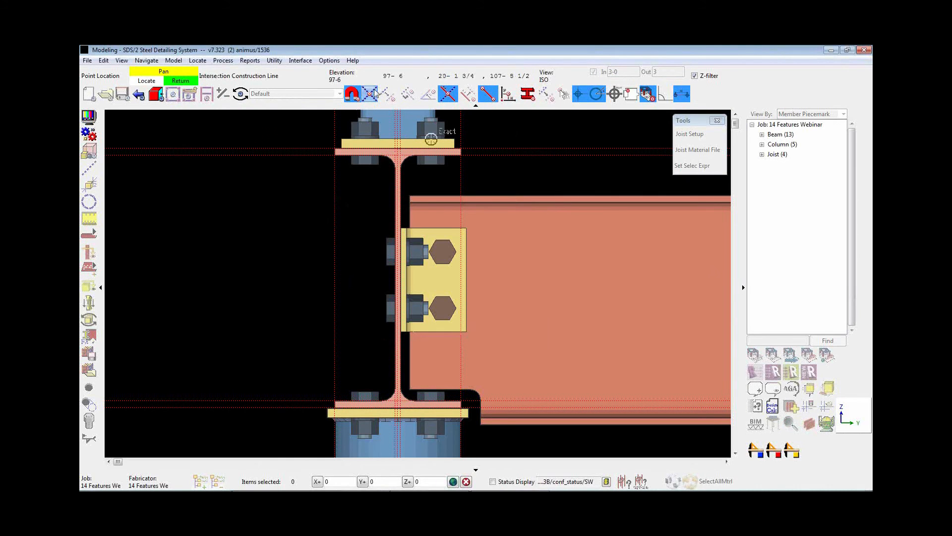
left_click(399, 150)
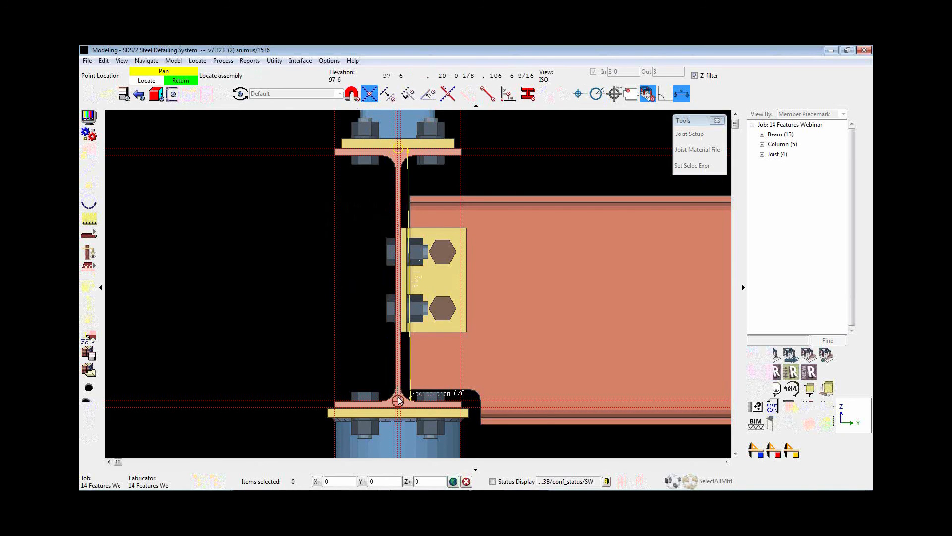
scroll(398, 401, "up", 2)
left_click(398, 420)
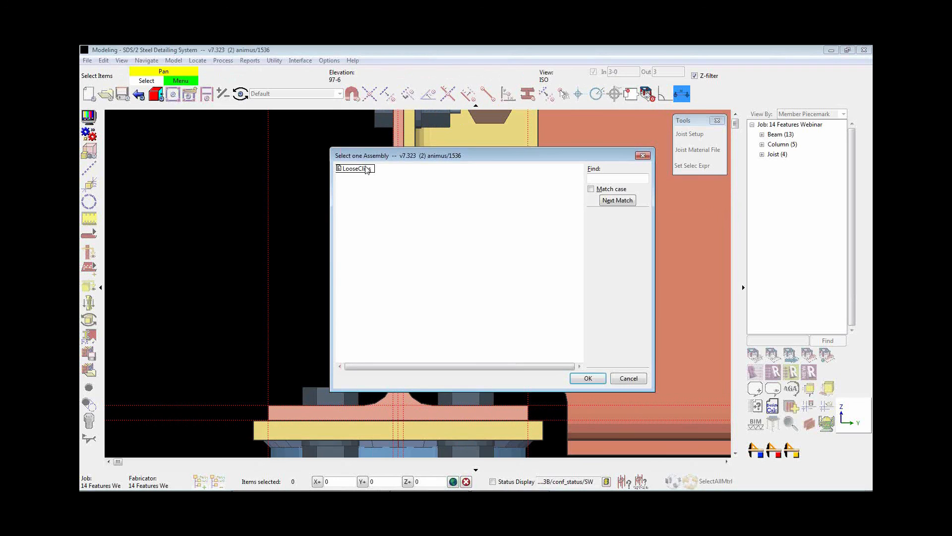
double_click(357, 169)
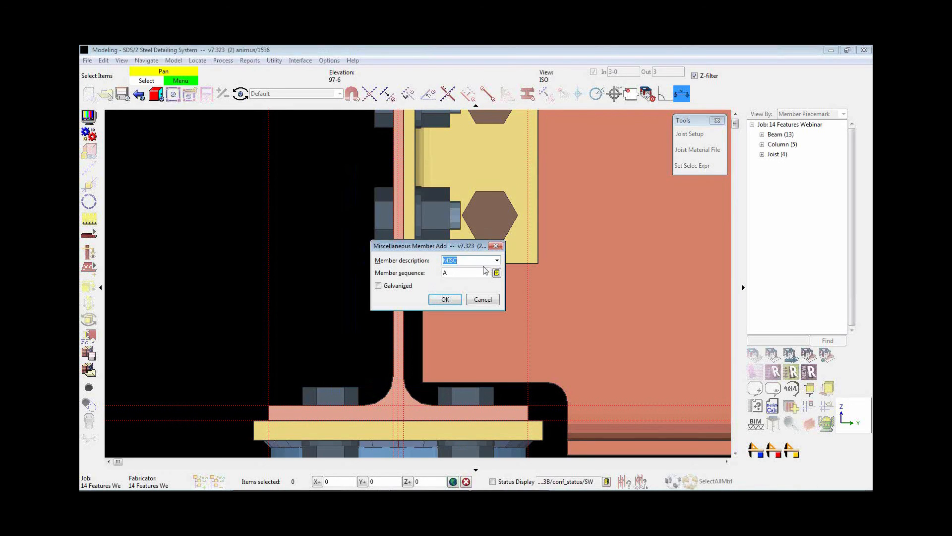
Set the new miscellaneous member's description to CLIP ANGLES and its sequence to D
type("cl")
key("BackSpace")
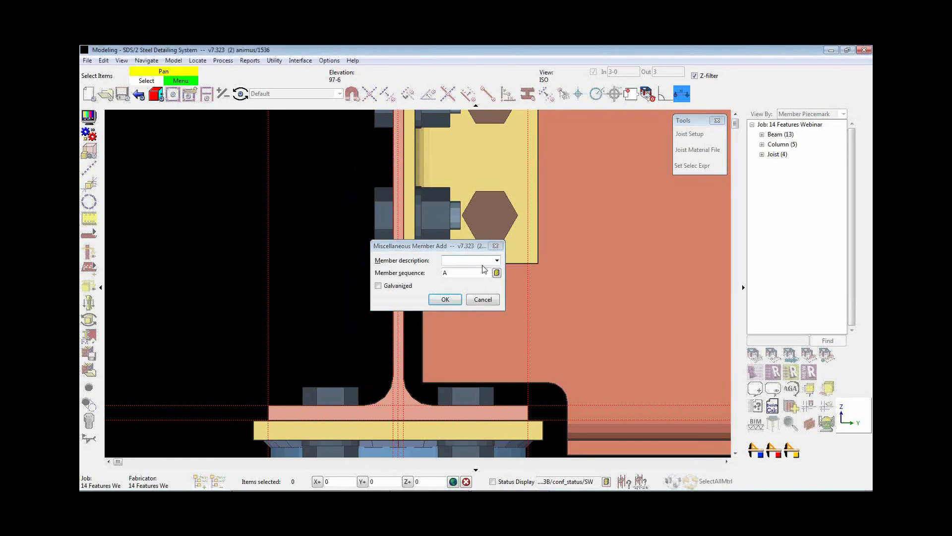
left_click(456, 260)
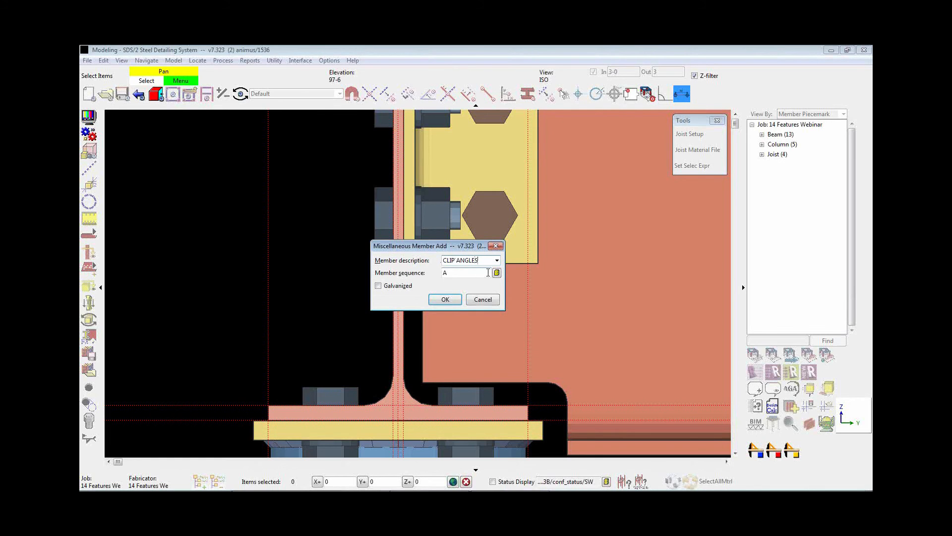
left_click(497, 273)
double_click(333, 201)
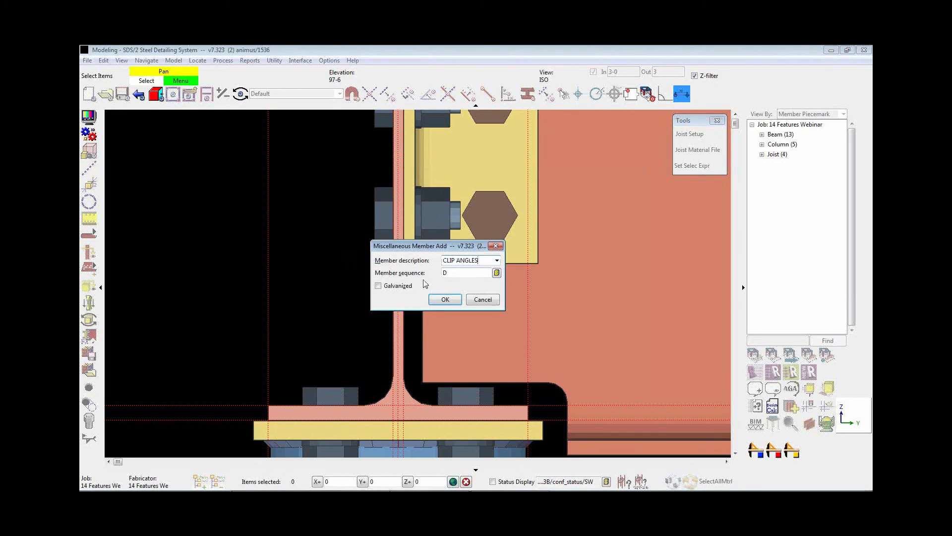
left_click(444, 300)
Place the clip assembly where the web centerline meets the top of the upper flange, and accept its location
scroll(374, 367, "down", 2)
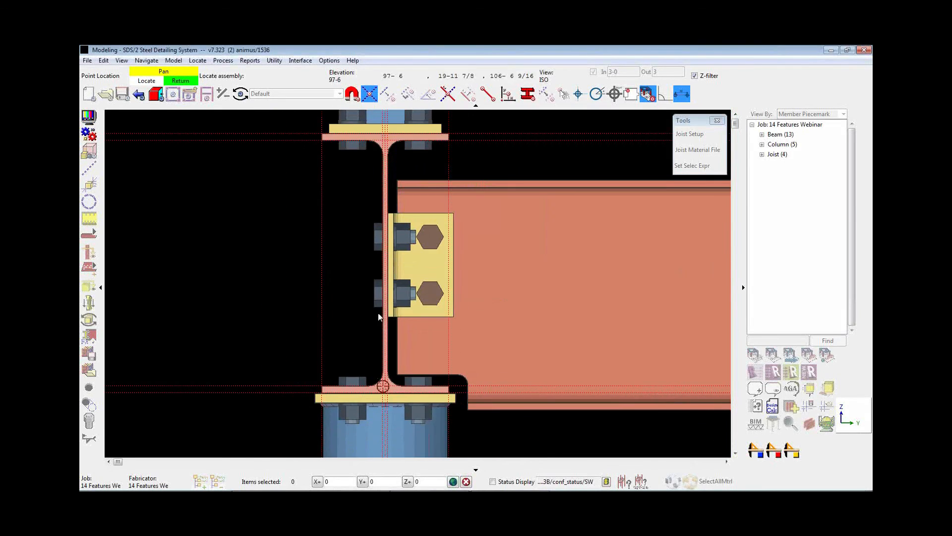
scroll(388, 150, "up", 2)
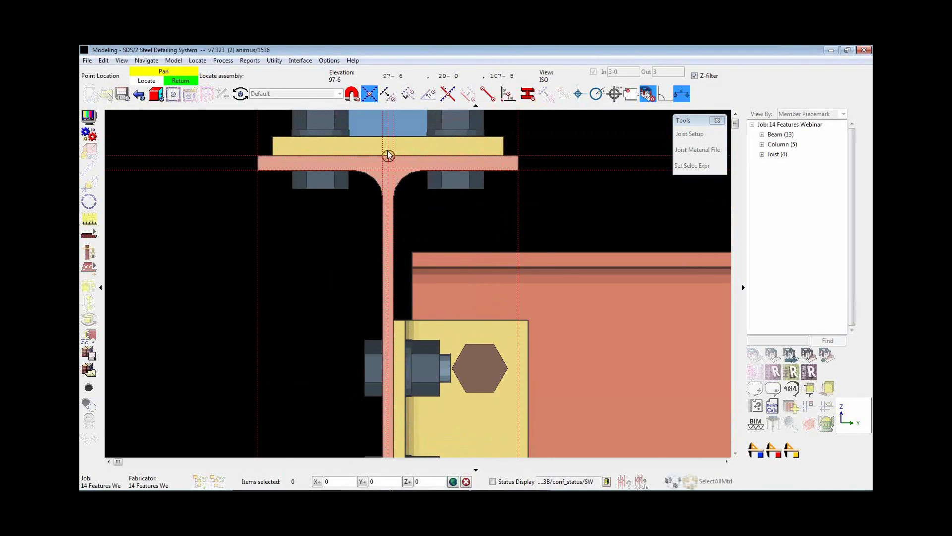
left_click(388, 150)
scroll(332, 199, "down", 2)
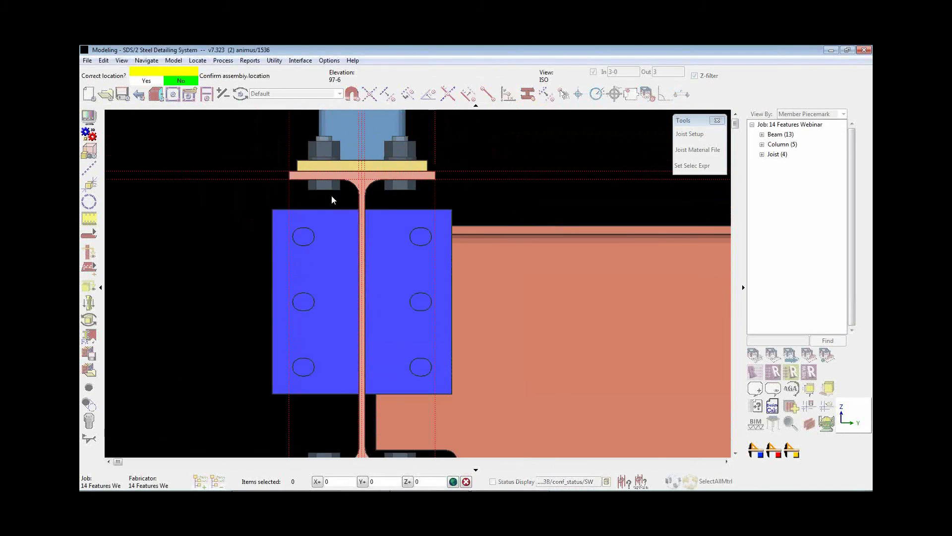
left_click(194, 228)
left_click(564, 111)
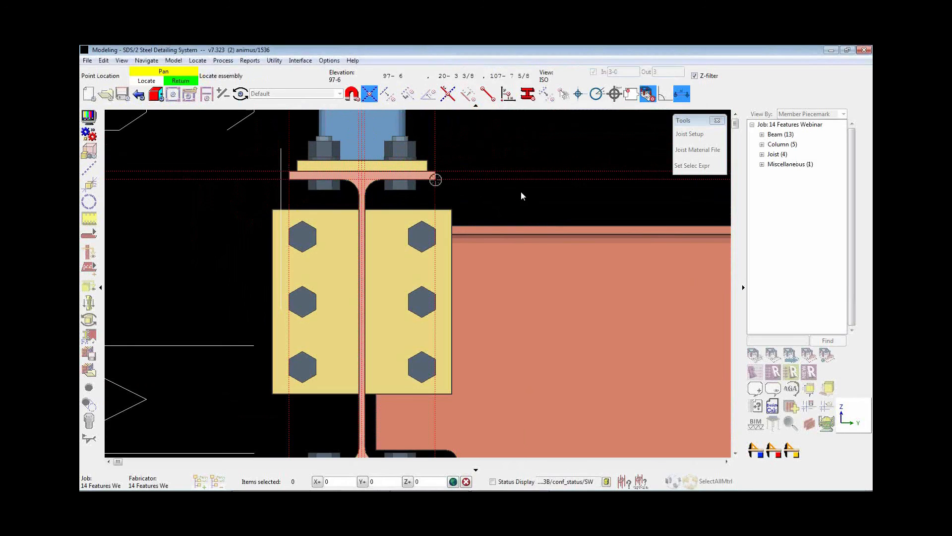
right_click(524, 193)
Inspect the clip angles at the beam end in 3D by selecting their miscellaneous member, and clear the selection
middle_click_drag(385, 181, 603, 286, "shift")
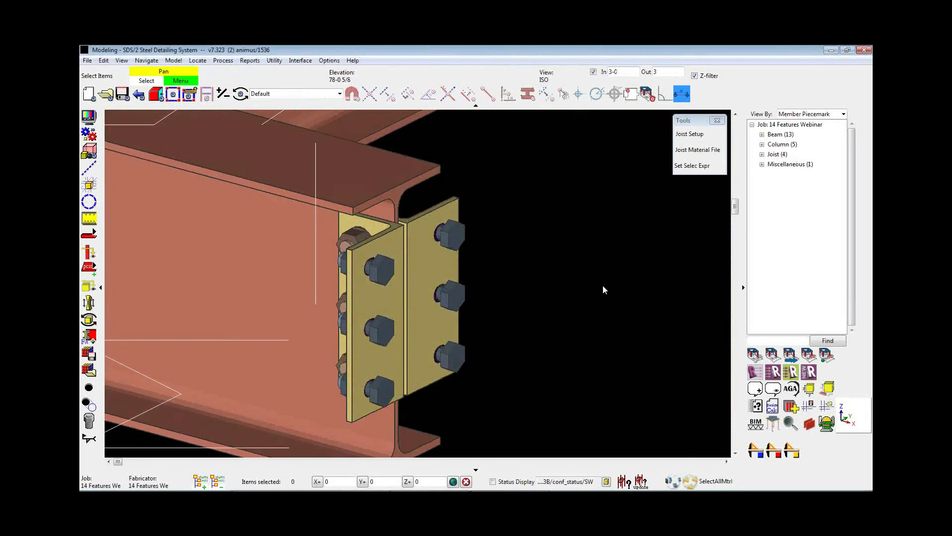
scroll(636, 397, "down", 1)
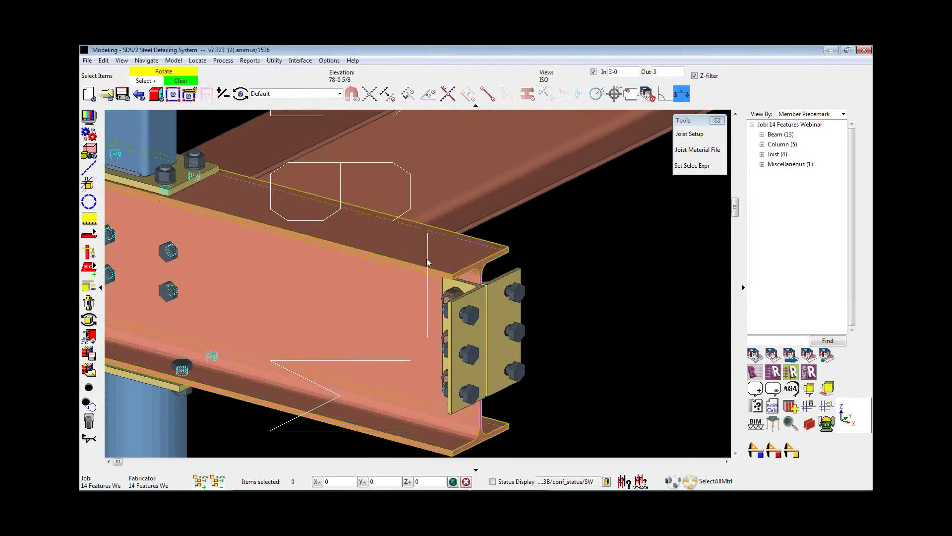
scroll(427, 262, "up", 1)
right_click(476, 299)
mouse_move(504, 305)
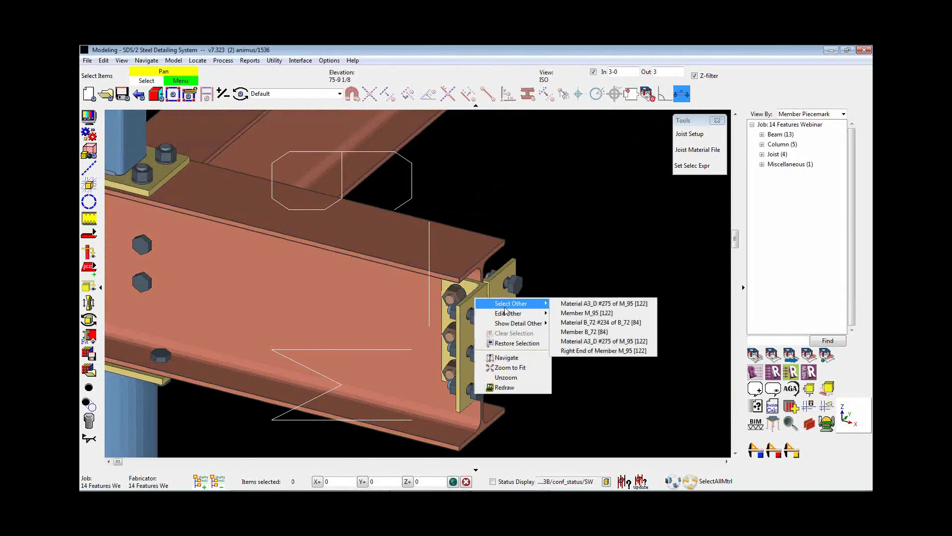
left_click(608, 314)
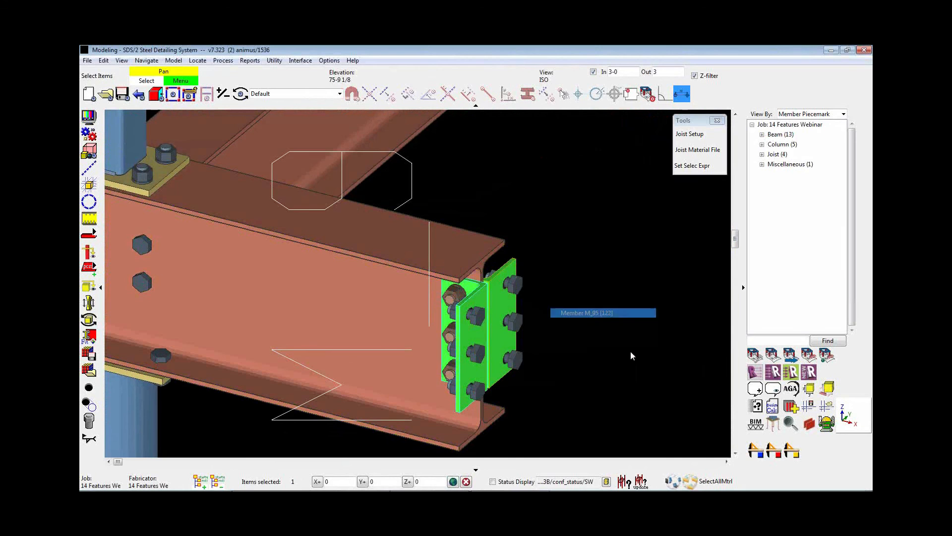
left_click(583, 397)
Examine from behind whether the clip angles are separate from beam B_72 by selecting the beam, and clear the selection
scroll(484, 333, "up", 2)
middle_click_drag(458, 299, 543, 302, "shift")
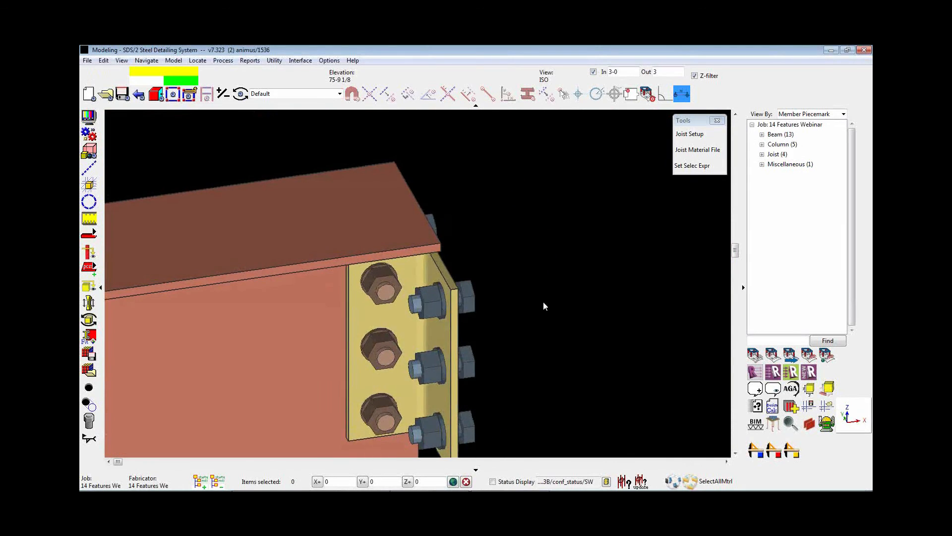
middle_click_drag(219, 315, 357, 311)
left_click(362, 317)
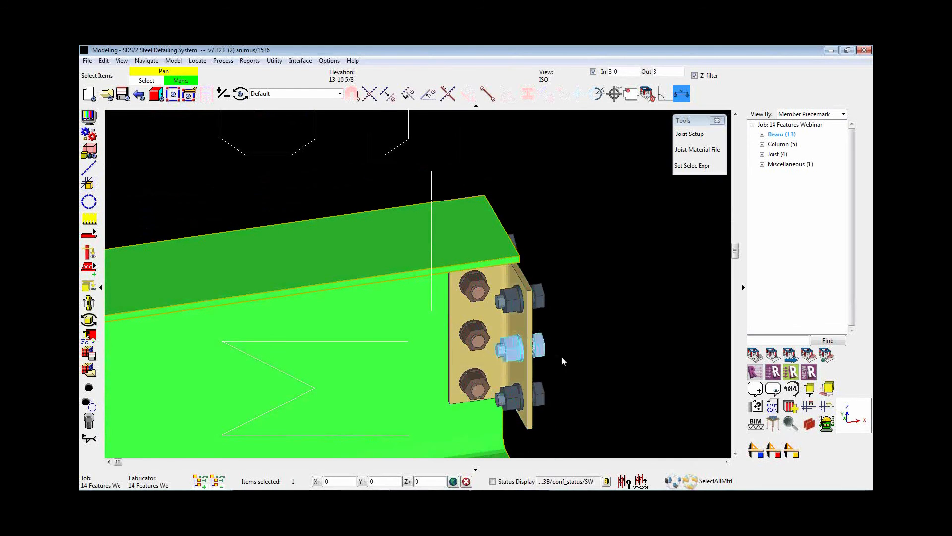
scroll(576, 355, "up", 1)
middle_click_drag(462, 315, 501, 299, "shift")
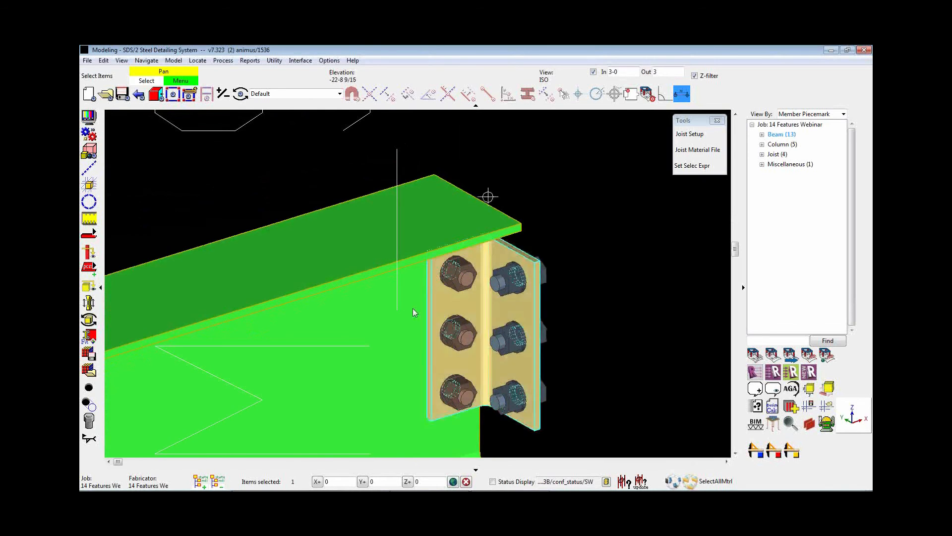
left_click(593, 267)
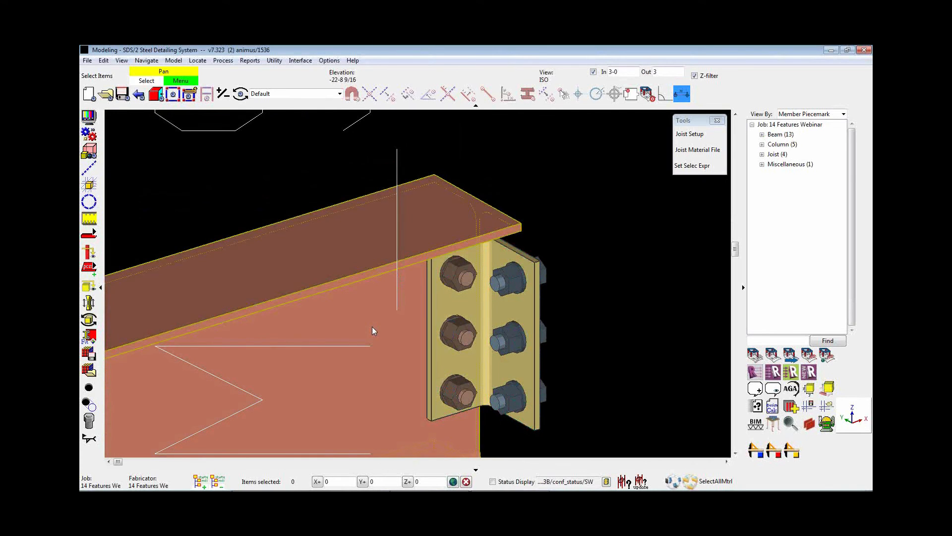
left_click(372, 327)
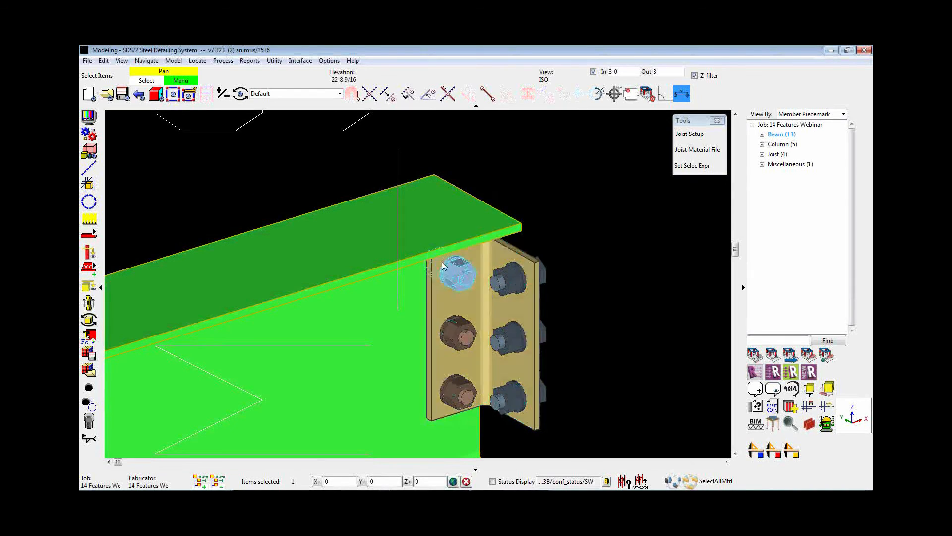
left_click(665, 288)
Turn off the inward view depth limit and show the entire steel structure in an isometric view
scroll(642, 297, "down", 3)
middle_click_drag(504, 306, 522, 316, "shift")
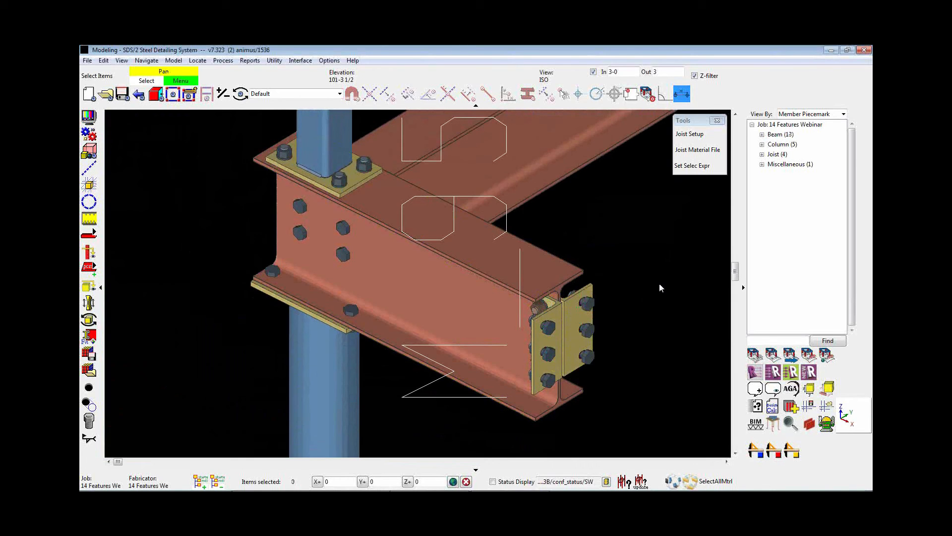
scroll(682, 259, "down", 3)
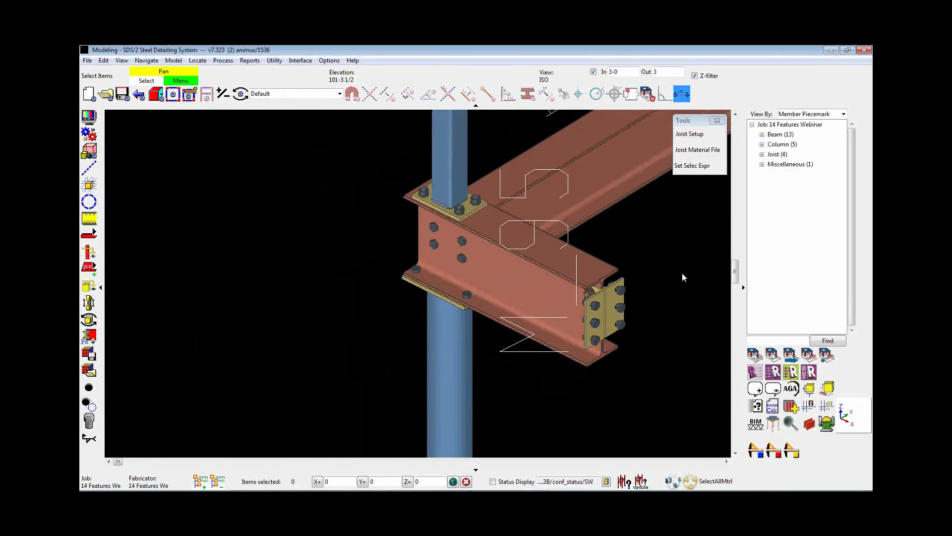
left_click(593, 72)
scroll(622, 339, "down", 3)
scroll(623, 346, "down", 6)
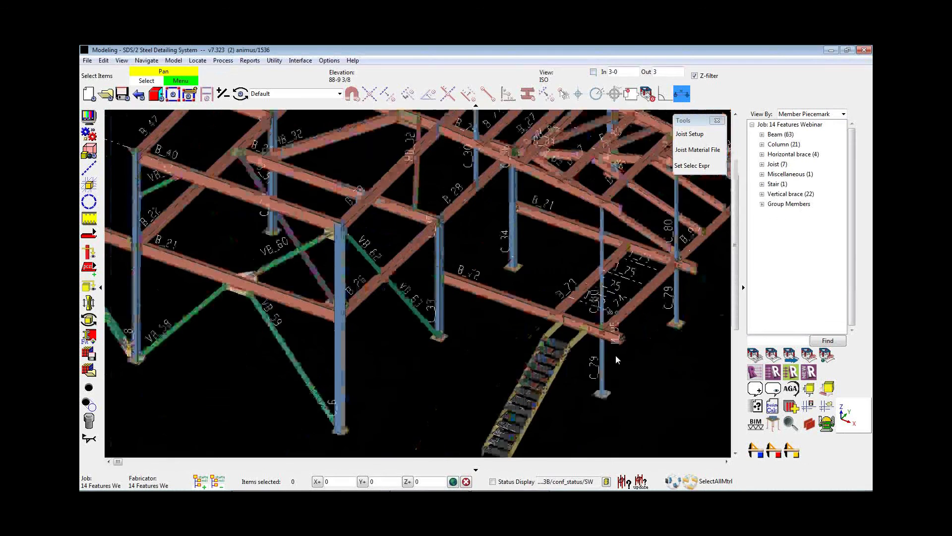
middle_click_drag(555, 402, 554, 404)
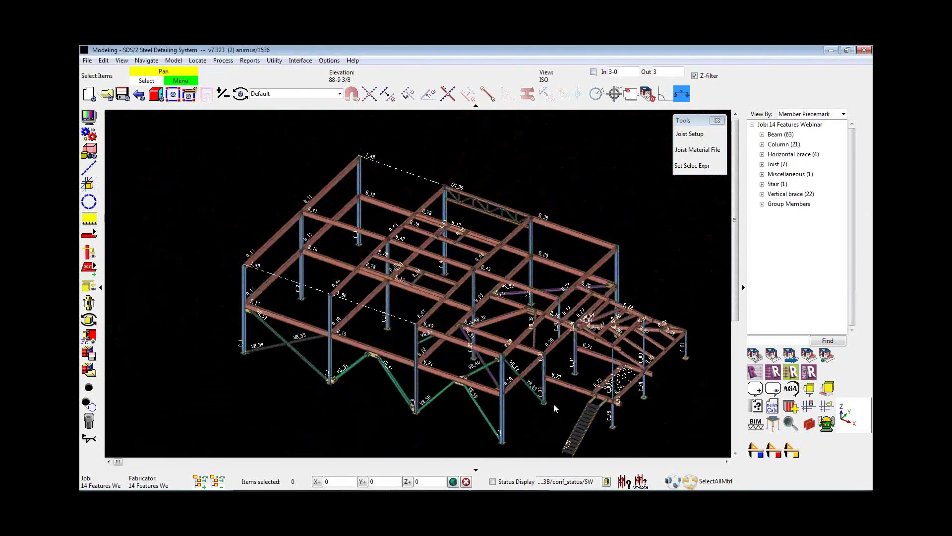
middle_click_drag(247, 166, 240, 146)
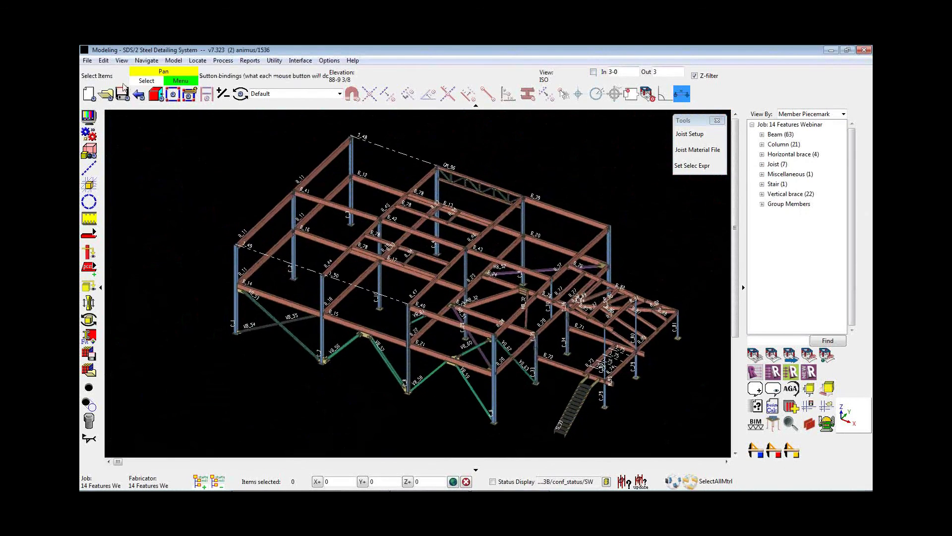
Search the model for failed connections, review the failed left end of beam B_70, and close the beam and the list without changes
left_click(104, 60)
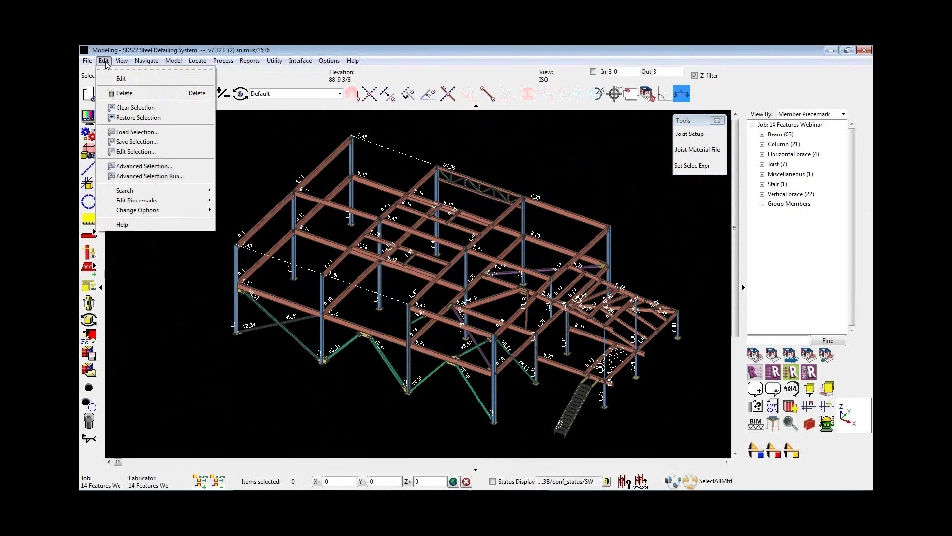
mouse_move(195, 199)
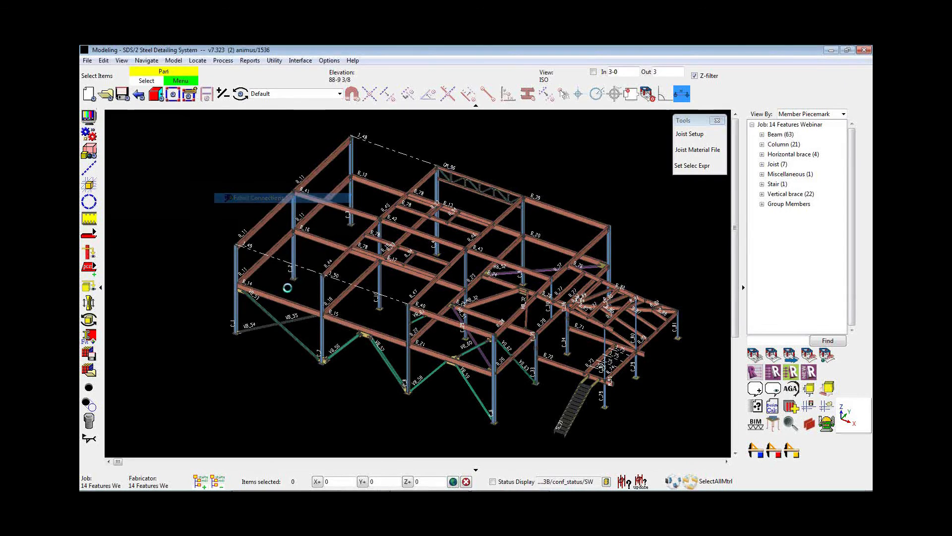
left_click(291, 203)
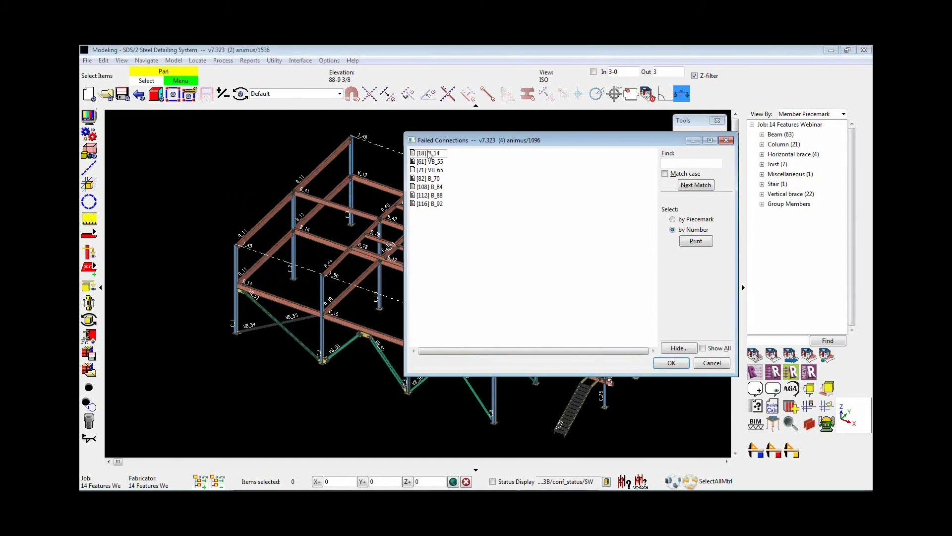
left_click_drag(548, 139, 620, 179)
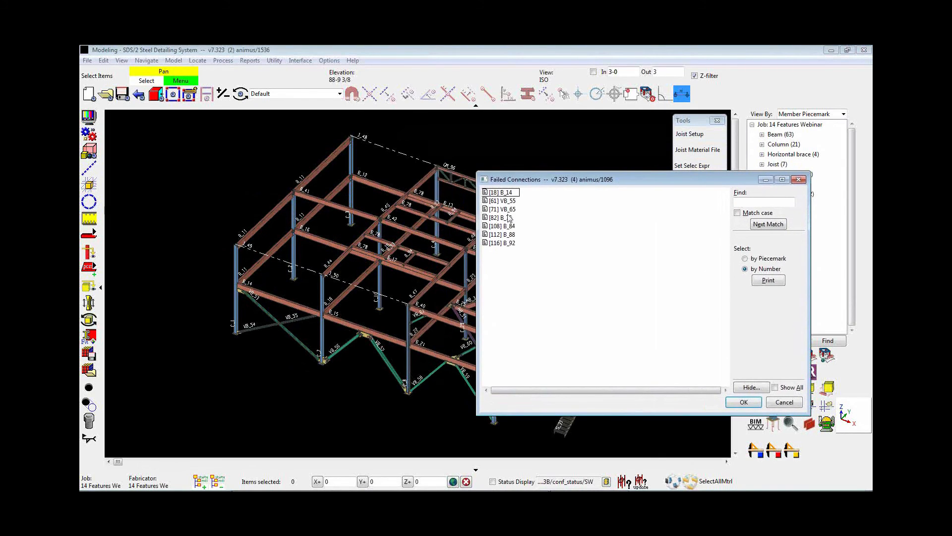
double_click(506, 218)
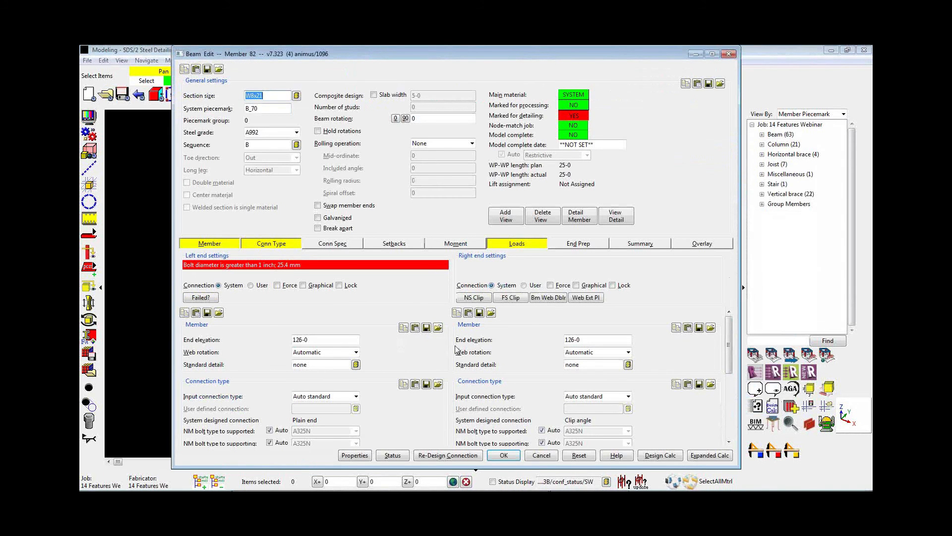
left_click(552, 458)
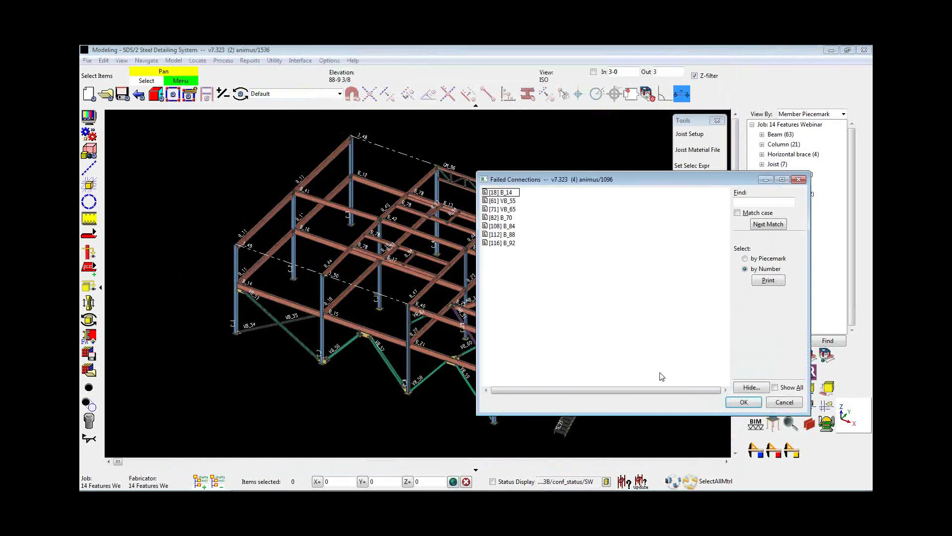
left_click(791, 403)
Search for braces with different thickness gussets, and open vertical brace VB_56 (member 62) from the results
left_click(103, 60)
mouse_move(128, 191)
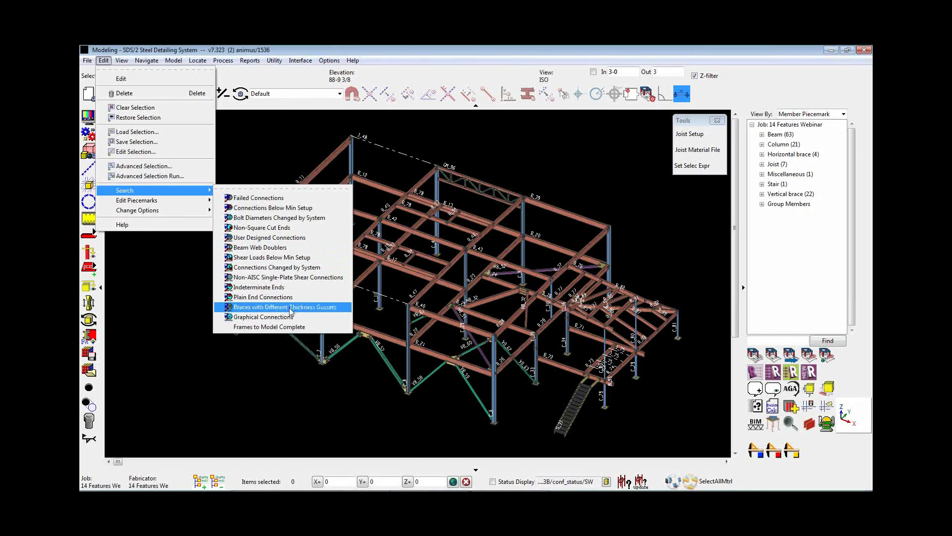
left_click(291, 307)
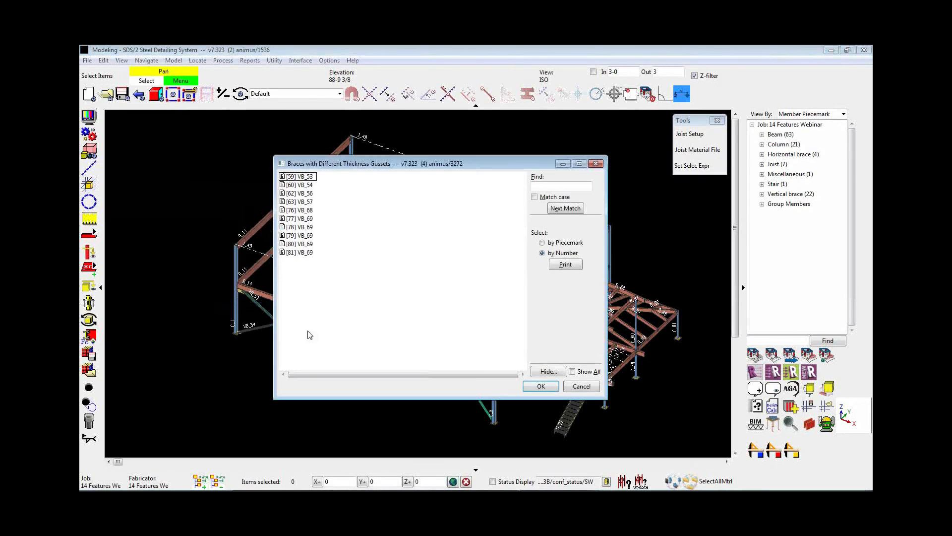
left_click_drag(334, 164, 461, 161)
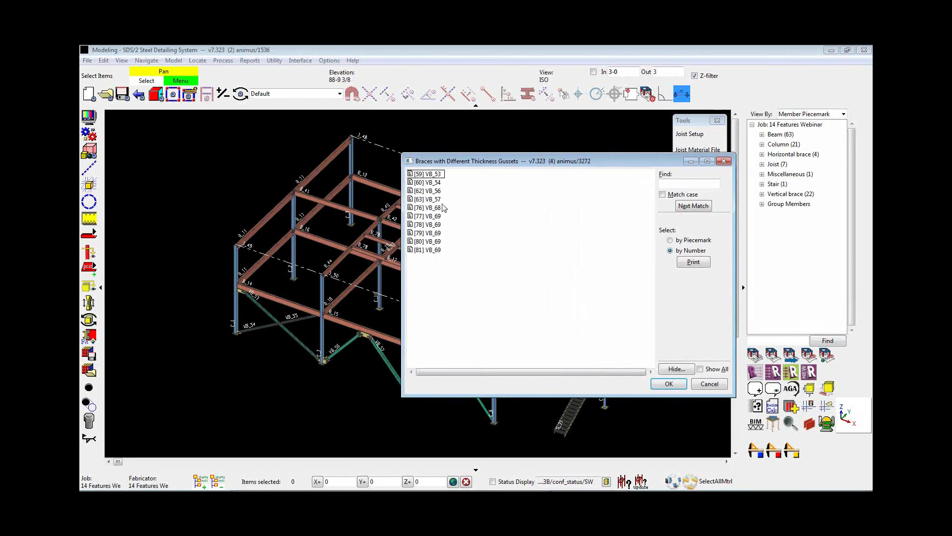
key("Escape")
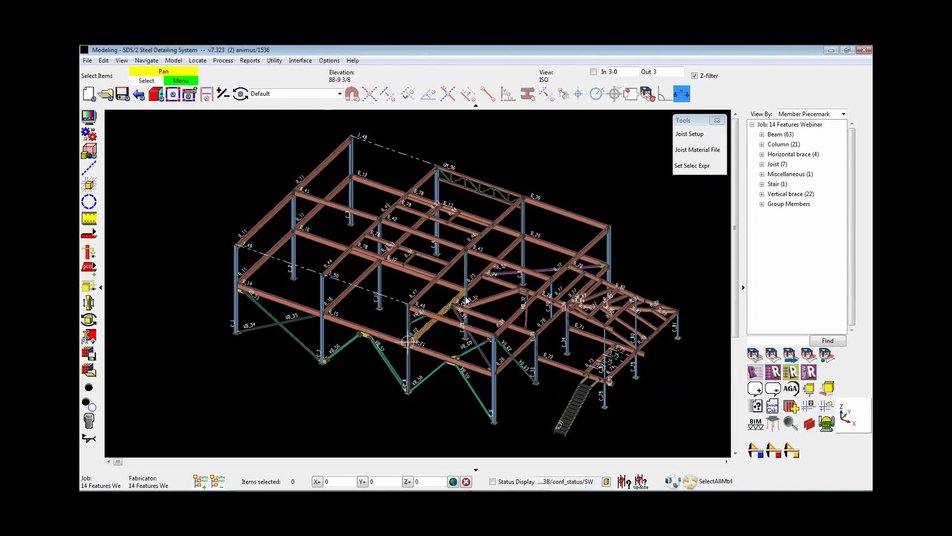
double_click(467, 300)
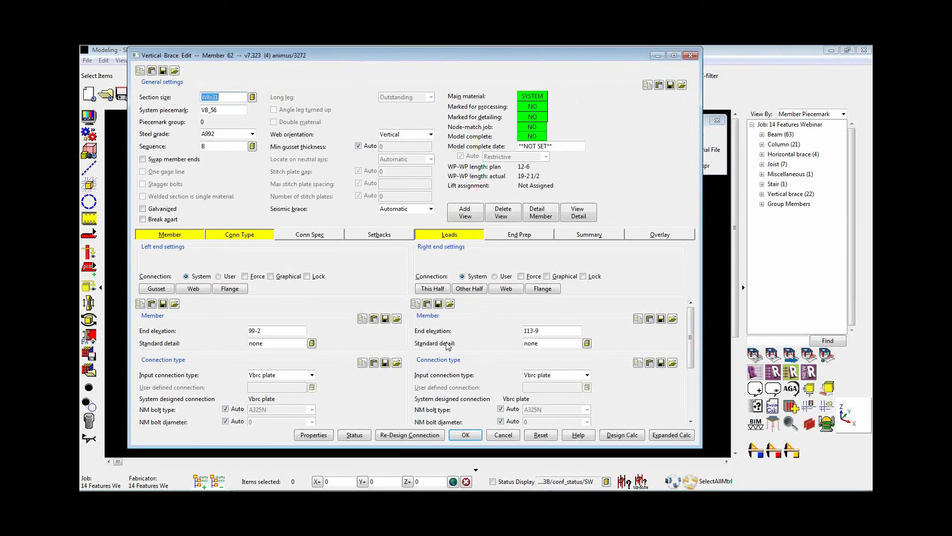
Compare the plate thickness of brace VB_56's left-end gusset with that of this half of its right-end connection
left_click(151, 289)
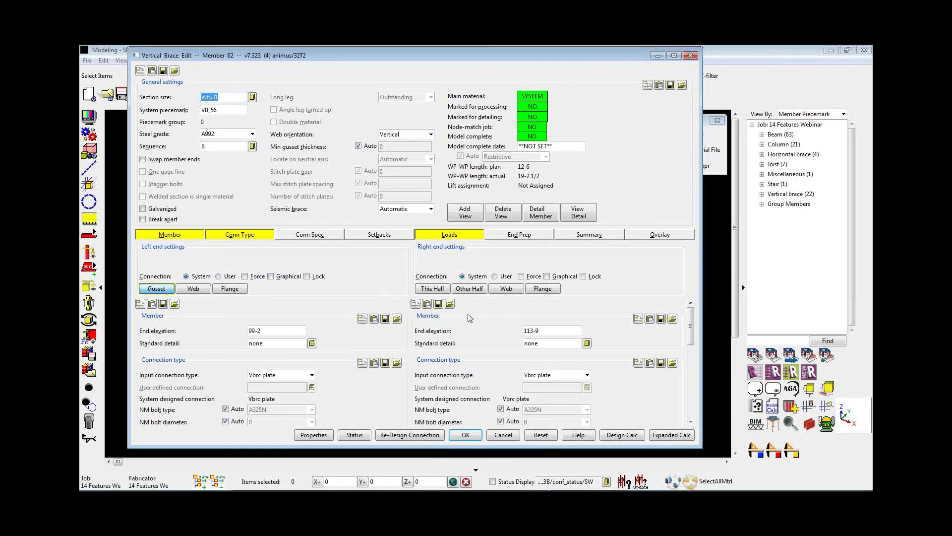
left_click(444, 292)
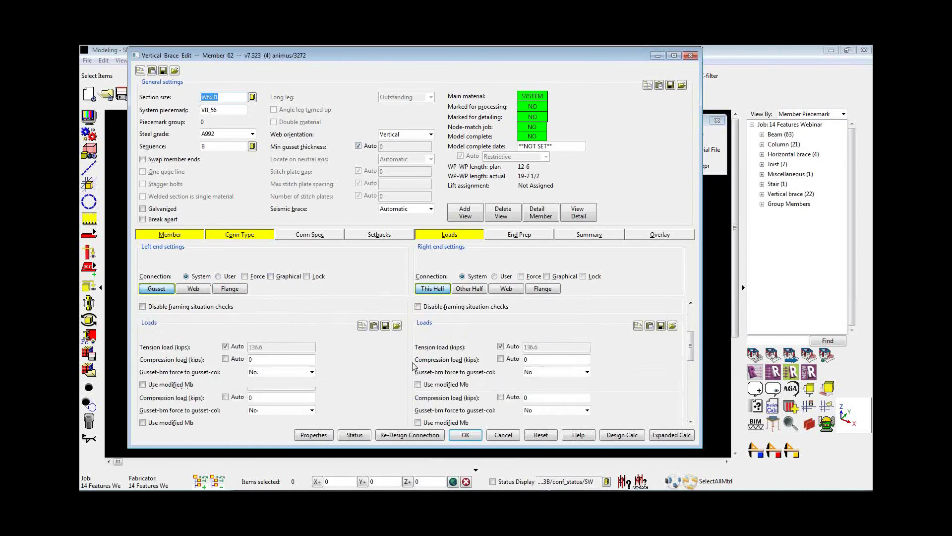
scroll(414, 367, "down", 3)
left_click_drag(691, 372, 691, 363)
left_click_drag(689, 363, 689, 365)
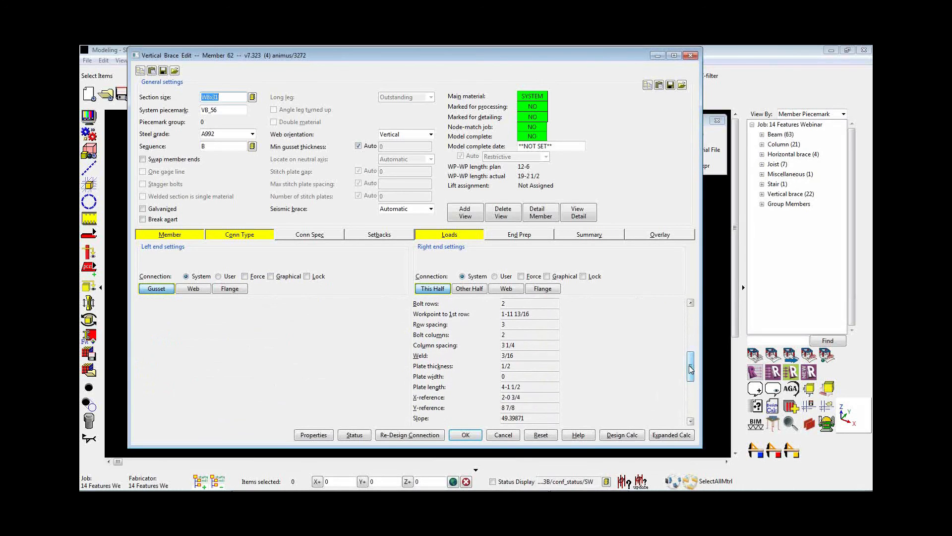
left_click(515, 364)
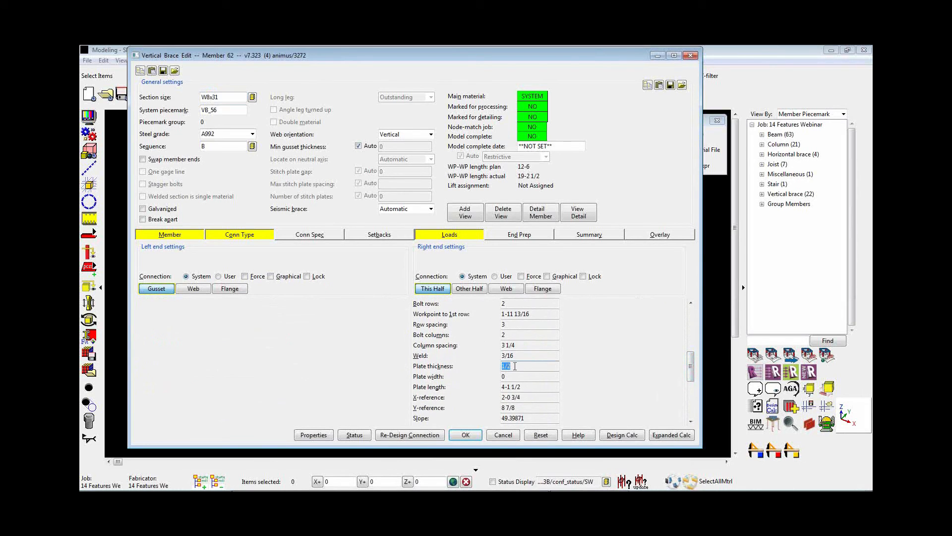
left_click_drag(690, 367, 689, 388)
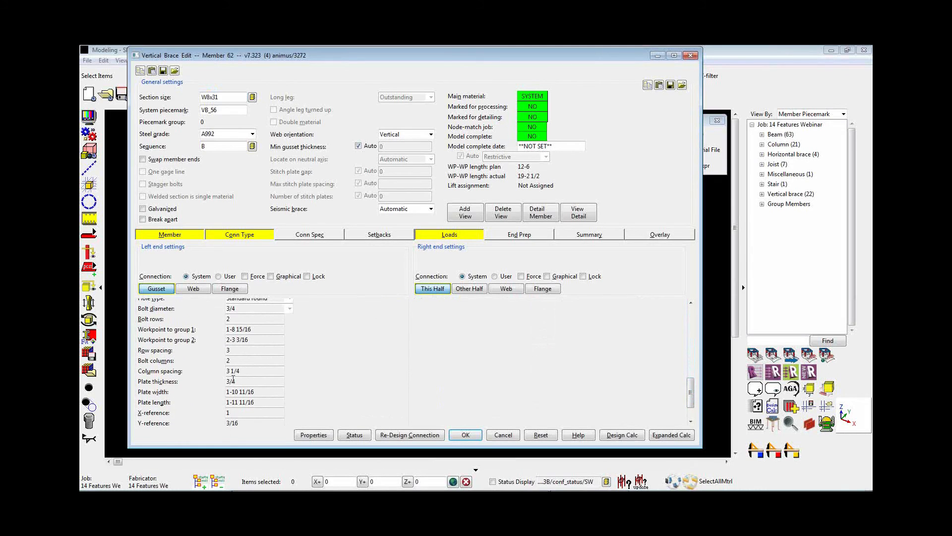
left_click(244, 381)
left_click(246, 381)
Try a minimum gusset thickness of 3/4 on brace VB_56, discard the edit, and close the search results
left_click(358, 146)
double_click(422, 147)
key("Tab")
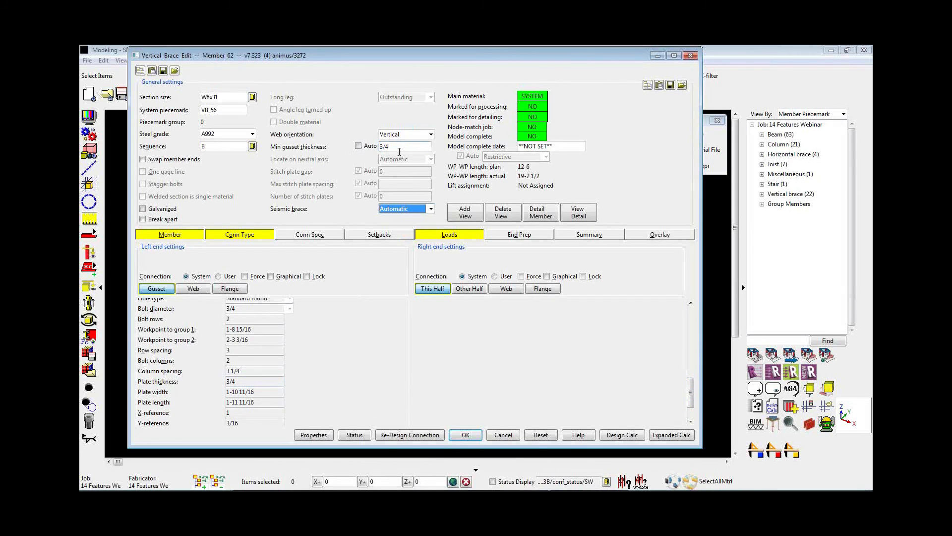
left_click(370, 146)
left_click(504, 435)
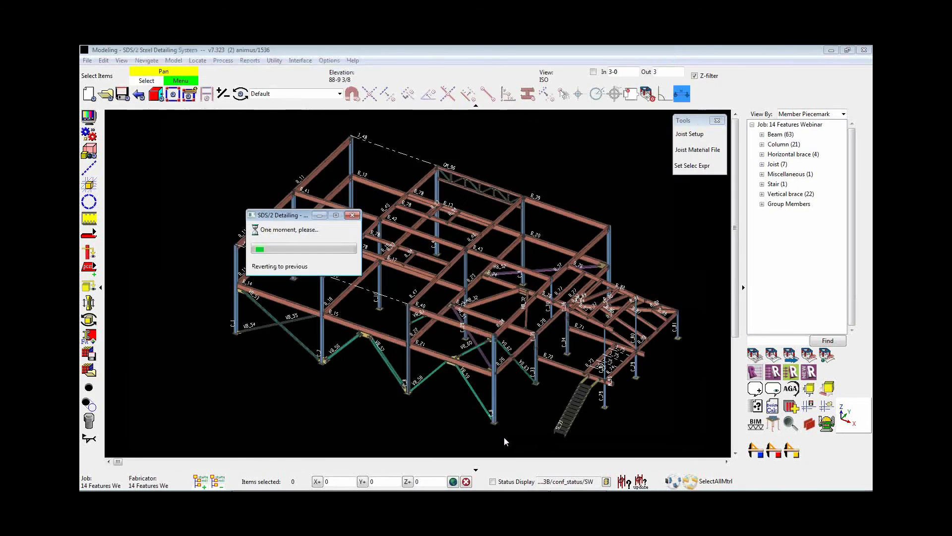
left_click(709, 384)
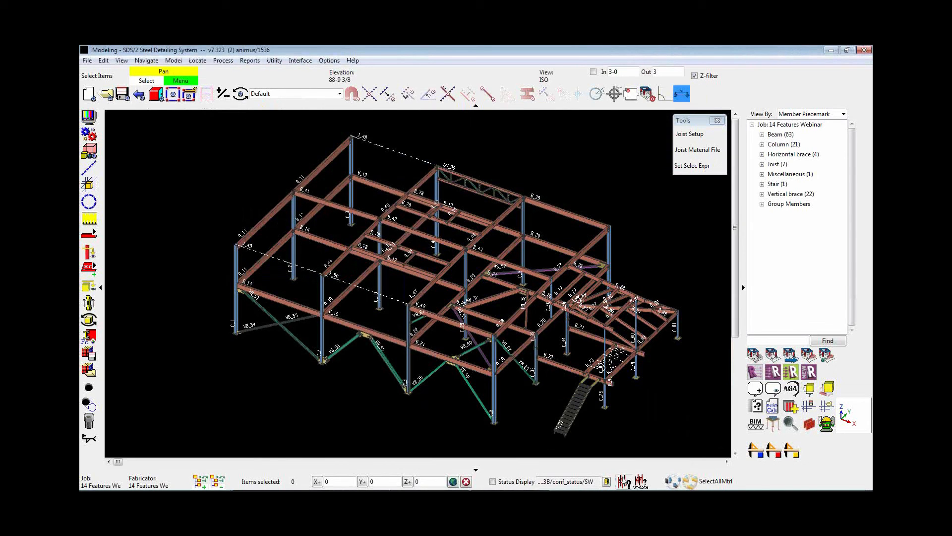
Highlight braces with different thickness gussets in Custom_1 with other materials in gray, examine them, and turn the status display off
left_click(623, 481)
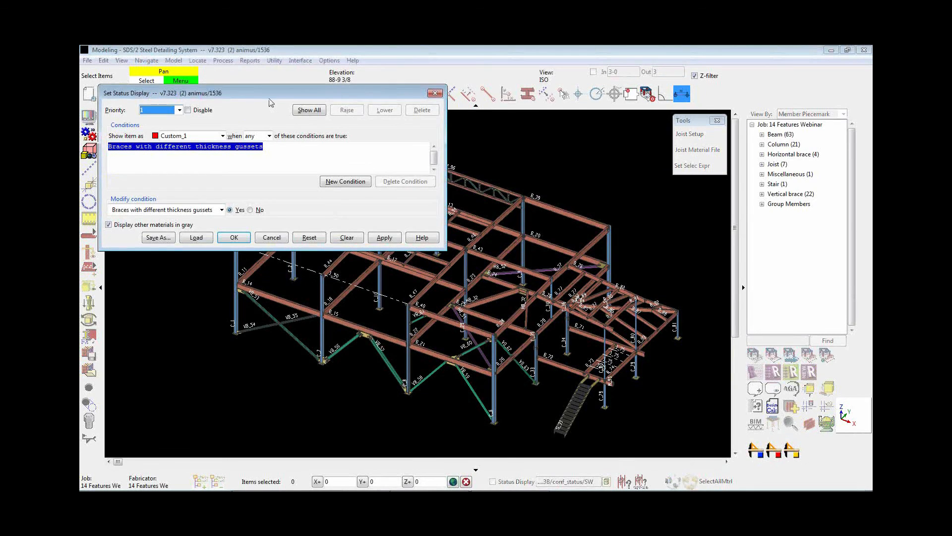
left_click_drag(272, 93, 359, 137)
left_click(270, 155)
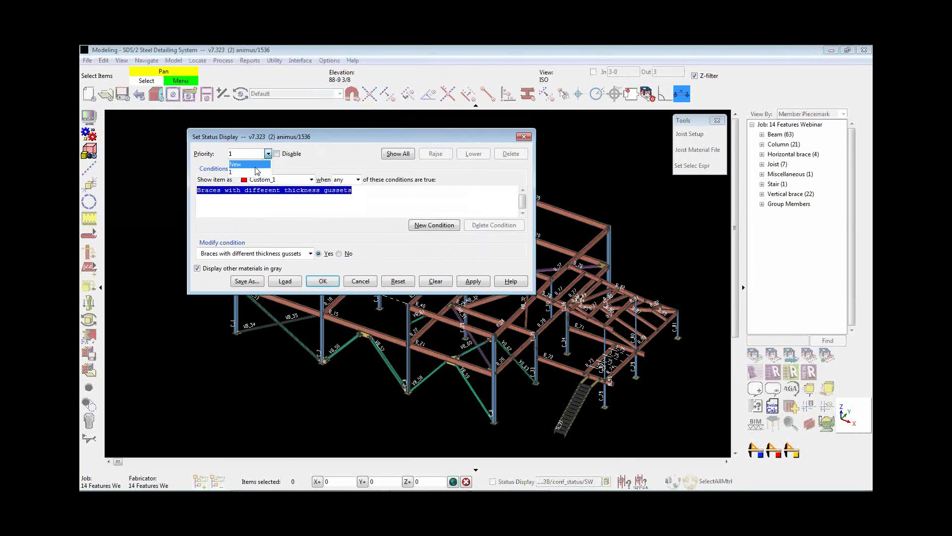
left_click(250, 174)
left_click(281, 253)
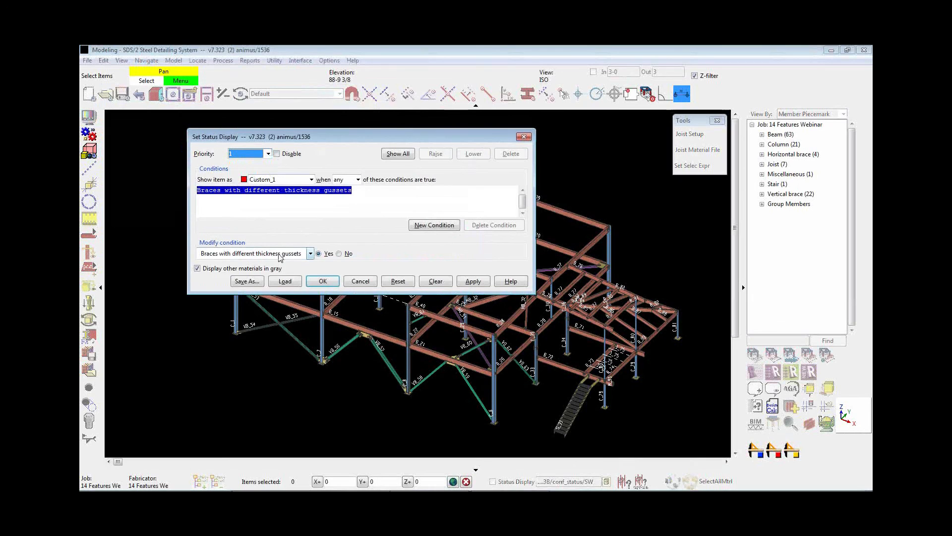
mouse_move(244, 341)
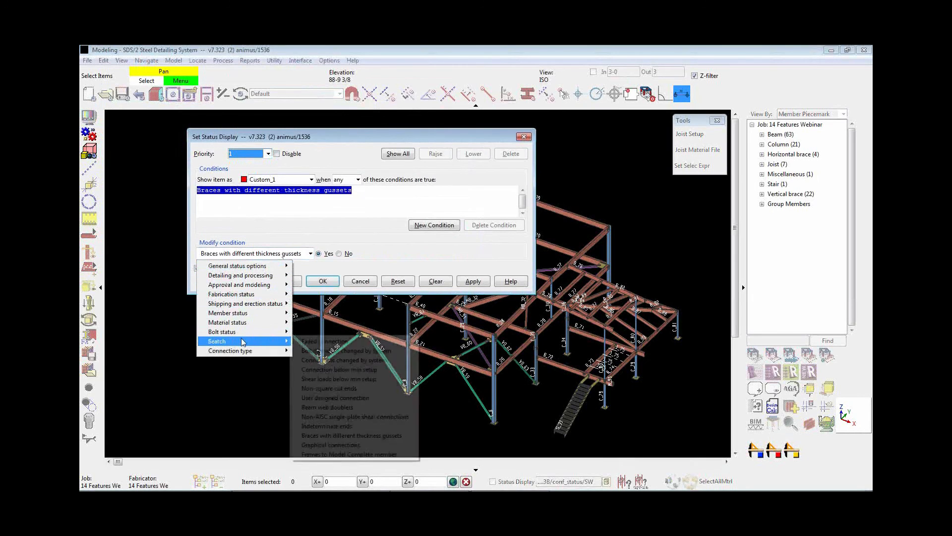
left_click(336, 437)
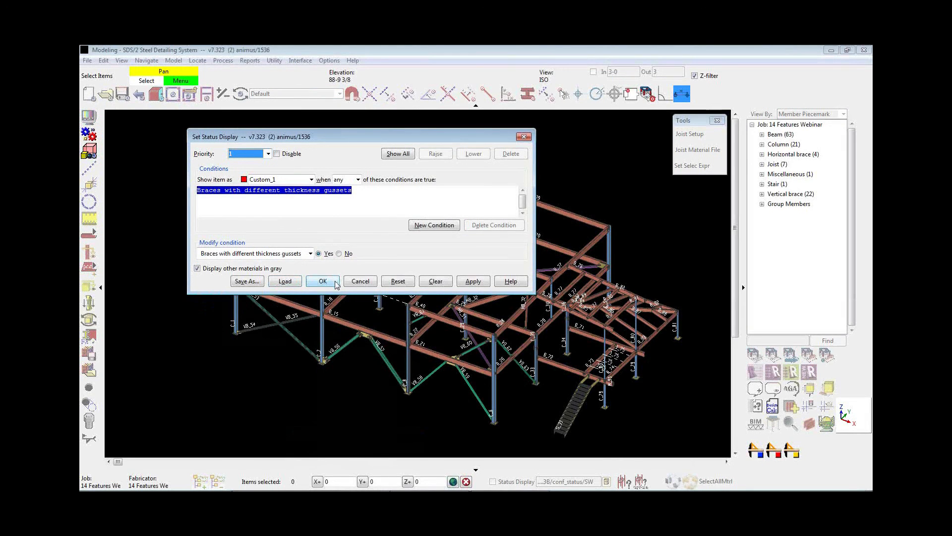
left_click(323, 281)
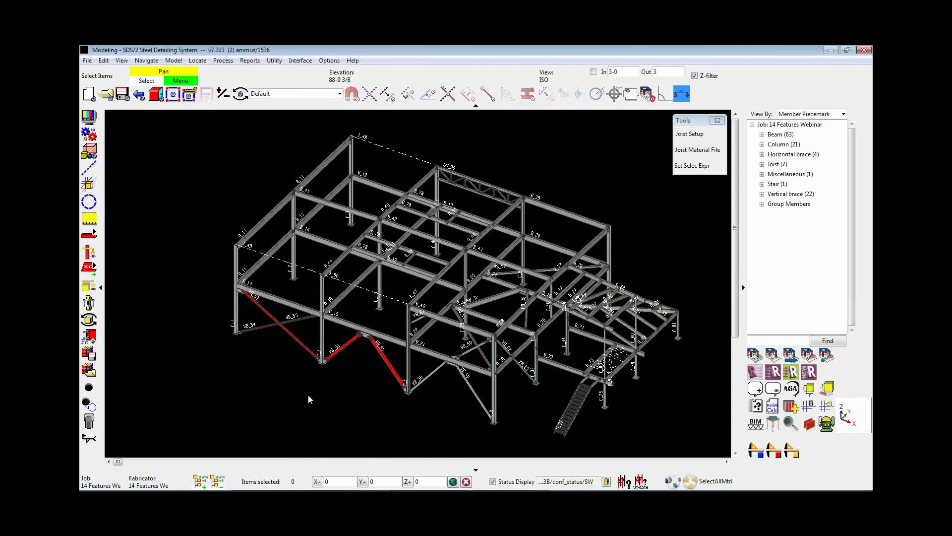
middle_click_drag(308, 395, 262, 389)
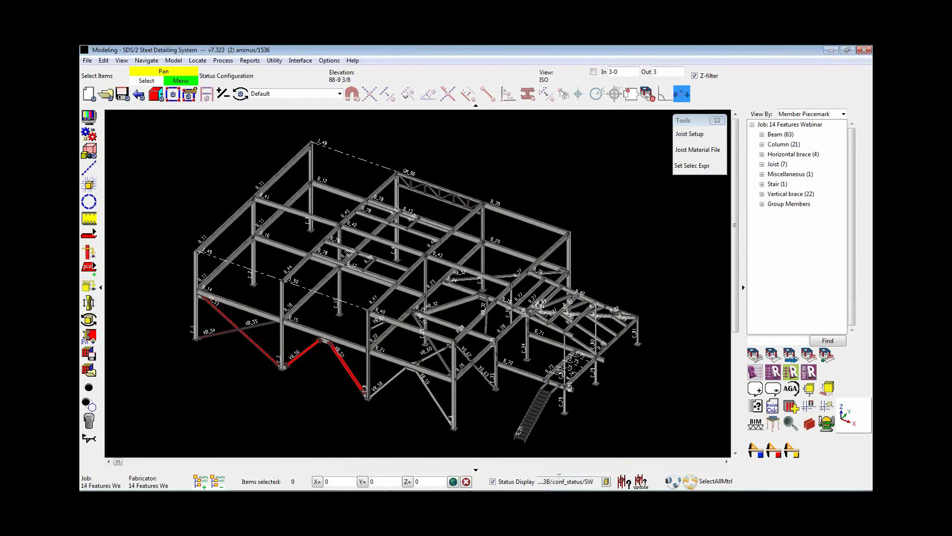
left_click(493, 481)
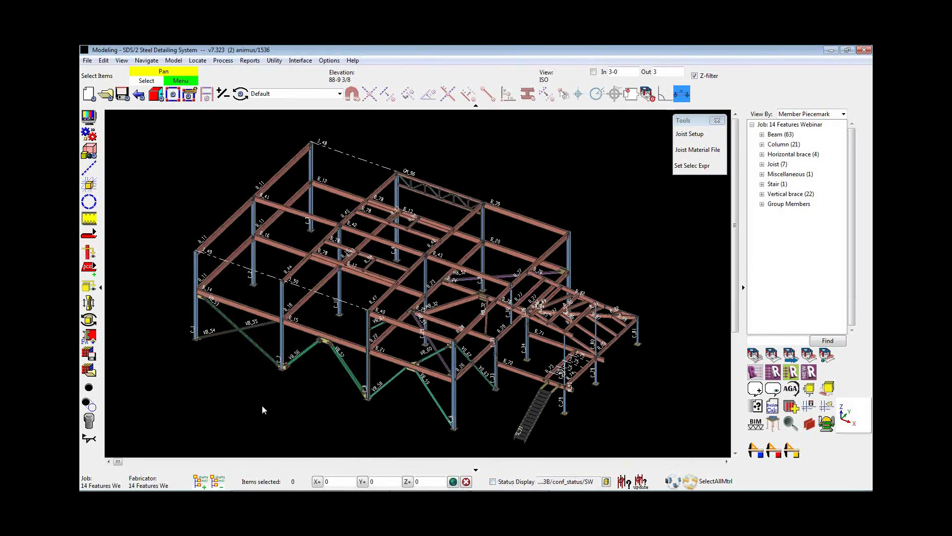
Change the steel grade of channel beams to A572-50 for B_93 and B_94, members 117 through 120
left_click(103, 60)
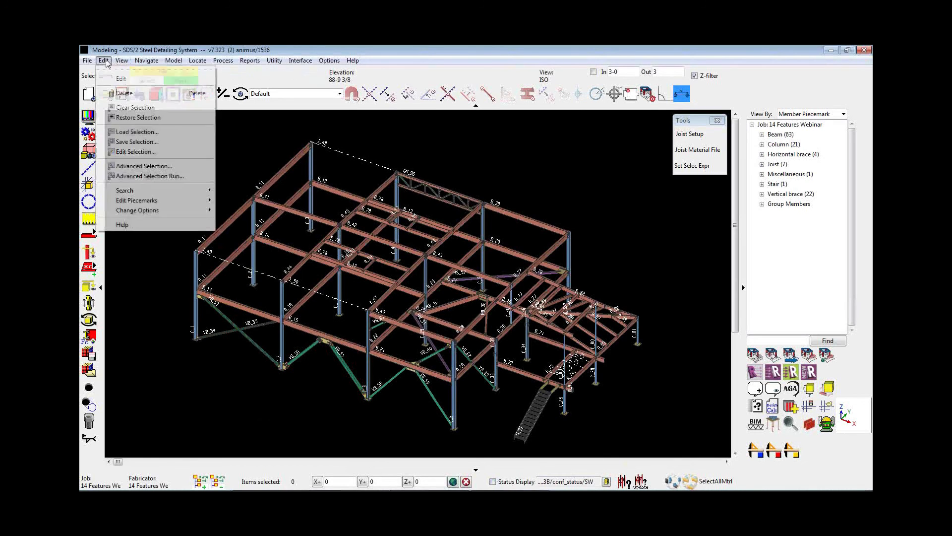
mouse_move(138, 210)
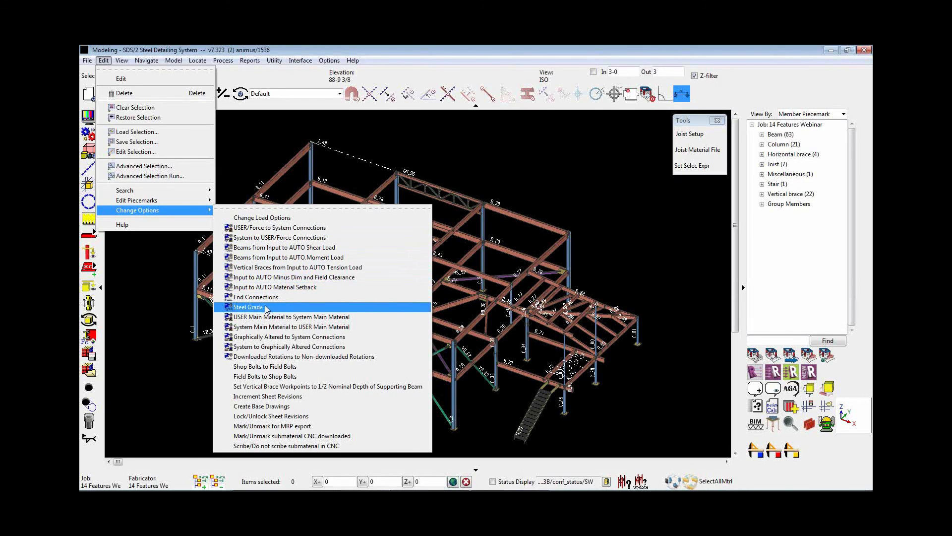
left_click(248, 307)
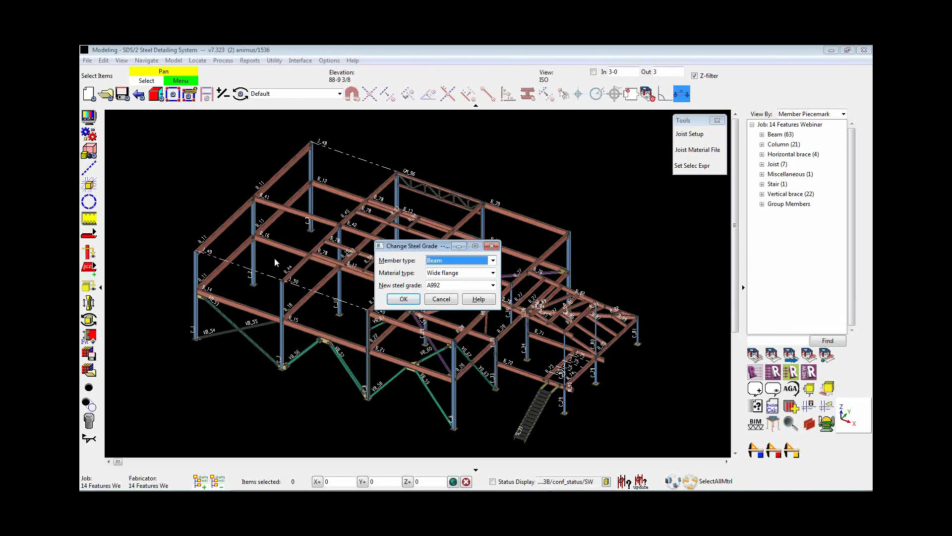
left_click(493, 285)
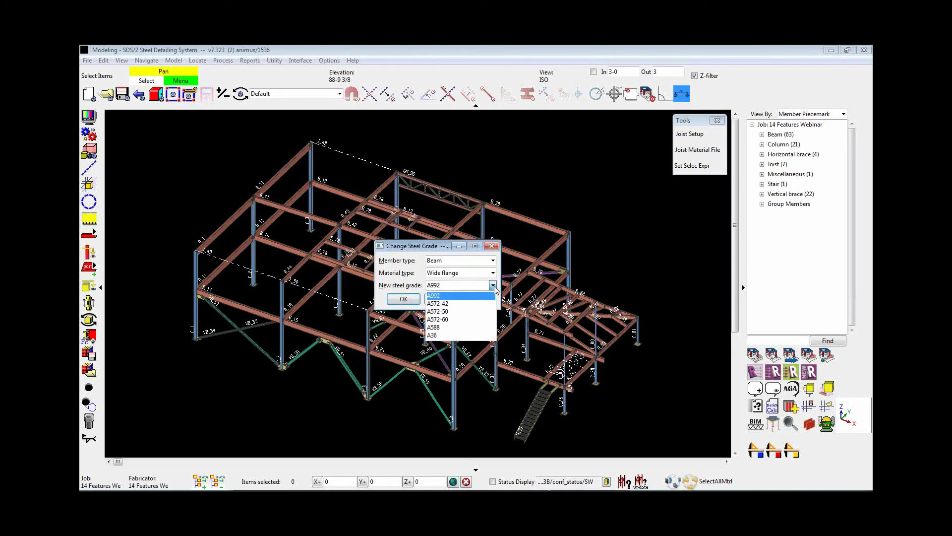
left_click(493, 286)
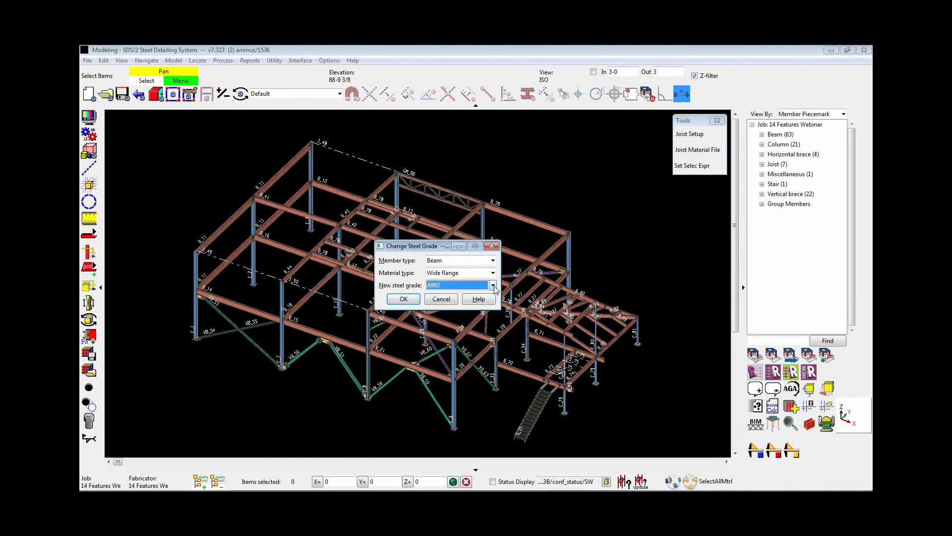
left_click(445, 274)
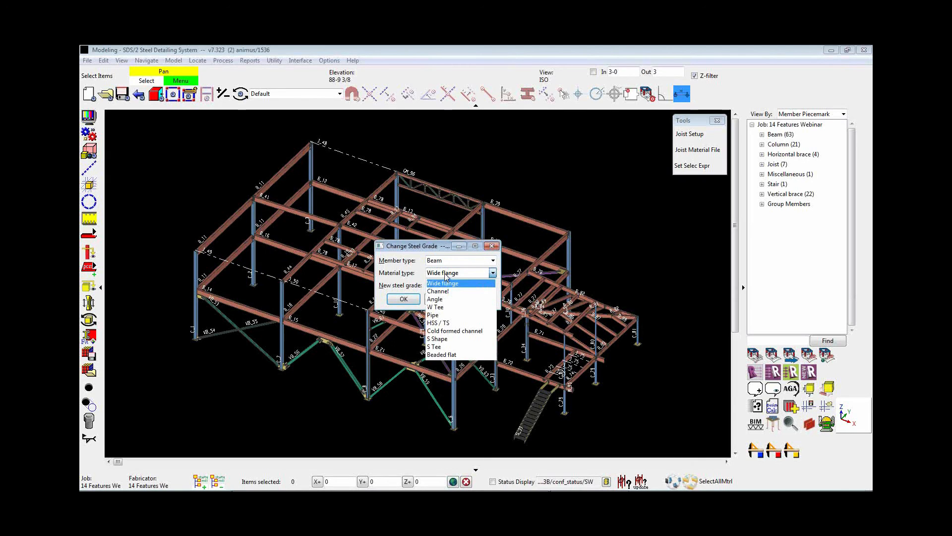
left_click(450, 295)
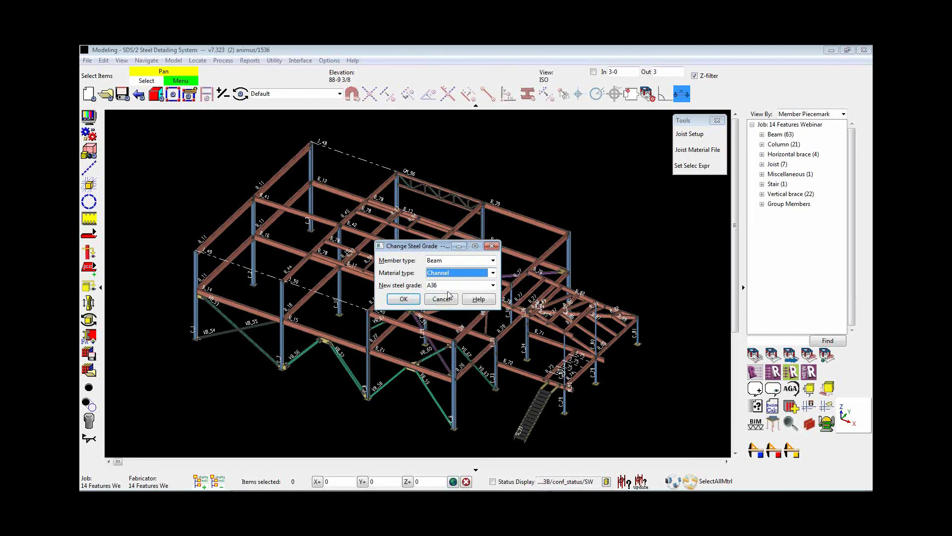
left_click(452, 285)
left_click(450, 312)
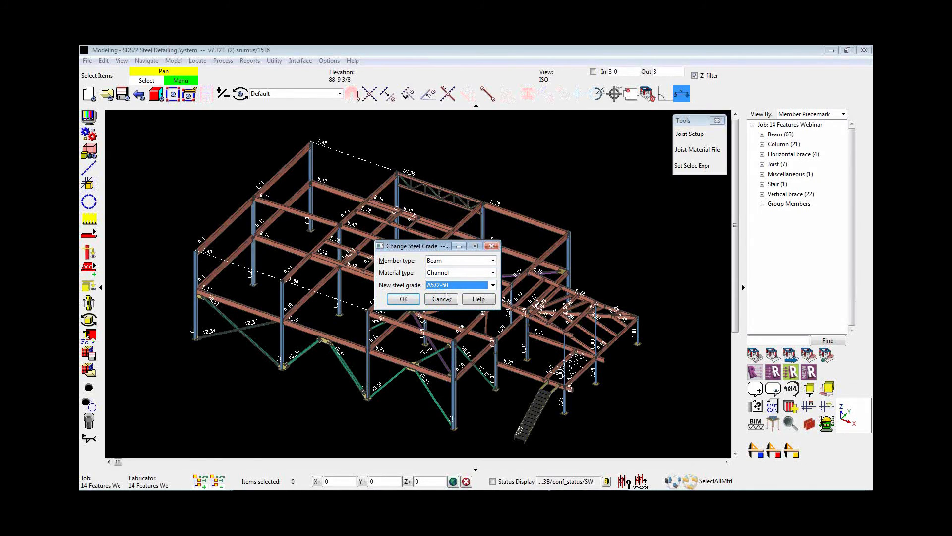
left_click(404, 299)
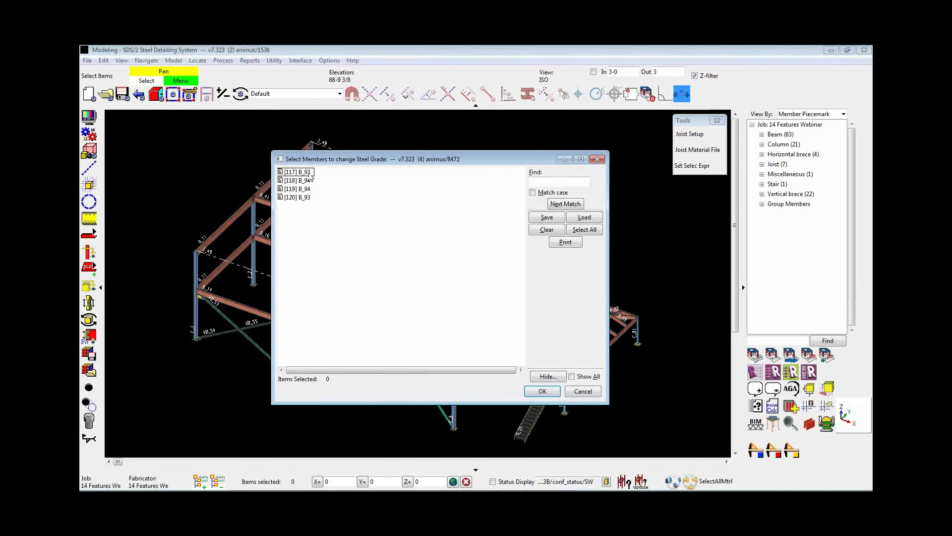
left_click_drag(311, 178, 308, 204)
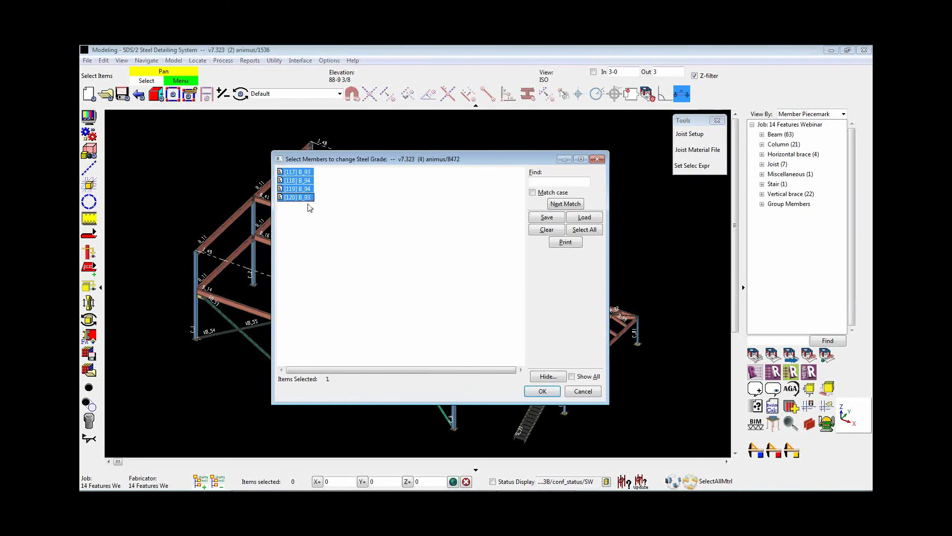
left_click(542, 392)
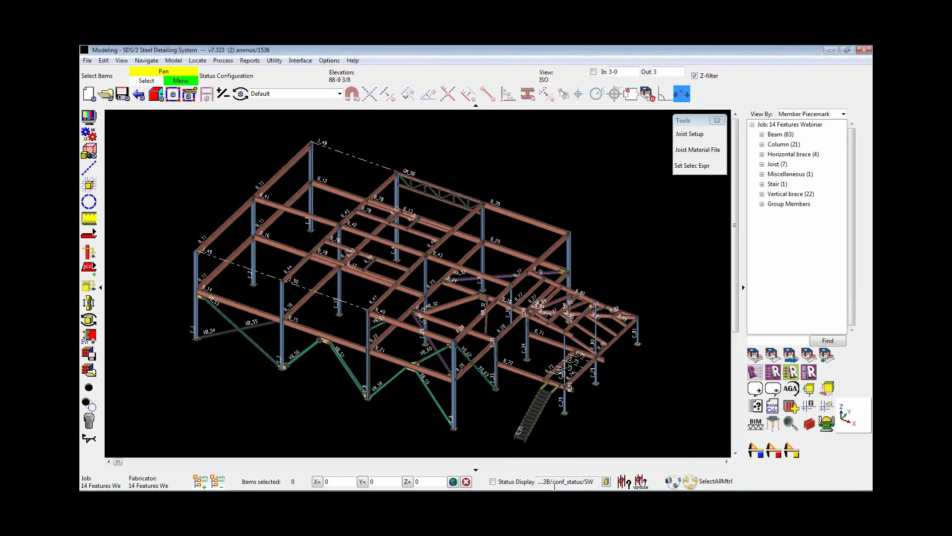
Check the steel grade of channel beam B_94 (member 119), and close its edit window without changes
scroll(380, 273, "up", 3)
middle_click_drag(351, 252, 393, 341)
double_click(363, 347)
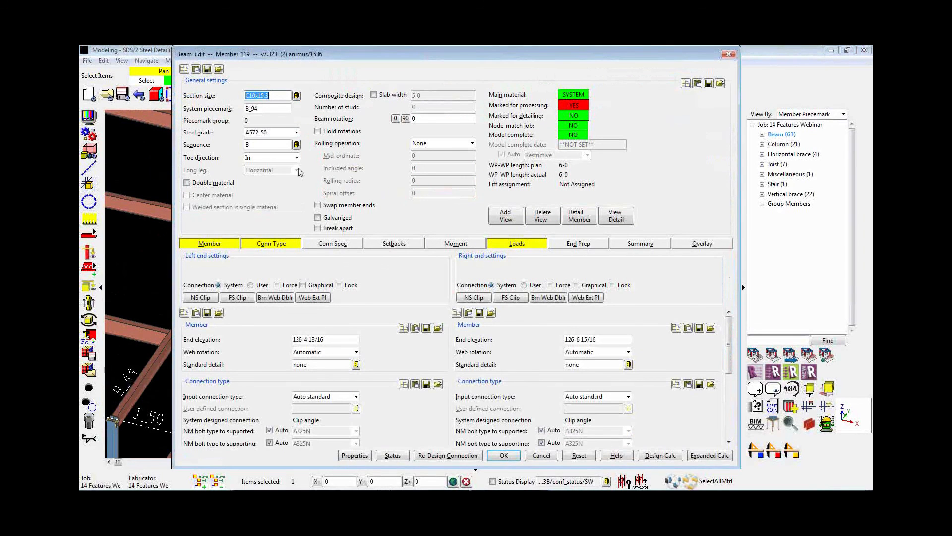
left_click(537, 454)
left_click(398, 351)
scroll(374, 331, "down", 3)
middle_click_drag(375, 331, 396, 250, "shift")
left_click(104, 60)
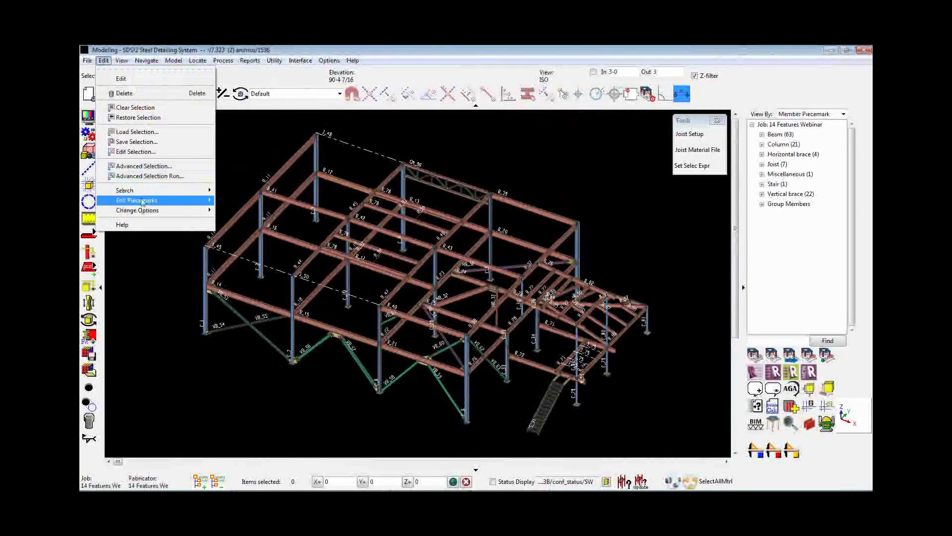
mouse_move(141, 210)
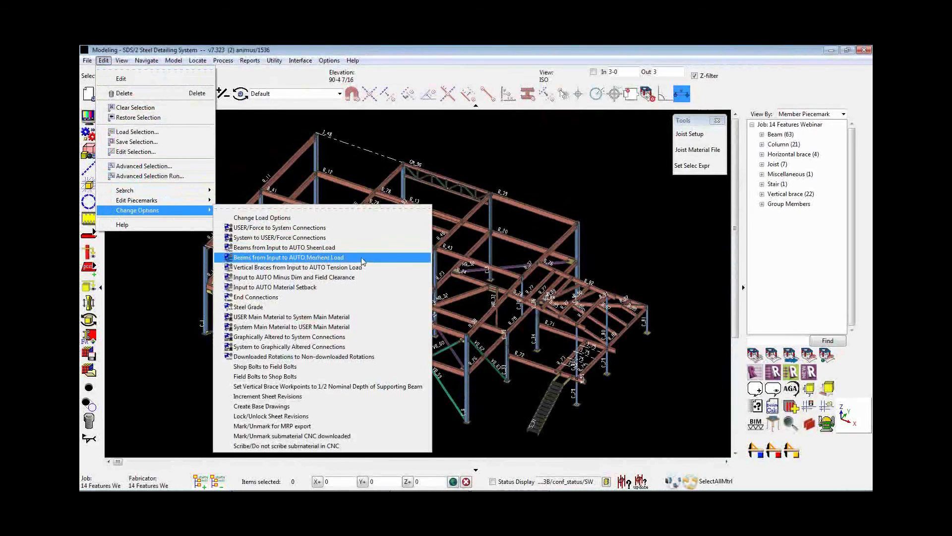
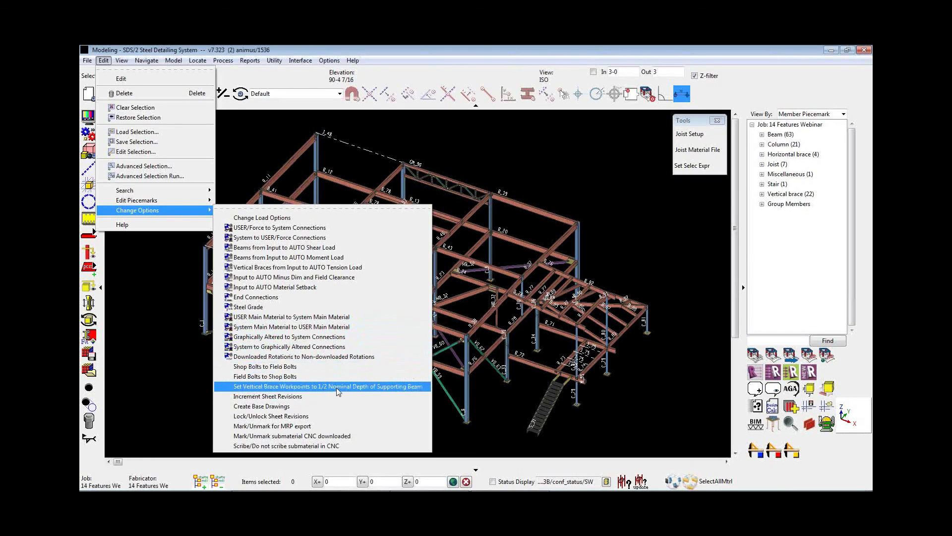
left_click(455, 420)
Switch to a straight-on surface view of beam B_21, showing braces VB_58 and VB_59 below it
scroll(452, 385, "up", 5)
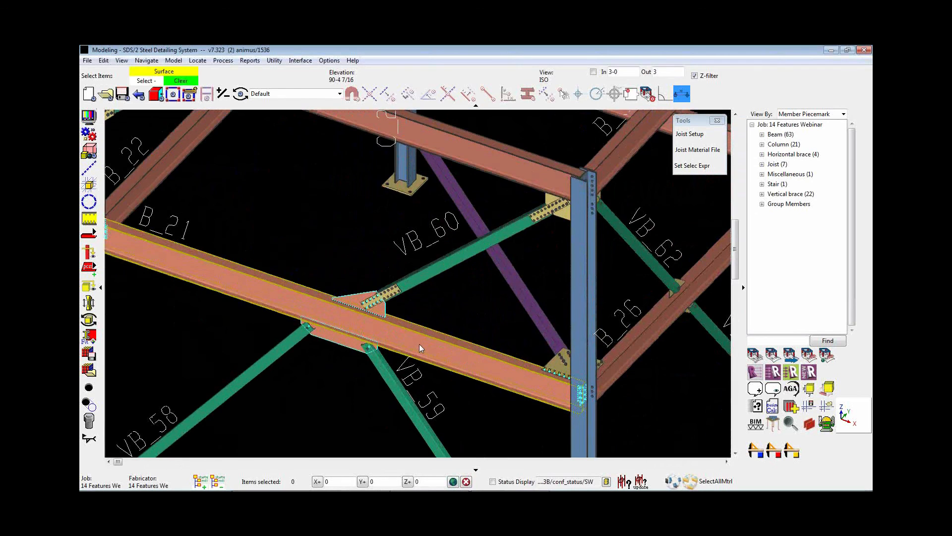
left_click(419, 344)
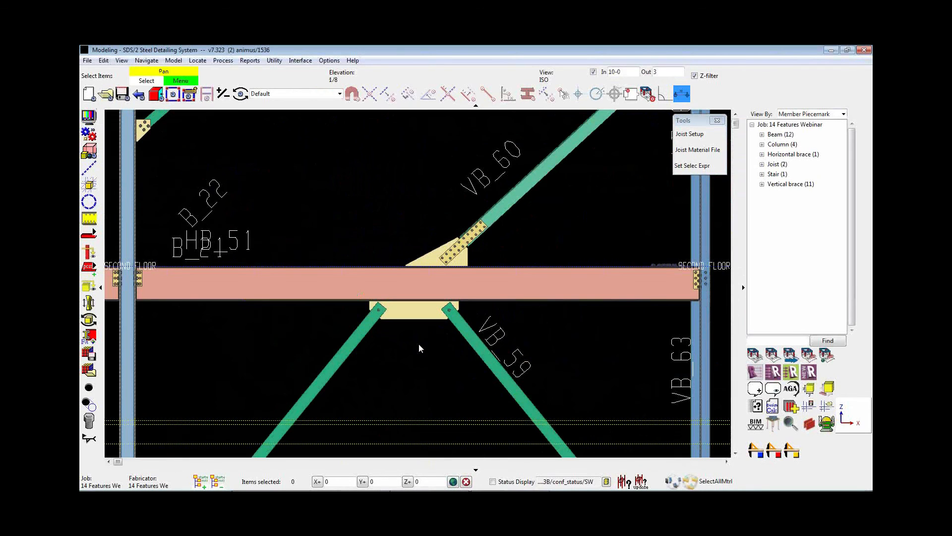
middle_click_drag(426, 367, 424, 279)
scroll(412, 317, "down", 3)
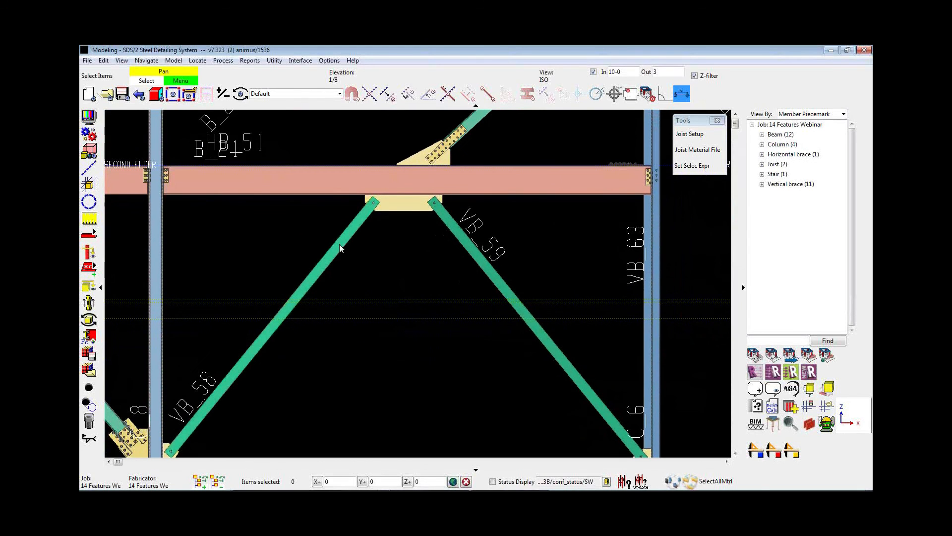
Display braces VB_58 and VB_59 as stick and examine where their workpoints meet on beam B_21
left_click(341, 247)
left_click(456, 240)
right_click(423, 266)
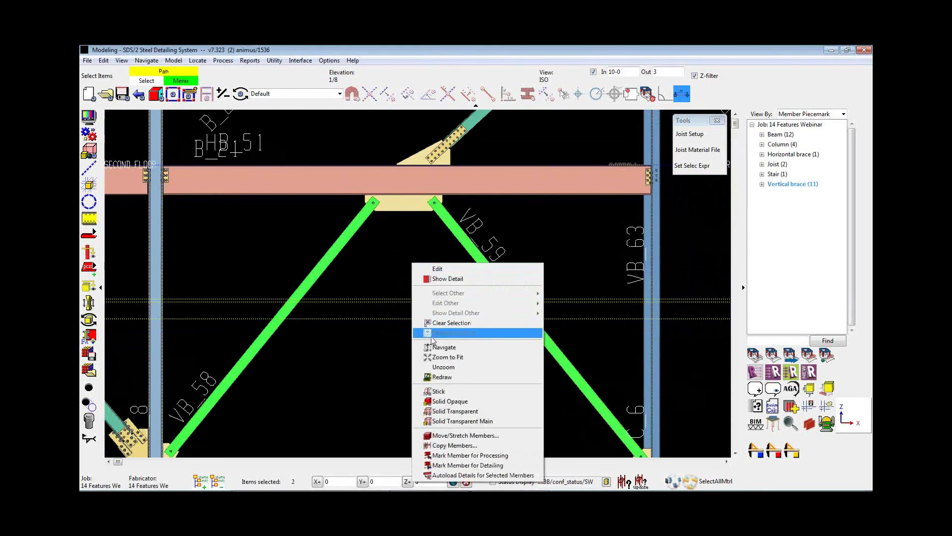
left_click(439, 390)
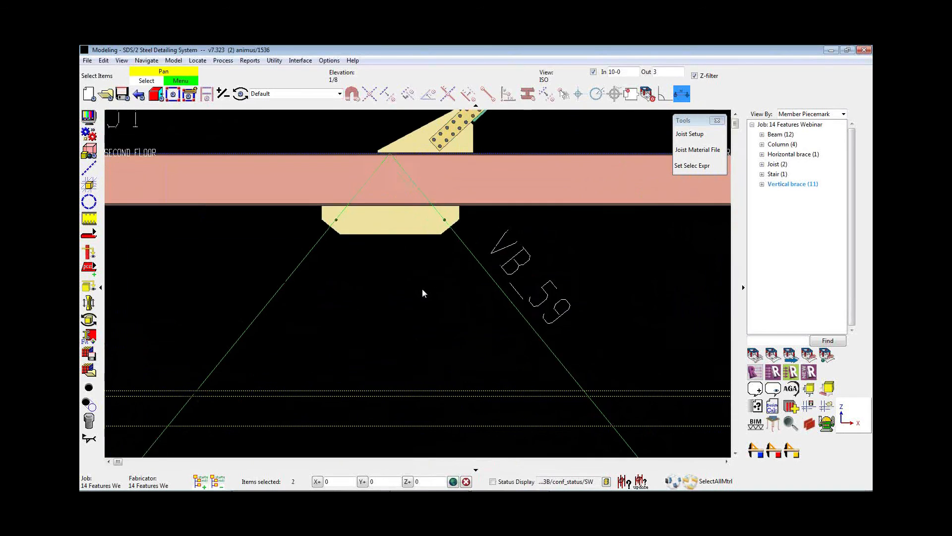
scroll(392, 154, "up", 3)
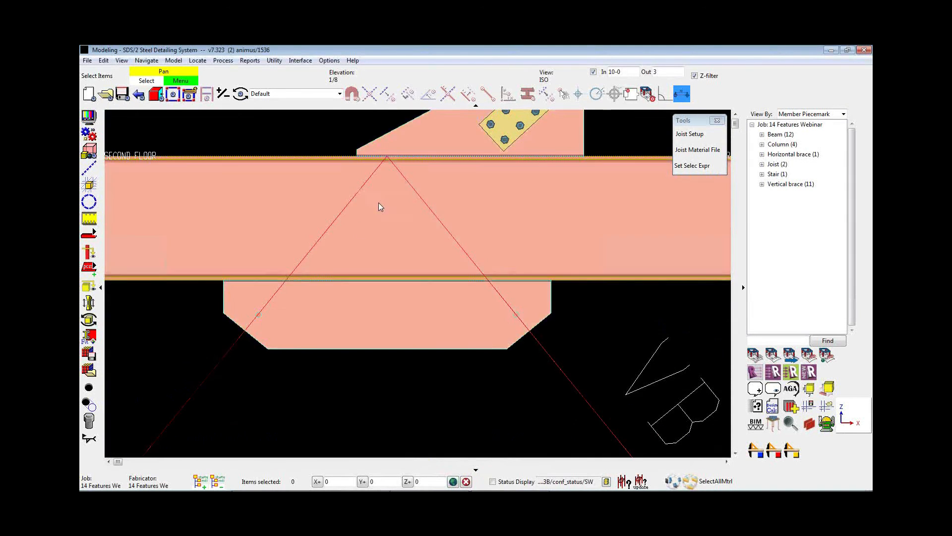
scroll(357, 385, "down", 3)
middle_click_drag(357, 385, 442, 307)
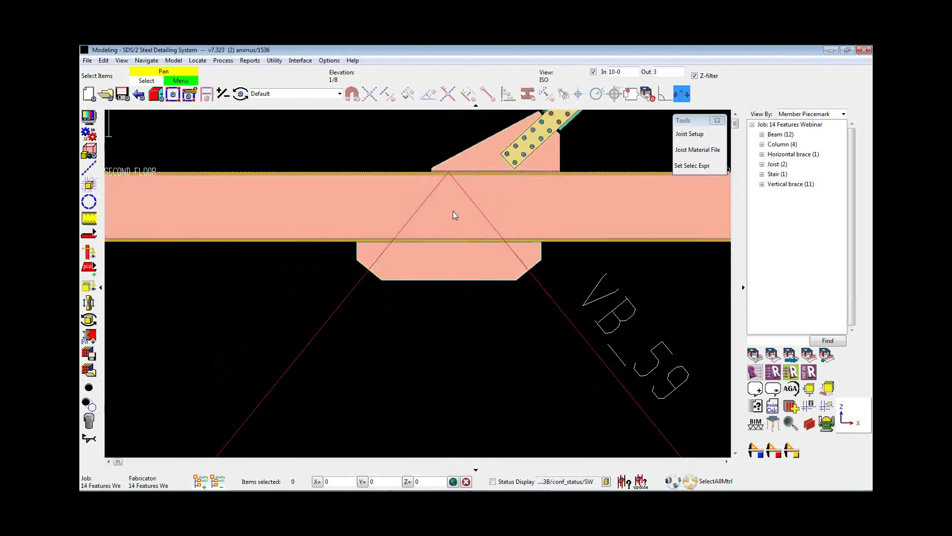
scroll(448, 207, "down", 4)
scroll(444, 331, "down", 1)
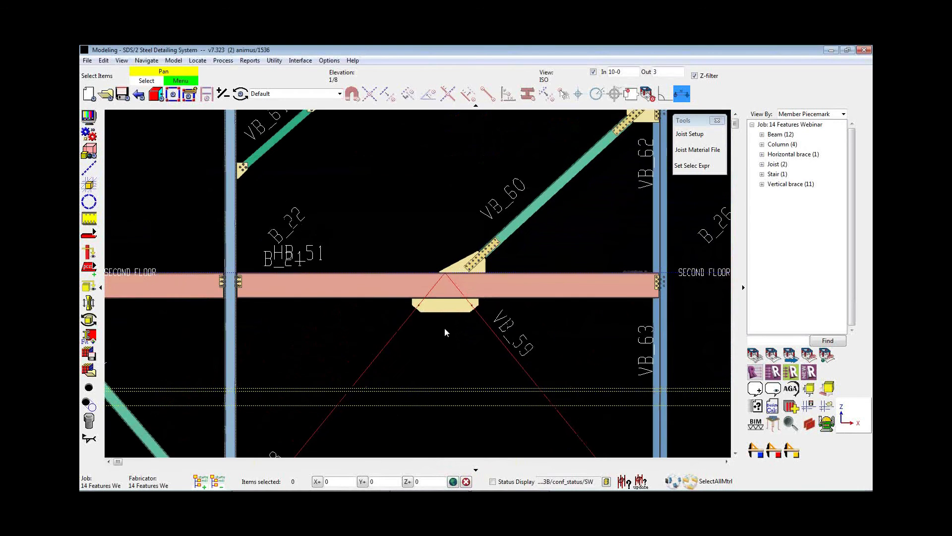
scroll(444, 330, "up", 4)
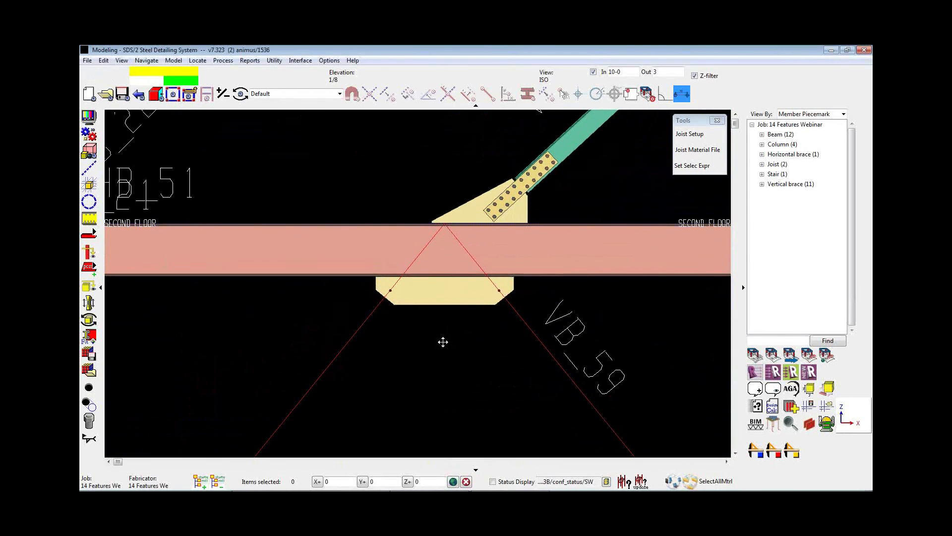
middle_click_drag(444, 346, 447, 359)
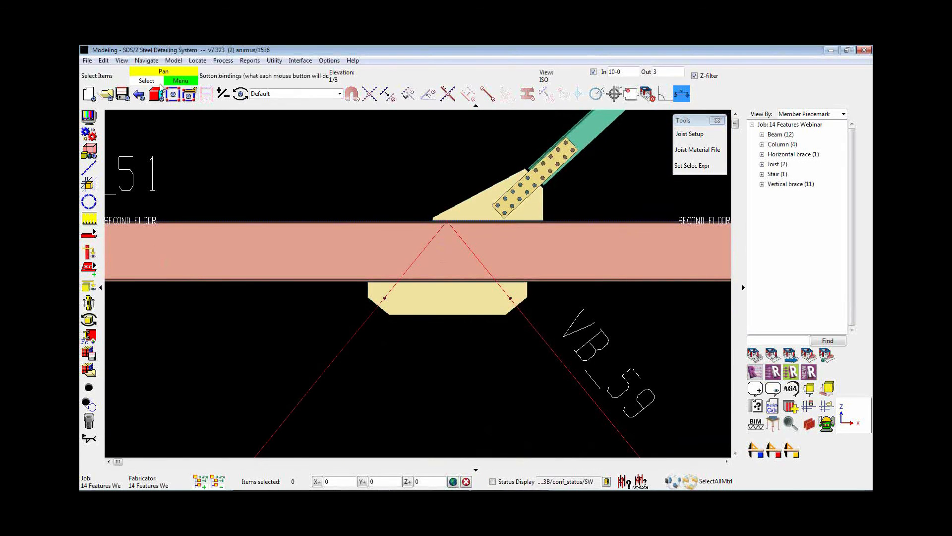
Set the vertical brace workpoints to 1/2 nominal depth of the supporting beam, and inspect the shifted workpoint at beam B_21
left_click(103, 61)
mouse_move(152, 211)
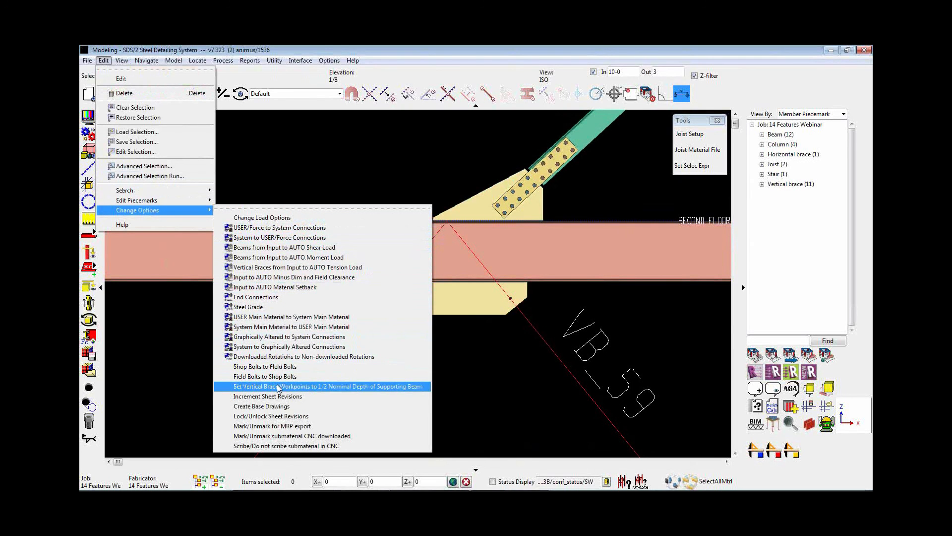
left_click(328, 385)
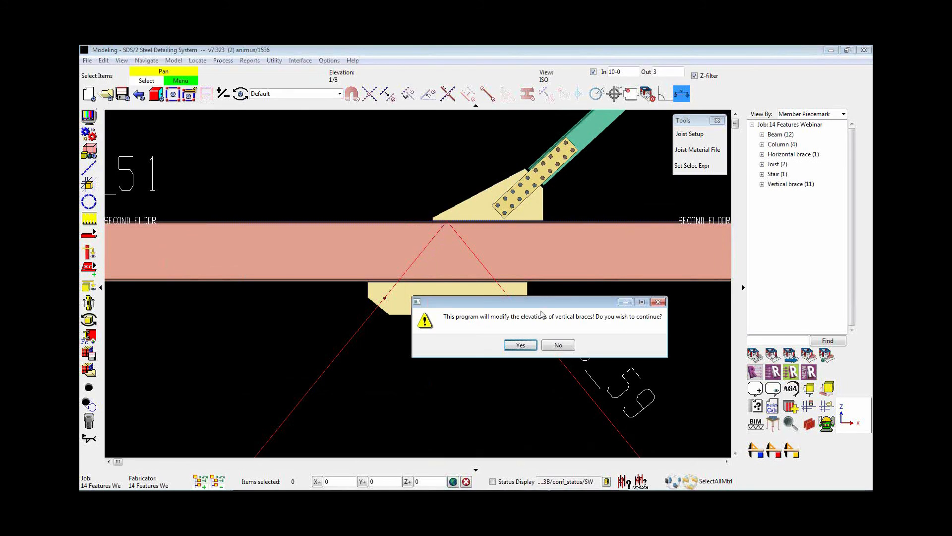
left_click(520, 345)
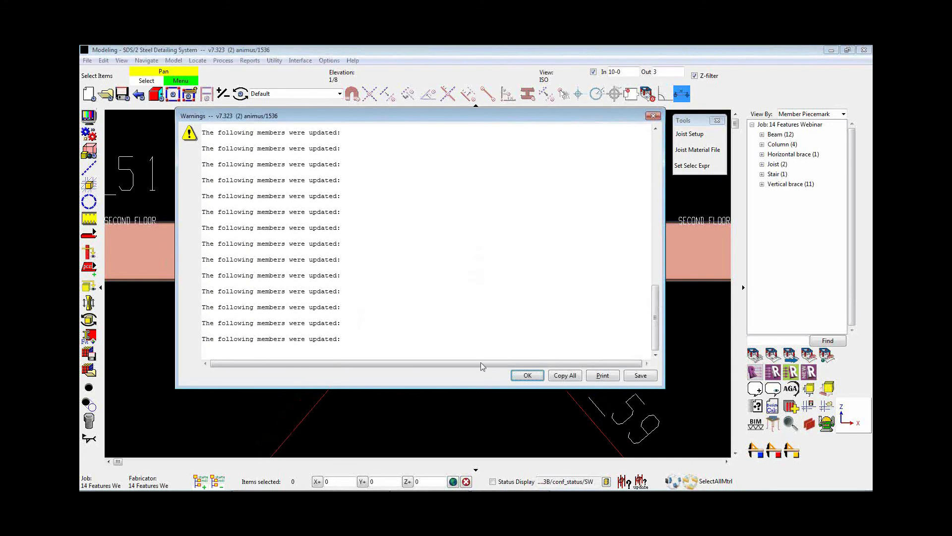
left_click(526, 377)
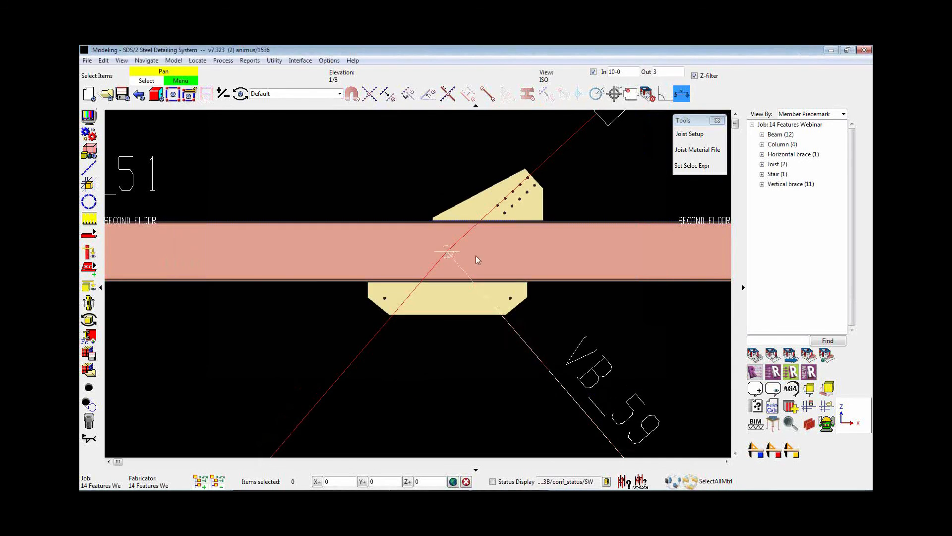
scroll(451, 259, "up", 2)
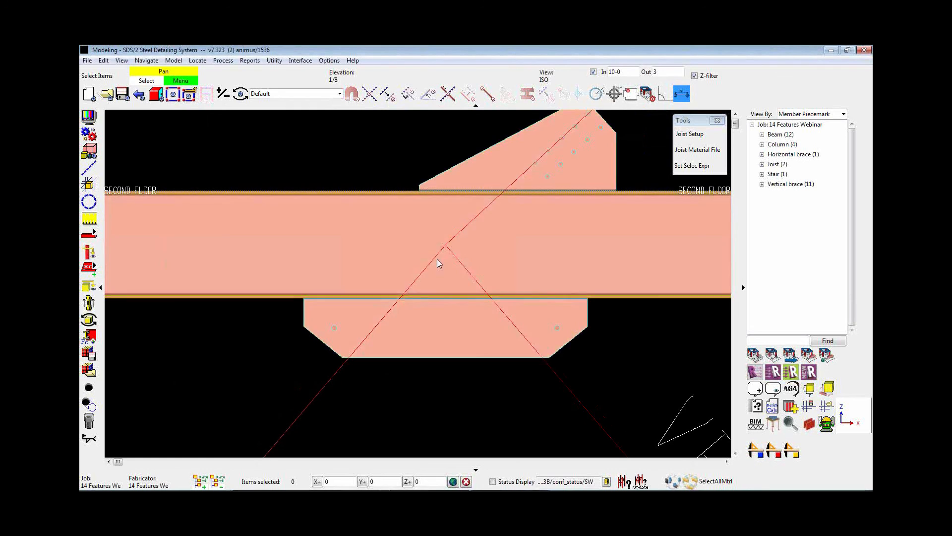
scroll(439, 258, "down", 2)
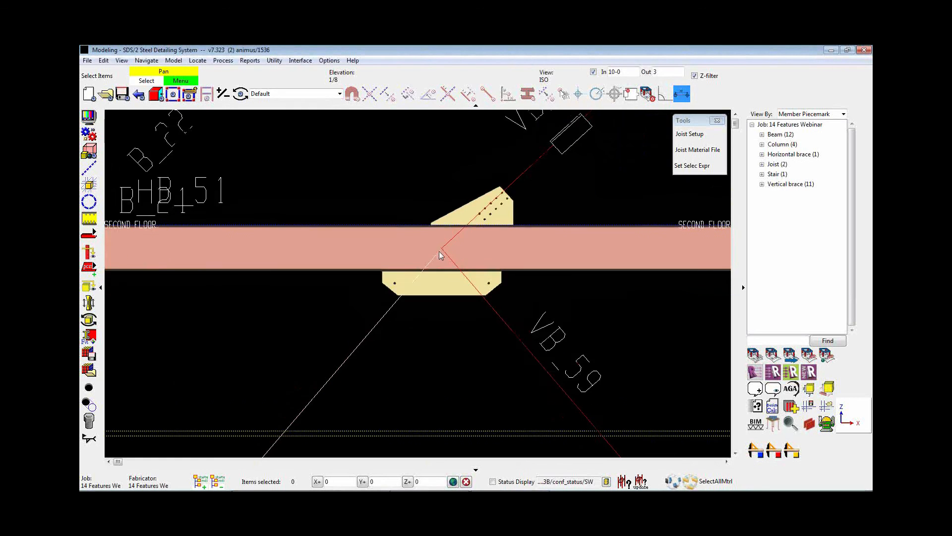
scroll(439, 251, "down", 3)
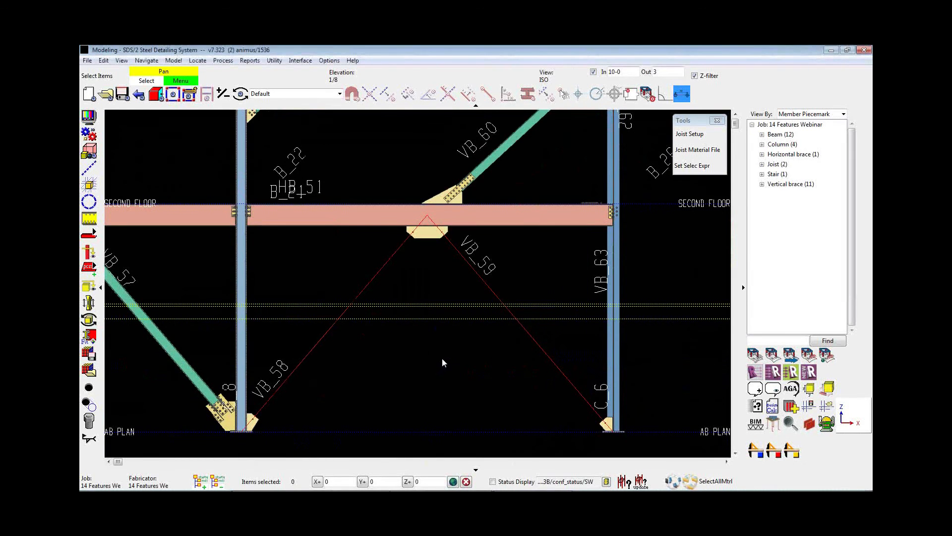
Remove the view's depth limit and return to a 3D view of the whole structure
scroll(444, 220, "down", 3)
middle_click_drag(444, 219, 391, 281, "shift")
left_click(595, 72)
scroll(496, 261, "down", 5)
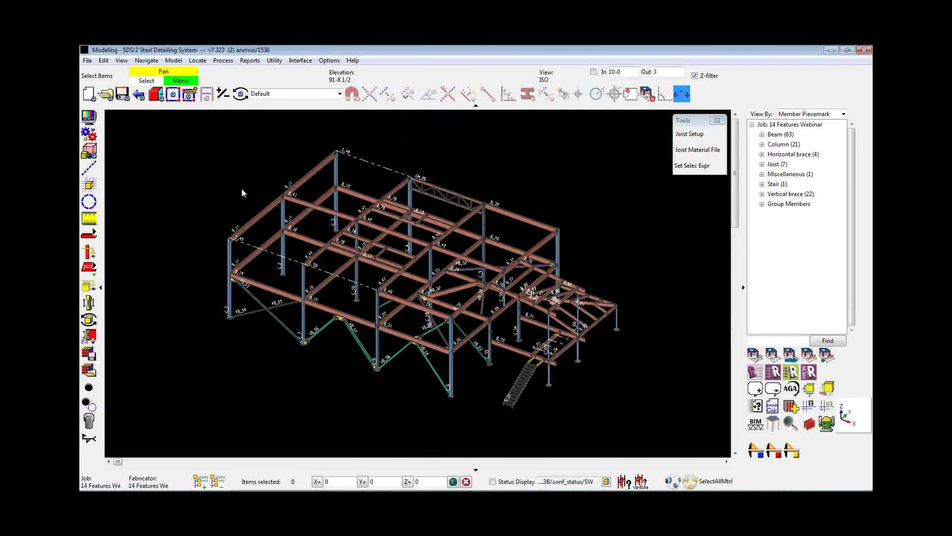
scroll(242, 189, "up", 2)
scroll(242, 188, "down", 1)
middle_click_drag(242, 188, 200, 187)
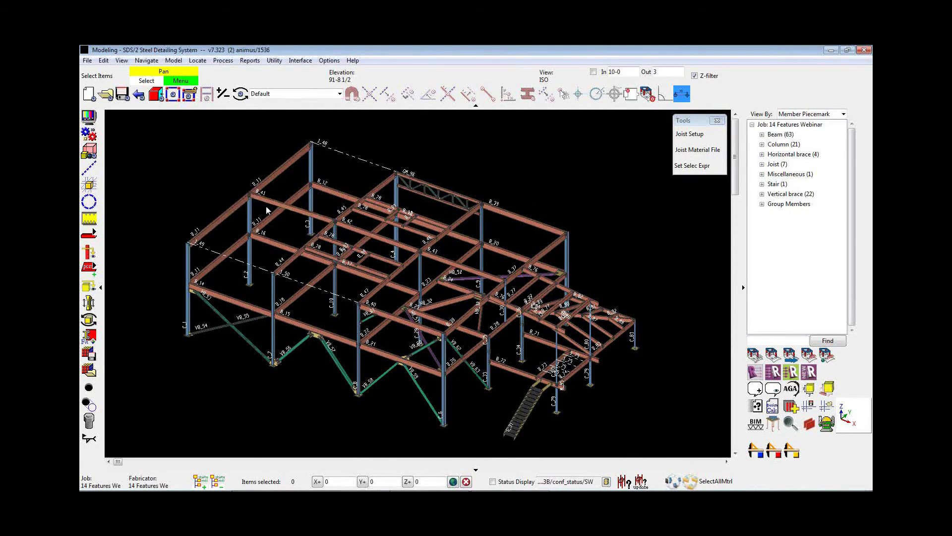
middle_click_drag(268, 208, 267, 212)
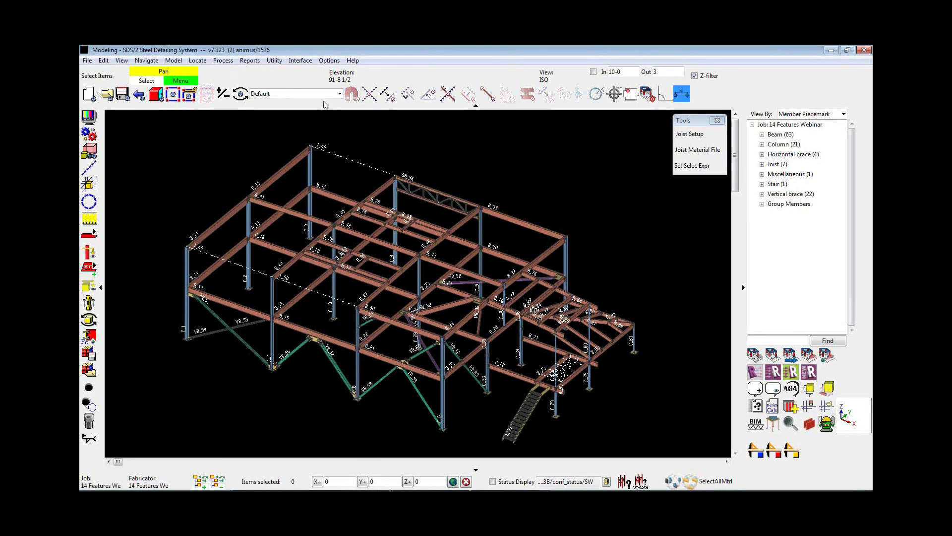
Run an Advanced Selection on Material with the code m.ErectionSequence == "A" and mt.MainMaterial == False
left_click(103, 60)
left_click(138, 166)
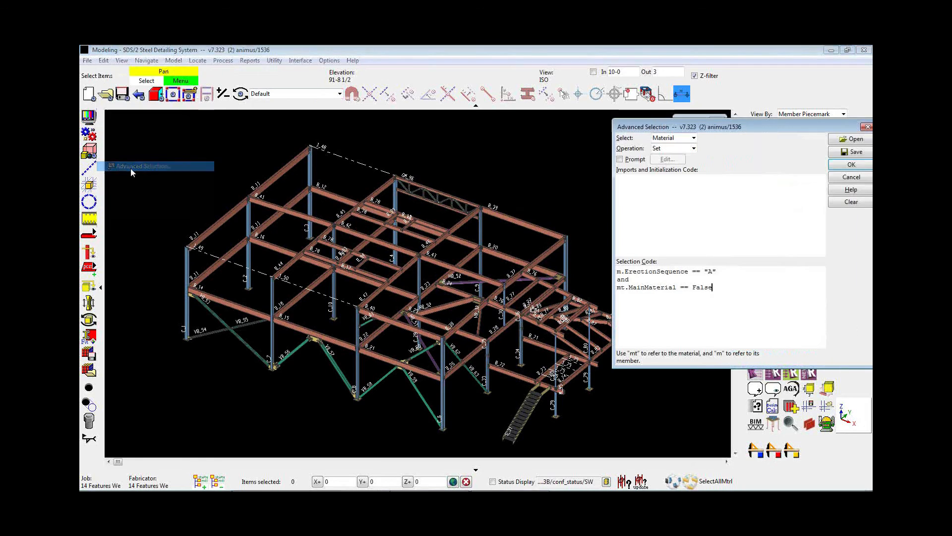
left_click_drag(696, 127, 521, 109)
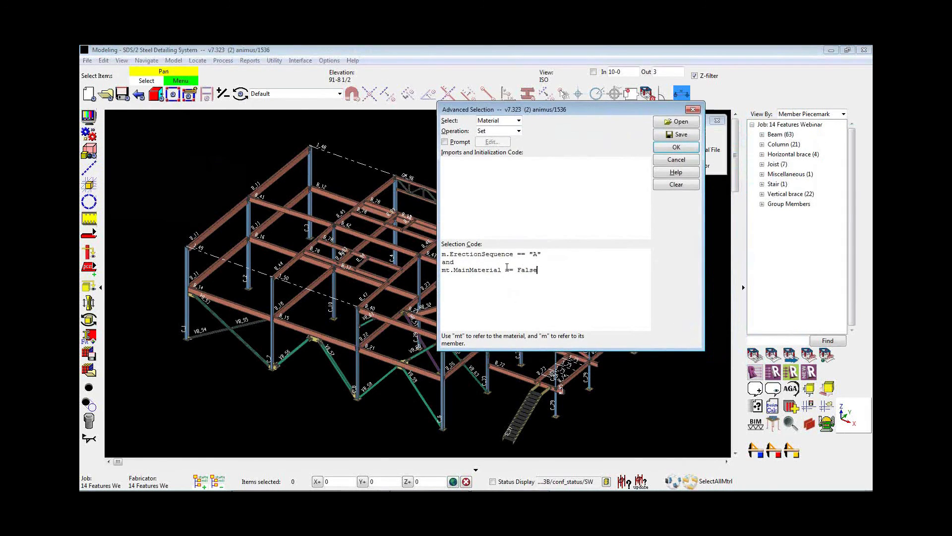
left_click_drag(444, 254, 542, 254)
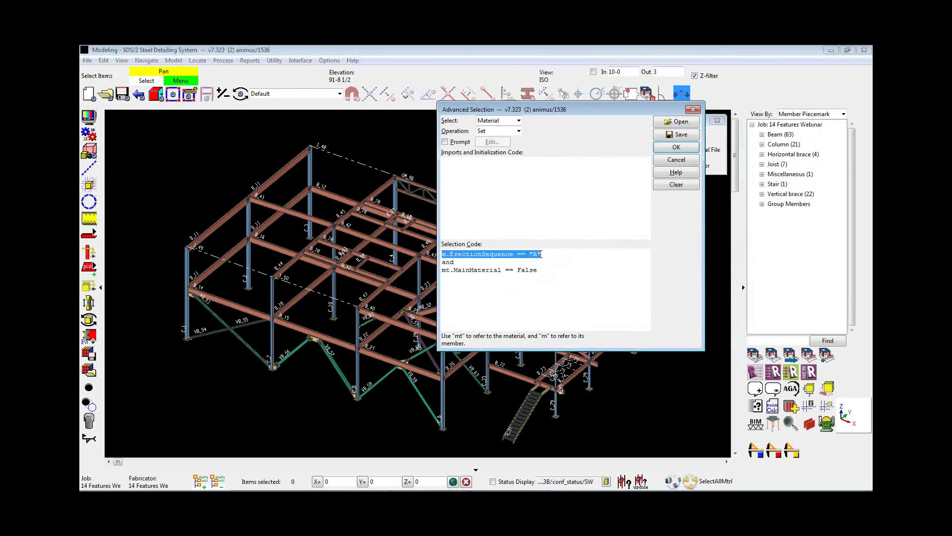
left_click(546, 256)
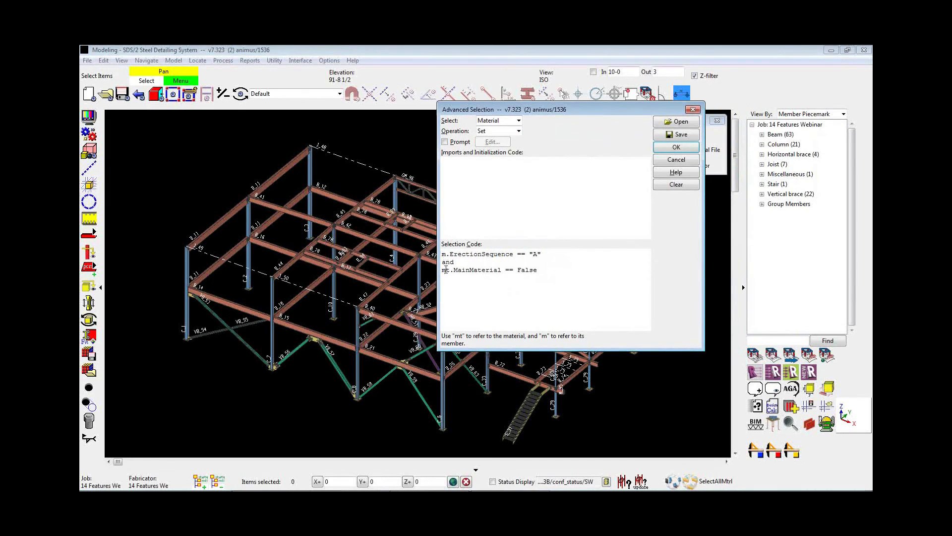
left_click_drag(444, 270, 548, 274)
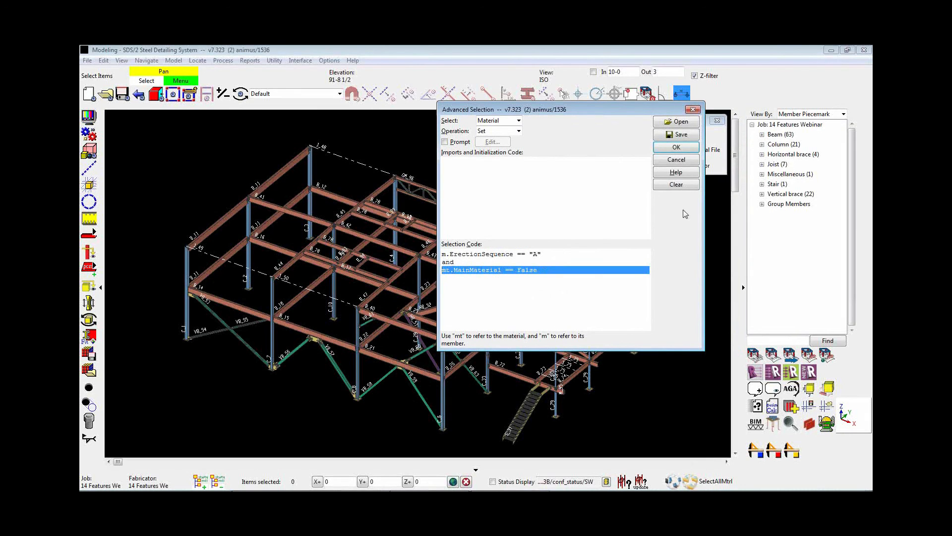
left_click(677, 147)
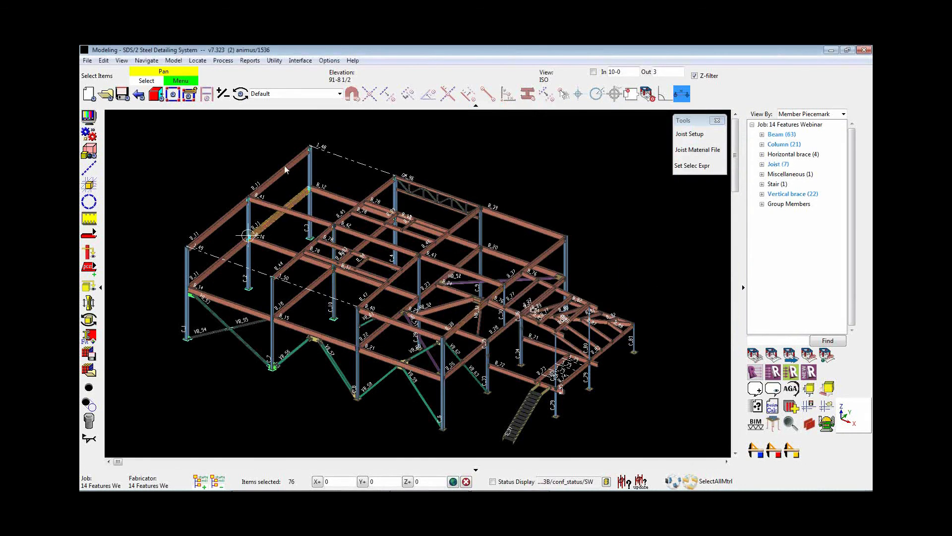
Examine which connection material is selected at the beam and column joints, comparing the sequence A area with the rest of the structure
scroll(312, 203, "up", 5)
scroll(437, 275, "up", 3)
middle_click_drag(420, 268, 401, 275, "shift")
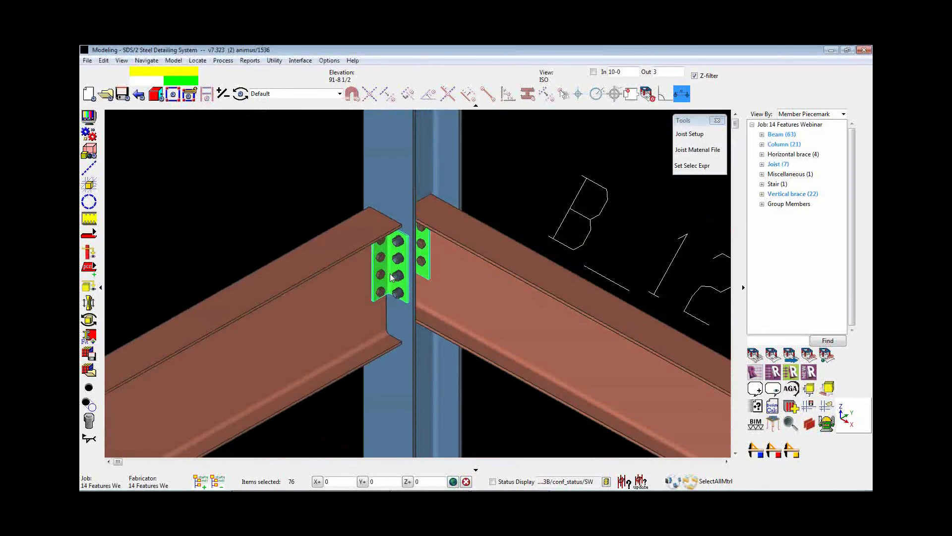
scroll(400, 297, "down", 6)
middle_click_drag(343, 326, 613, 291)
scroll(339, 317, "up", 5)
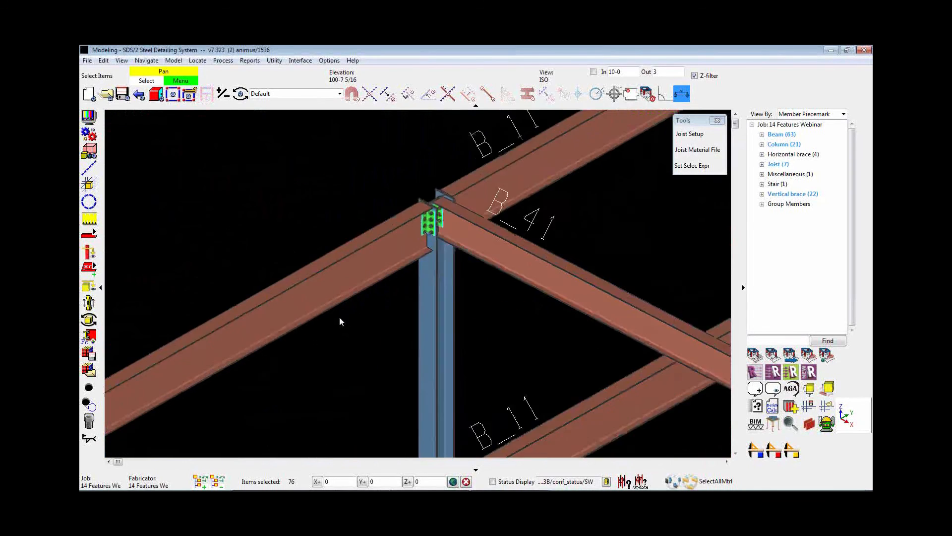
scroll(299, 156, "down", 5)
scroll(287, 340, "down", 6)
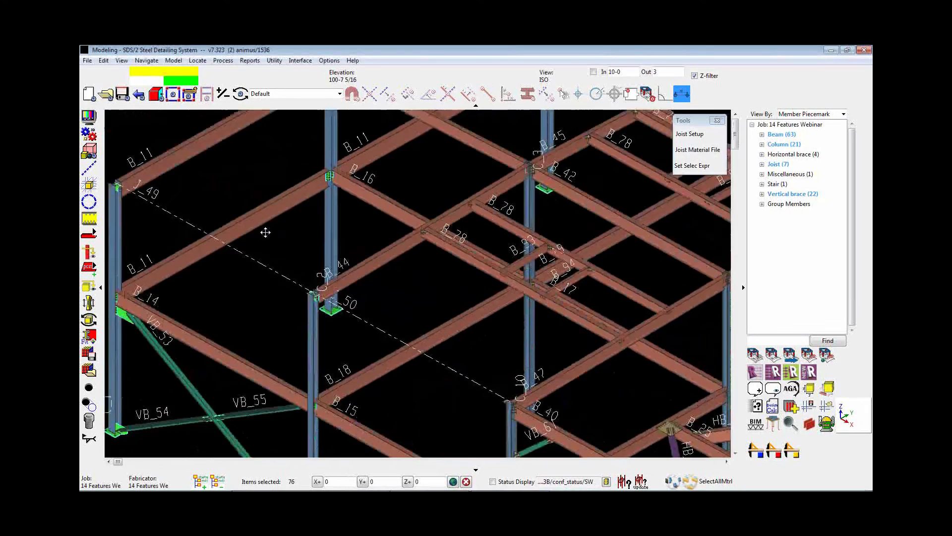
middle_click_drag(301, 447, 212, 319)
scroll(676, 421, "up", 4)
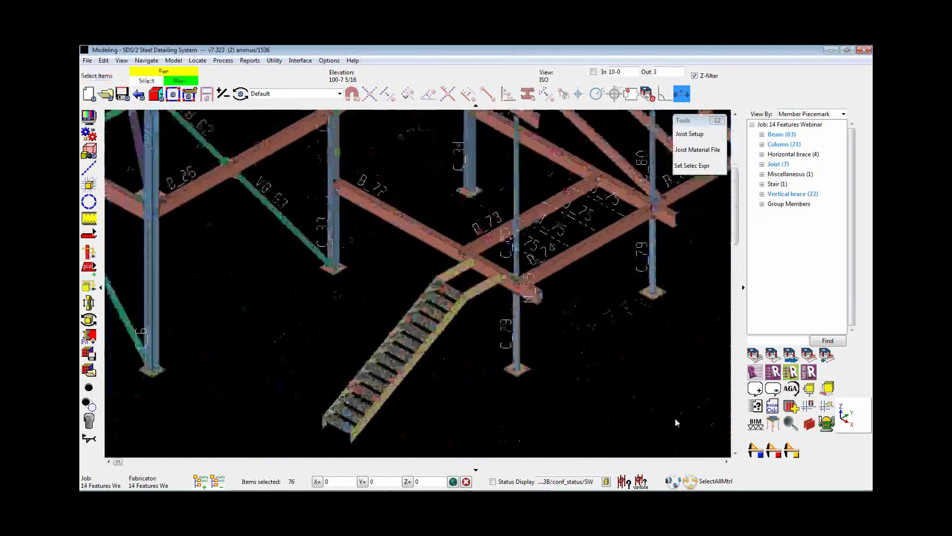
scroll(563, 389, "down", 4)
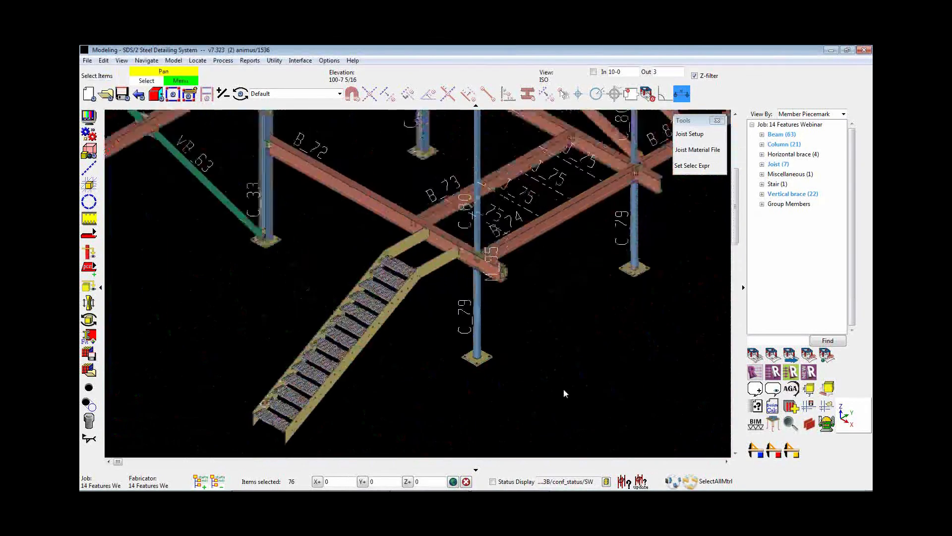
middle_click_drag(383, 312, 590, 456)
middle_click_drag(325, 301, 444, 401)
middle_click_drag(347, 332, 413, 345, "shift")
scroll(413, 345, "up", 8)
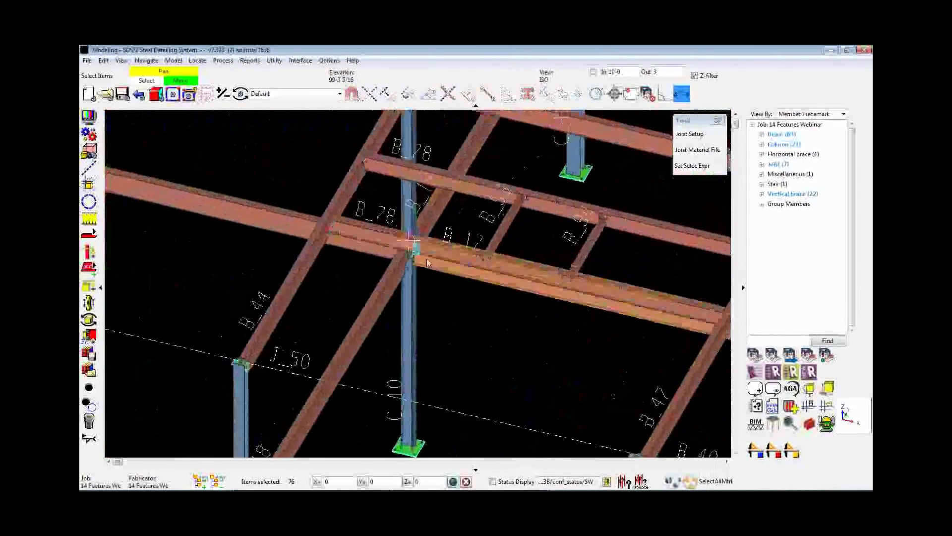
scroll(462, 396, "down", 8)
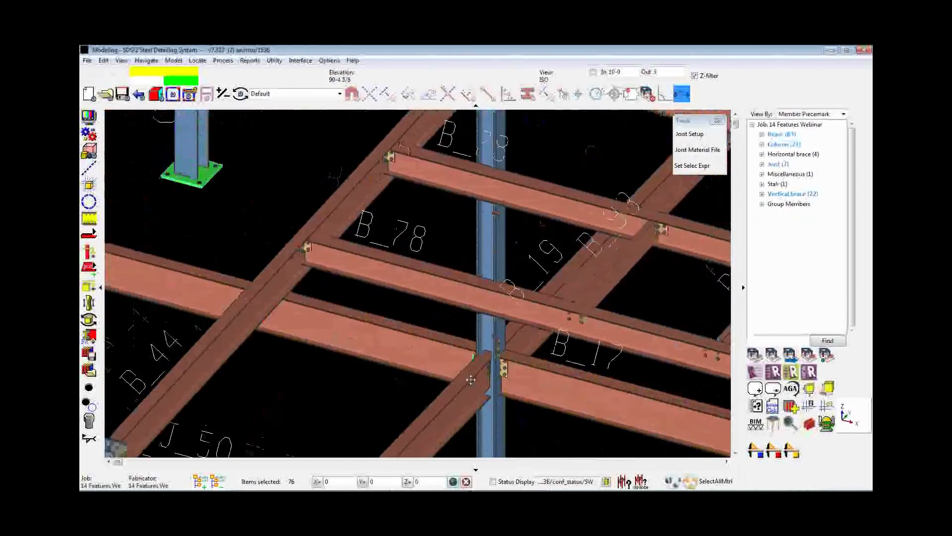
scroll(462, 395, "down", 8)
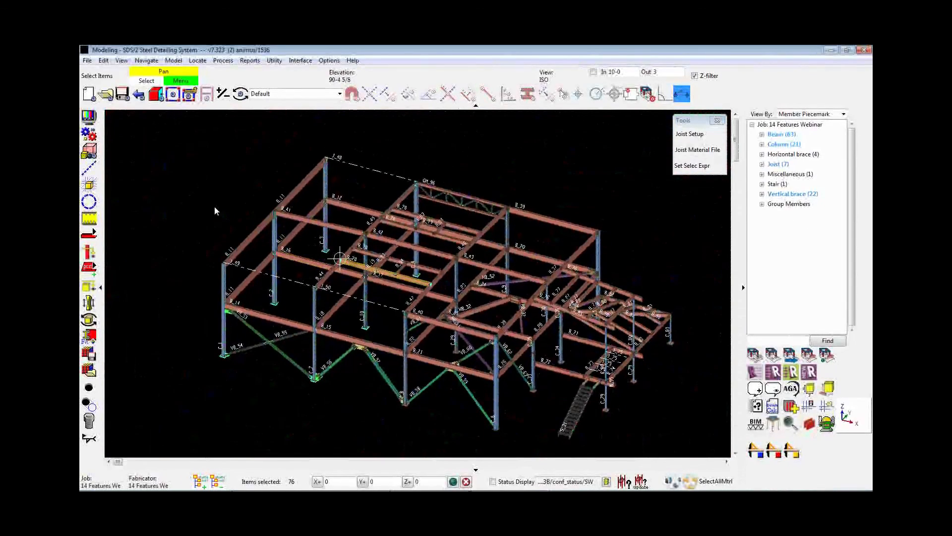
Save the current material selection as MTRLS_SEQA in the job's lists folder
left_click(104, 61)
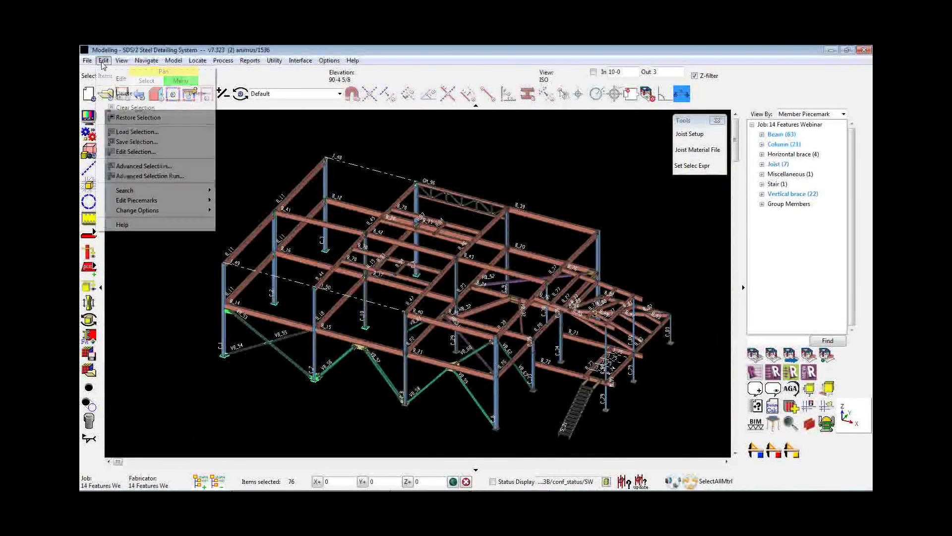
left_click(137, 142)
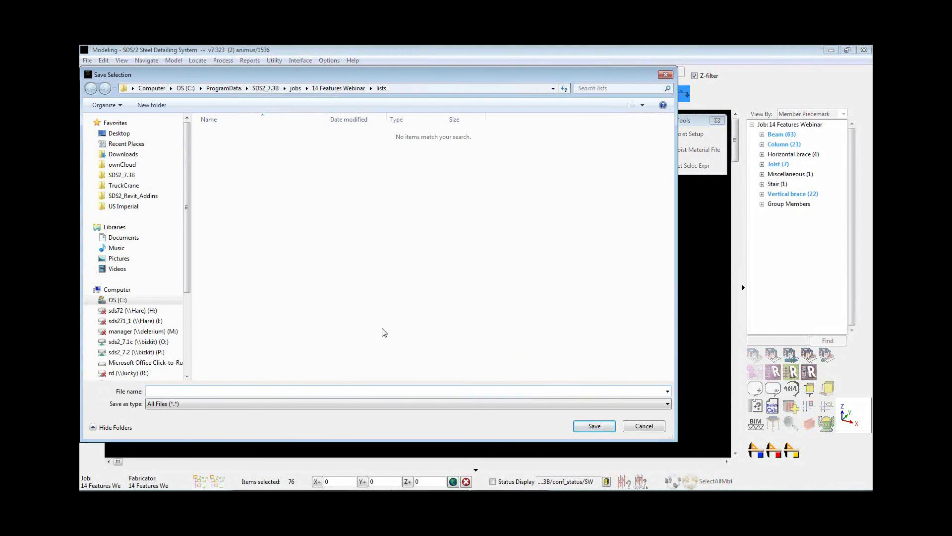
type("MTF")
type("LS_SEQA")
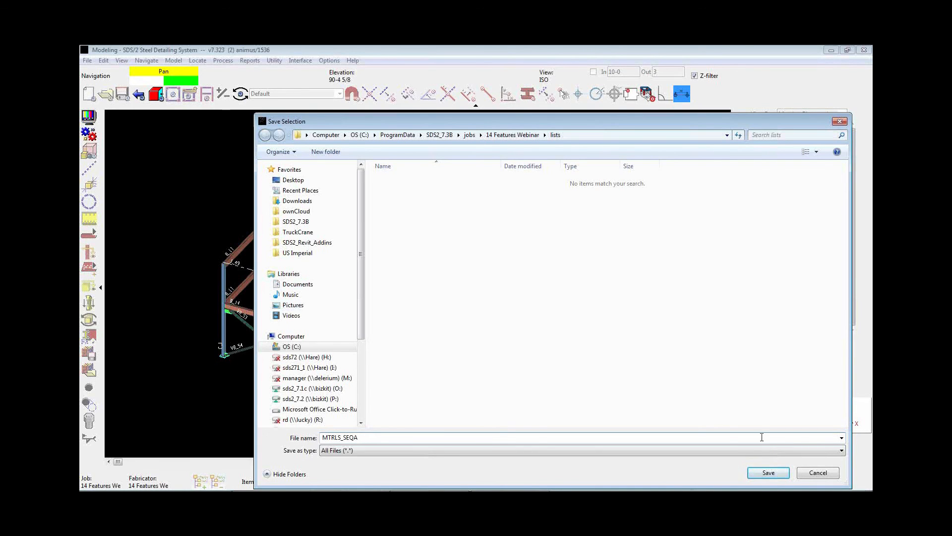
left_click(770, 474)
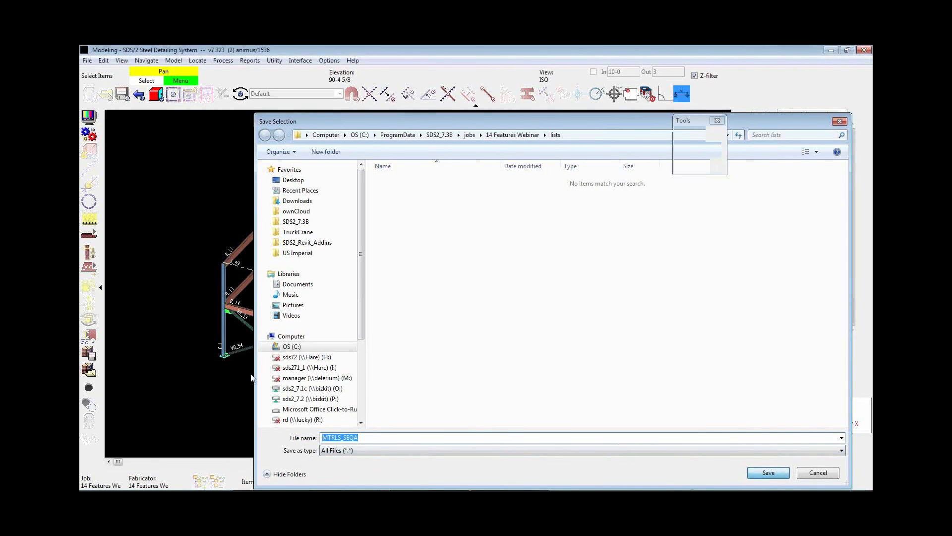
Load the saved selection MTRLS_SEQA and have it select material
scroll(263, 243, "up", 6)
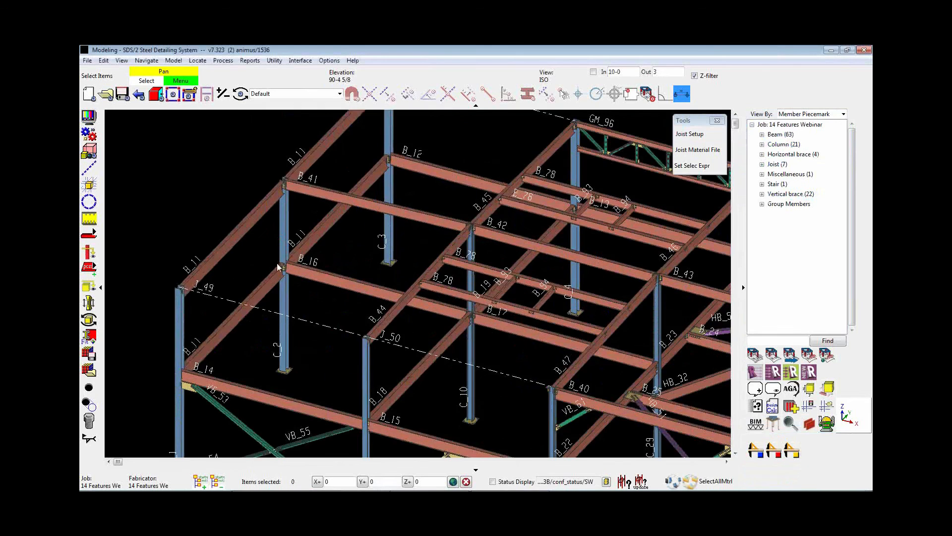
scroll(273, 299, "down", 6)
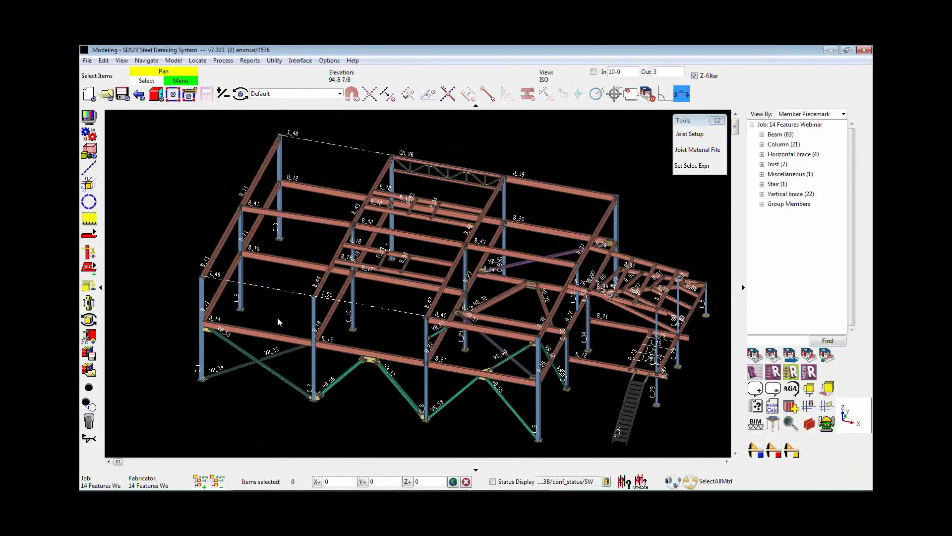
left_click(104, 61)
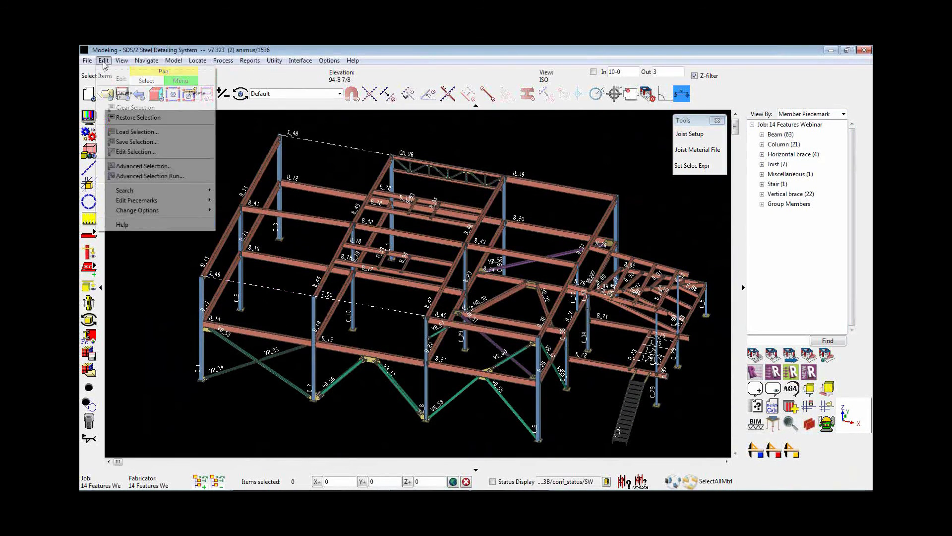
left_click(119, 134)
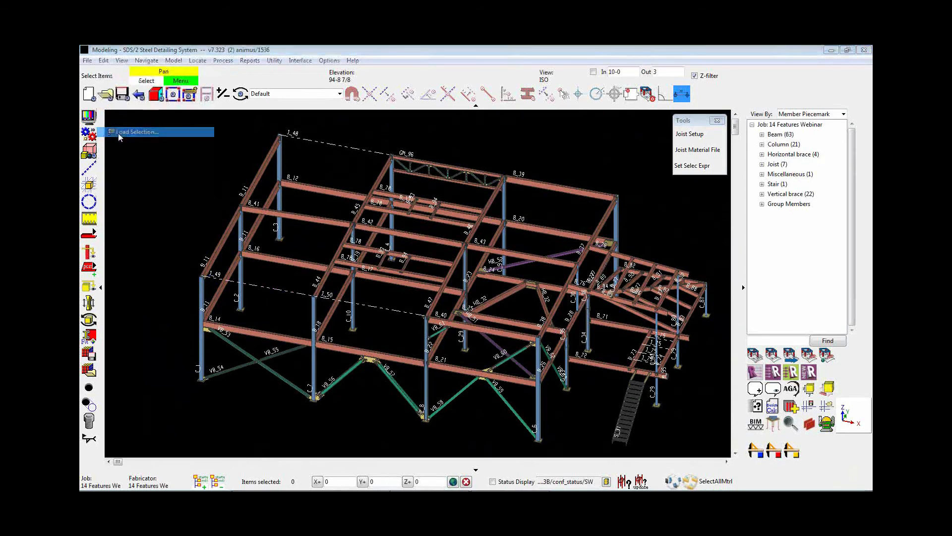
double_click(424, 182)
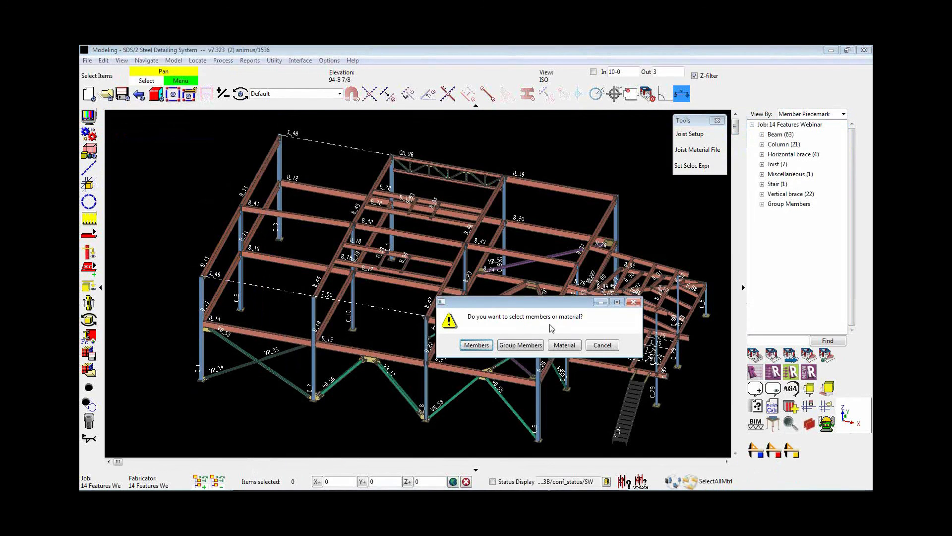
left_click(573, 352)
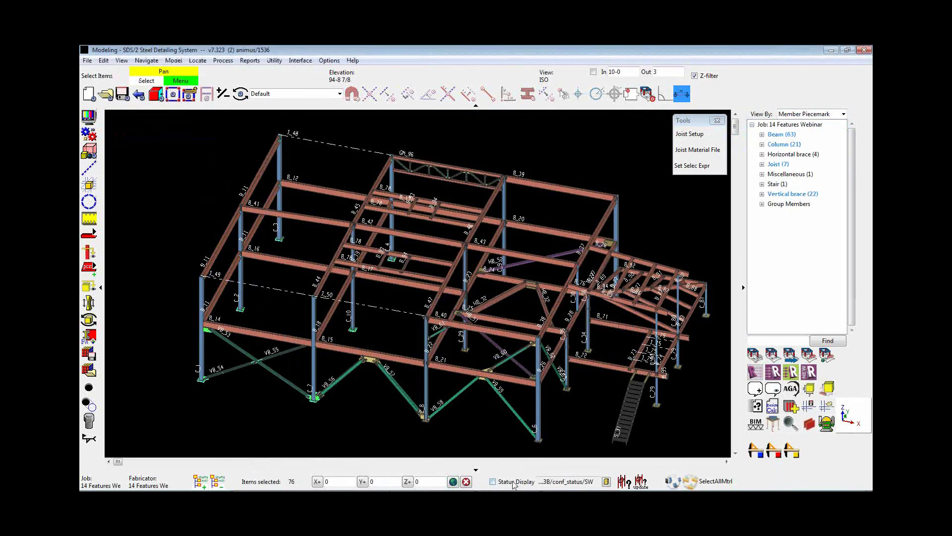
Inspect the reselected material around GM_96 and clear the selection
scroll(362, 154, "up", 3)
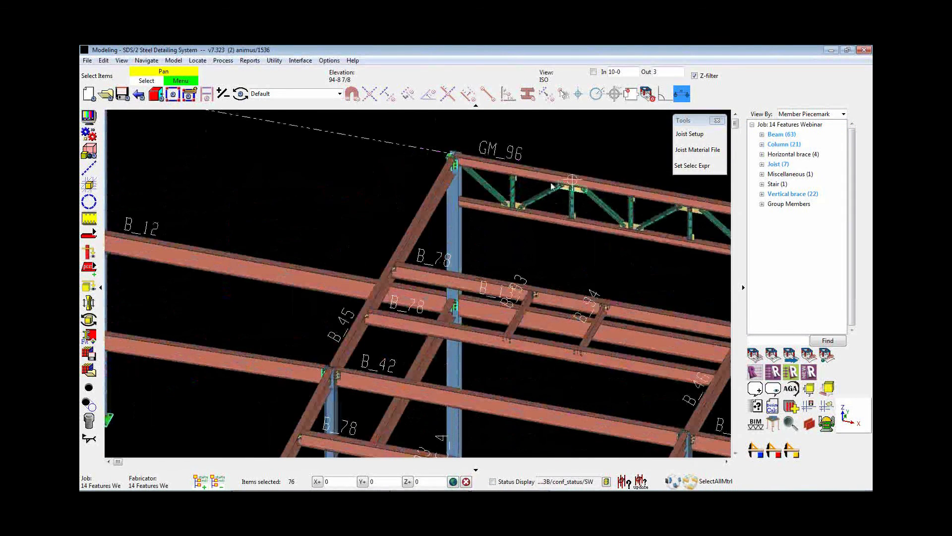
scroll(359, 148, "down", 3)
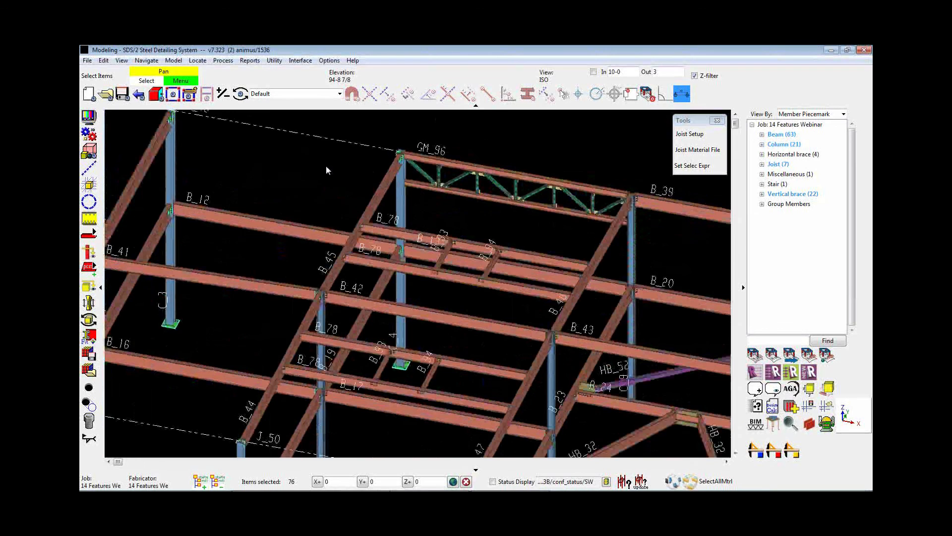
scroll(325, 171, "down", 3)
left_click(323, 176)
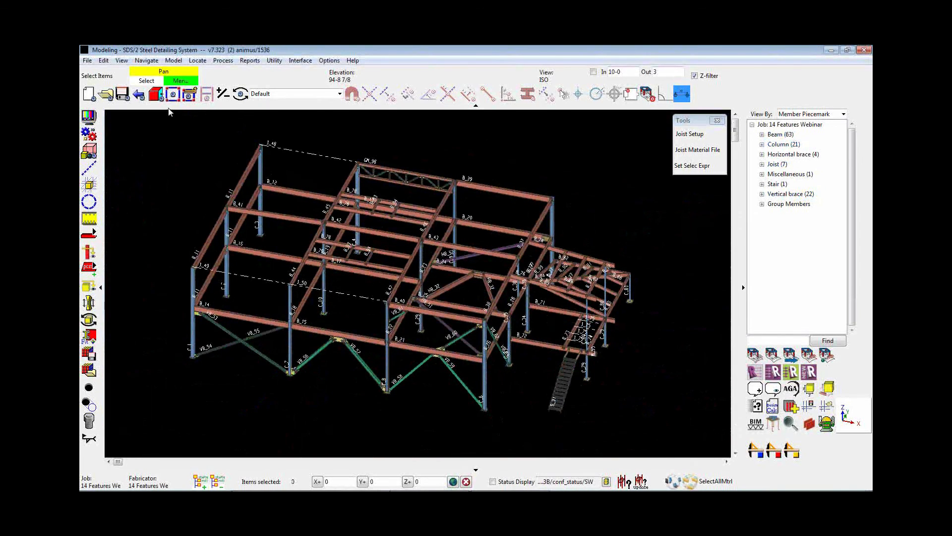
Run an Advanced Selection on Members using only the code m.ErectionSequence == "A", removing the main material condition
left_click(110, 60)
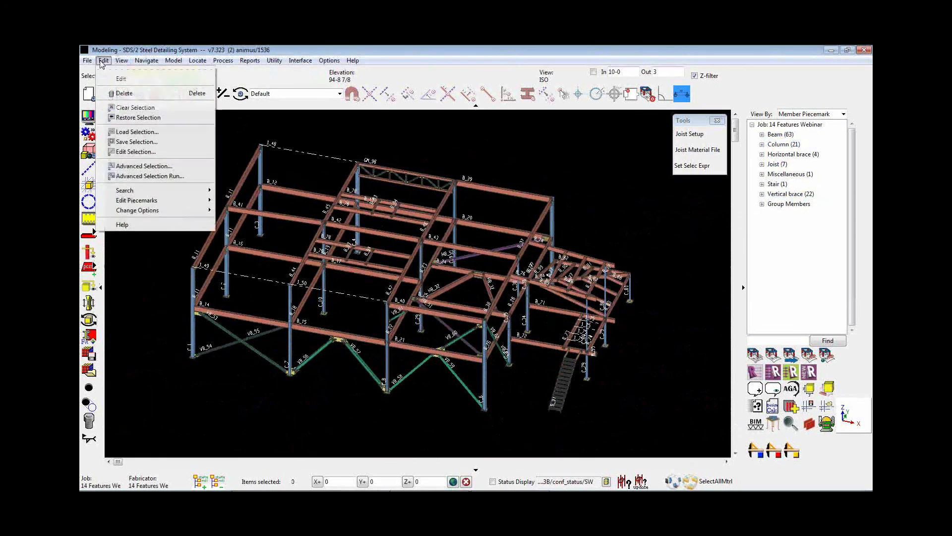
left_click(135, 171)
left_click_drag(551, 270, 439, 267)
key("Delete")
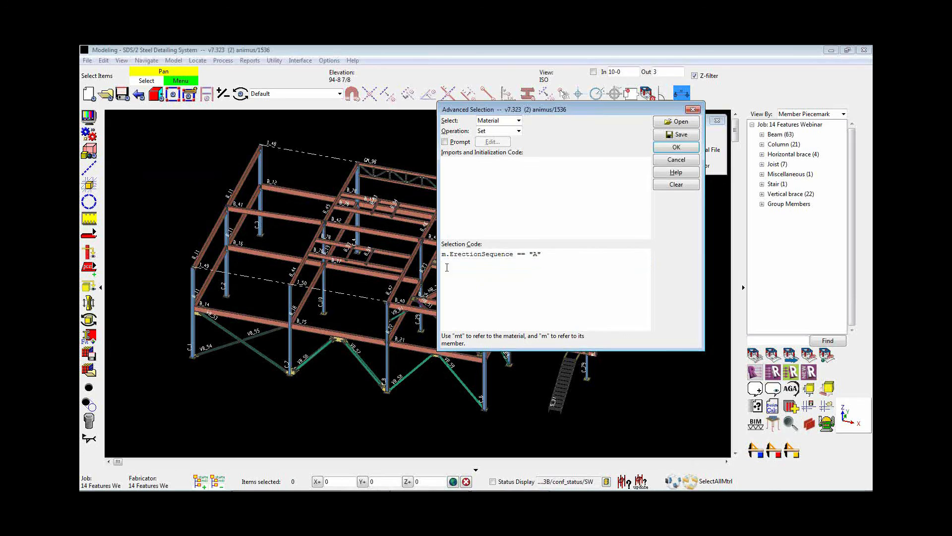
left_click(505, 122)
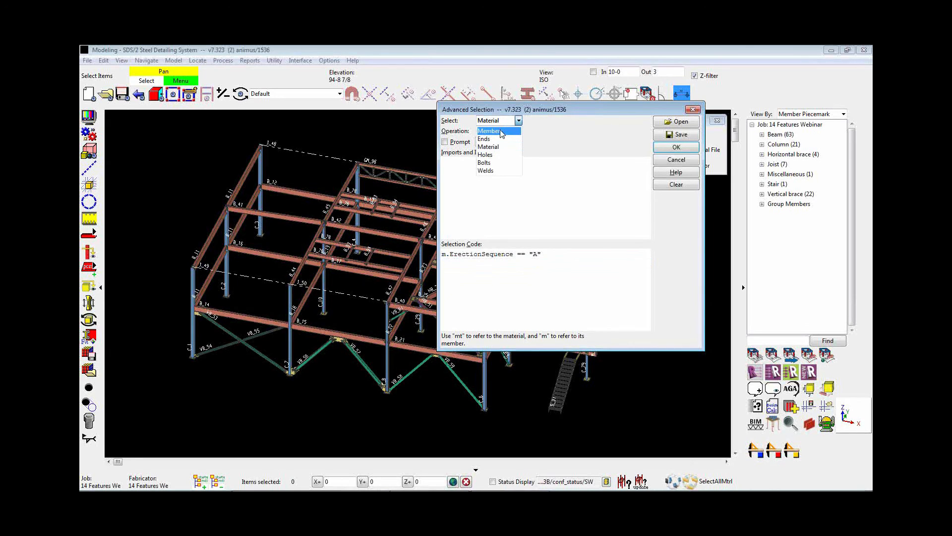
left_click(499, 131)
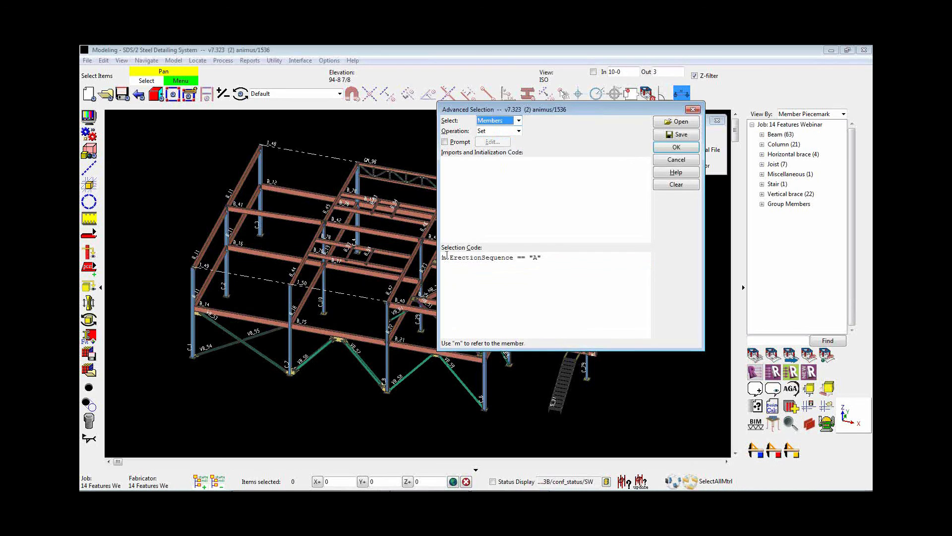
left_click(676, 148)
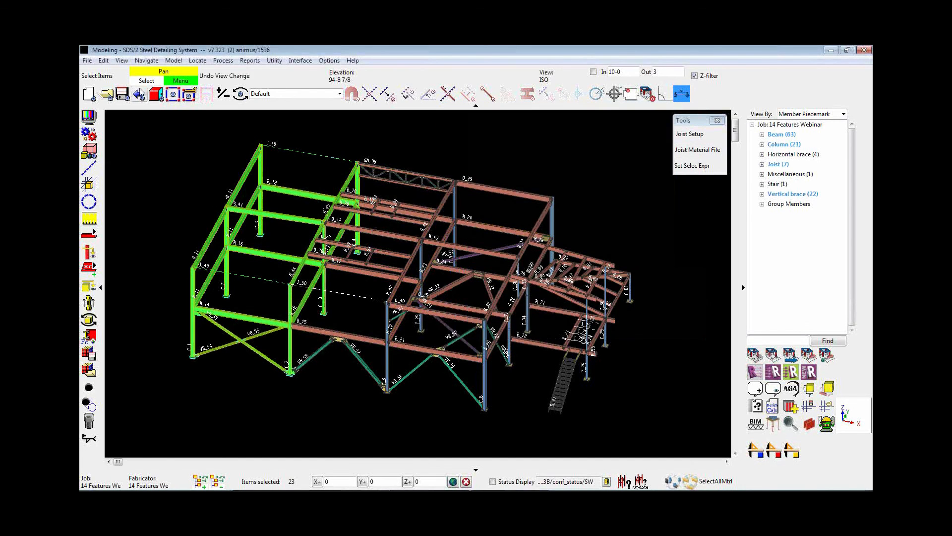
Save the current member selection as MEMS_SEQA in the job's lists folder
left_click(103, 61)
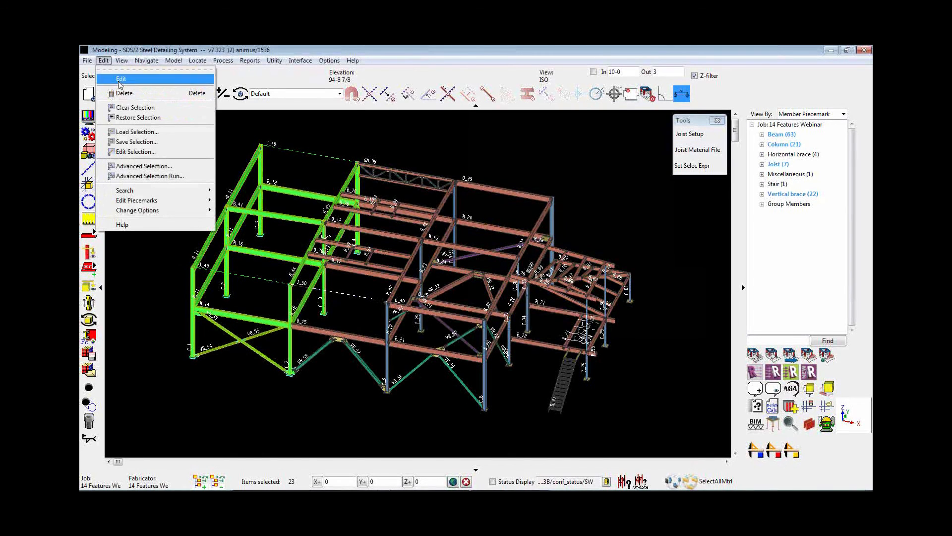
left_click(128, 143)
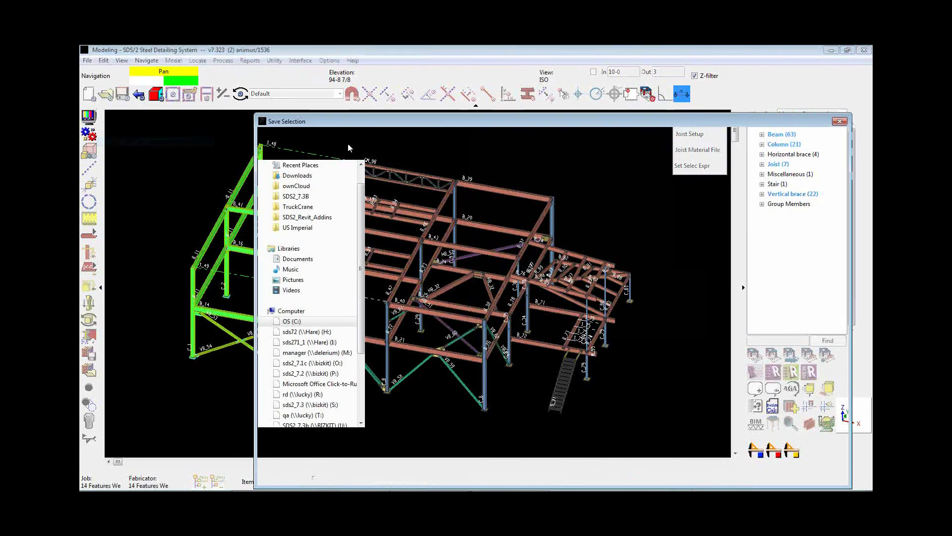
type("MEMS")
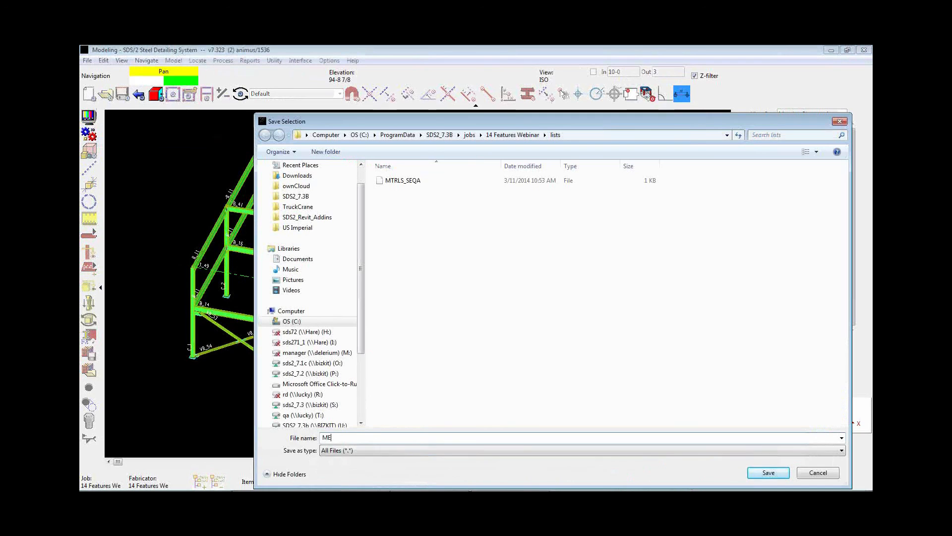
type("SEA")
left_click(766, 473)
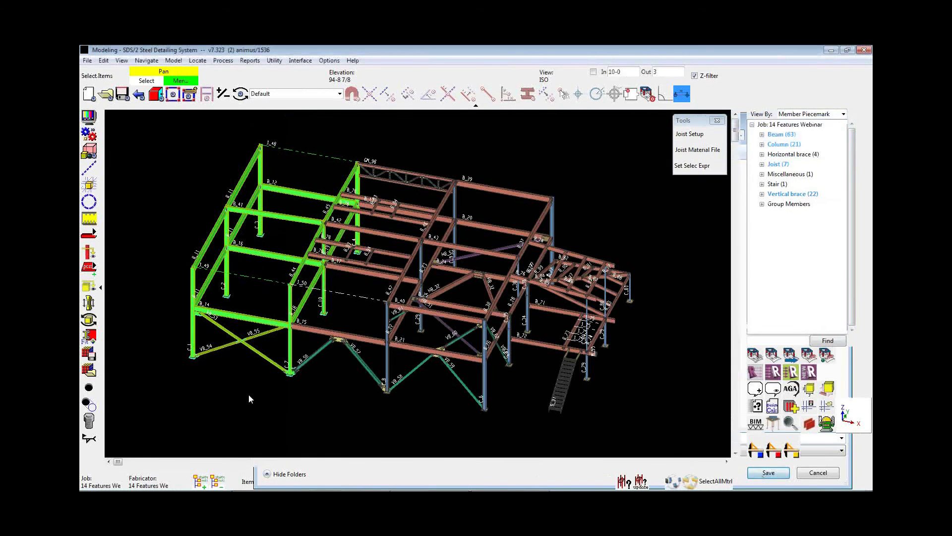
Load the saved selection MEMS_SEQA so that it selects members, and clear the selection after viewing it
left_click(103, 60)
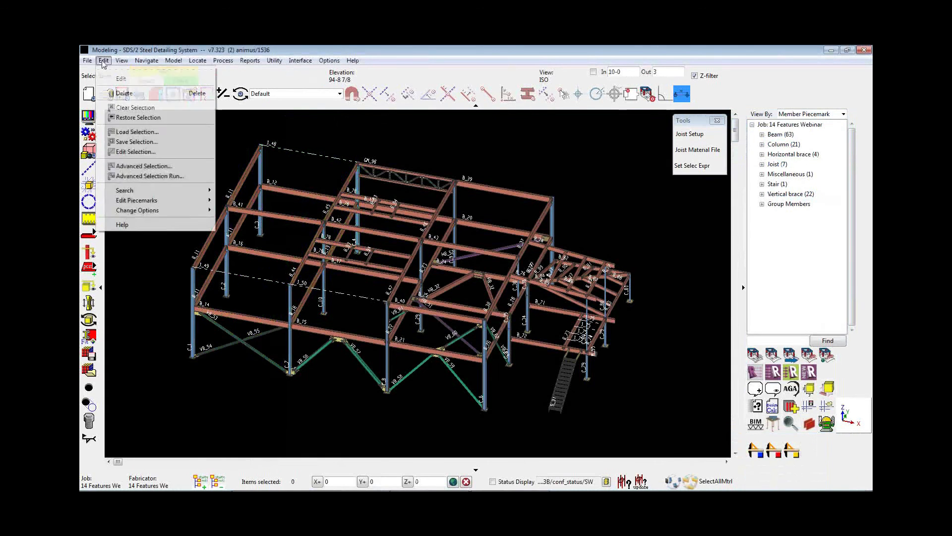
left_click(147, 131)
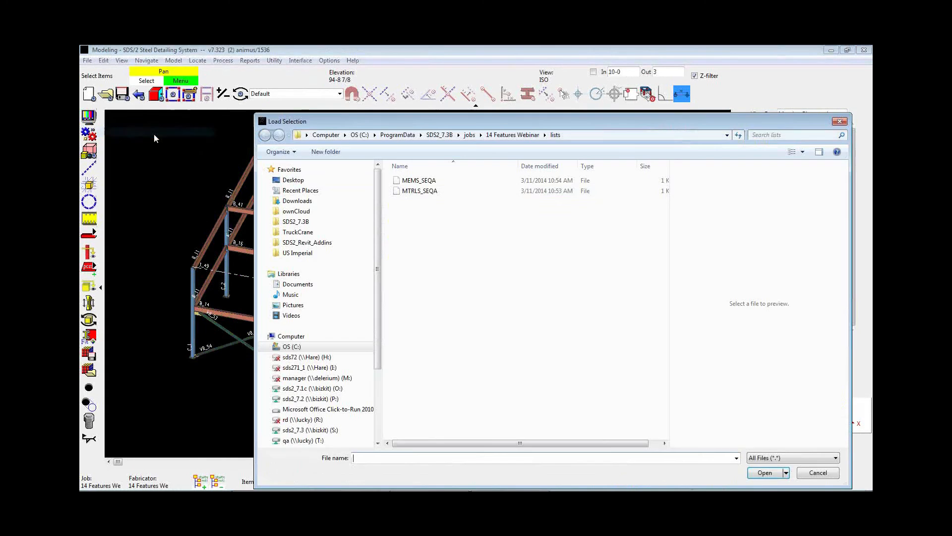
double_click(419, 180)
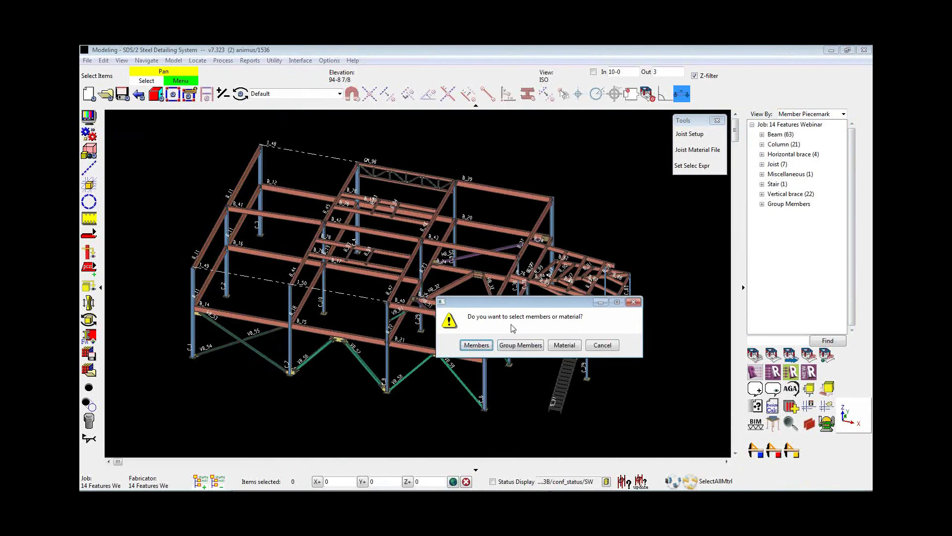
left_click(476, 345)
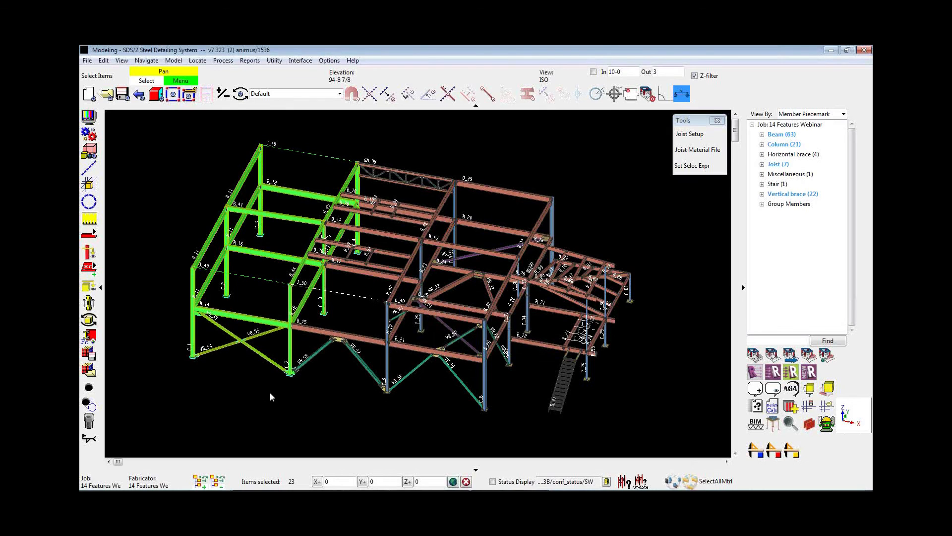
left_click(350, 401)
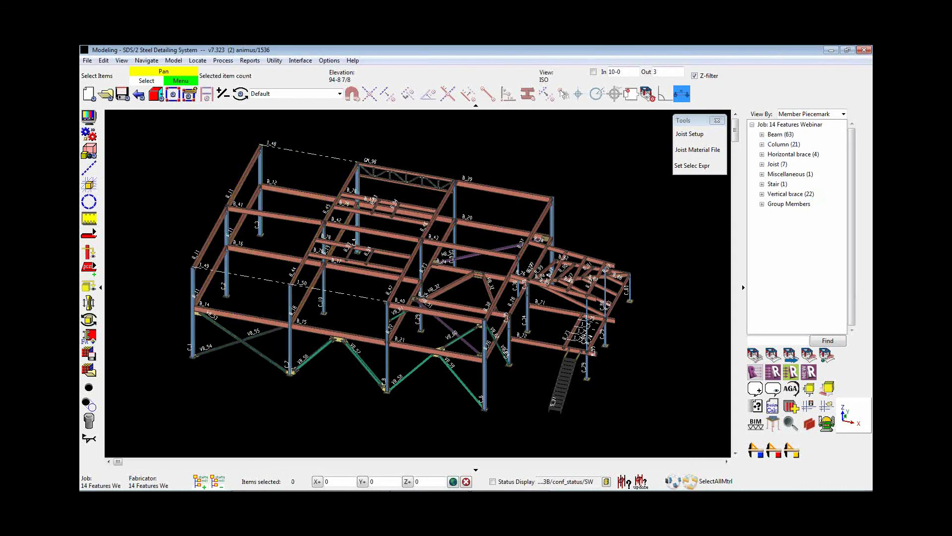
Switch to the SDS/2 Main Menu window and start the MRP export with the FabTrol export type
left_click(292, 482)
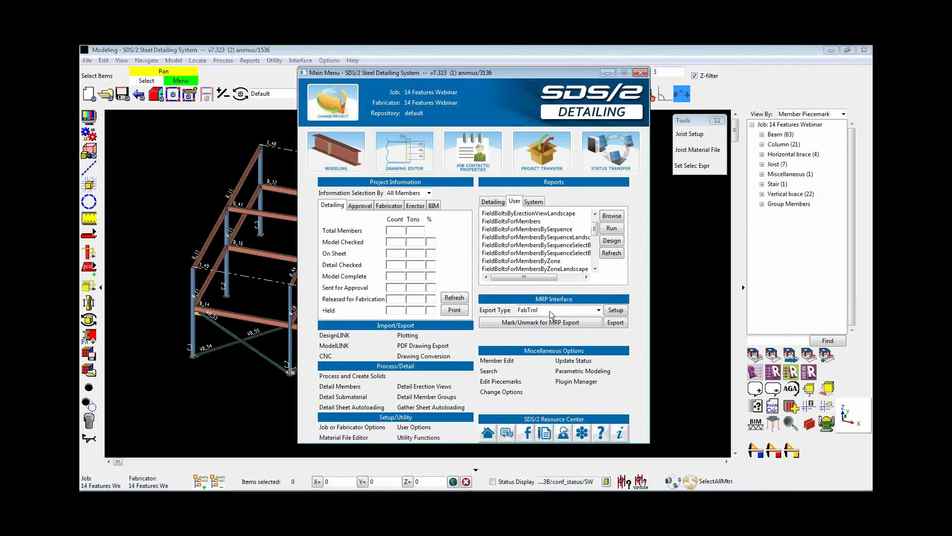
left_click(615, 323)
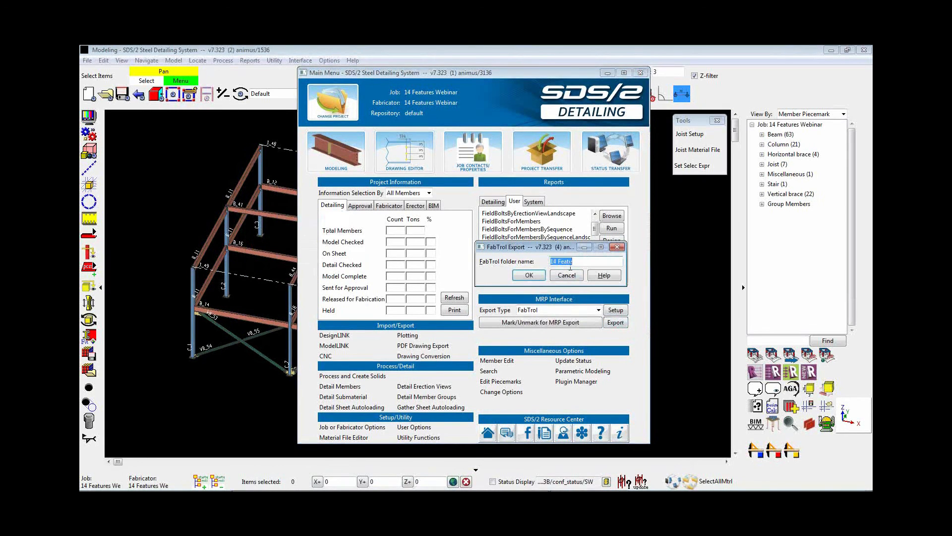
Set the FabTrol export folder name to DEMO, load the saved piecemark selection MEMS_SEQA, and cancel the export
type("DEMO")
left_click(542, 275)
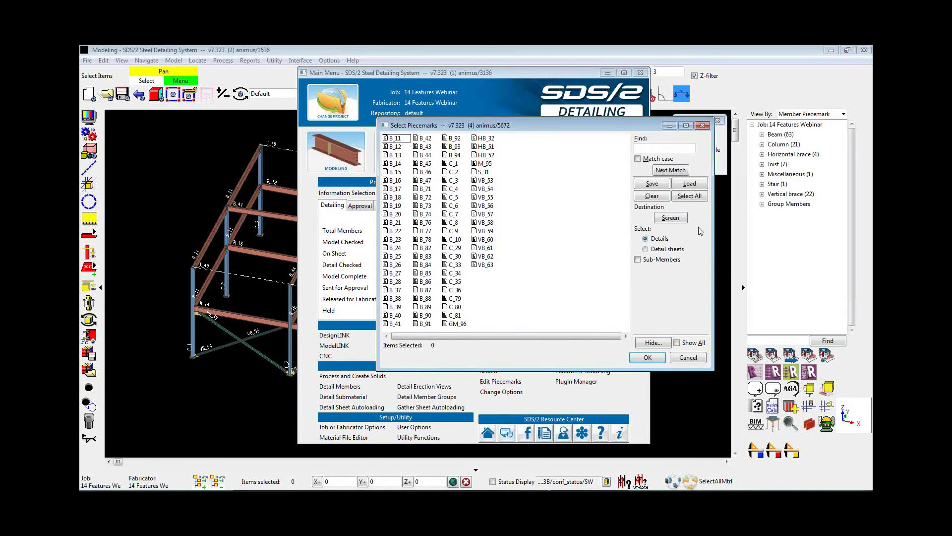
left_click(690, 184)
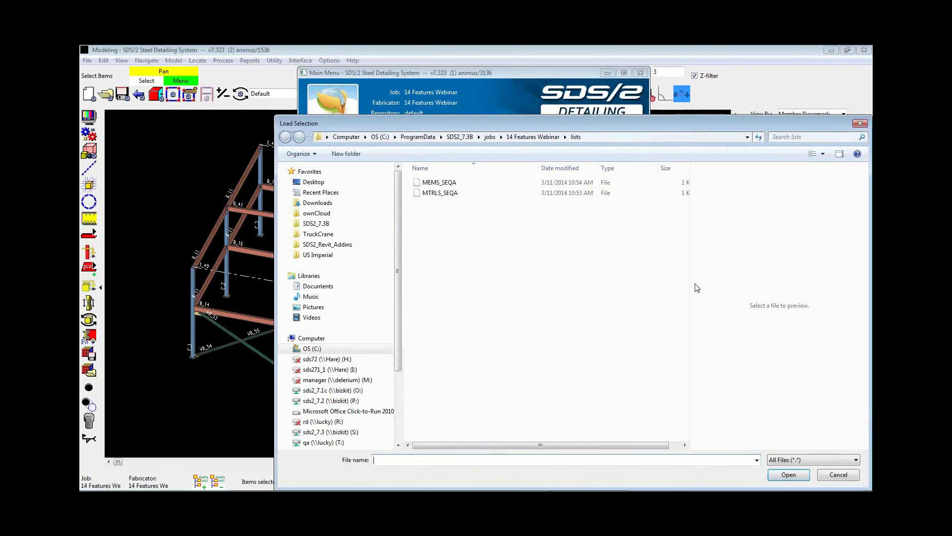
left_click(444, 184)
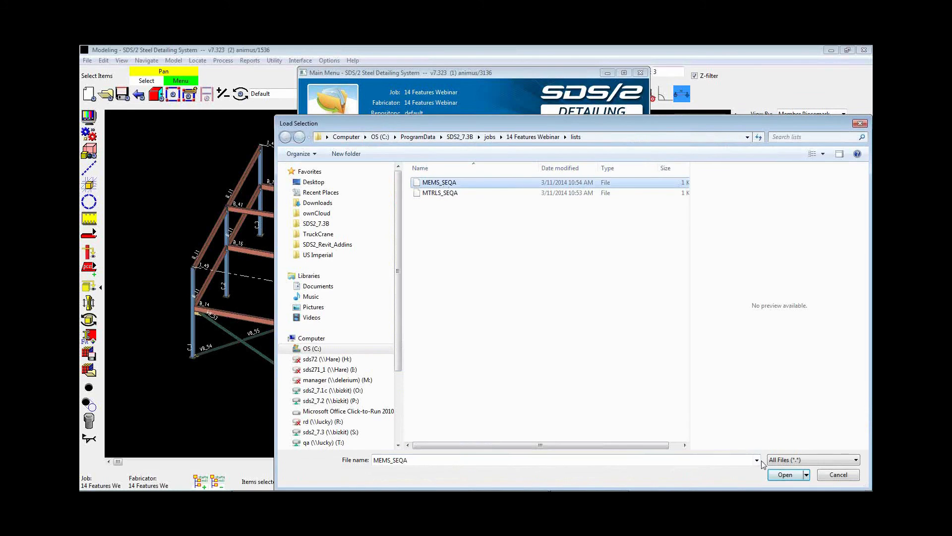
left_click(785, 474)
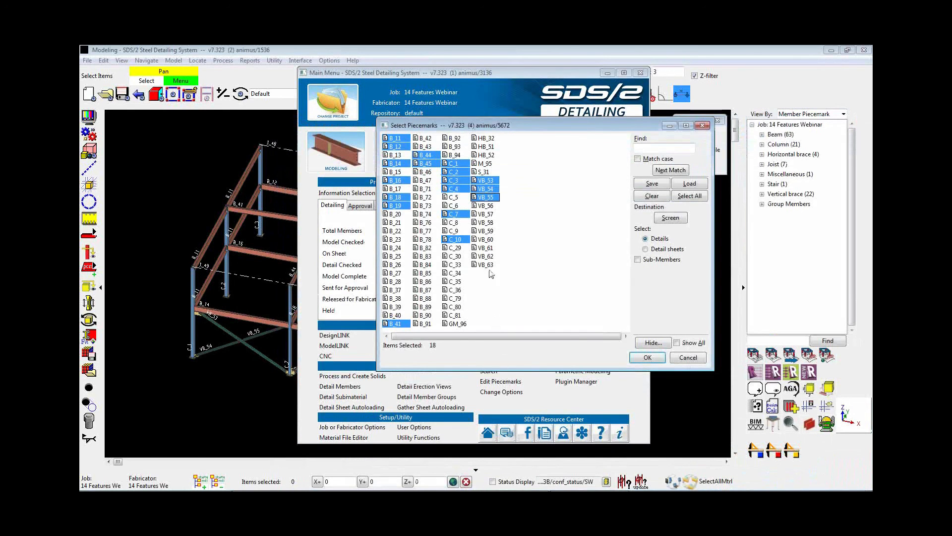
left_click(687, 358)
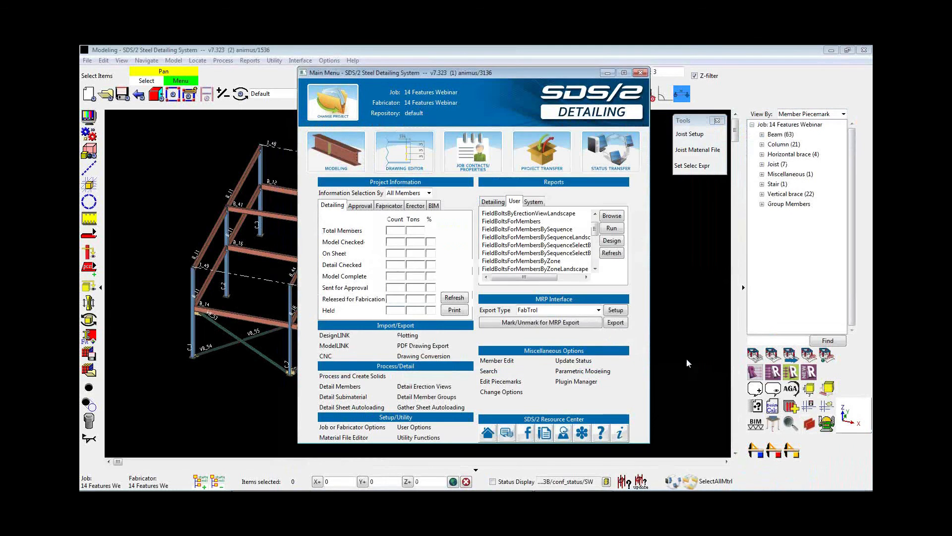
Start the MaterialSummarySelectByDetail user report, load the MEMS_SEQA piecemark selection, and cancel the selection
scroll(599, 228, "up", 2)
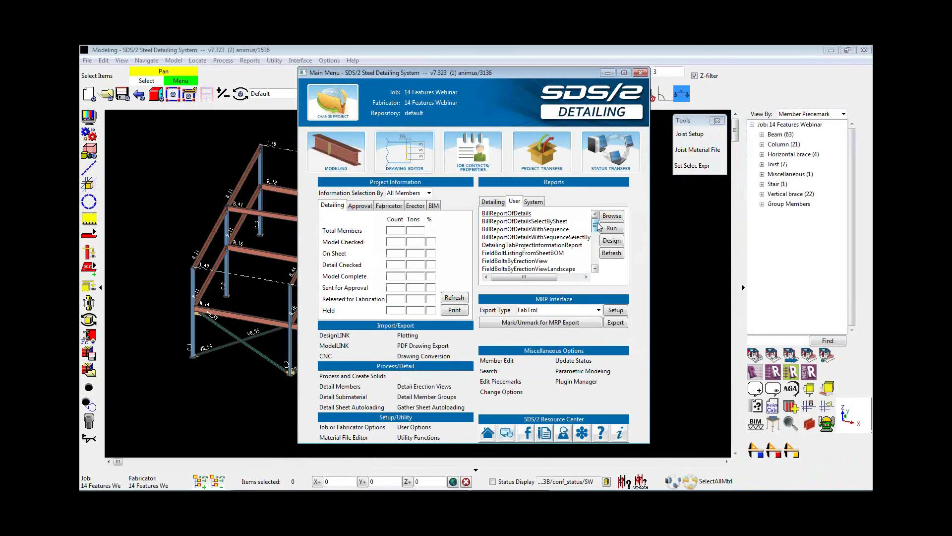
left_click_drag(597, 224, 600, 249)
left_click(563, 253)
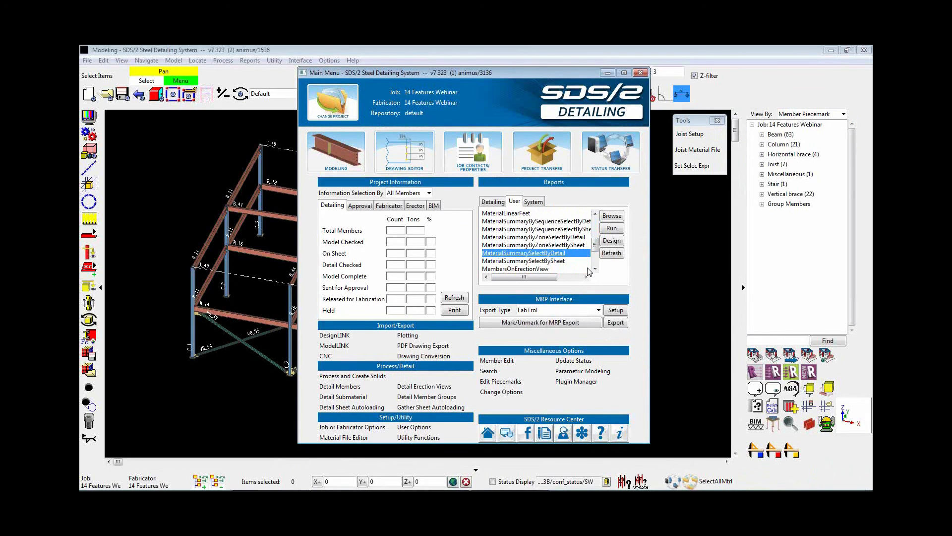
left_click(613, 228)
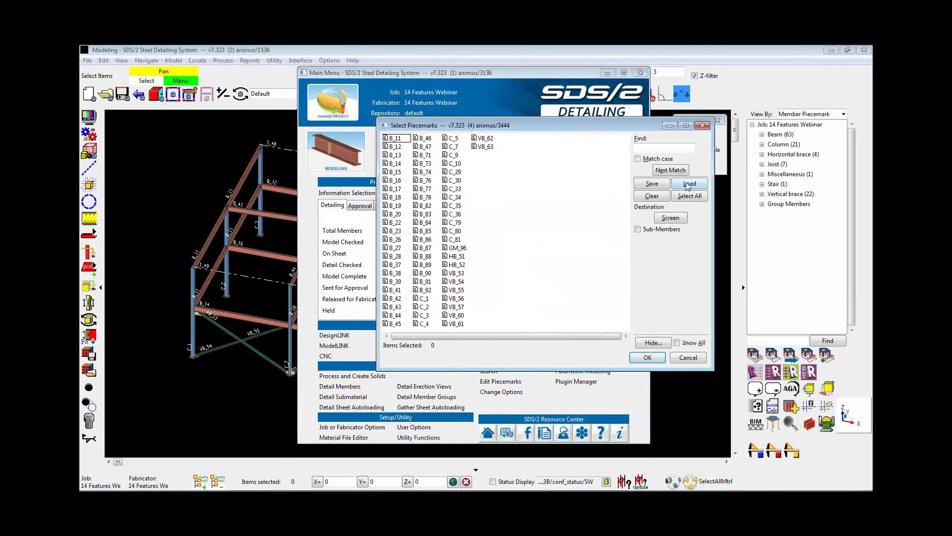
left_click(688, 183)
double_click(446, 184)
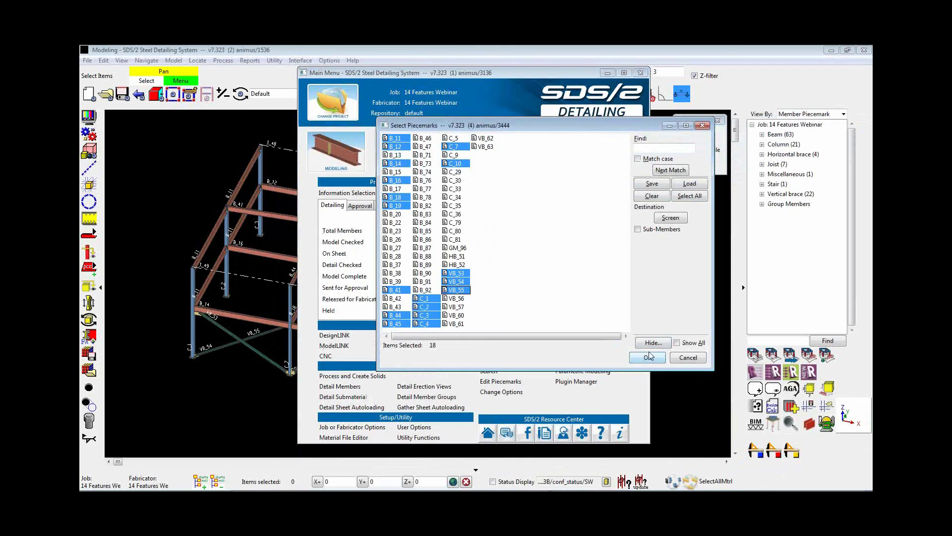
left_click(688, 358)
key("Return")
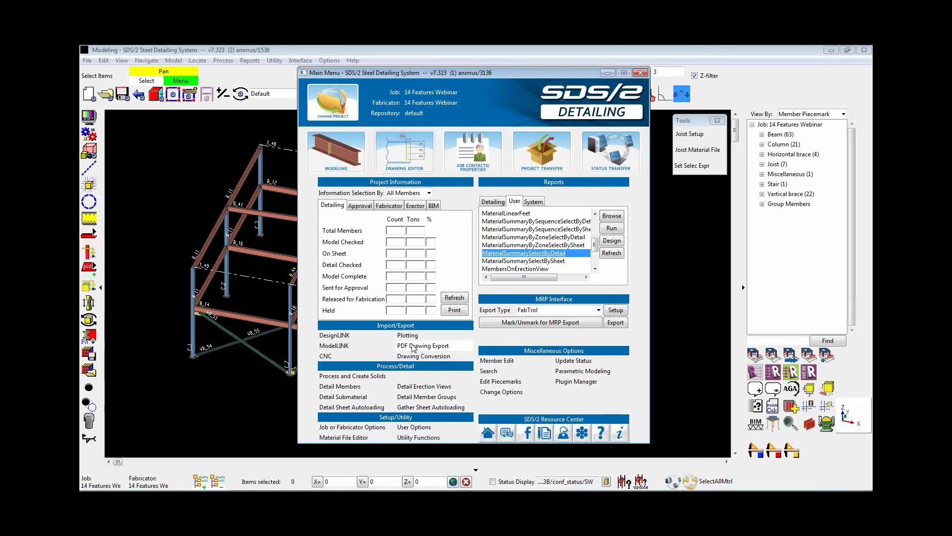
Start a PDF drawing export, exclude detail and erection sheets, load the MTRLS_SEQA list in place of the full selection, and cancel
left_click(425, 347)
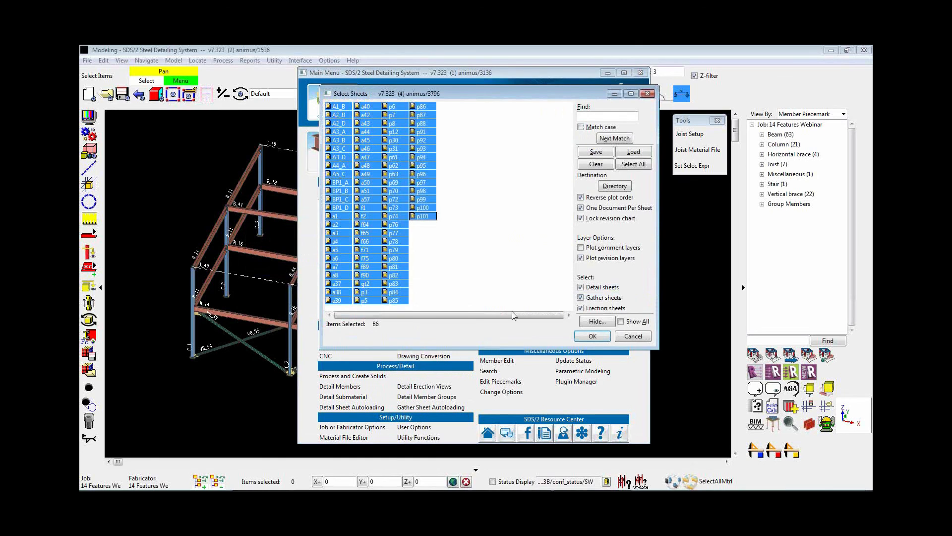
left_click(604, 167)
left_click(601, 288)
left_click(599, 308)
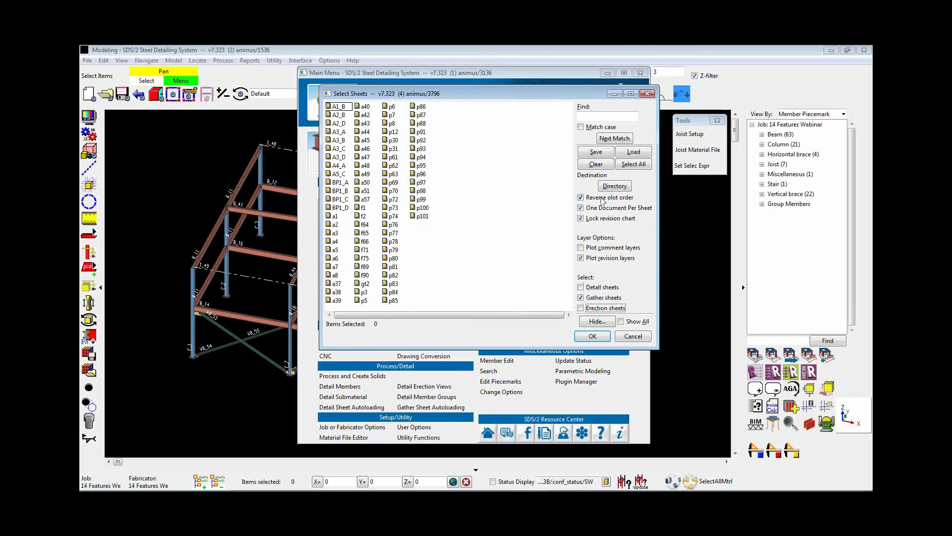
left_click(633, 152)
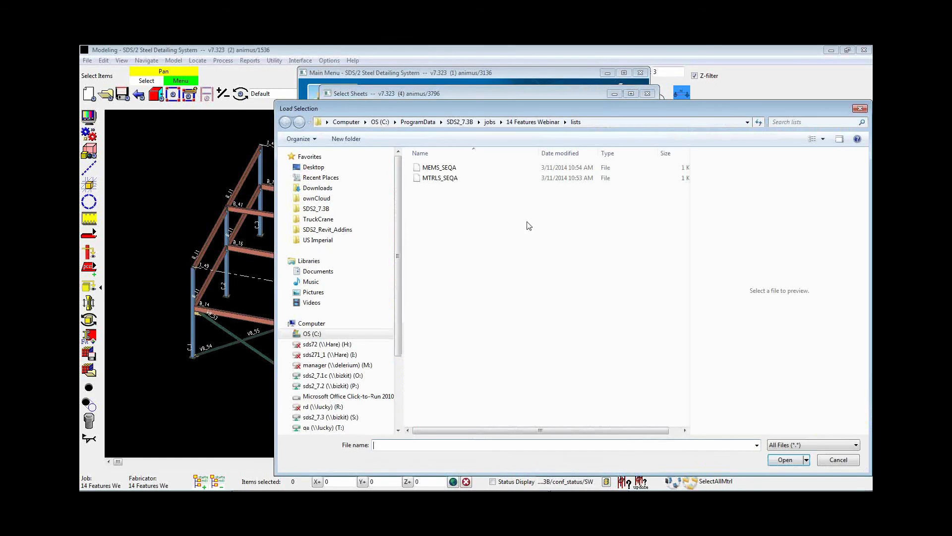
left_click(442, 178)
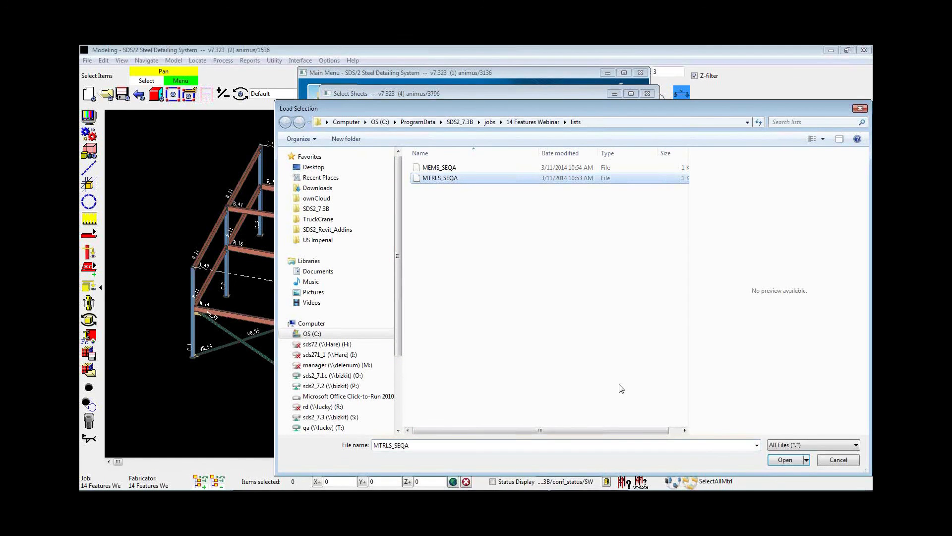
left_click(796, 461)
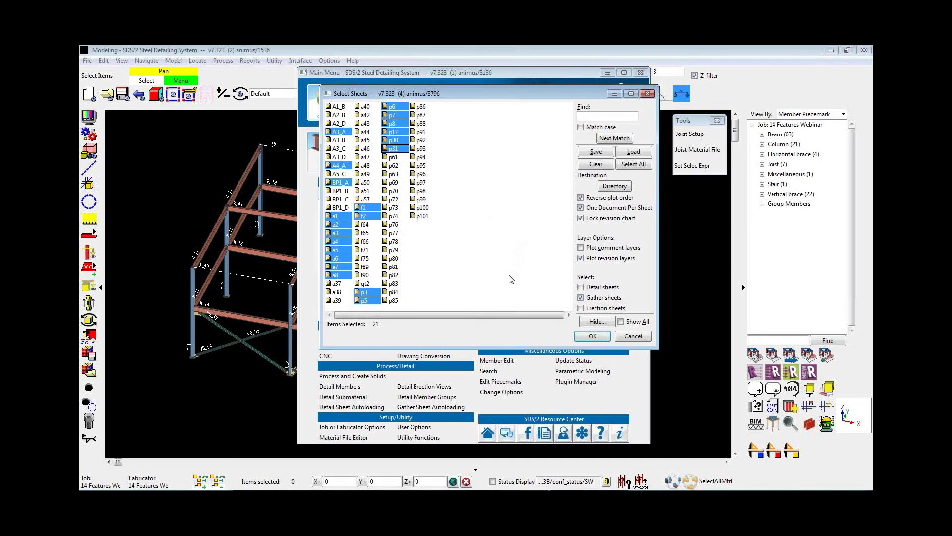
left_click(634, 336)
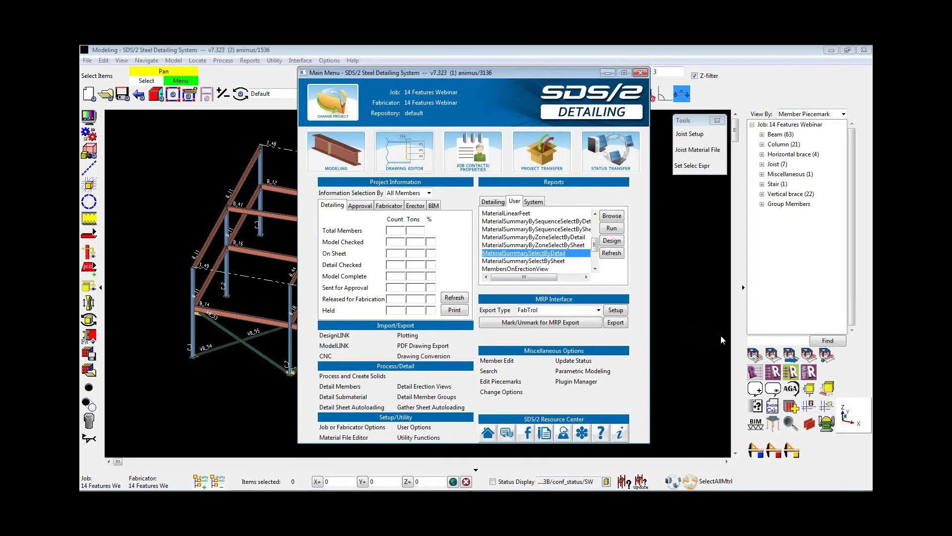
Bring back the SDS/2 Main Menu and run the FieldBoltsForMembers user report
left_click(692, 325)
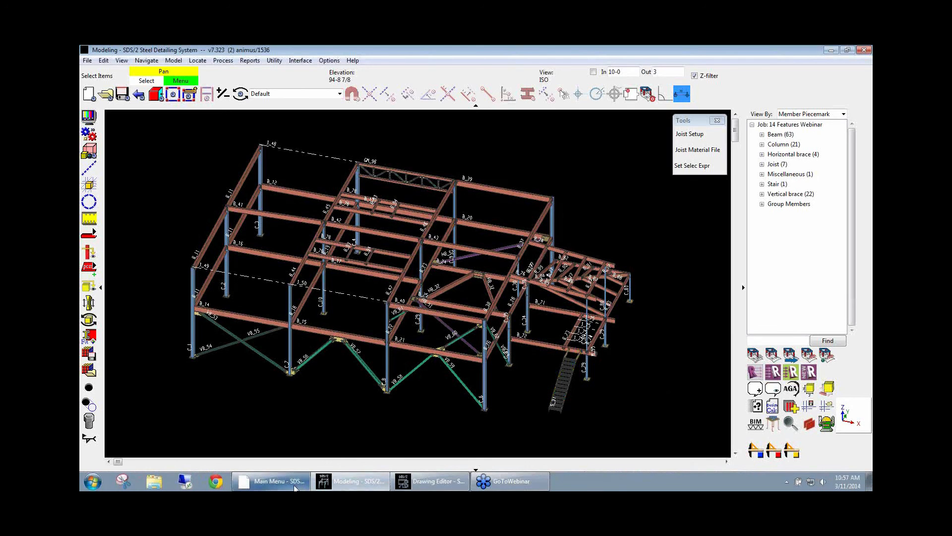
mouse_move(294, 487)
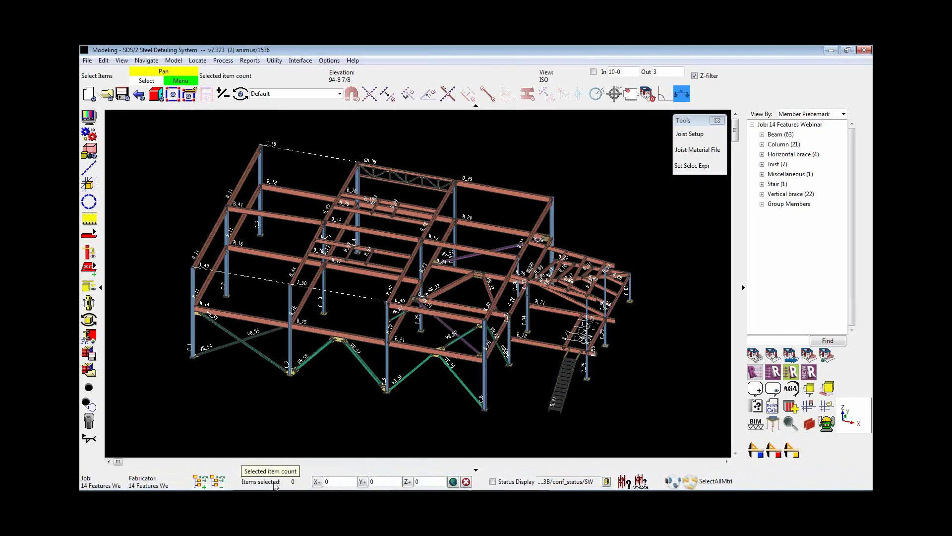
left_click(276, 483)
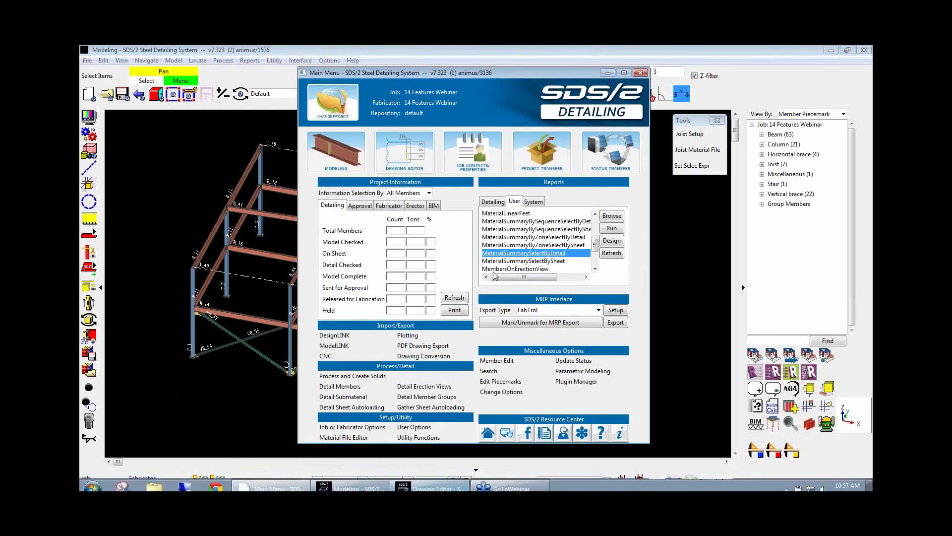
left_click_drag(593, 244, 596, 219)
left_click(570, 238)
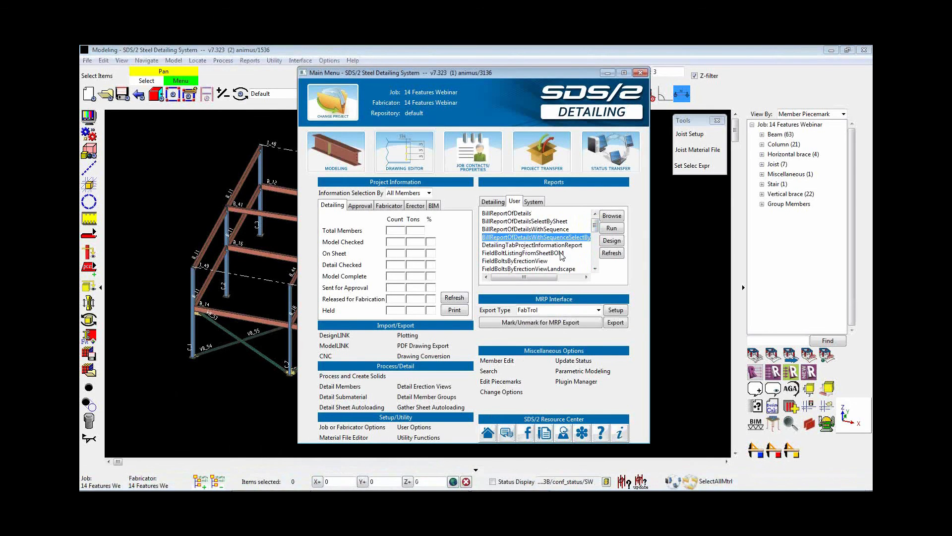
left_click(594, 268)
left_click(595, 268)
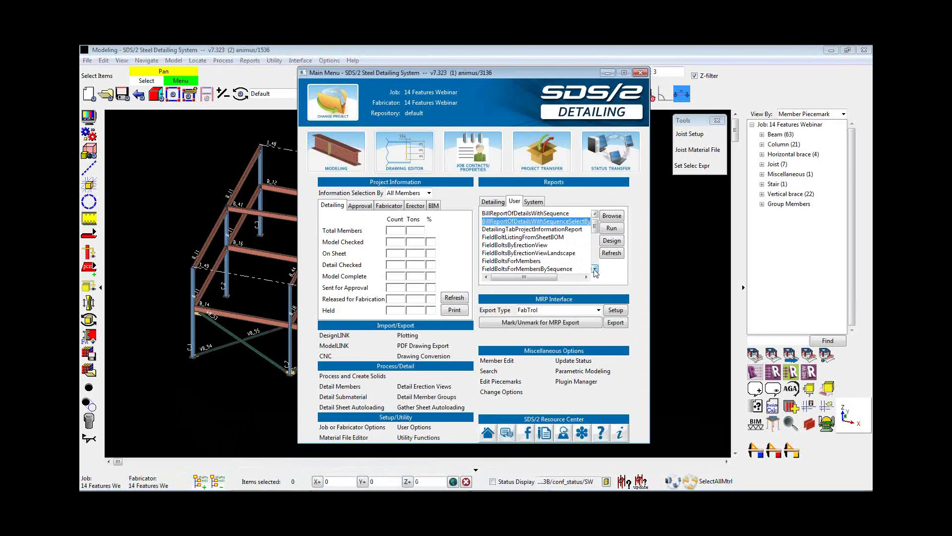
left_click(506, 261)
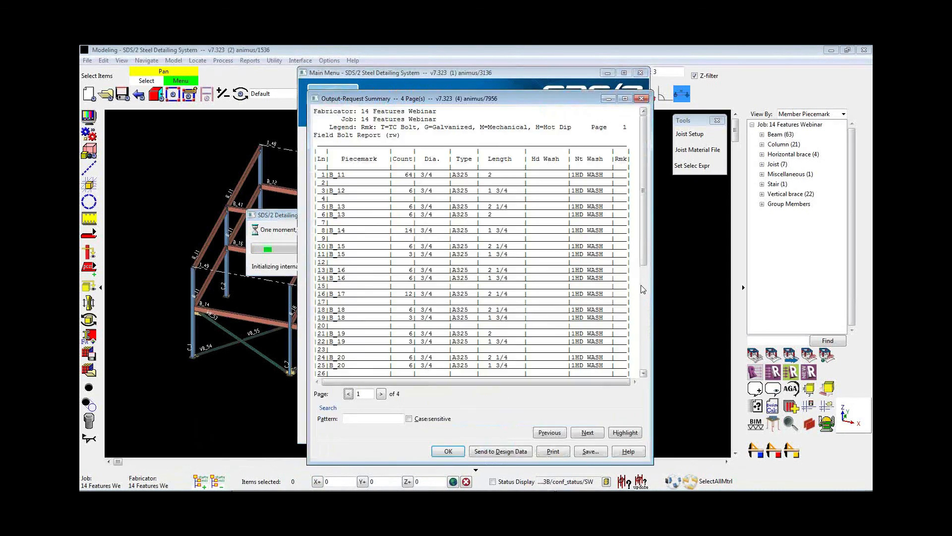
Page through the field bolt report to its last page and close it
scroll(497, 256, "down", 8)
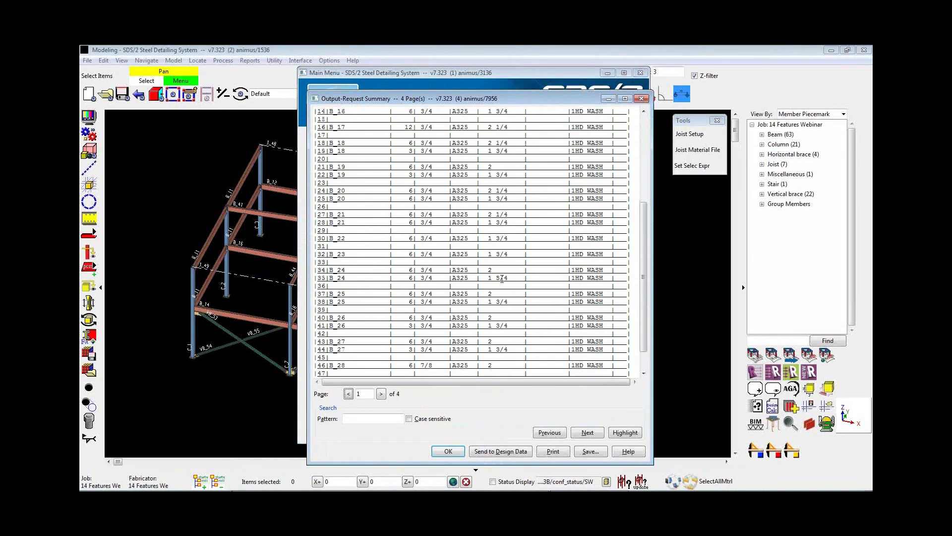
left_click(381, 394)
left_click(381, 394)
left_click(381, 393)
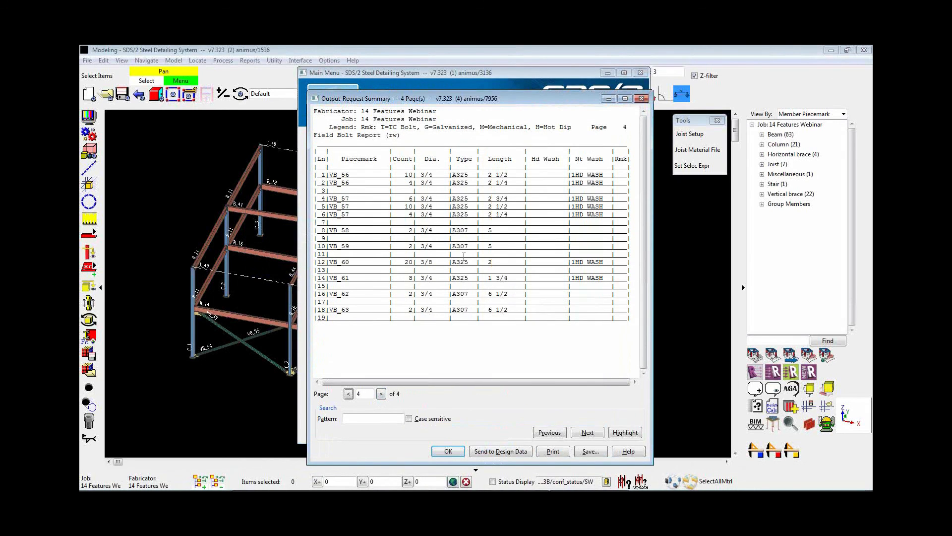
left_click(448, 452)
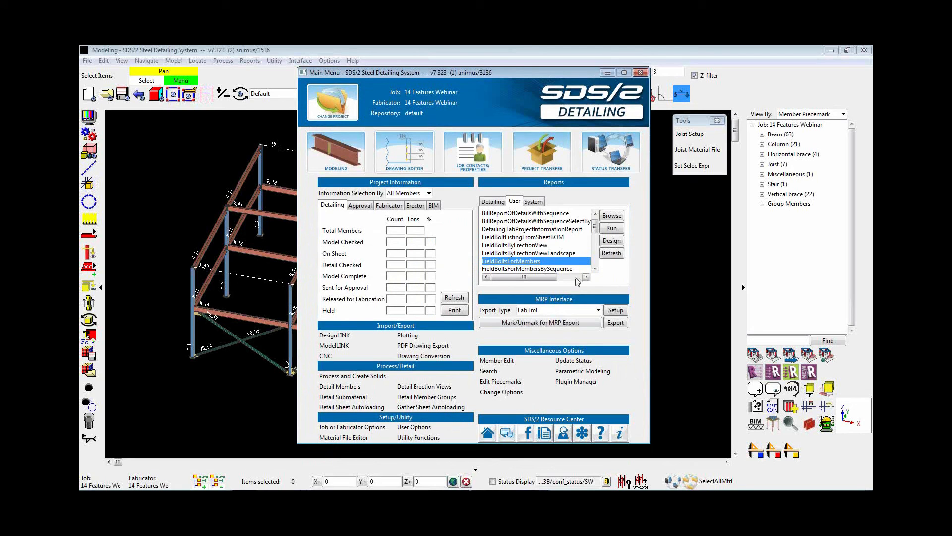
Open the FieldBoltsForMembers report from the SDS2_User folder in Report Writer
left_click(615, 241)
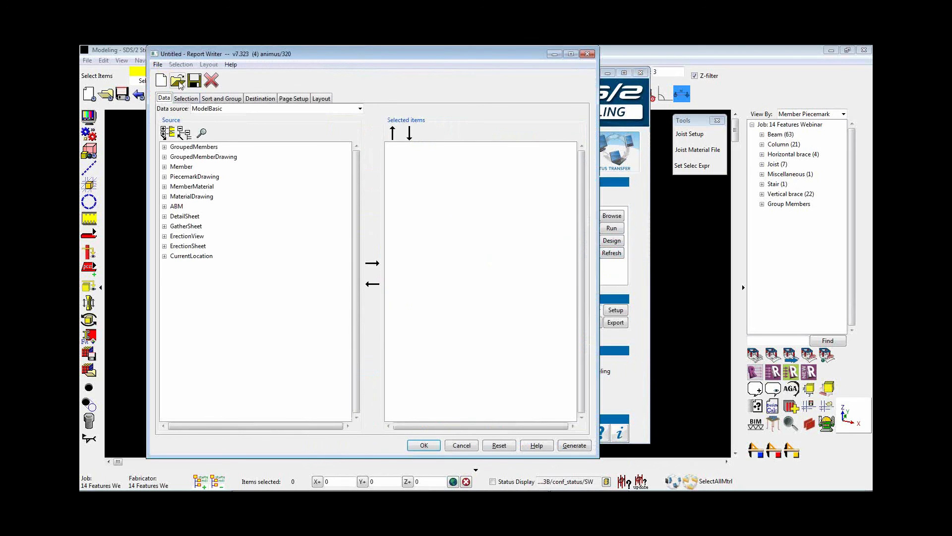
left_click(179, 81)
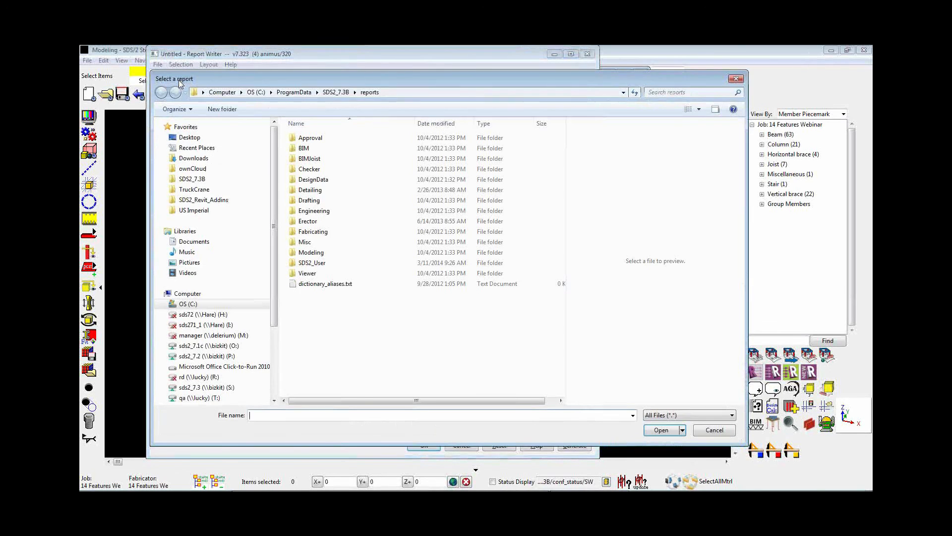
double_click(312, 262)
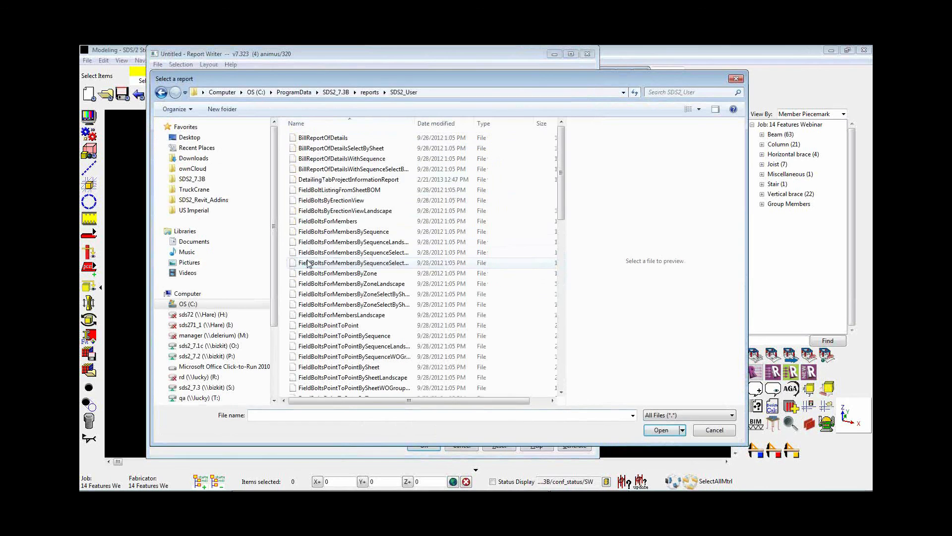
left_click(328, 221)
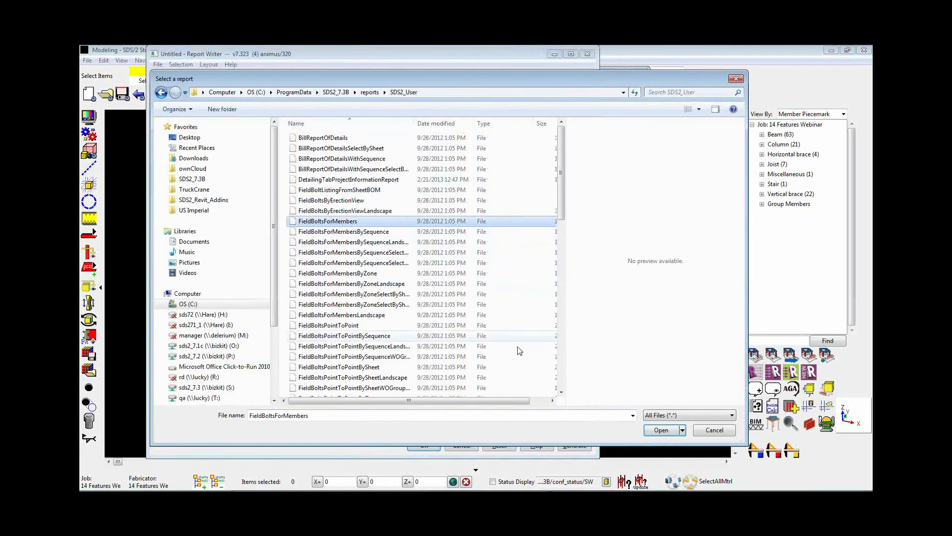
left_click(662, 430)
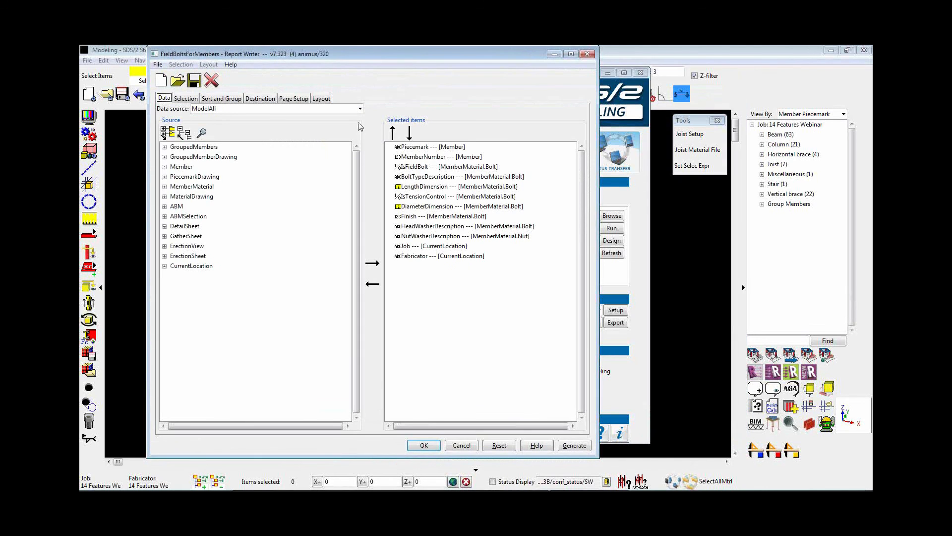
Set the report's initial selection to Member Numbers and save it as FieldBoltsForMembers_BYMEMNO in the SDS2_User folder
left_click(190, 101)
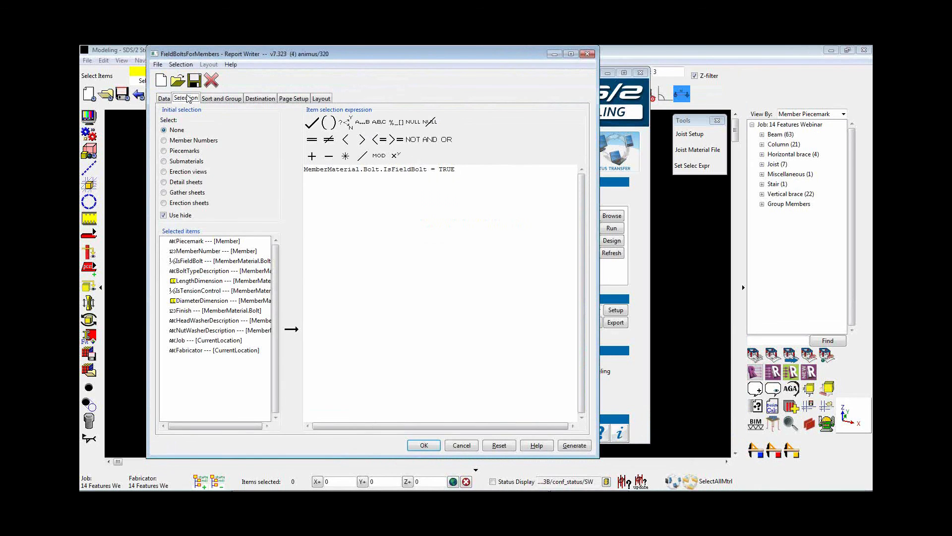
left_click(183, 142)
left_click(157, 64)
left_click(171, 103)
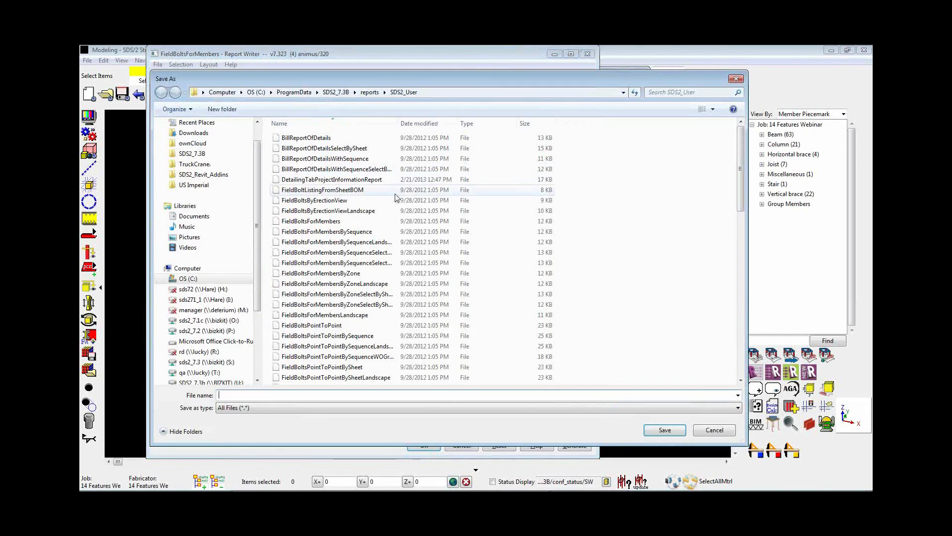
left_click(311, 220)
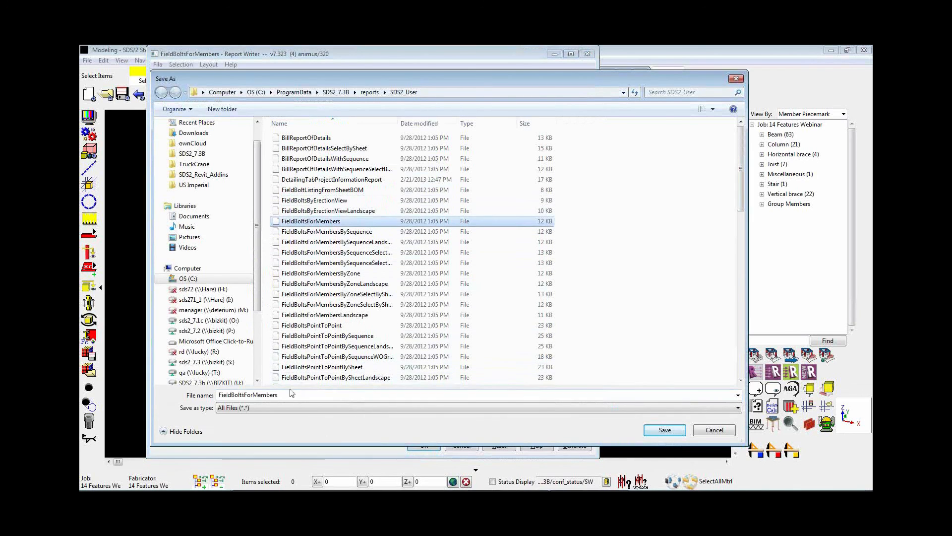
left_click(342, 395)
type("_")
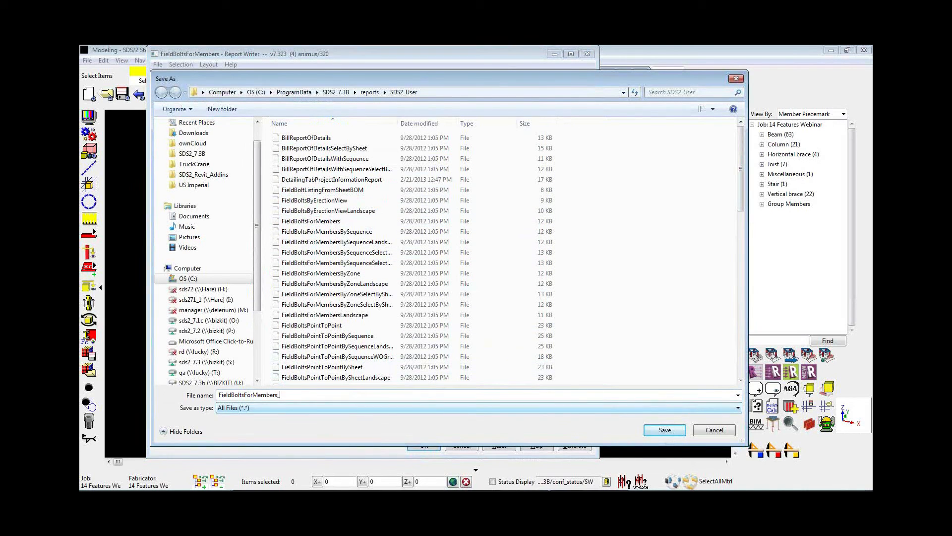
type("BYMEMNO")
left_click(666, 430)
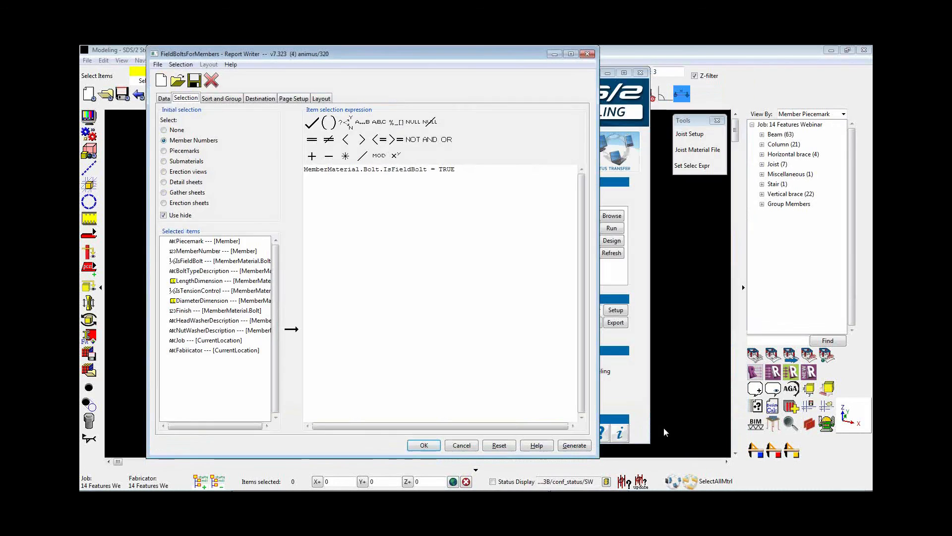
Close Report Writer, refresh the user reports in the Main Menu, and run FieldBoltsForMembers_BYMEMNO
left_click(460, 445)
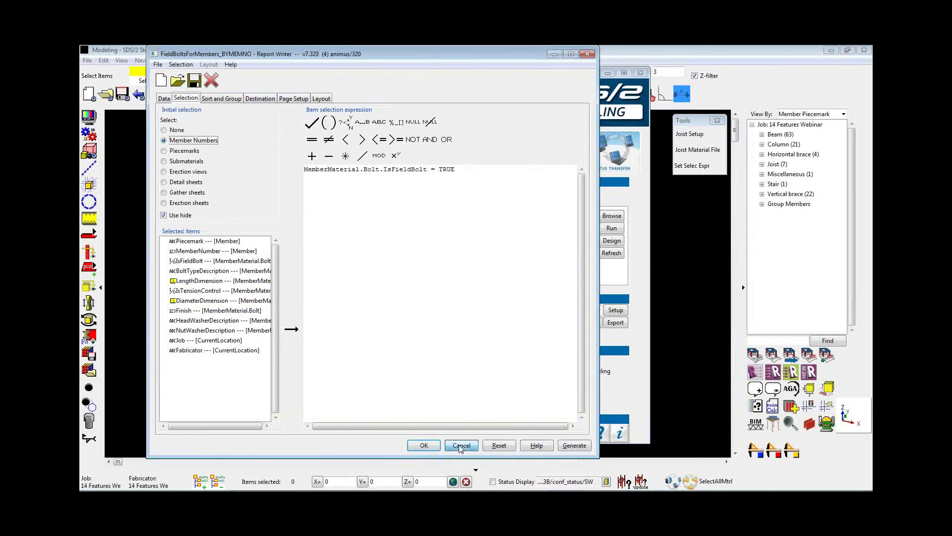
left_click(608, 257)
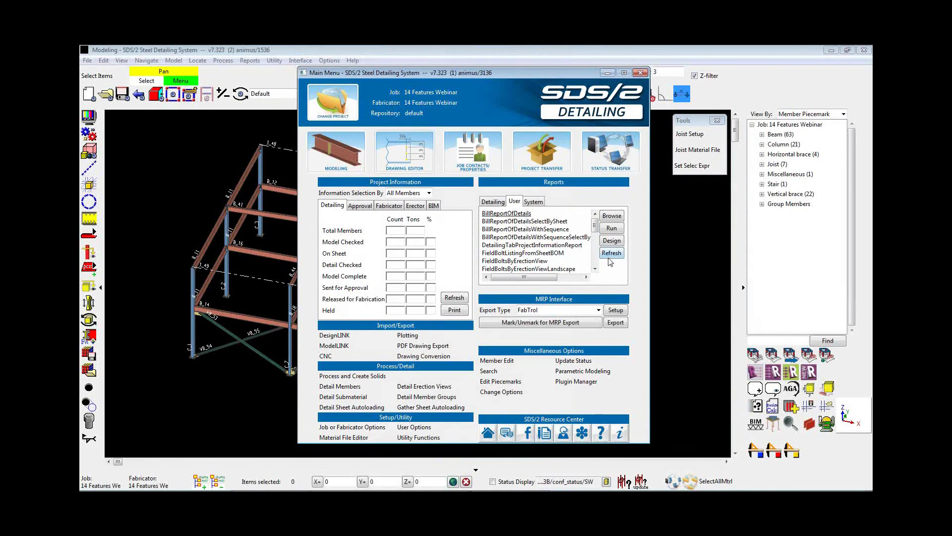
left_click_drag(595, 225, 595, 232)
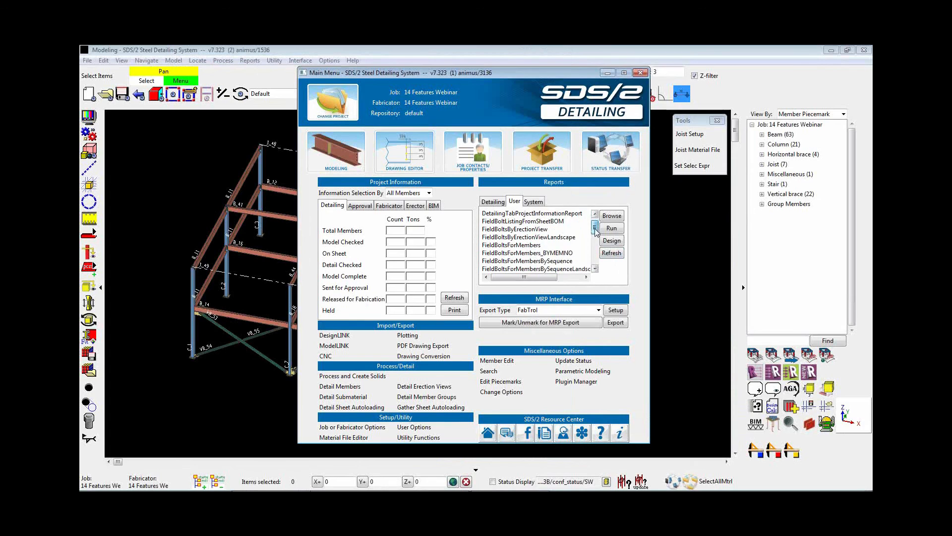
left_click(568, 253)
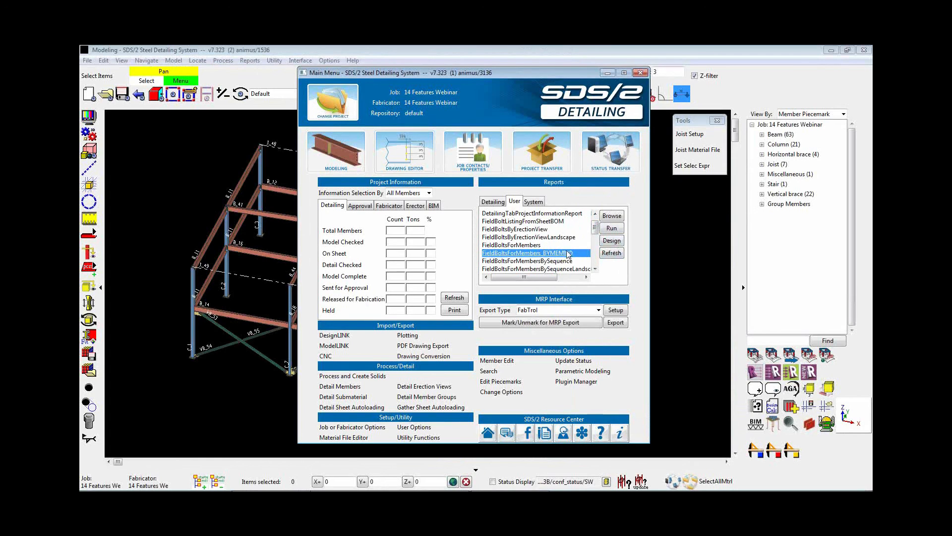
left_click(611, 229)
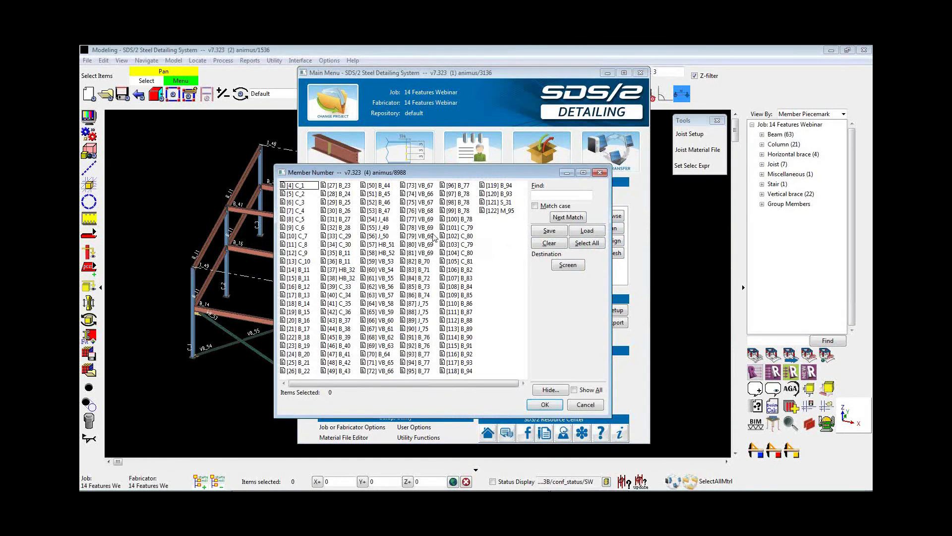
Generate the field bolt report for member numbers 79 through 105, and close it after viewing
left_click_drag(434, 236, 468, 260)
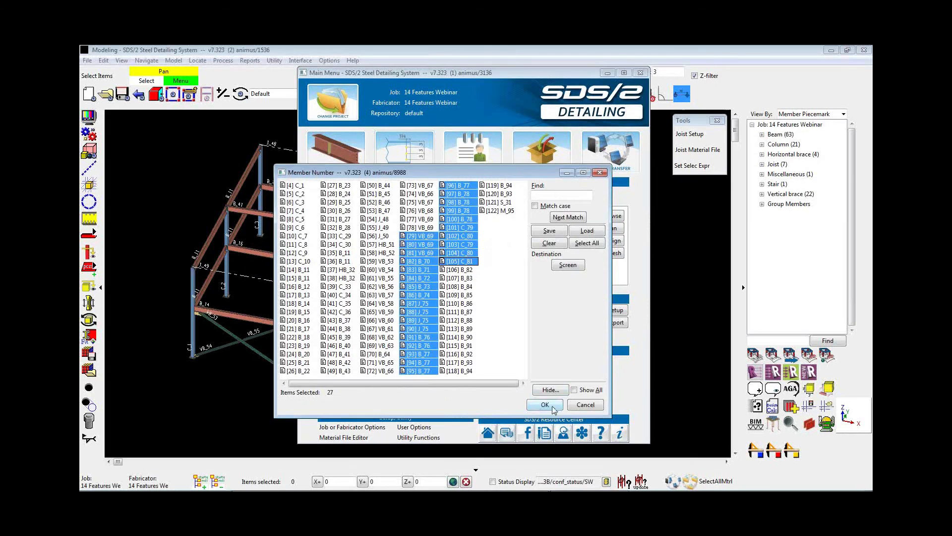
left_click(546, 405)
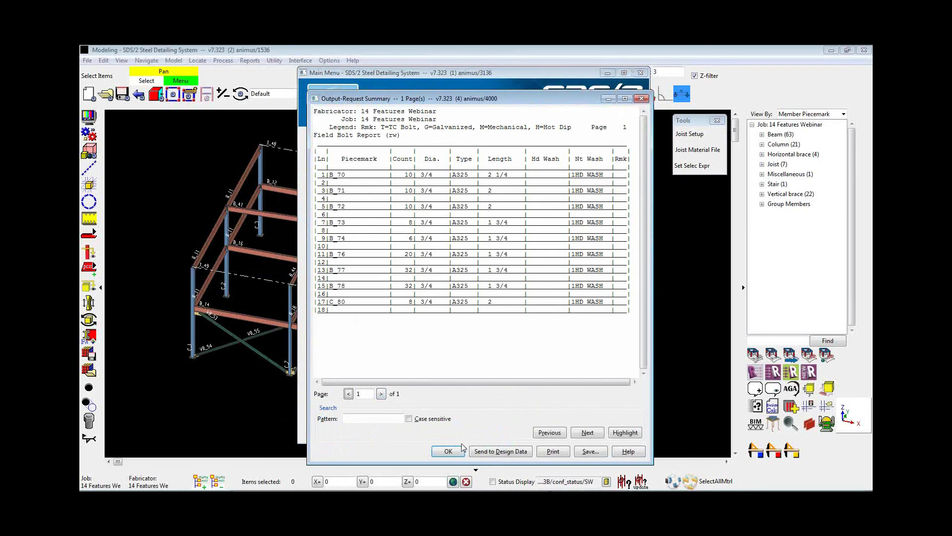
left_click(449, 451)
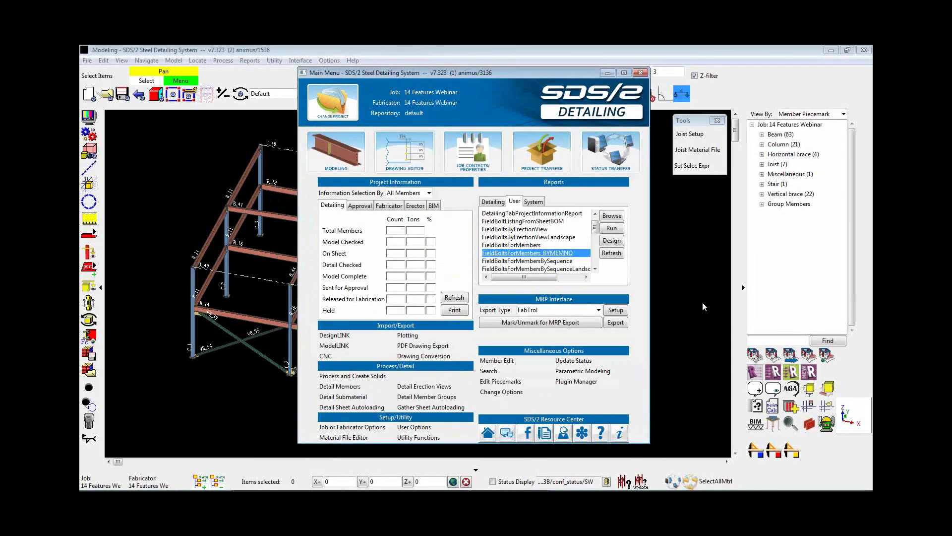
Switch to the Modeling window and load the saved MEMS_SEQA list as a selection of members
left_click(703, 303)
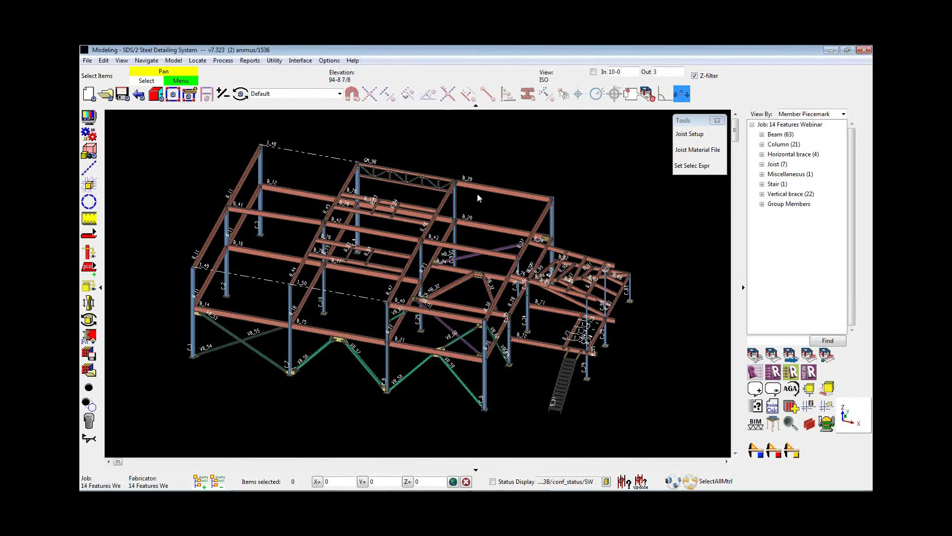
left_click(104, 60)
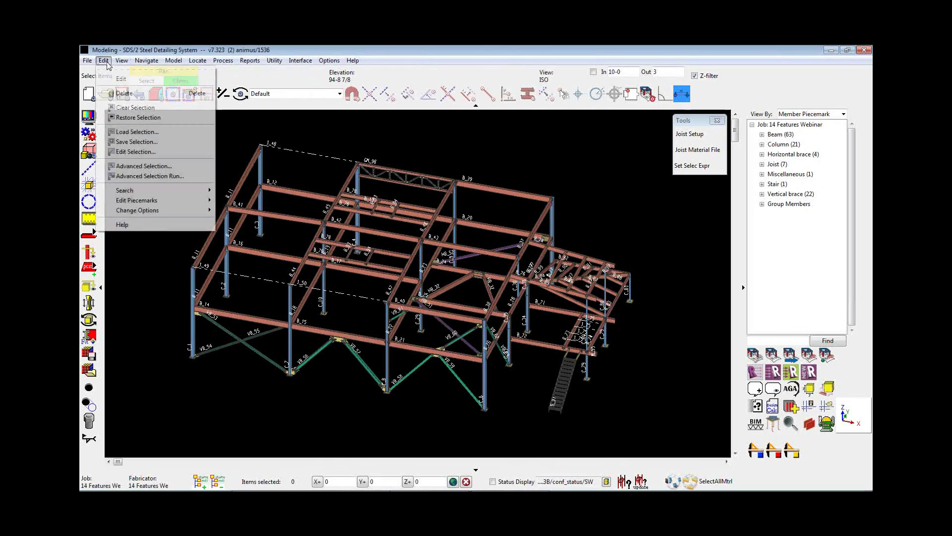
left_click(131, 133)
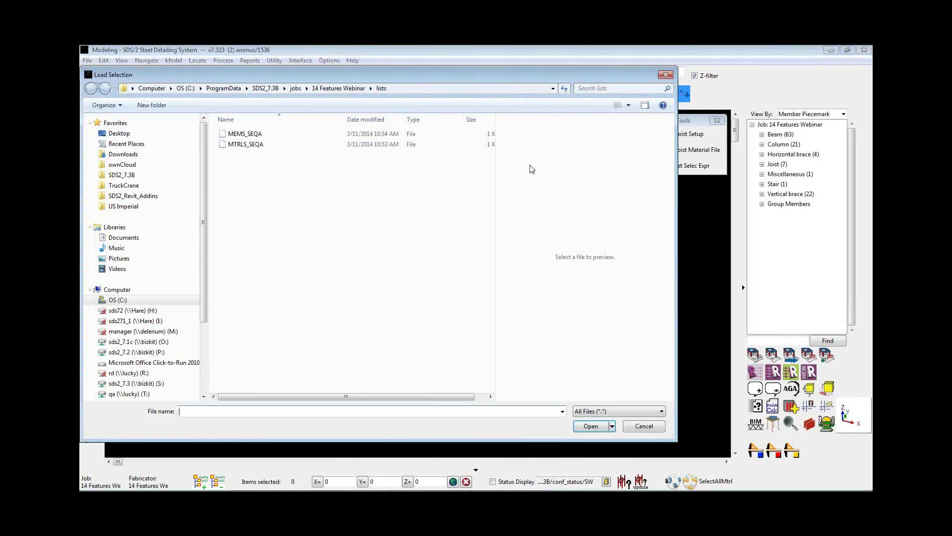
double_click(245, 134)
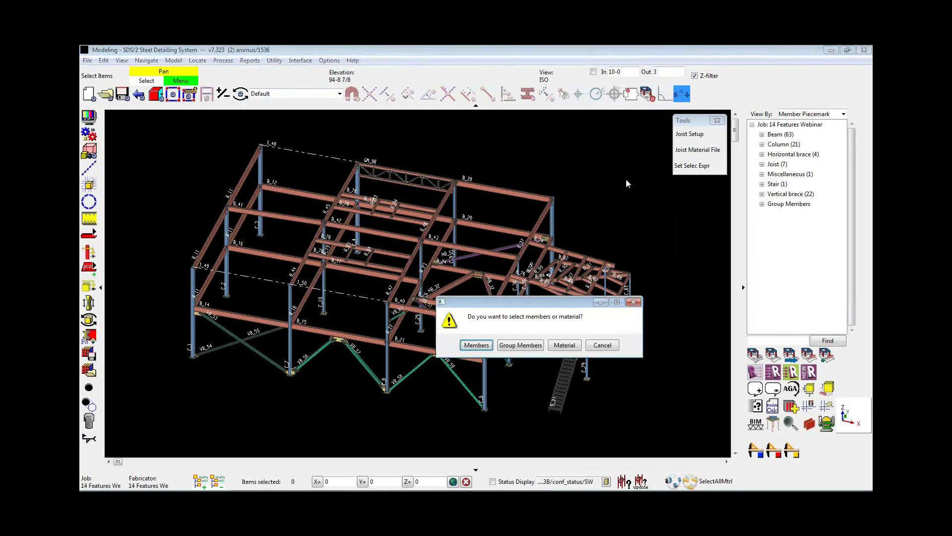
left_click(476, 344)
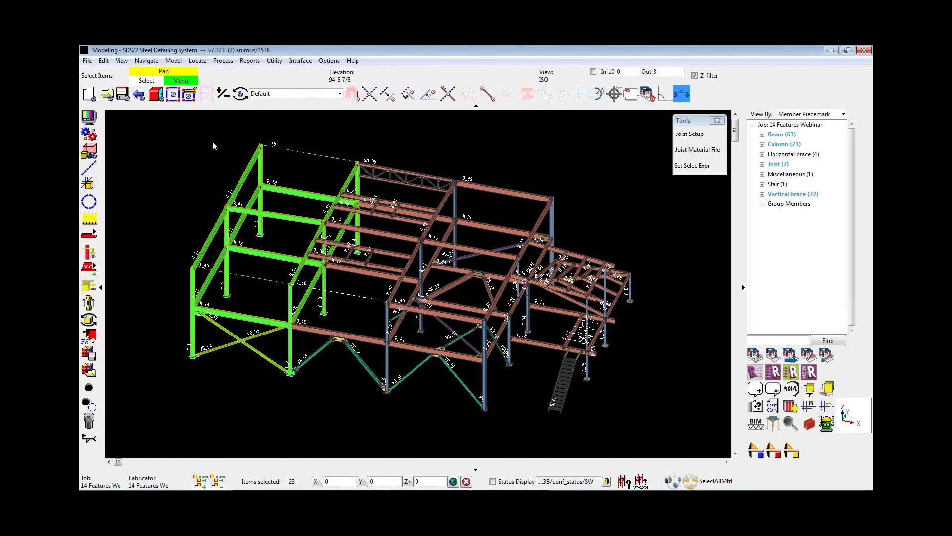
Run the FieldBoltsForMembers_BYMEMNO report from the SDS2_User folder on the members selected in the model
left_click(245, 62)
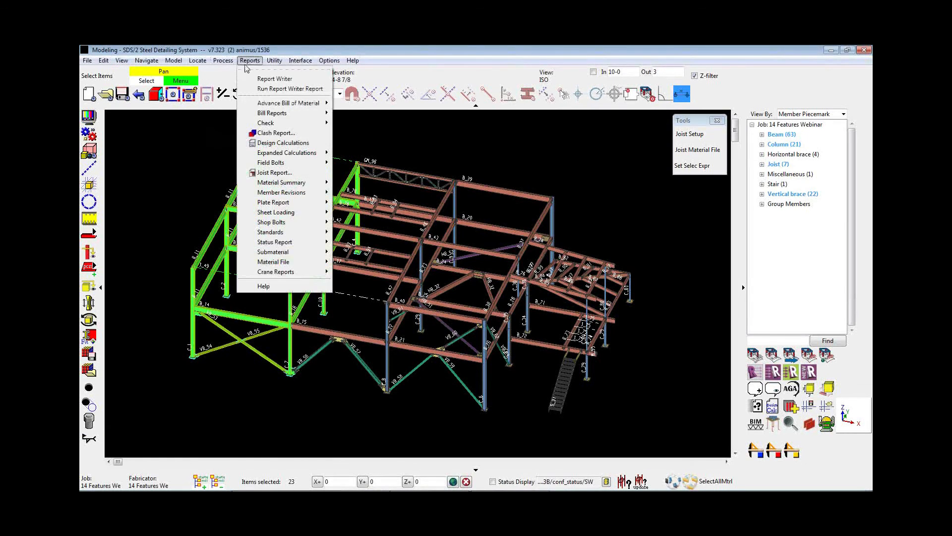
left_click(277, 89)
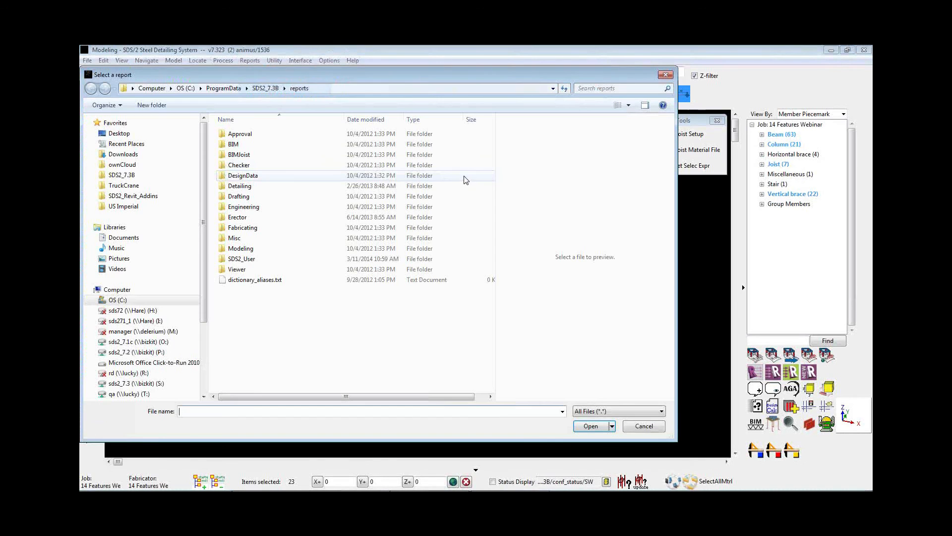
double_click(242, 259)
left_click(449, 228)
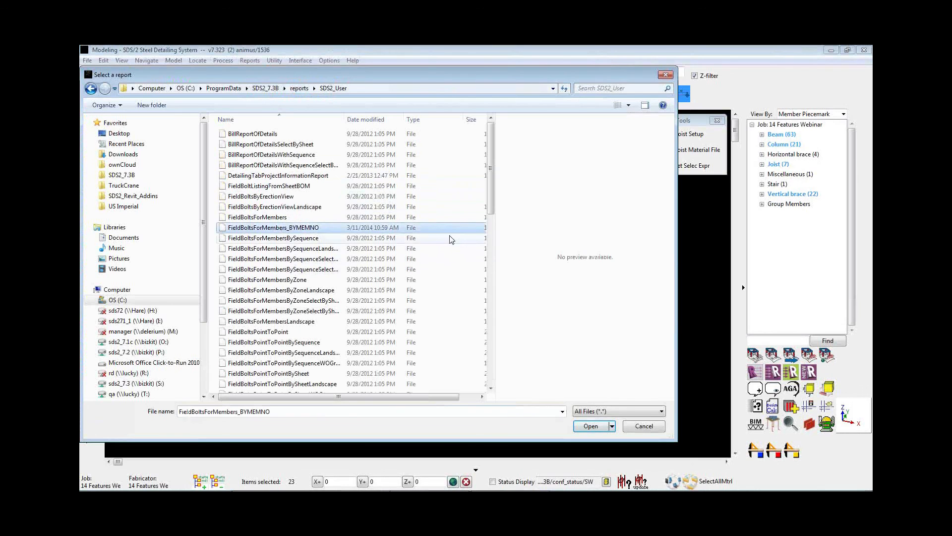
left_click(590, 427)
Review the field bolt report for the selected members and close it
scroll(323, 297, "down", 3)
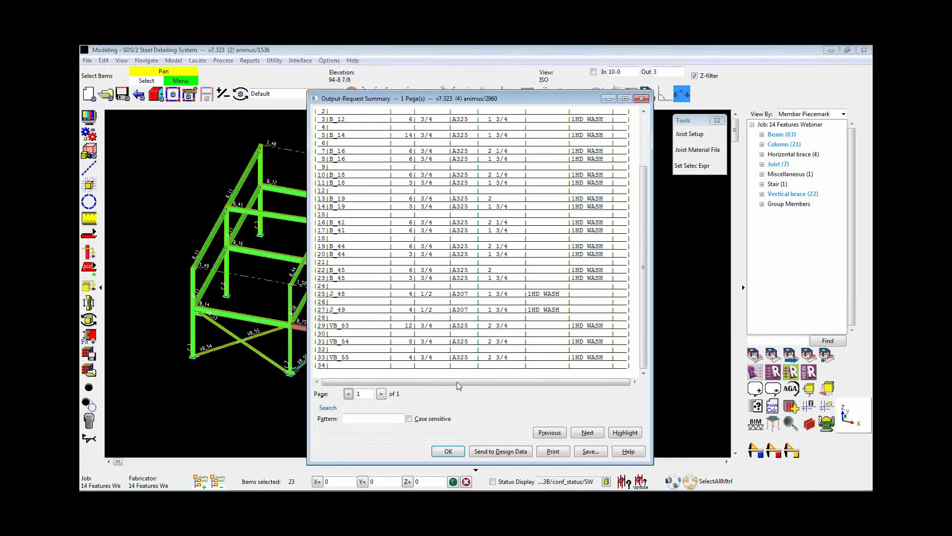
scroll(427, 357, "up", 3)
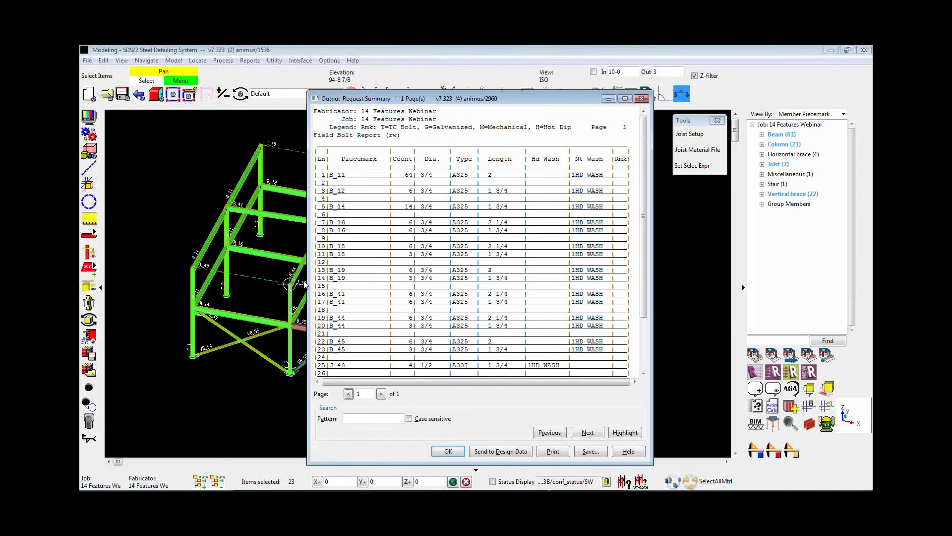
scroll(419, 403, "down", 2)
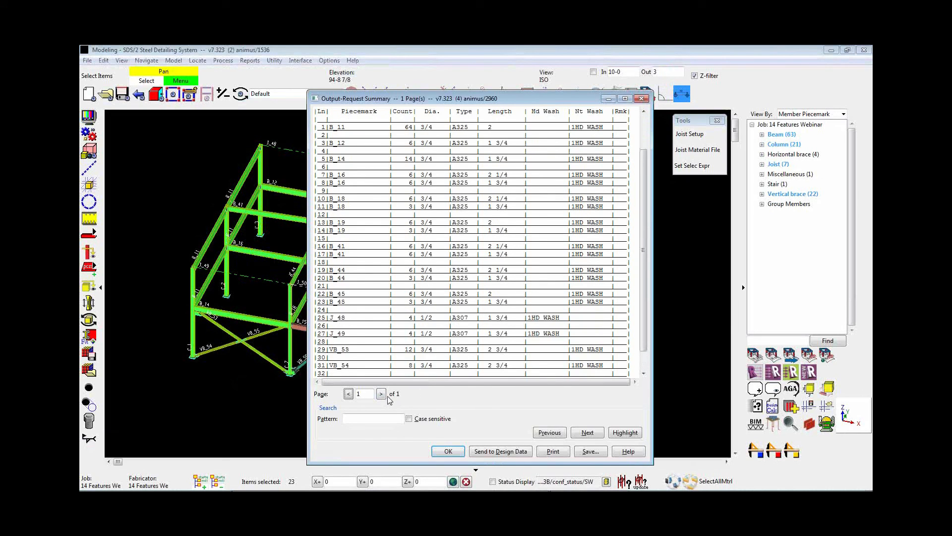
left_click(449, 451)
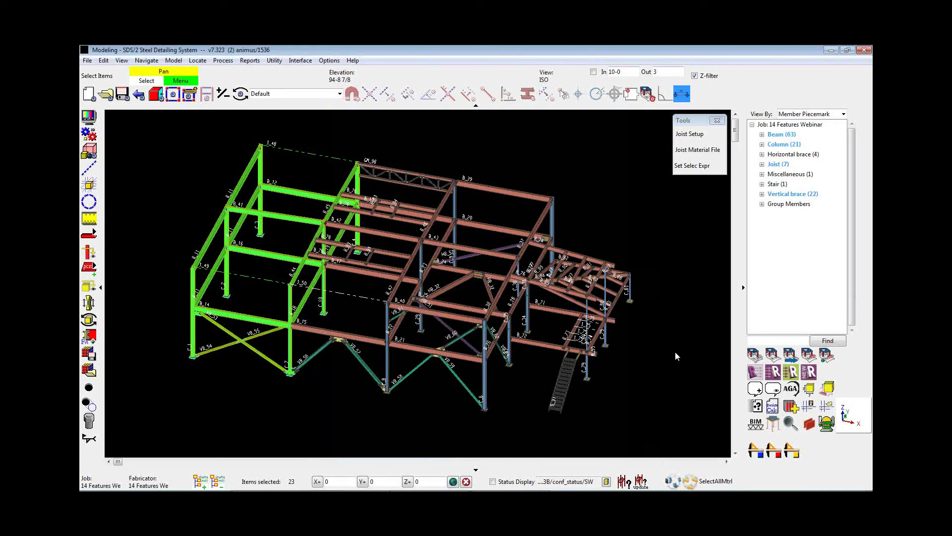
Clear the member selection and set the view to the web surface of beam B_72 at the stair connection
left_click(685, 223)
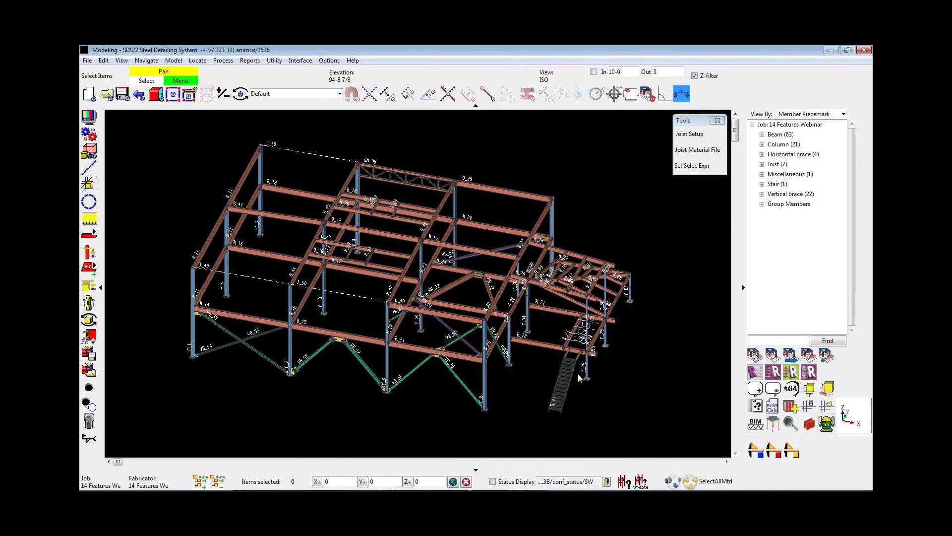
scroll(579, 373, "up", 5)
scroll(546, 350, "up", 5)
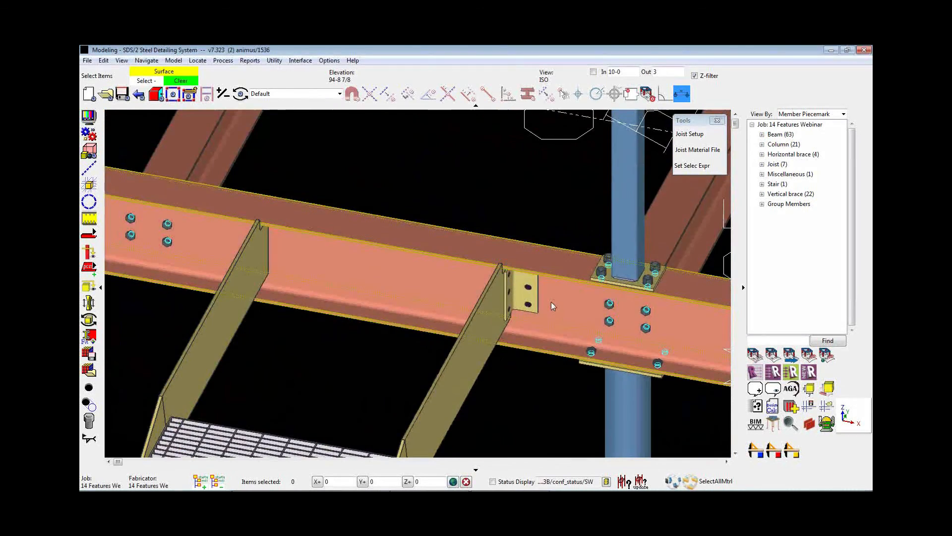
left_click(551, 302)
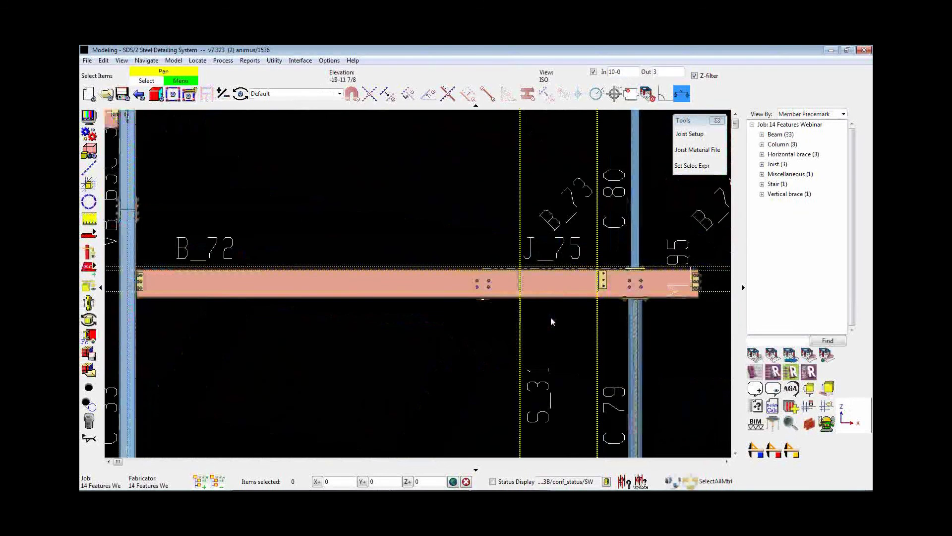
Examine the two stair stringers and the construction lines around them along beam B_72
middle_click_drag(550, 317, 439, 331)
scroll(439, 331, "up", 6)
middle_click_drag(491, 311, 451, 374)
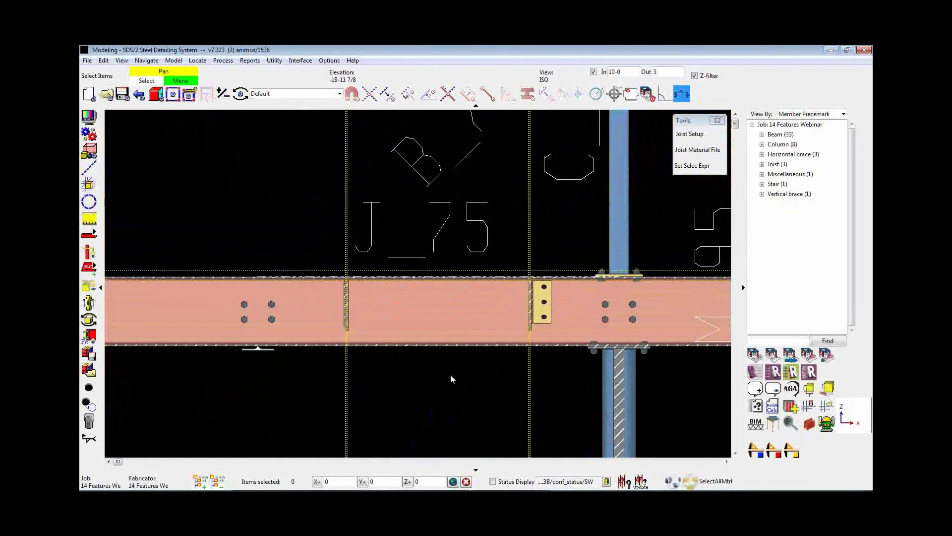
scroll(450, 374, "up", 3)
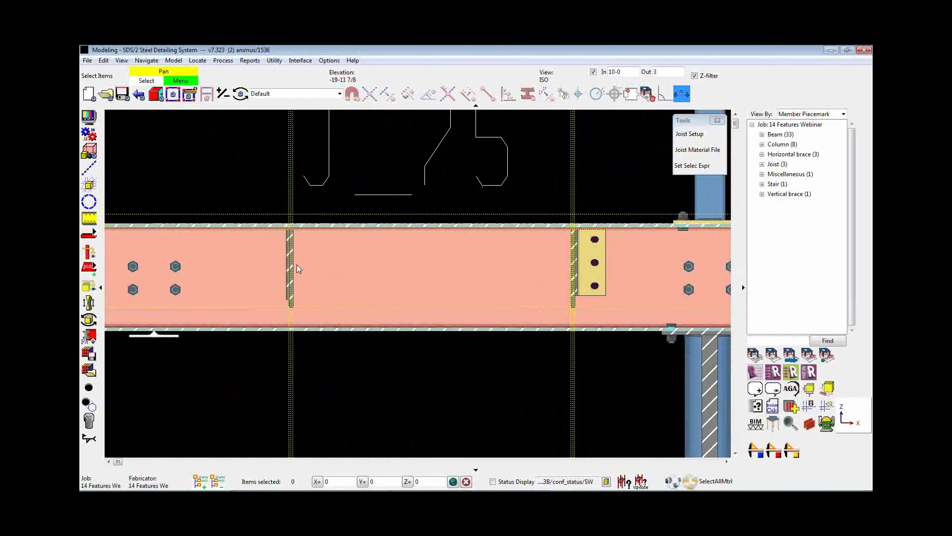
scroll(297, 265, "up", 3)
scroll(285, 265, "down", 2)
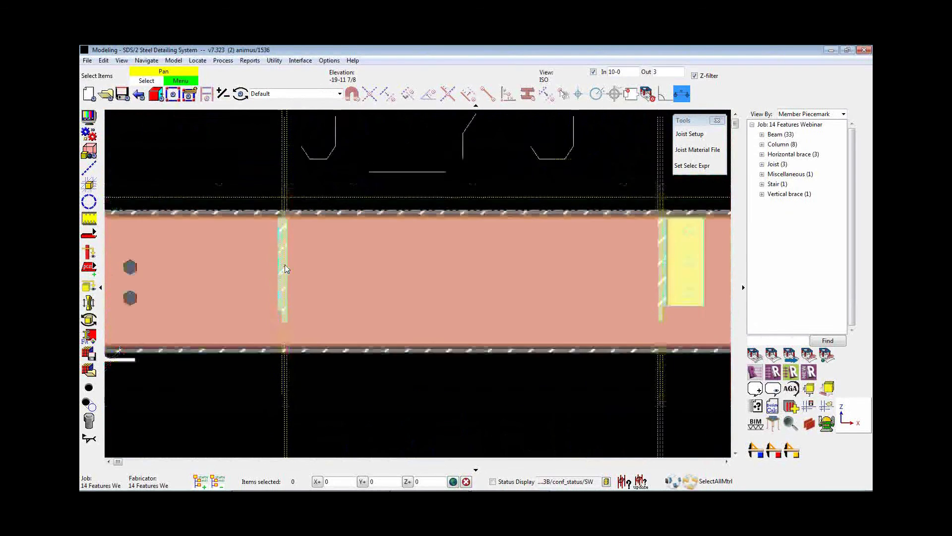
scroll(286, 268, "down", 1)
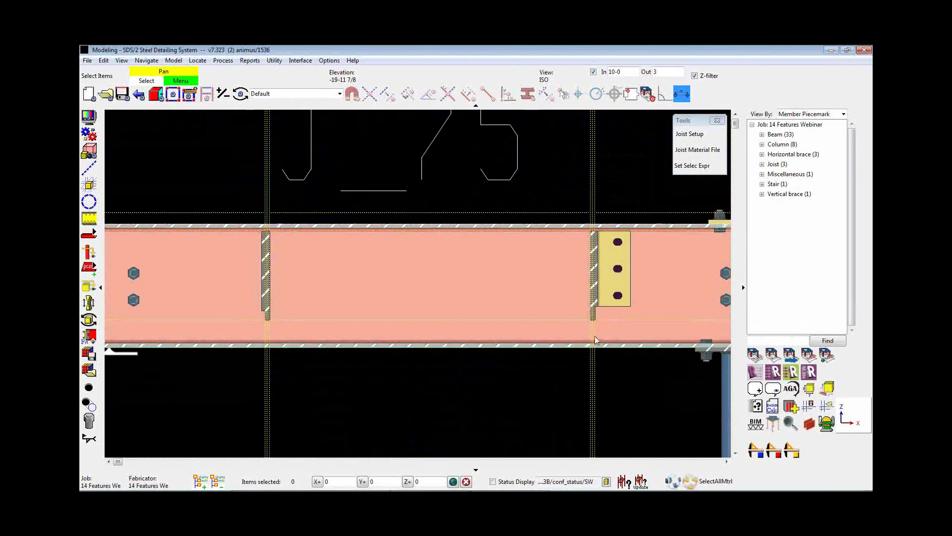
scroll(456, 316, "down", 3)
scroll(531, 409, "down", 3)
middle_click_drag(464, 408, 419, 364)
scroll(422, 298, "up", 6)
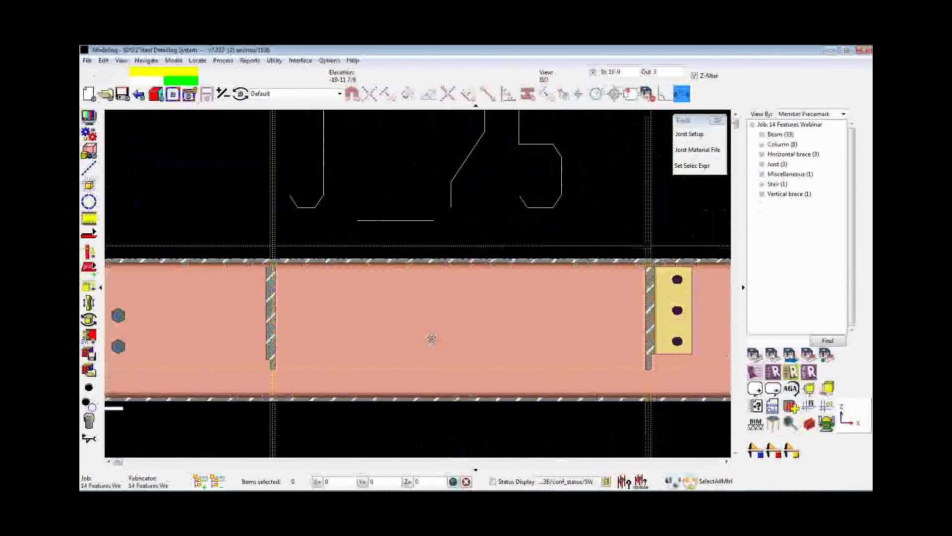
scroll(411, 335, "up", 1)
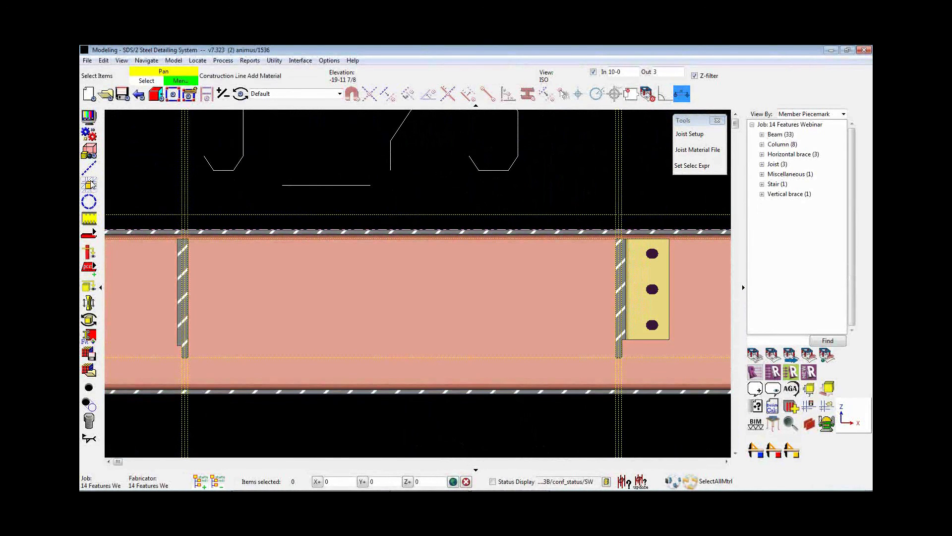
middle_click_drag(578, 199, 561, 195)
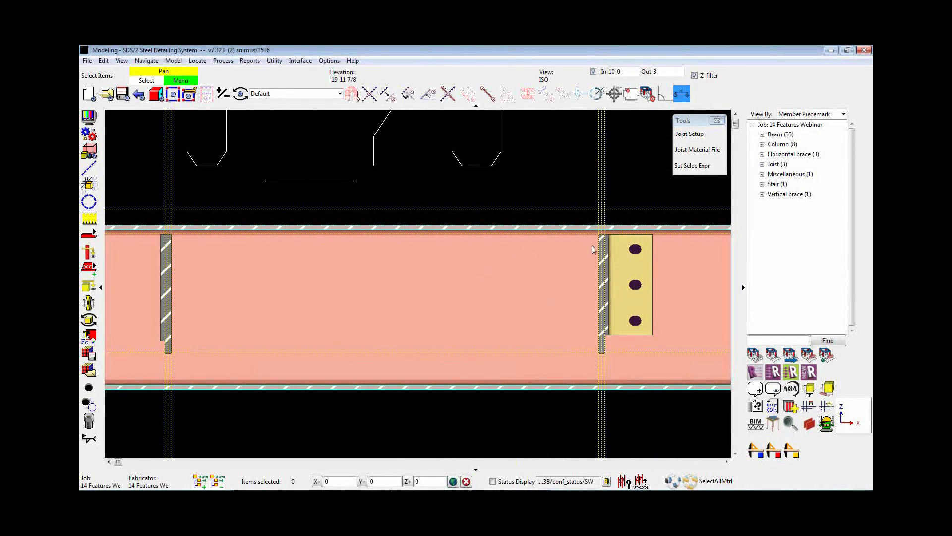
Apply Construction Line Add Material to stair stringer material S_31R beside the three-hole clip angle on beam B_72
left_click(89, 185)
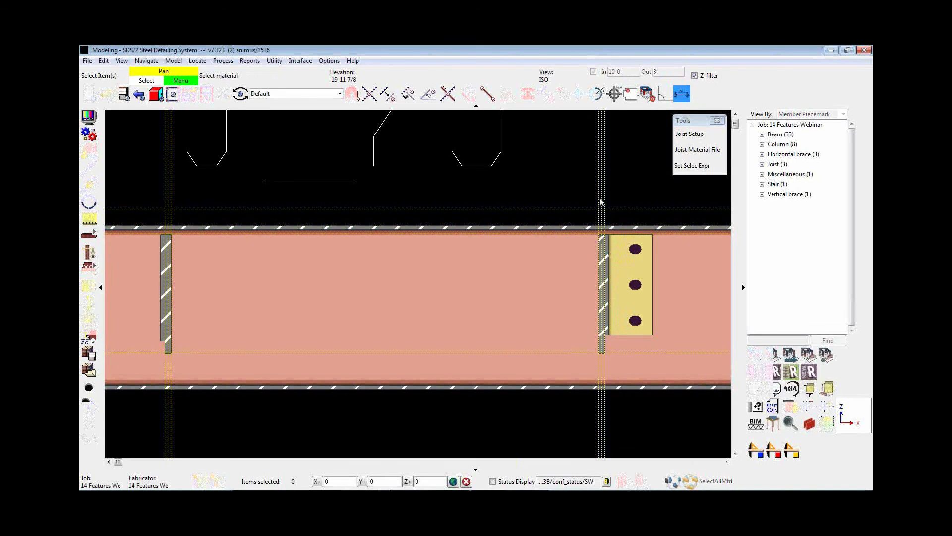
left_click(601, 274)
right_click(601, 272)
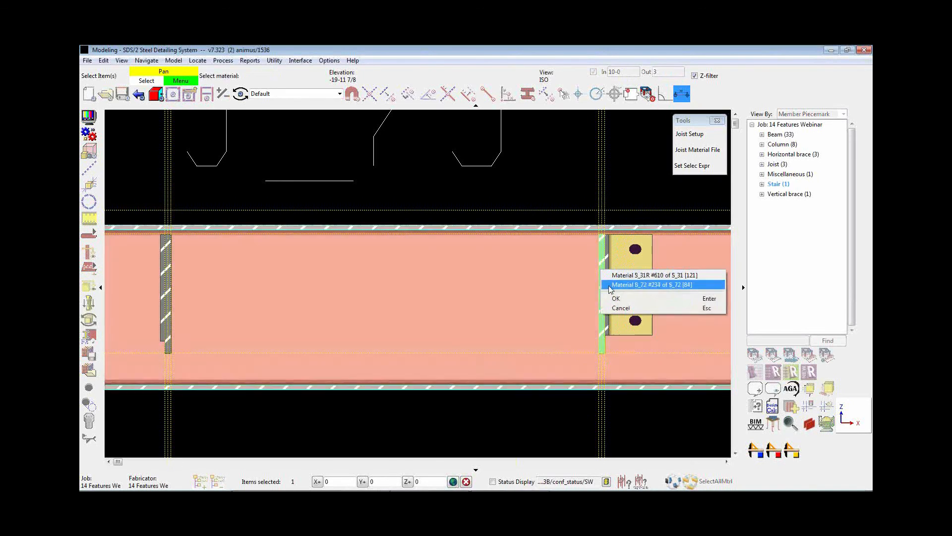
left_click(612, 299)
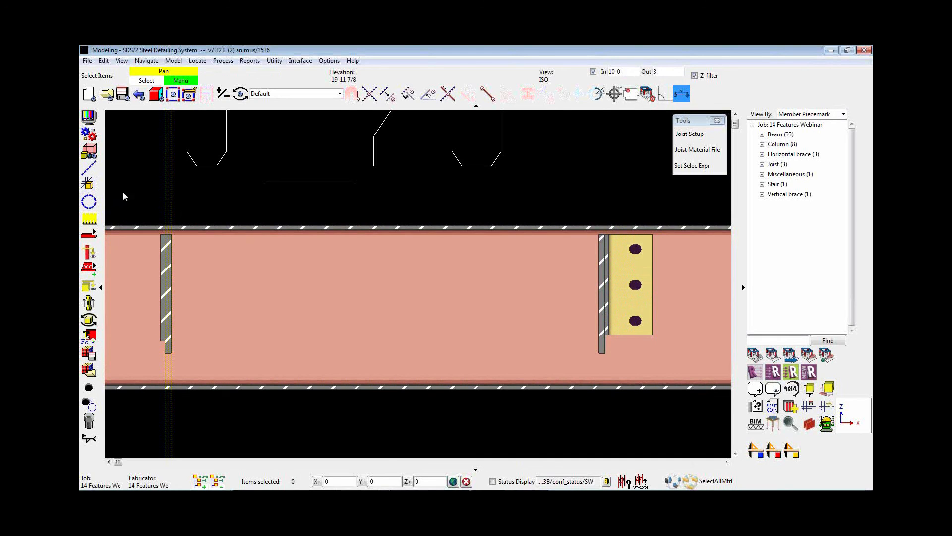
Apply Construction Line Add Material to the other stair stringer, the one without the visible clip angle
left_click(90, 186)
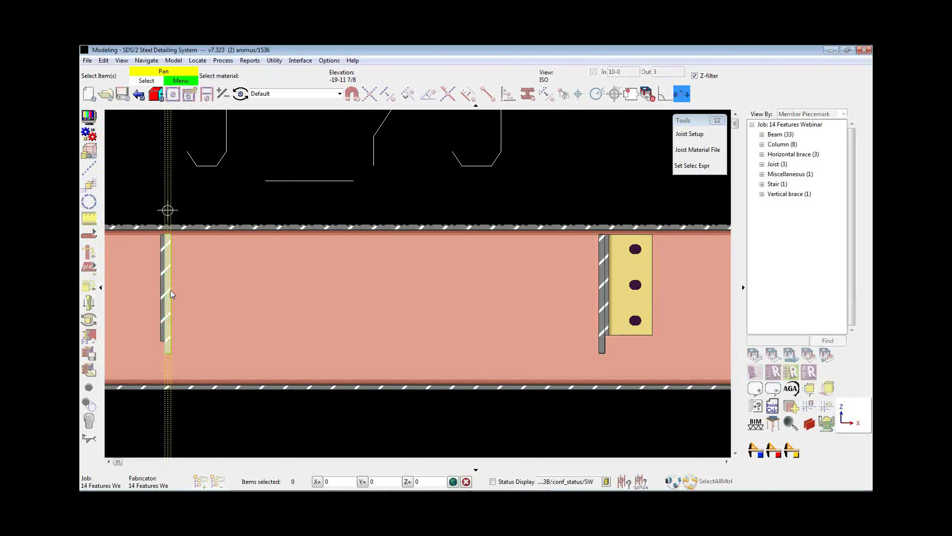
right_click(209, 201)
left_click(222, 212)
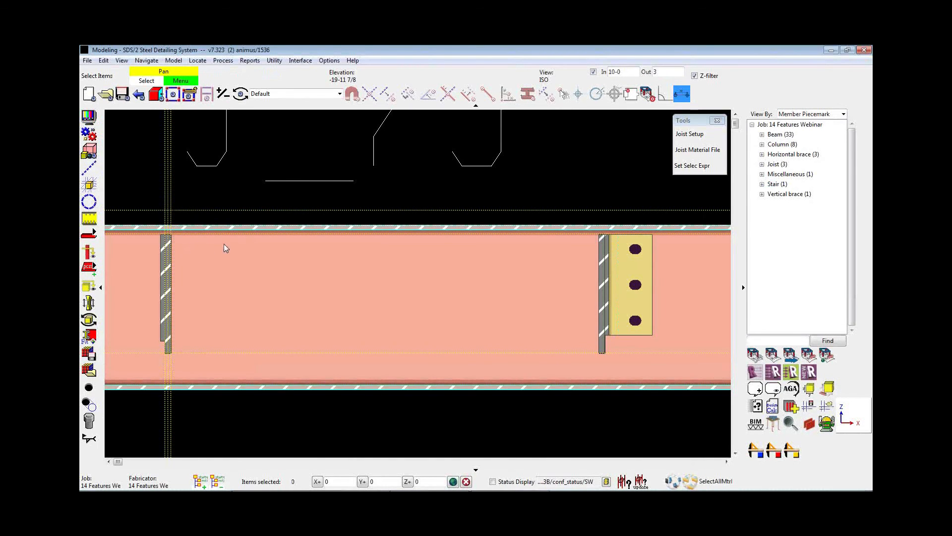
left_click(90, 185)
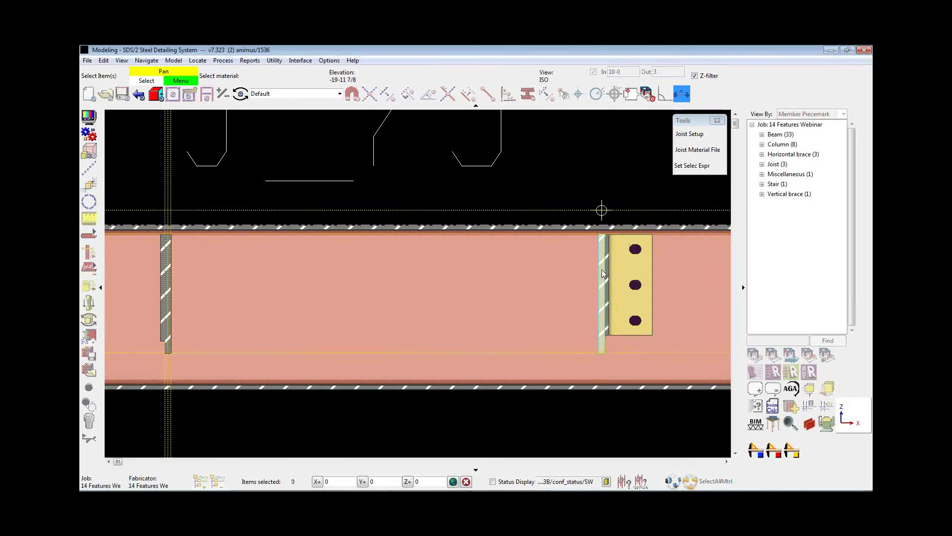
left_click(90, 185)
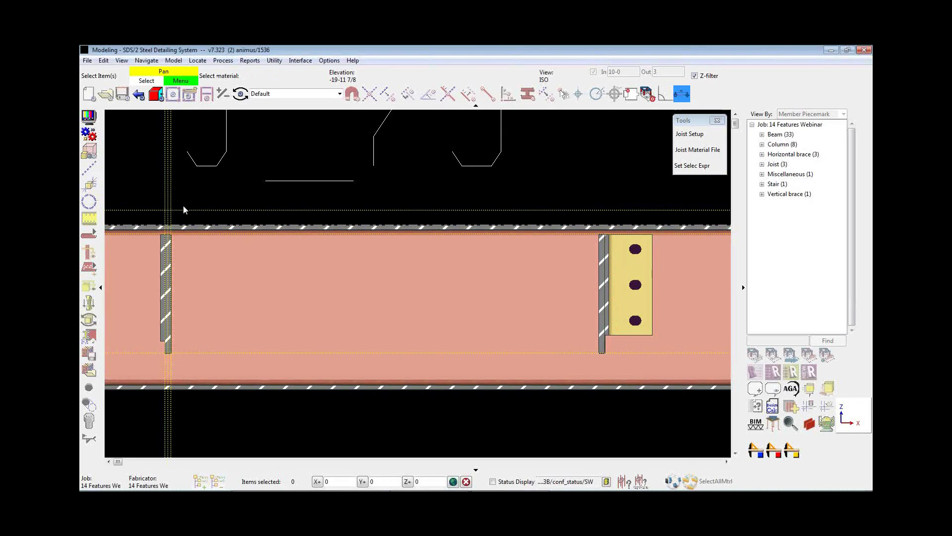
key("Escape")
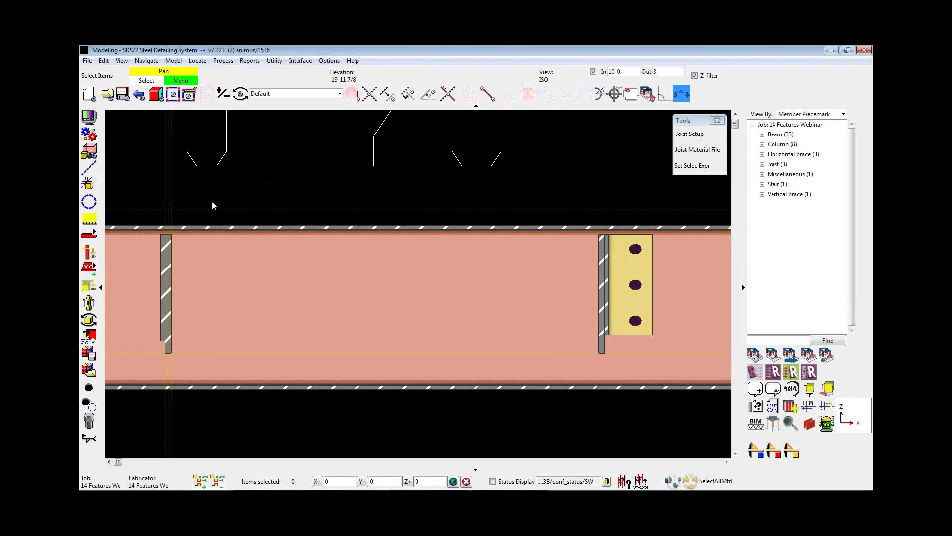
Add construction lines to the stair stringer beside the three-hole clip angle, and remove them by reapplying Construction Line Add Material
left_click(90, 185)
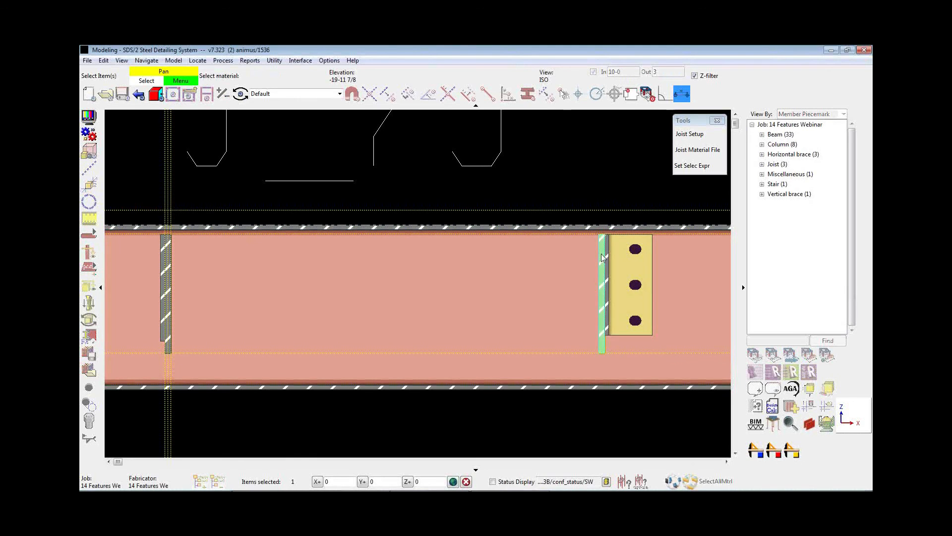
left_click(602, 256)
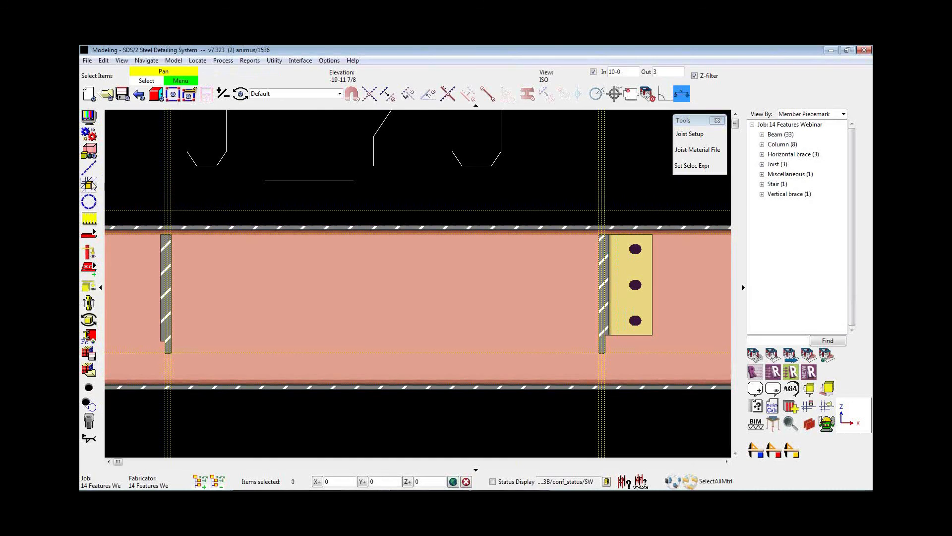
left_click(89, 184)
right_click(605, 272)
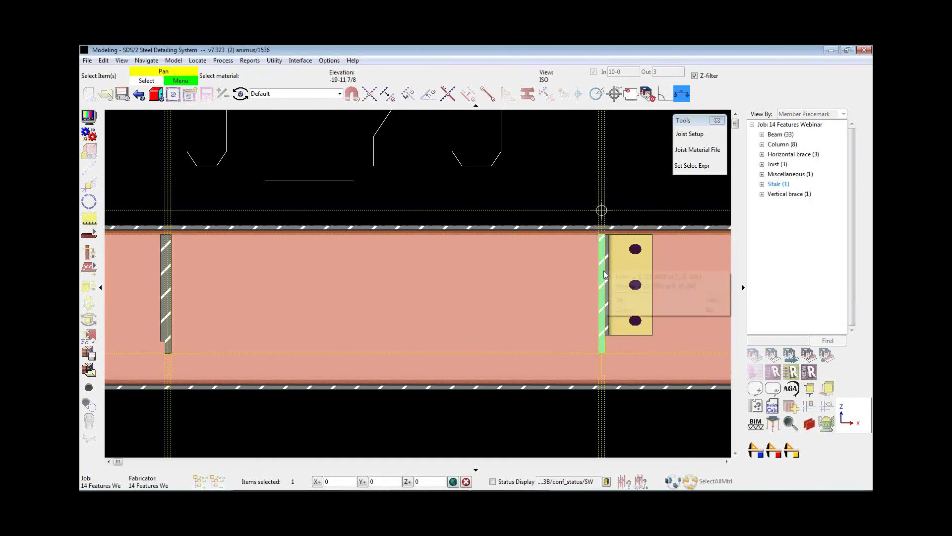
left_click(611, 299)
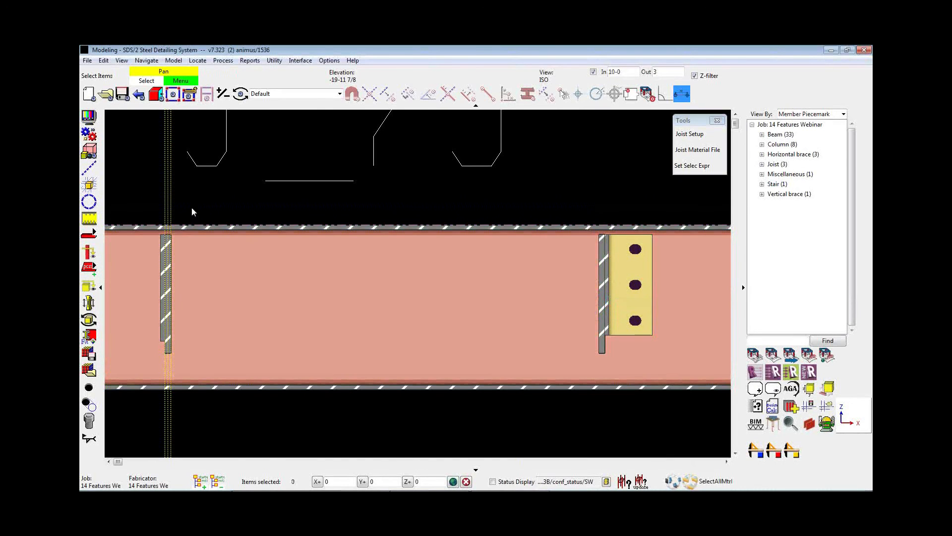
Apply Construction Line Add Material twice to stair stringer material S_31L on beam B_72 to toggle its construction lines on and off
middle_click_drag(191, 208, 330, 215)
left_click(89, 185)
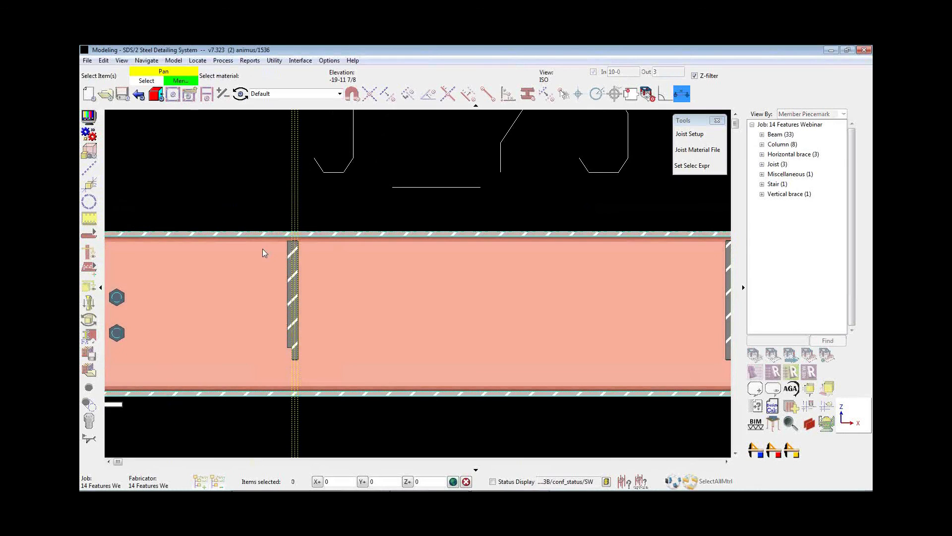
left_click(295, 272)
left_click(310, 300)
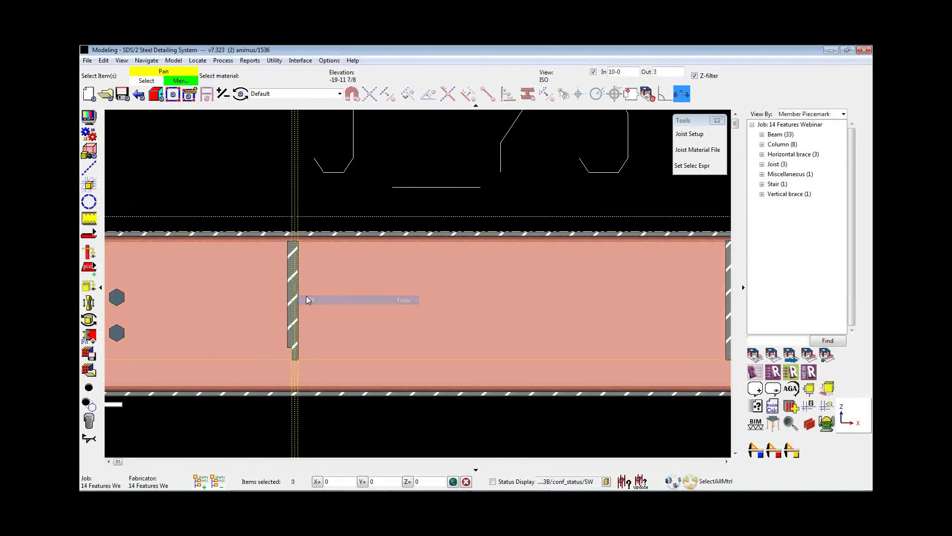
right_click(297, 281)
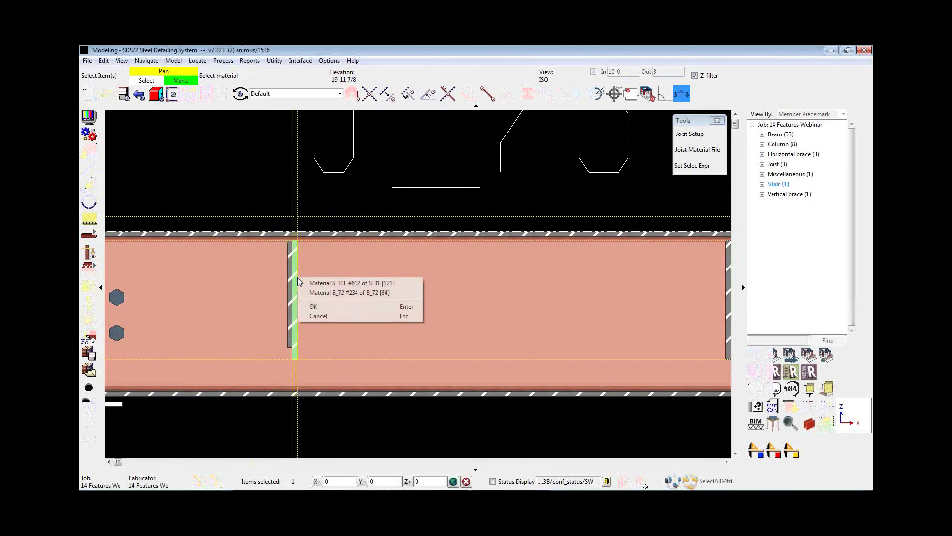
left_click(310, 306)
Turn off the In/Out depth limit so the whole structure around beam B_72 is included in the view
scroll(436, 246, "down", 2)
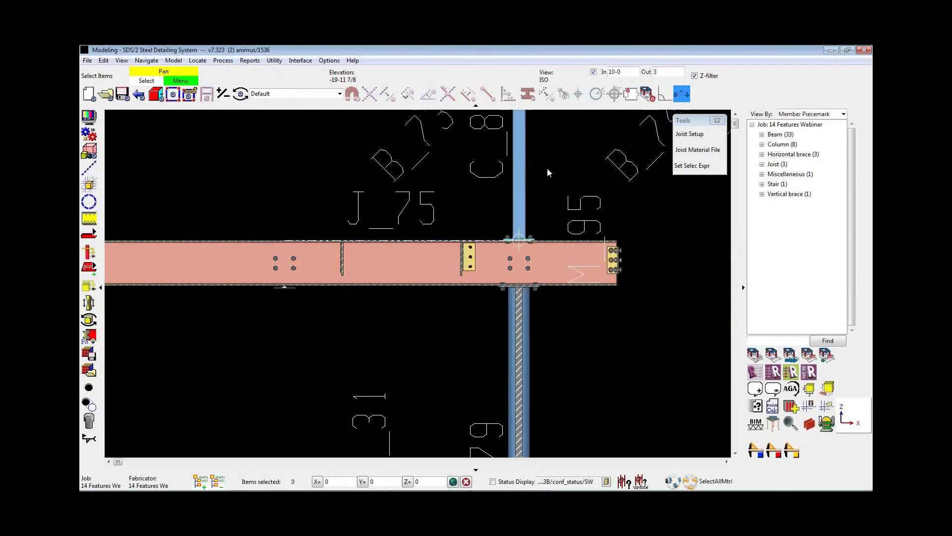
middle_click_drag(382, 273, 485, 316, "shift")
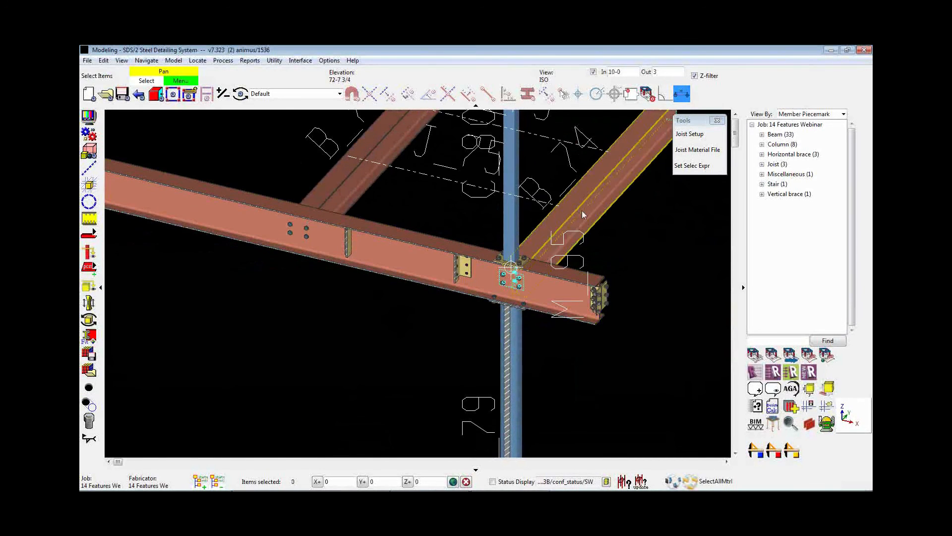
left_click(593, 72)
scroll(600, 320, "down", 6)
Select beam B_12 in the model and open its detail drawing
middle_click_drag(357, 188, 391, 259)
scroll(377, 250, "up", 4)
left_click(301, 217)
right_click(302, 215)
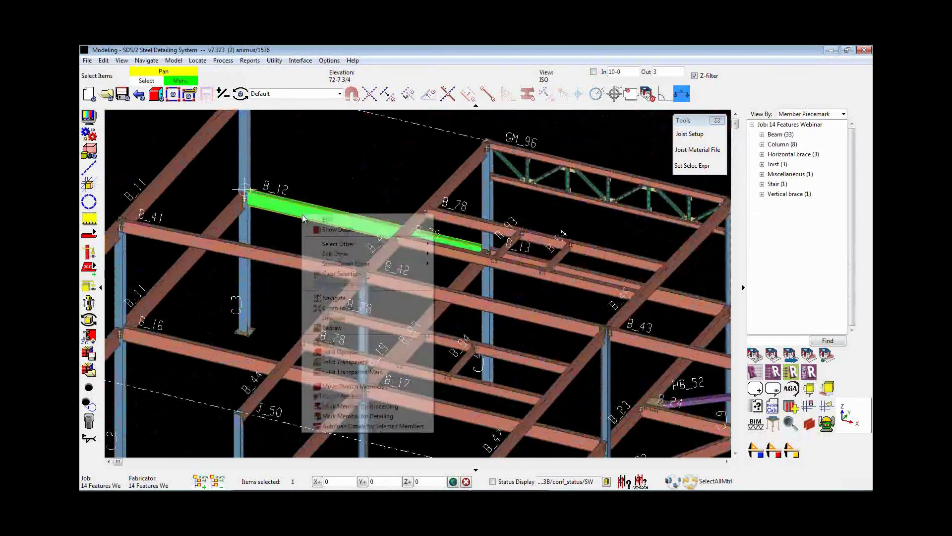
left_click(332, 232)
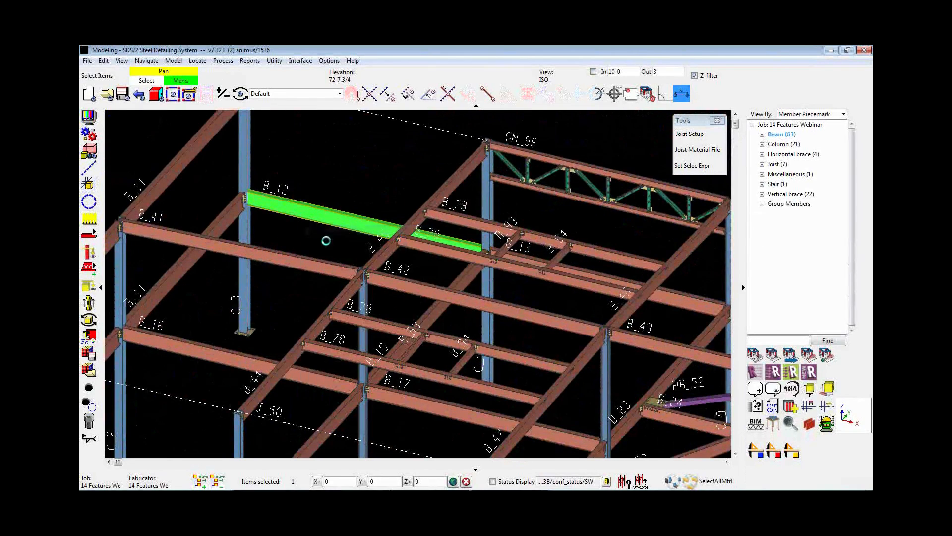
right_click(422, 485)
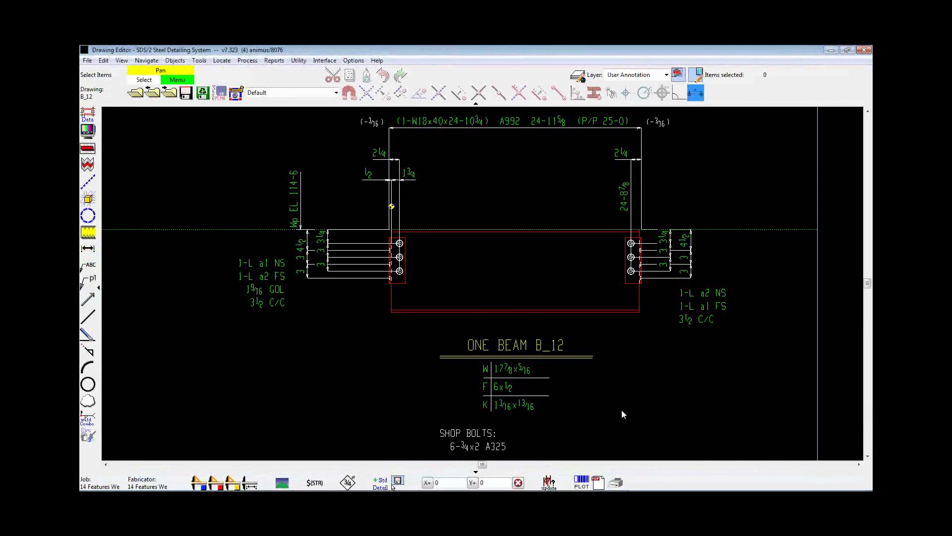
Add material construction lines to clip angle a1 at the left end of beam B_12
middle_click_drag(618, 405, 594, 405)
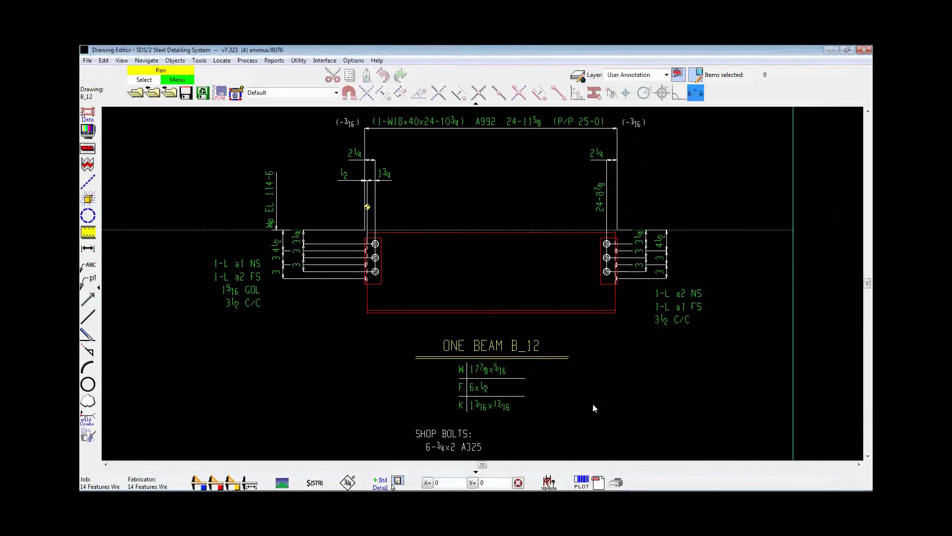
scroll(383, 263, "up", 3)
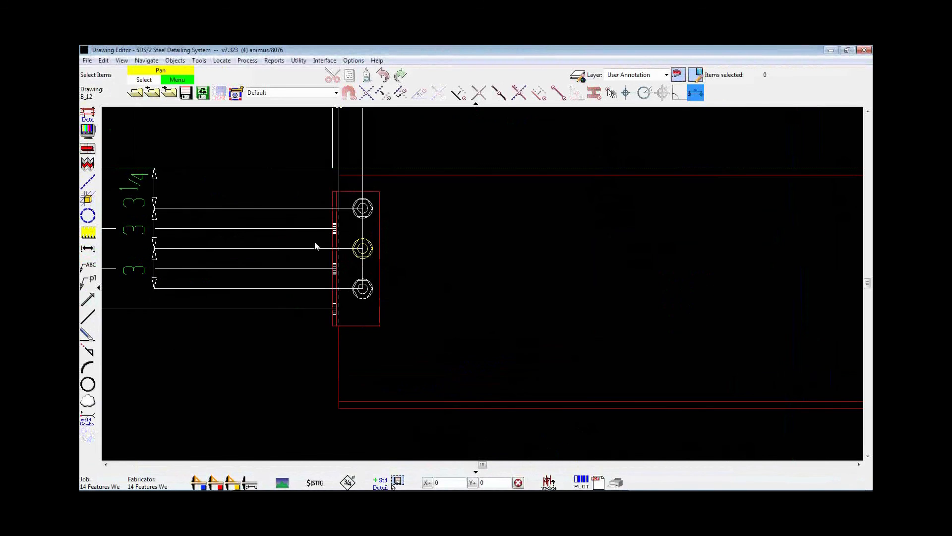
left_click(88, 197)
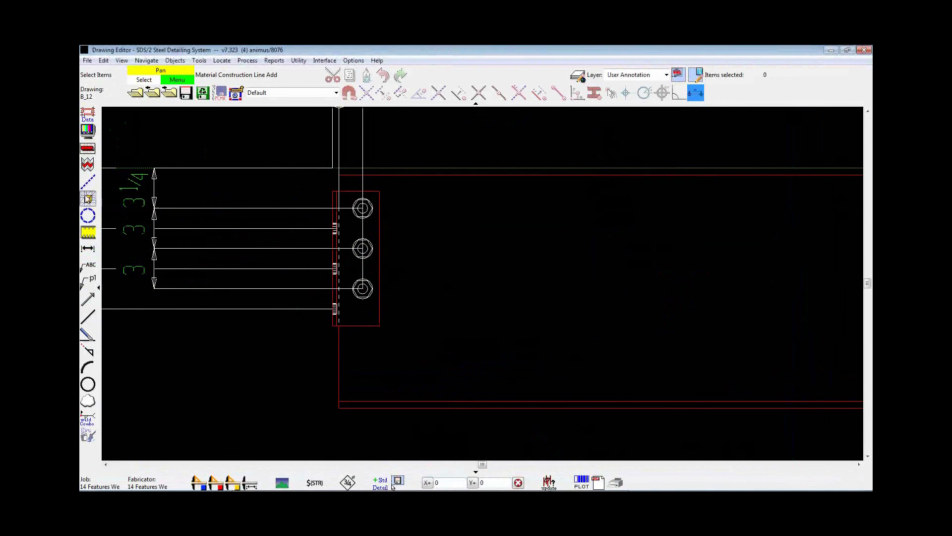
left_click(366, 228)
right_click(367, 227)
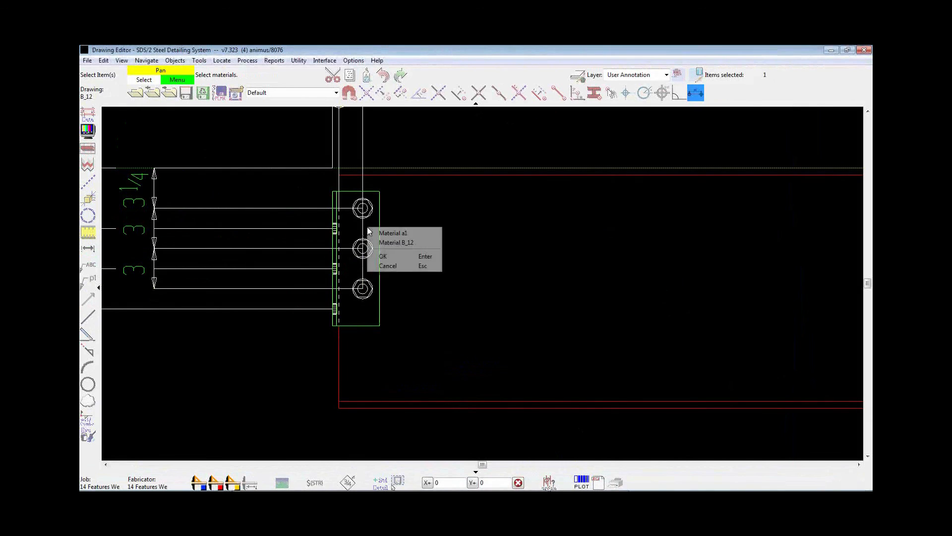
left_click(374, 257)
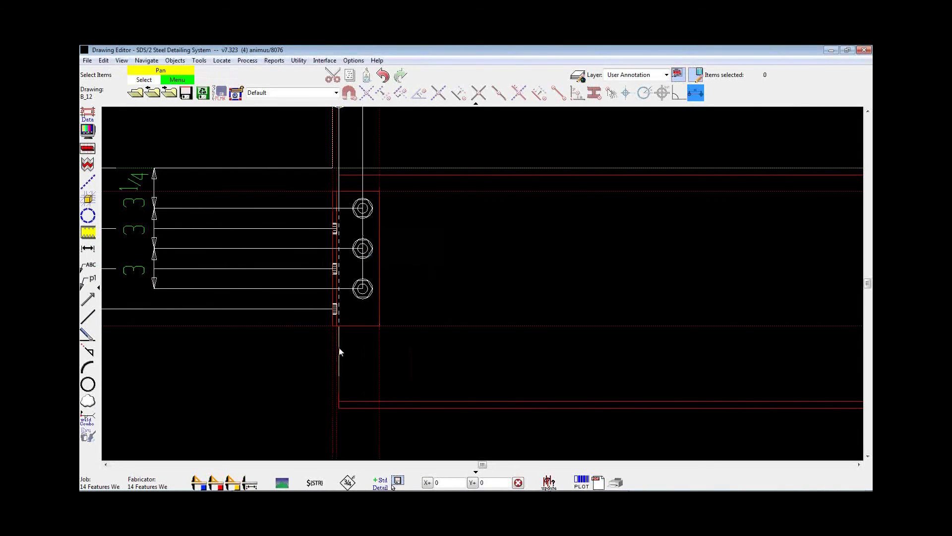
Remove clip angle a1's construction lines by reapplying Material Construction Line Add, and add them back with the same command
left_click(88, 198)
left_click(370, 230)
right_click(370, 230)
left_click(377, 259)
left_click(88, 197)
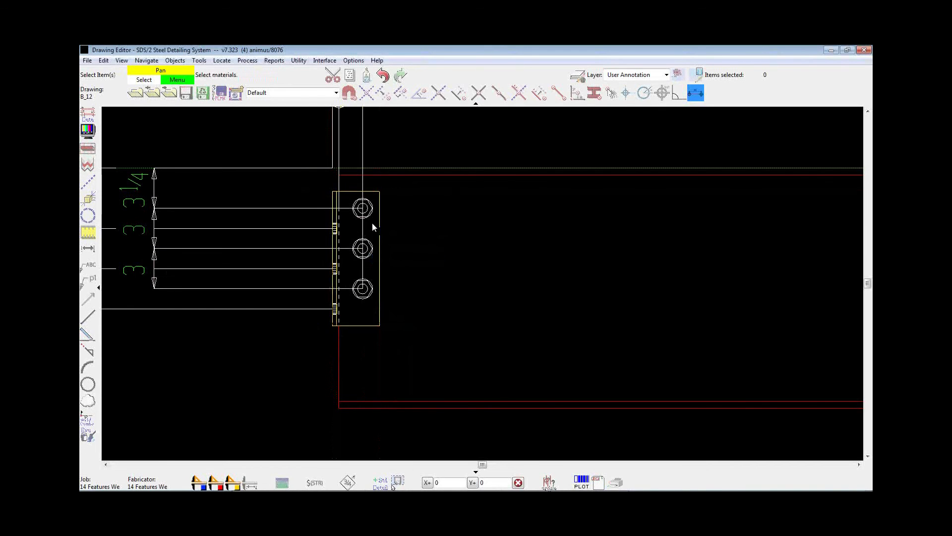
right_click(376, 224)
left_click(390, 255)
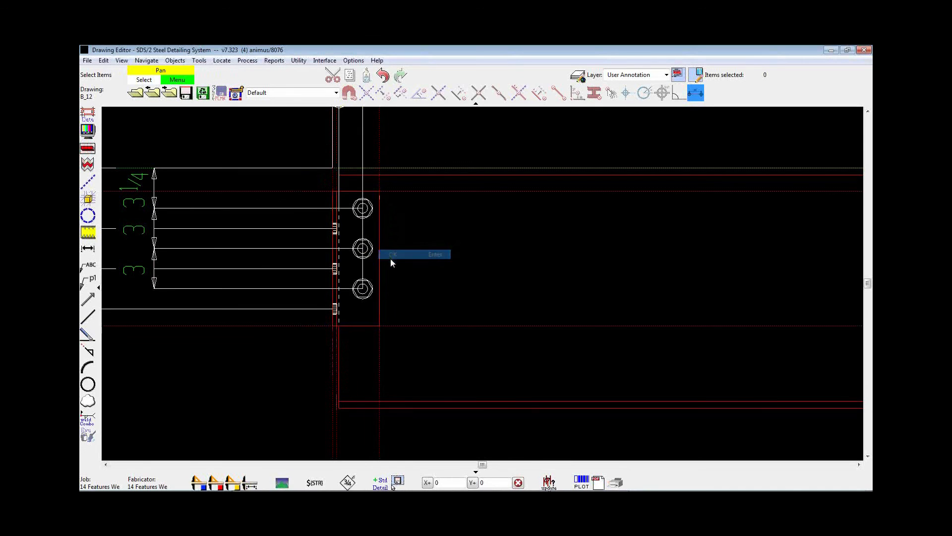
Set the selection filter to Material Construction Lines in the B_12 drawing
left_click(315, 93)
mouse_move(335, 121)
left_mouse_down()
mouse_move(335, 145)
mouse_move(335, 134)
left_mouse_up()
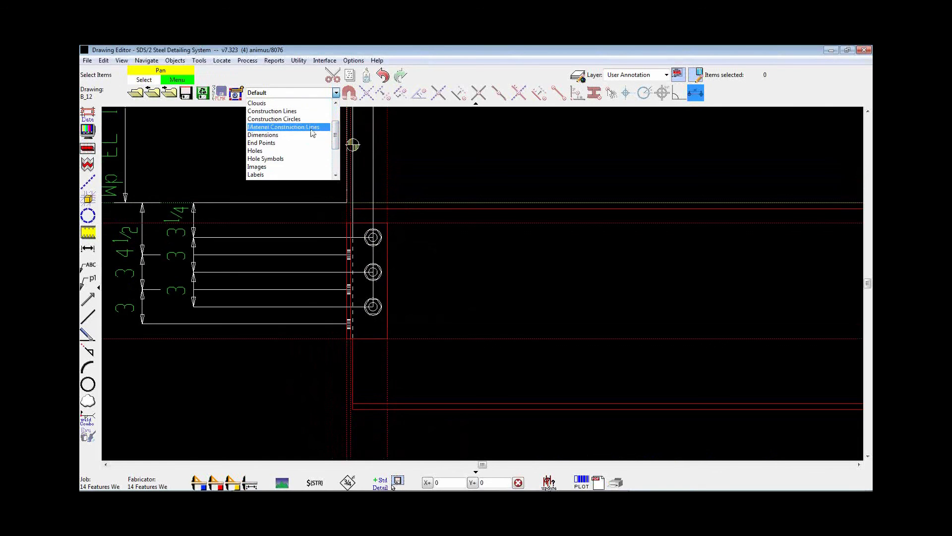
left_click(312, 127)
scroll(475, 186, "down", 3)
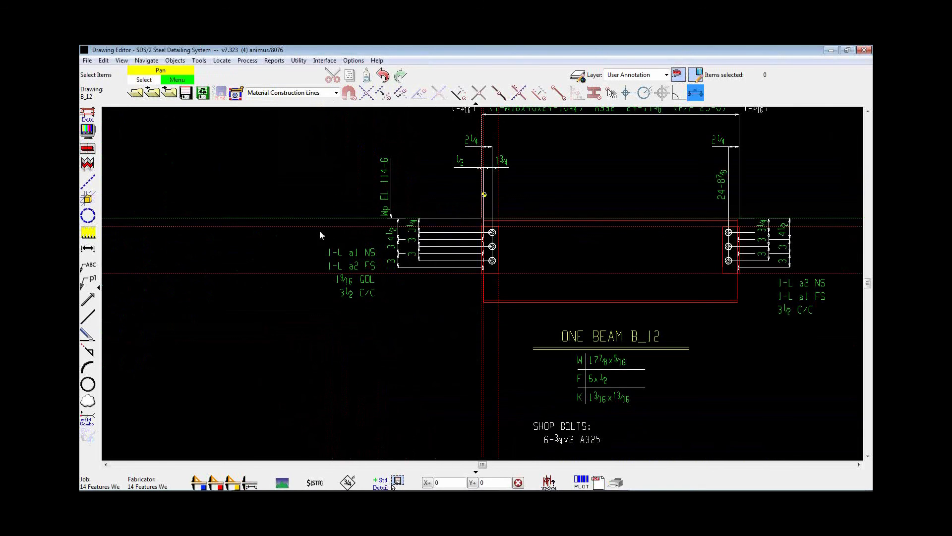
scroll(317, 216, "up", 2)
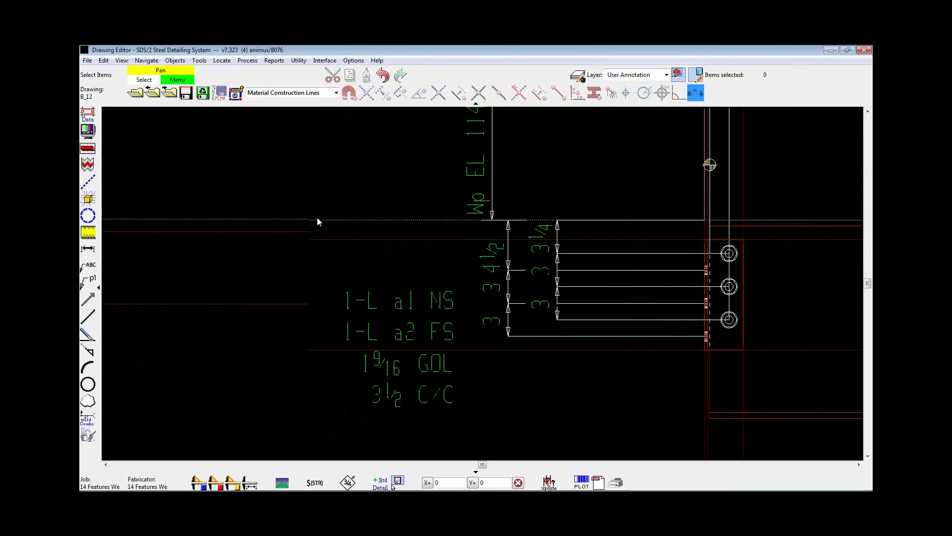
scroll(353, 222, "down", 2)
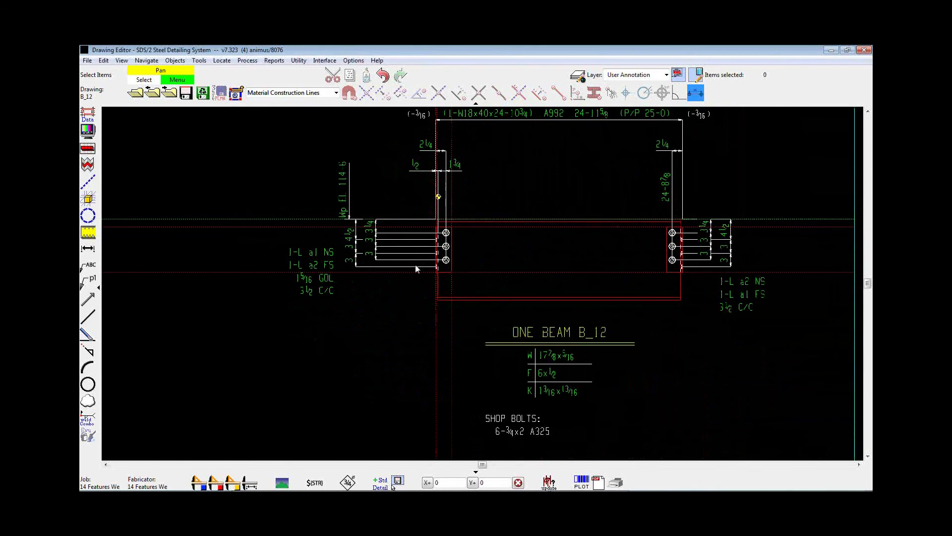
Select the material construction lines around clip angle a1 with a window and delete them
left_click_drag(463, 206, 405, 276)
scroll(442, 243, "up", 4)
left_click(367, 142)
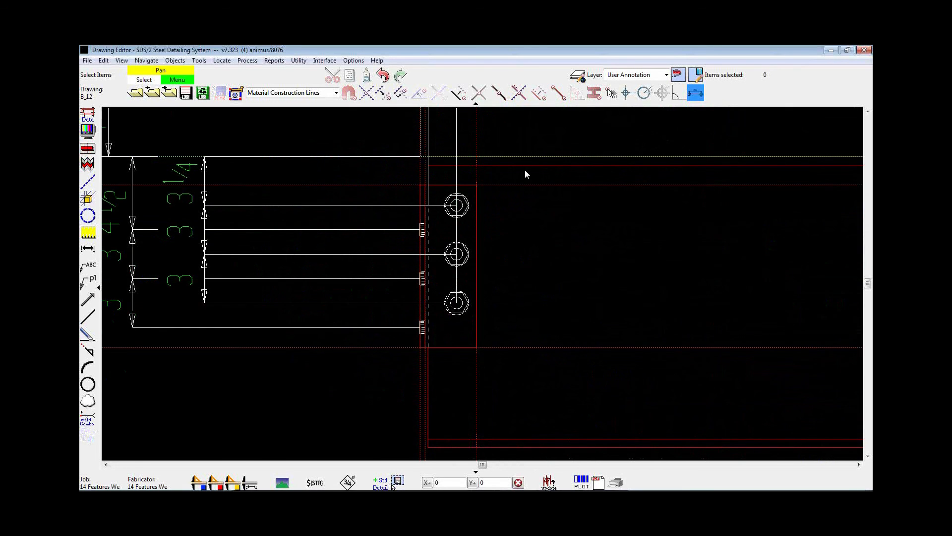
left_click_drag(501, 120, 335, 382)
key("Delete")
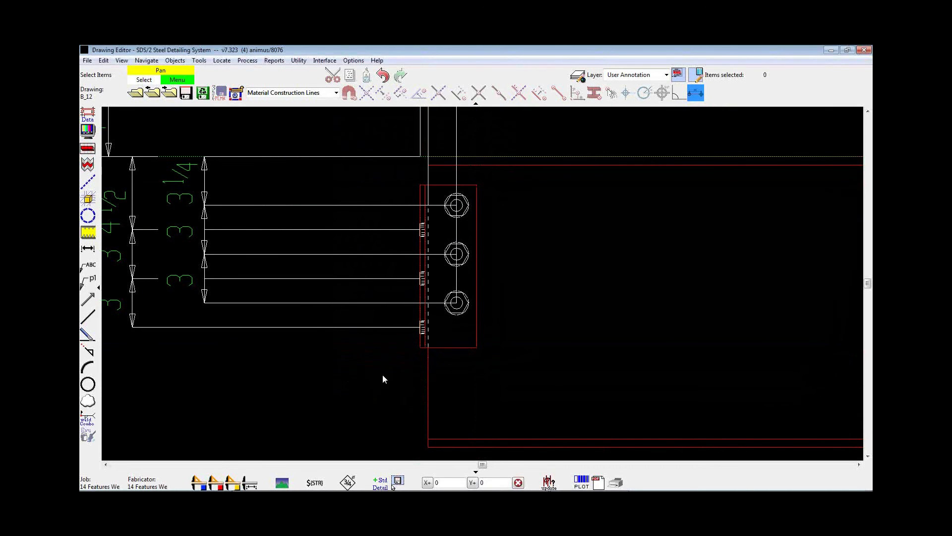
Restore the selection filter to Default in the B_12 drawing
left_click(336, 92)
scroll(297, 104, "up", 2)
left_click(297, 103)
scroll(146, 264, "down", 4)
scroll(340, 287, "down", 1)
middle_click_drag(344, 285, 408, 278)
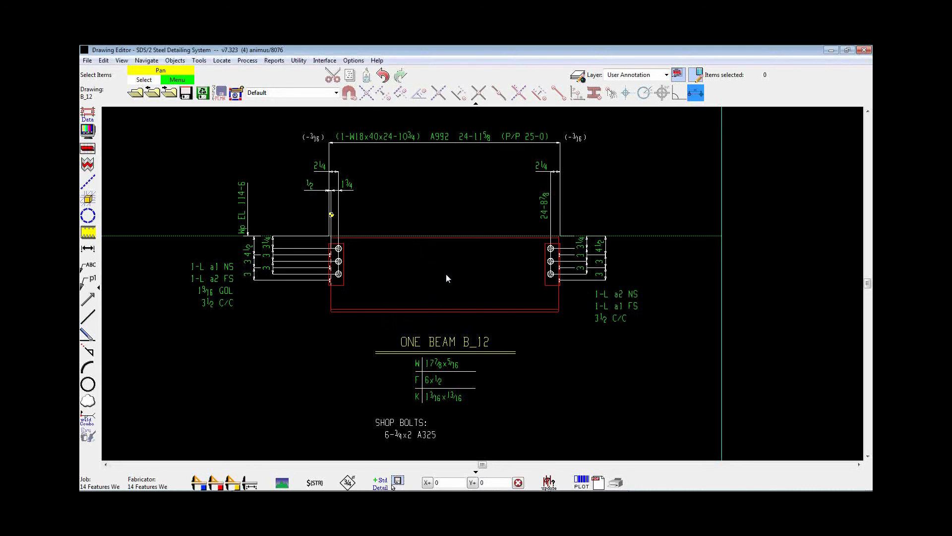
Advance through the beam detail drawings from B_12 to B_20
key("Page_Down")
key("Page_Down")
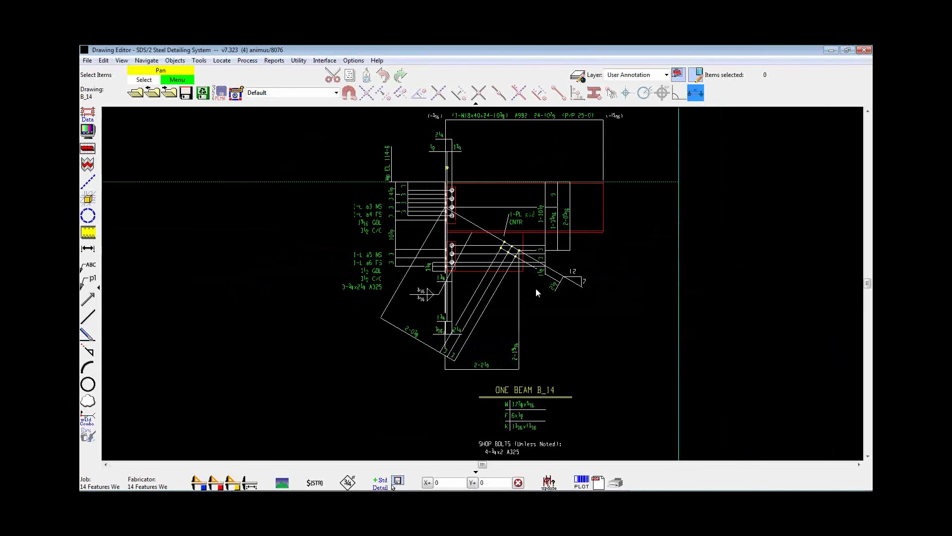
key("Page_Down")
key("Page_Down")
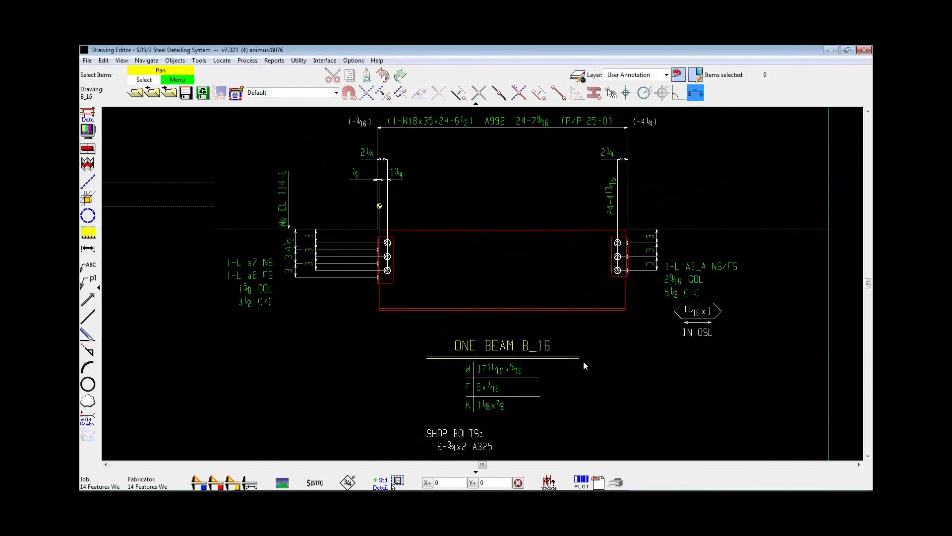
key("Page_Down")
key("Page_Down")
key("Page_Down")
key("Page_Down")
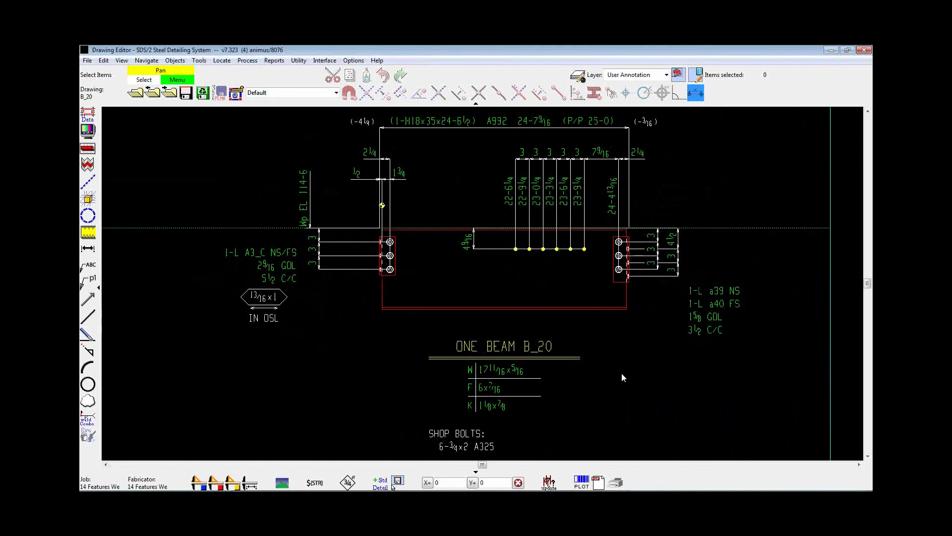
Move the 22-6 1/4 running dimension on beam B_20 to the extension line of the 4 9/16 dimension
middle_click_drag(568, 281, 558, 284)
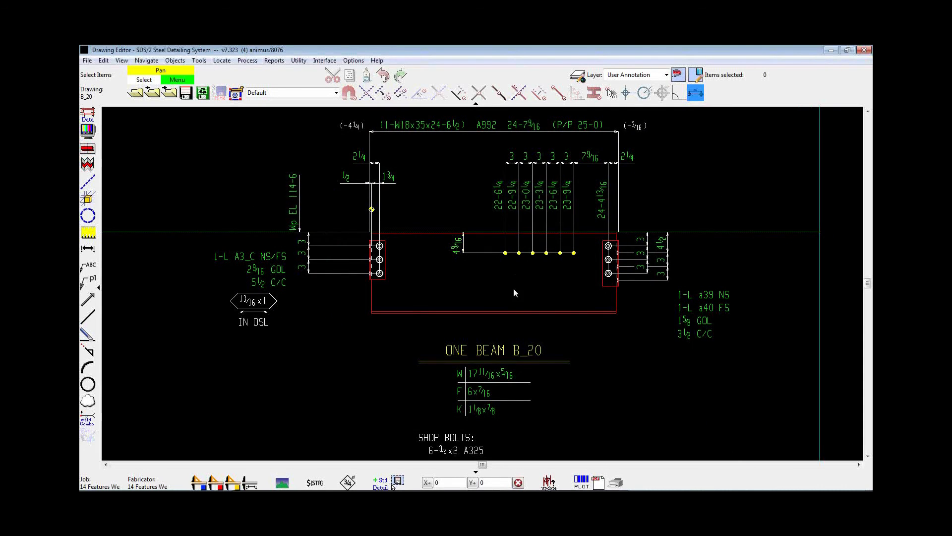
scroll(489, 242, "up", 4)
scroll(543, 255, "down", 2)
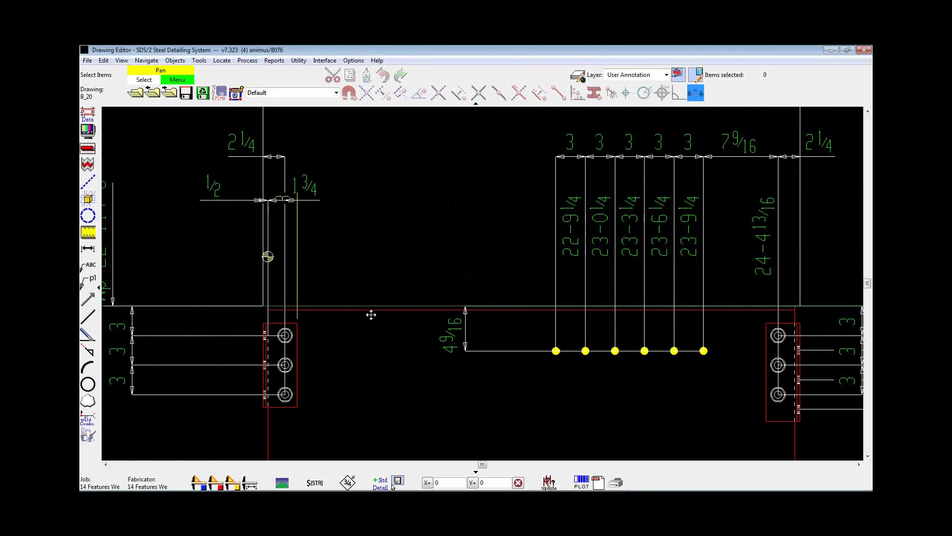
left_click(465, 309)
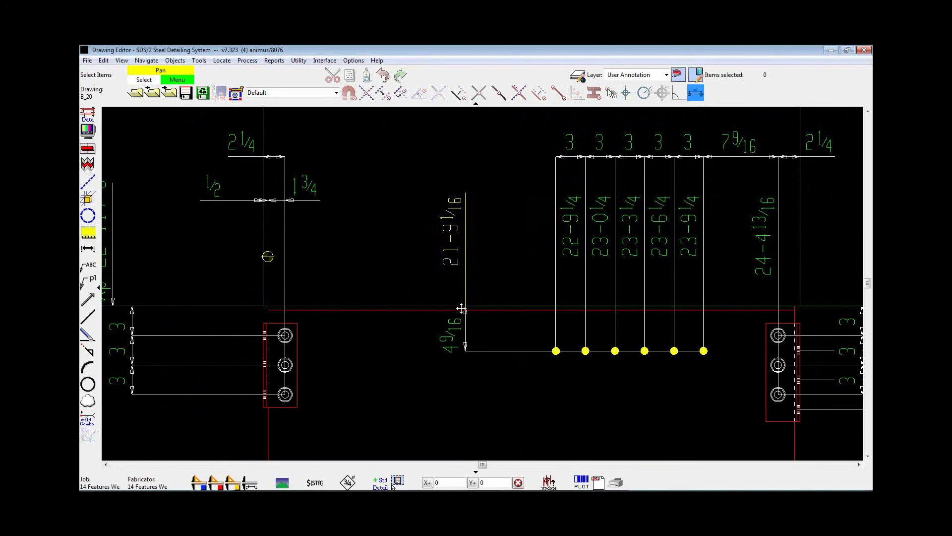
Return the moved running dimension to the first of the six web holes and review the drag-and-drop snap modes
left_click(555, 351)
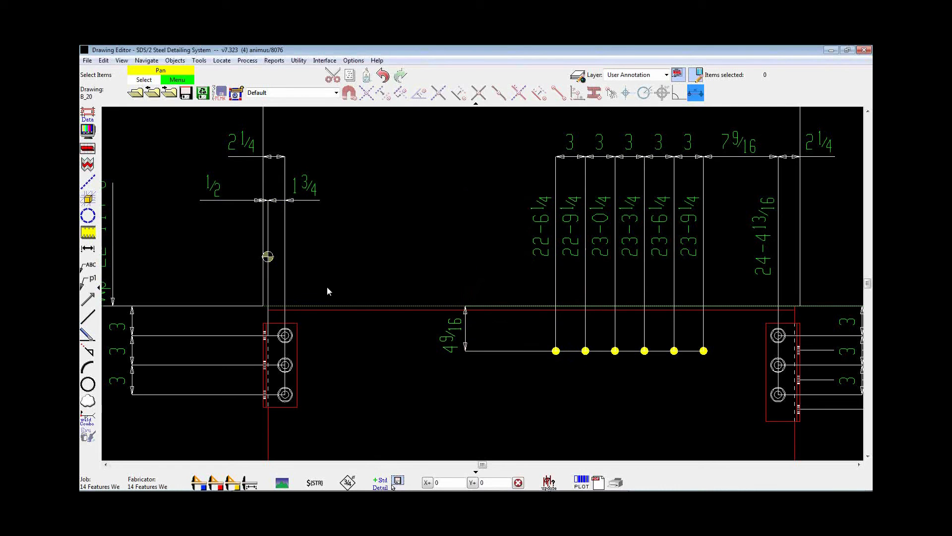
left_click(199, 60)
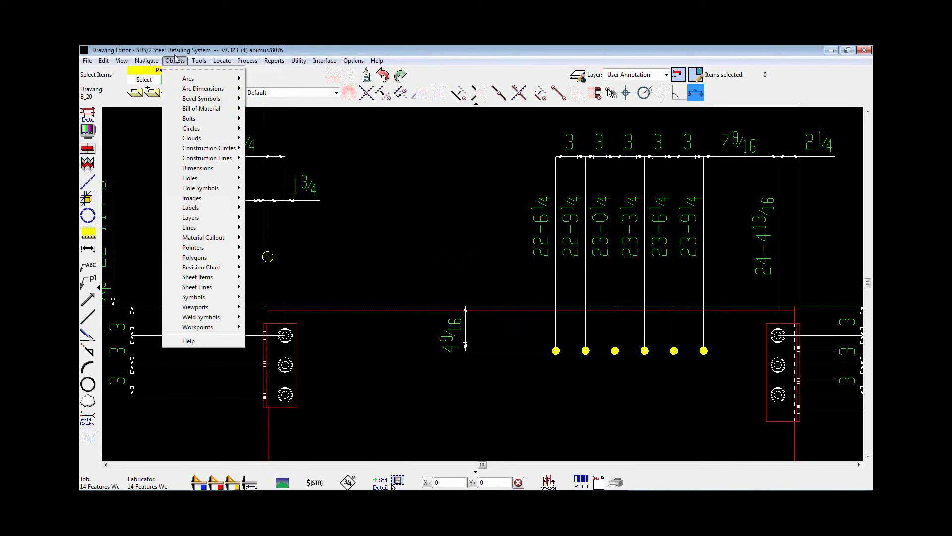
left_click(174, 60)
left_click(221, 60)
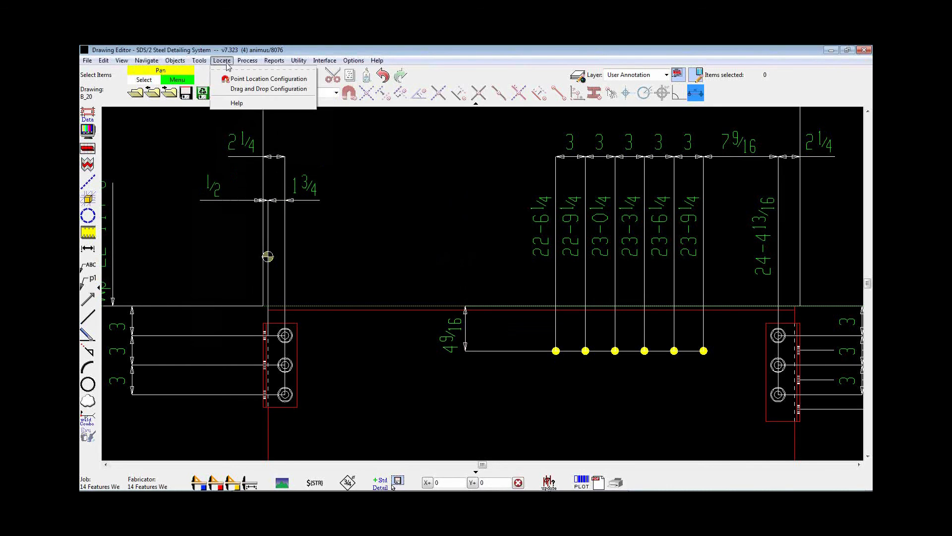
left_click(255, 90)
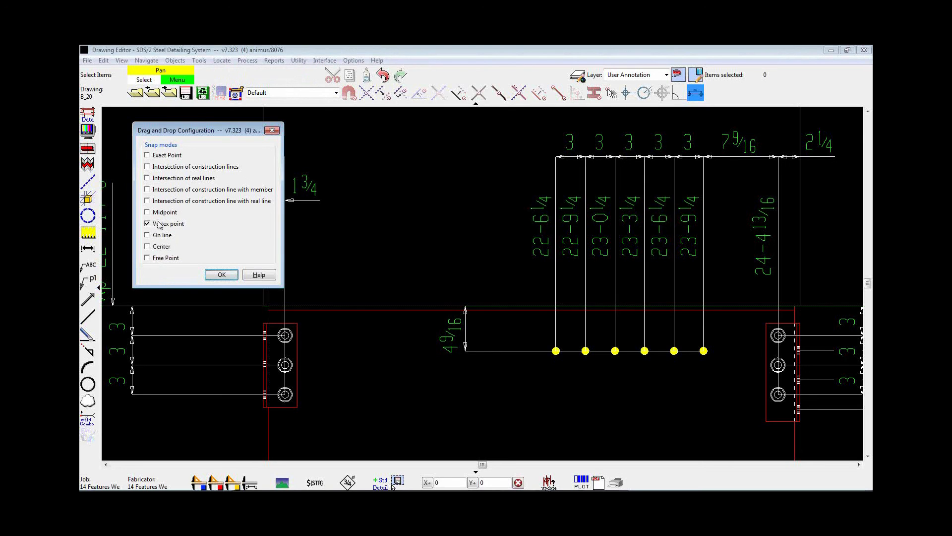
left_click(220, 275)
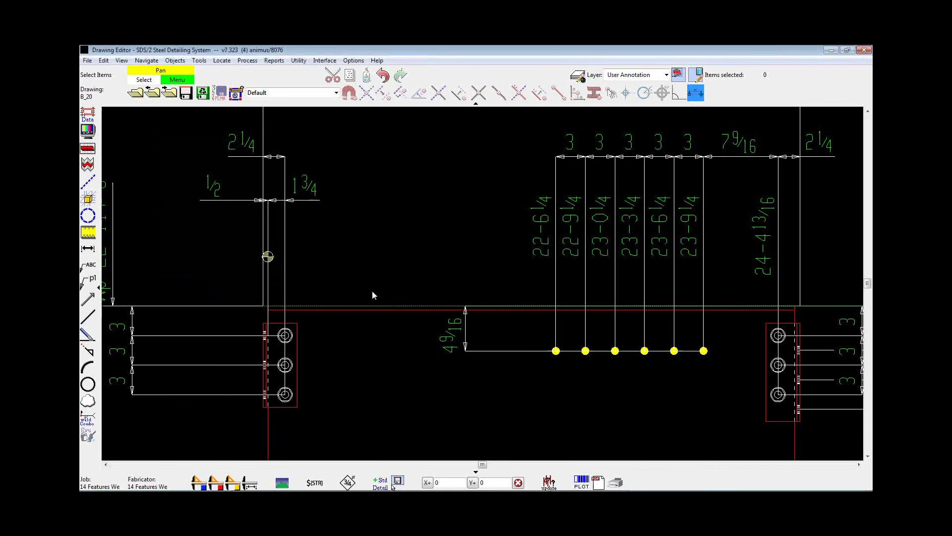
Try dragging the first running dimension to a clip angle vertex, and with On line snapping, to a point along the beam's top line
left_click_drag(556, 297, 269, 321)
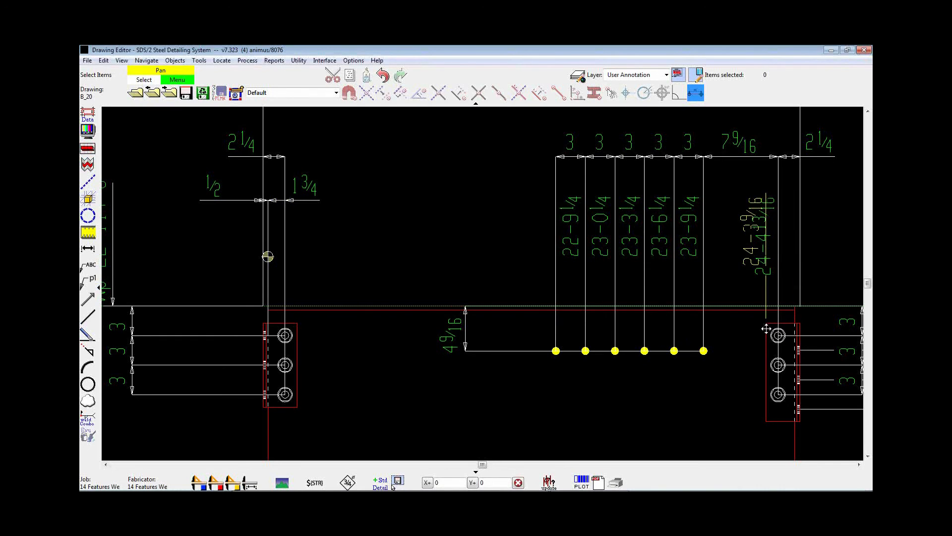
left_click(222, 60)
left_click(263, 89)
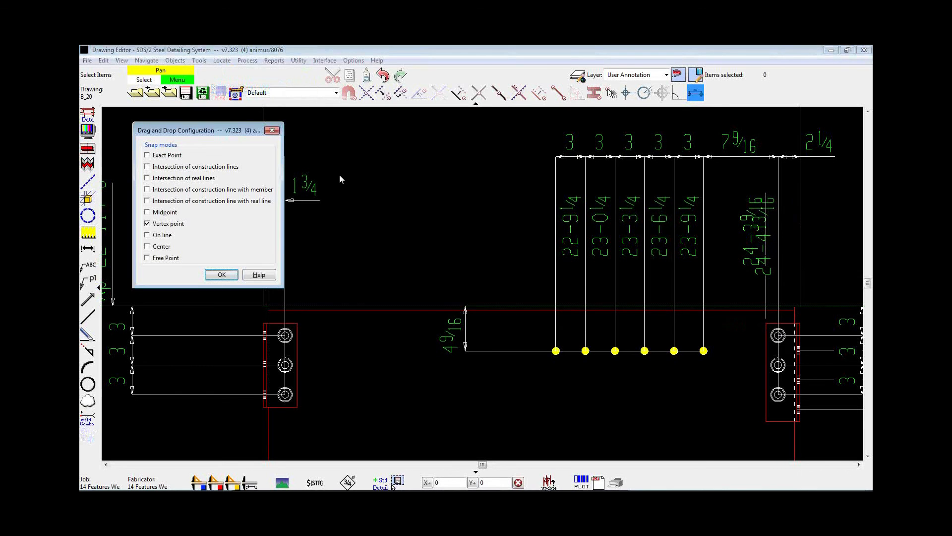
left_click(158, 238)
left_click(222, 275)
left_click_drag(772, 299, 401, 303)
Set the drag-and-drop snap mode to Exact Point and move the running dimension back onto the first web hole
left_click(240, 61)
mouse_move(223, 62)
left_click(242, 90)
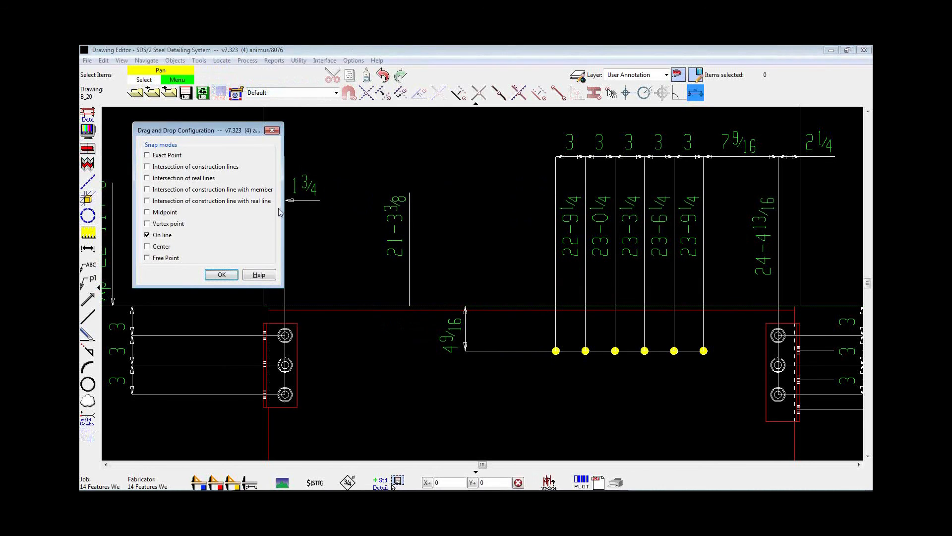
left_click(169, 156)
left_click(222, 275)
mouse_move(412, 294)
left_mouse_down()
mouse_move(559, 304)
mouse_move(557, 350)
left_mouse_up()
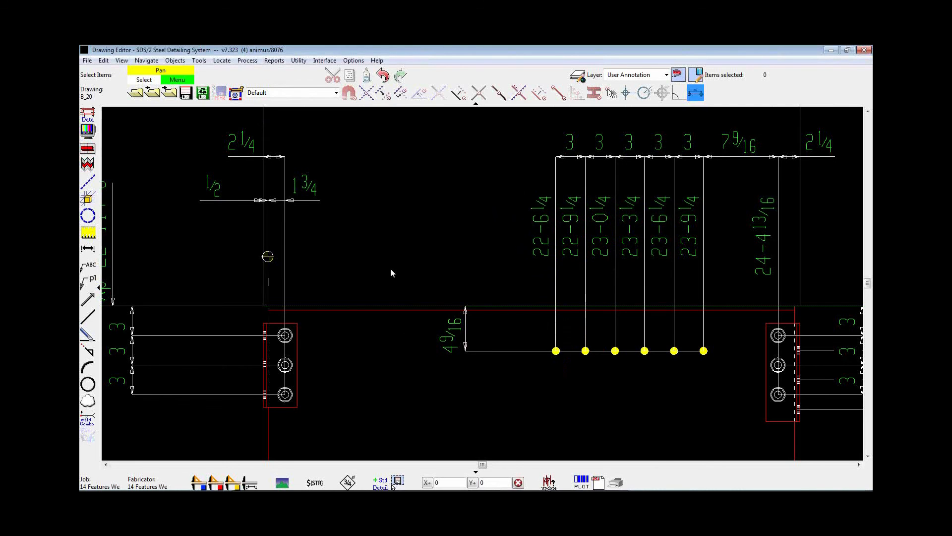
Open the drawing selection list and show the Detail sheets category
scroll(390, 268, "down", 2)
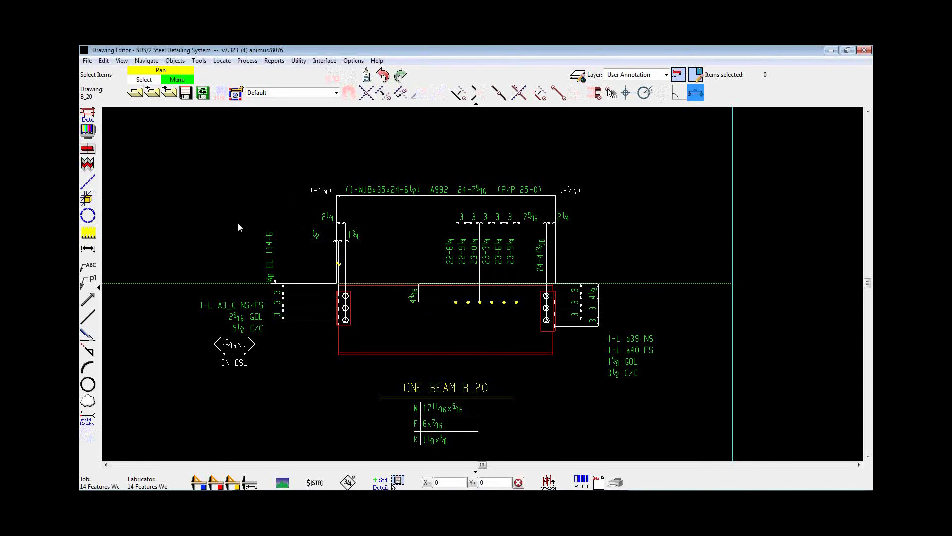
left_click(135, 92)
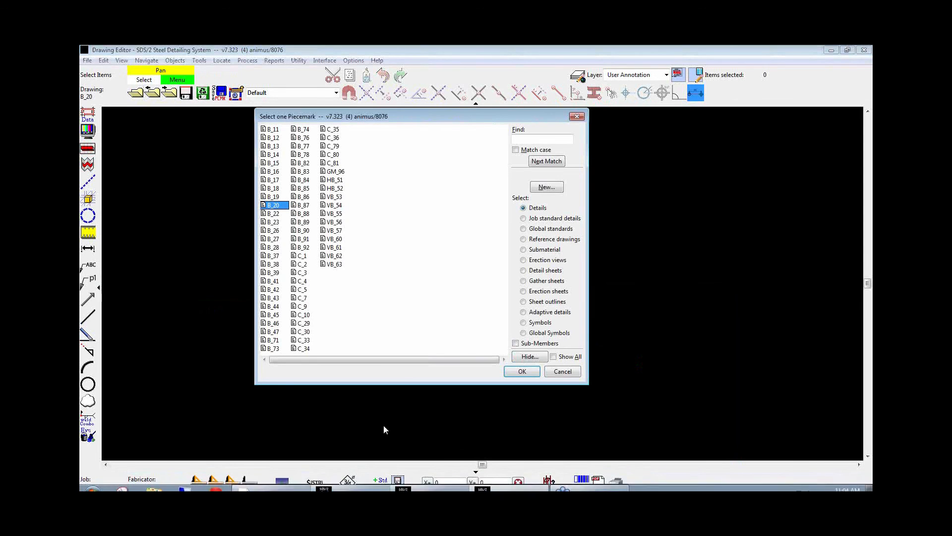
mouse_move(450, 489)
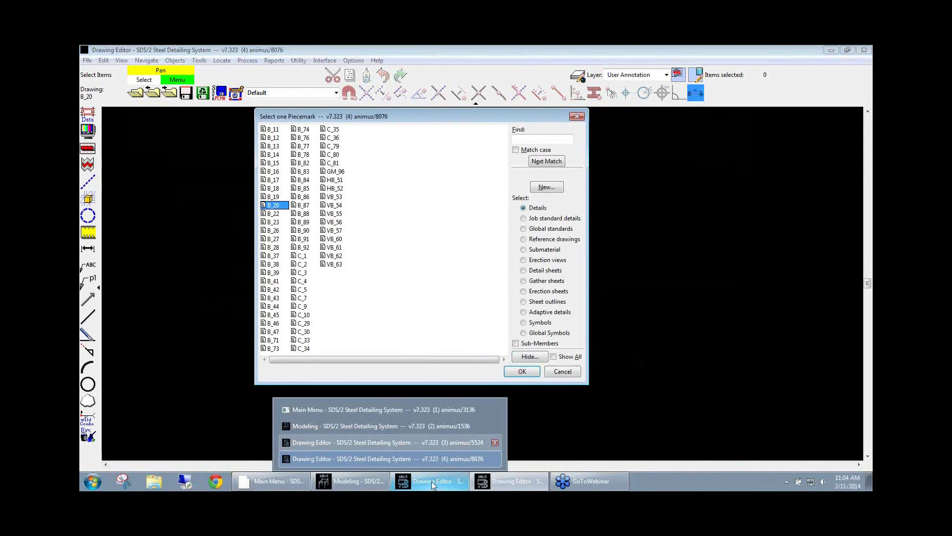
left_click(540, 273)
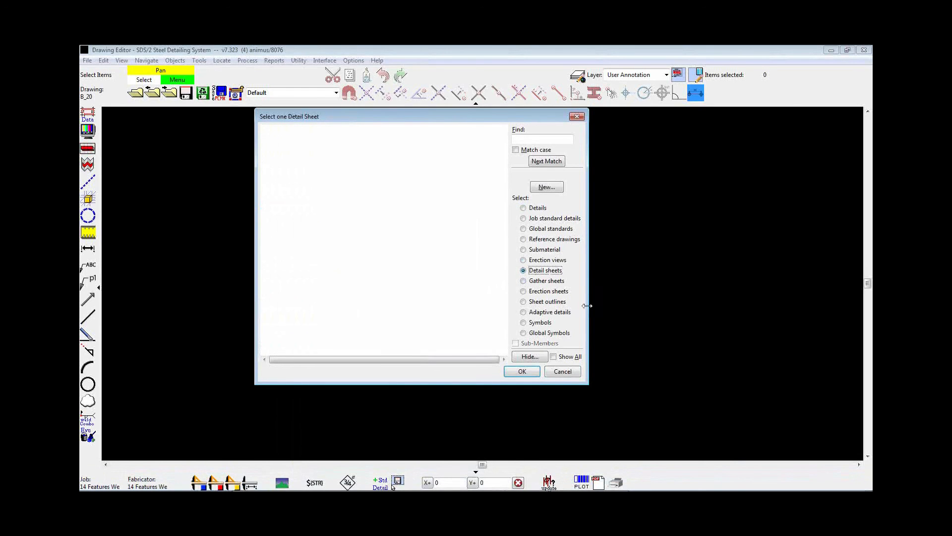
left_click(546, 302)
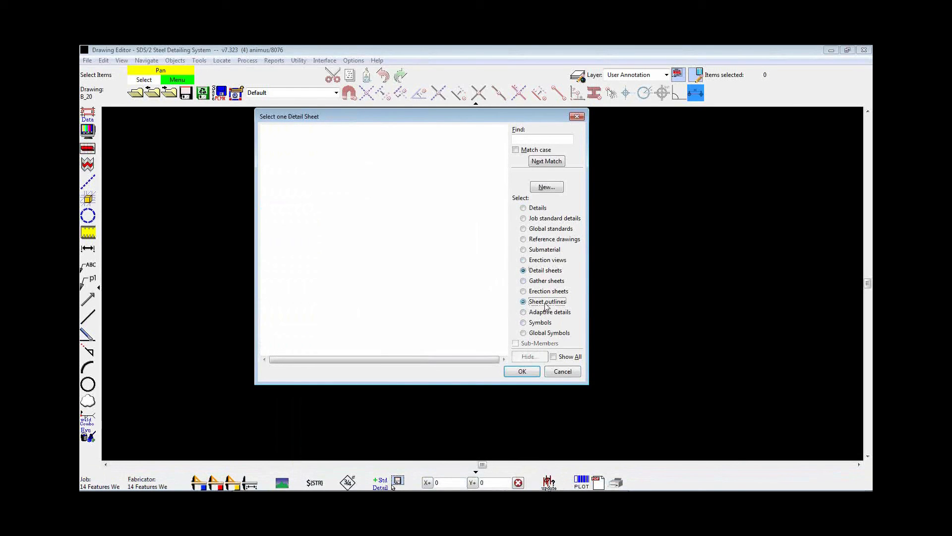
left_click(532, 273)
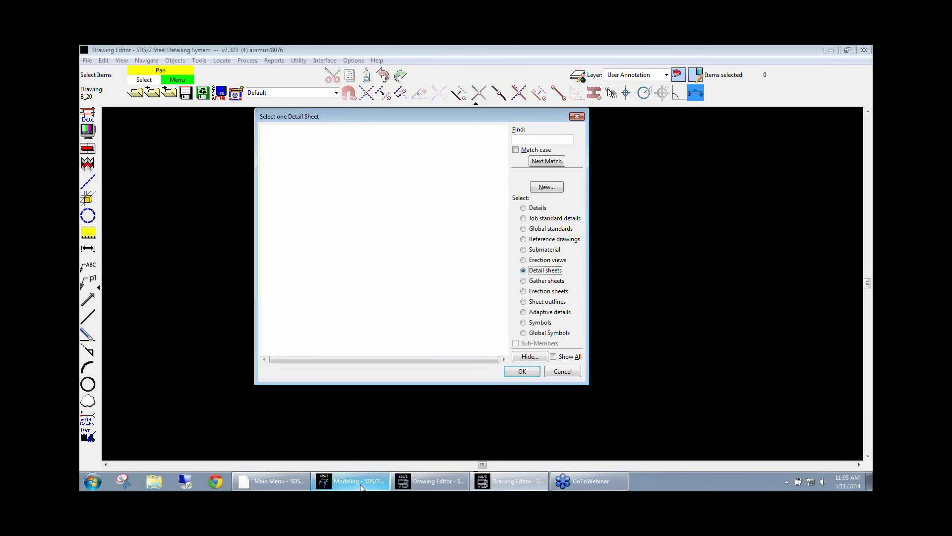
Switch to Modeling and load the saved selection MEMS_SEQA as members
left_click(353, 481)
scroll(329, 225, "down", 10)
left_click(523, 179)
left_click(103, 60)
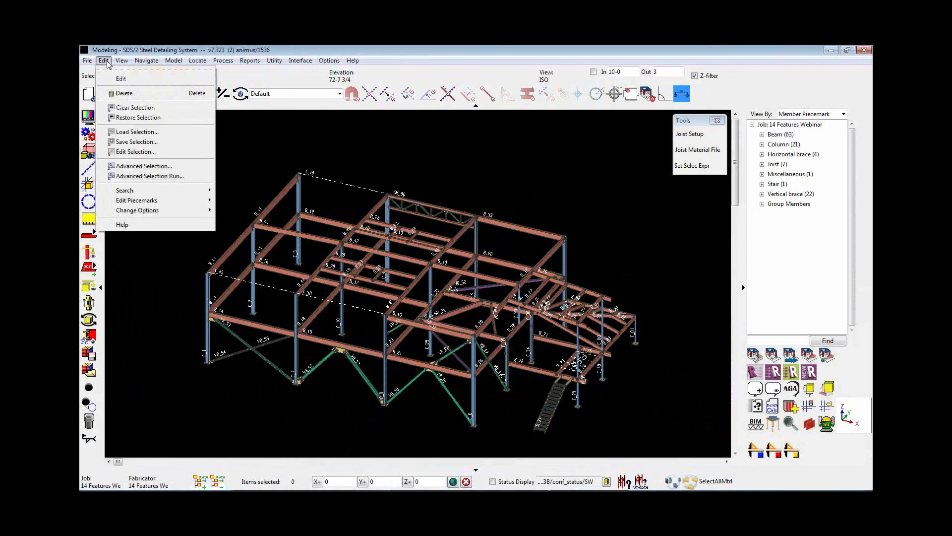
left_click(119, 132)
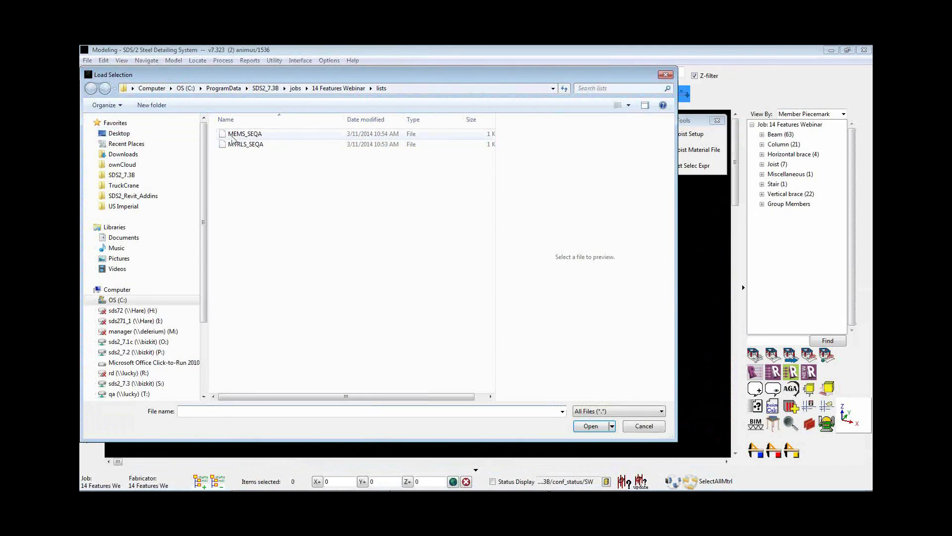
double_click(238, 134)
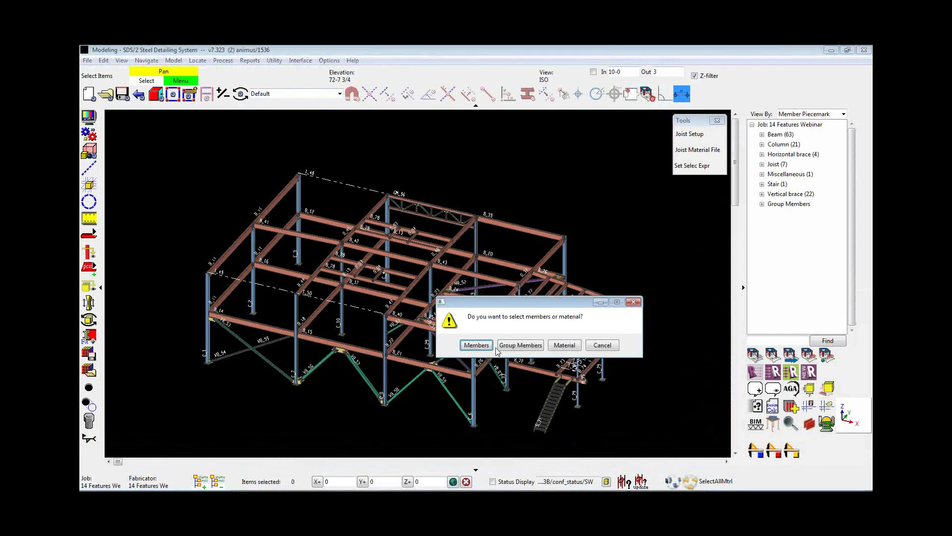
left_click(484, 347)
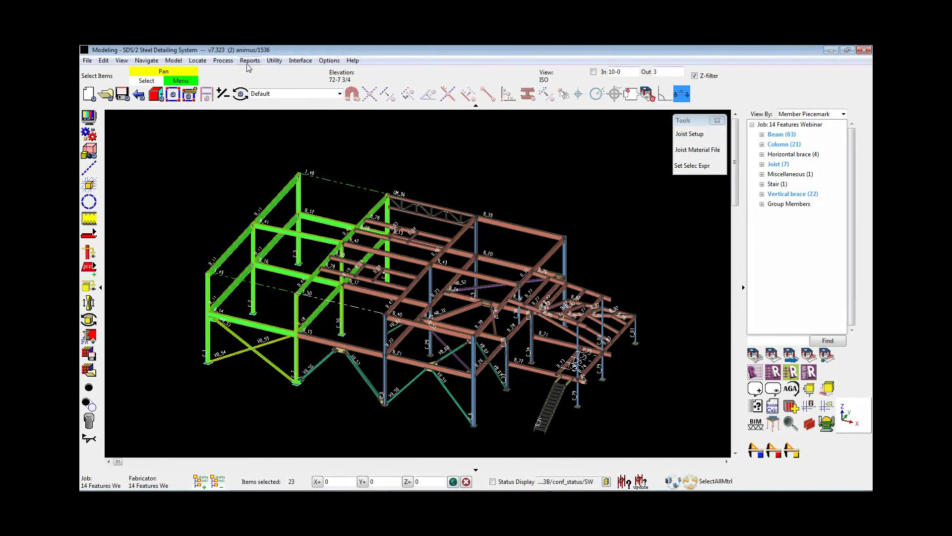
Start autoloading details for the selected members using the D24X36 sheet outline
left_click(223, 60)
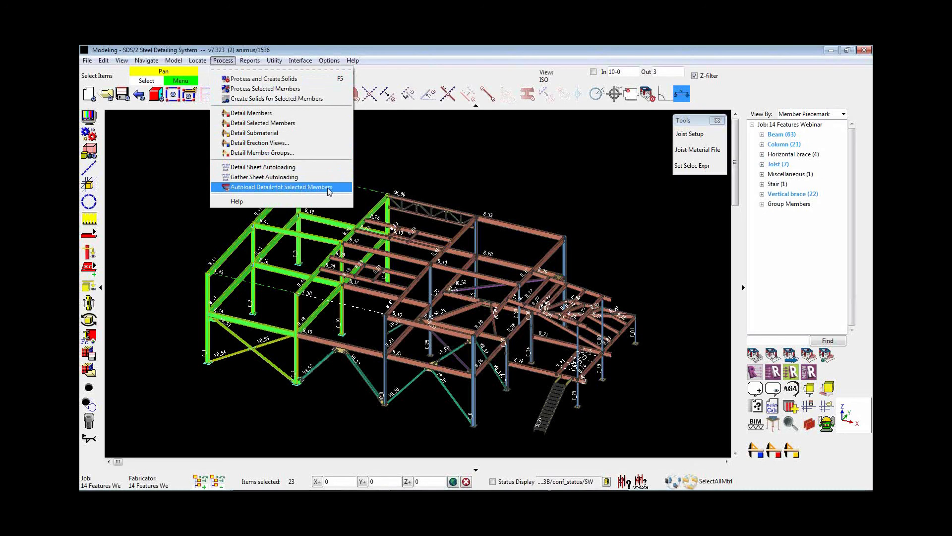
left_click(329, 189)
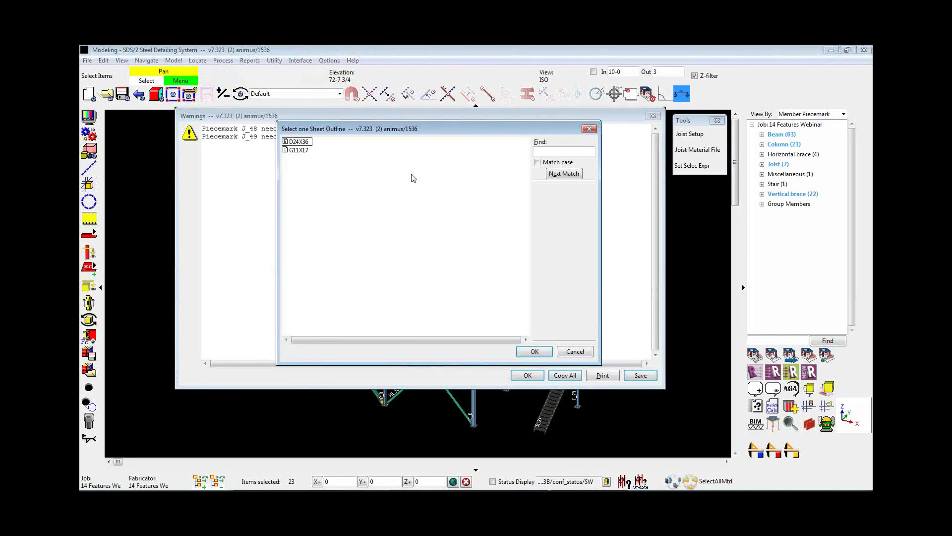
left_click_drag(355, 136, 344, 138)
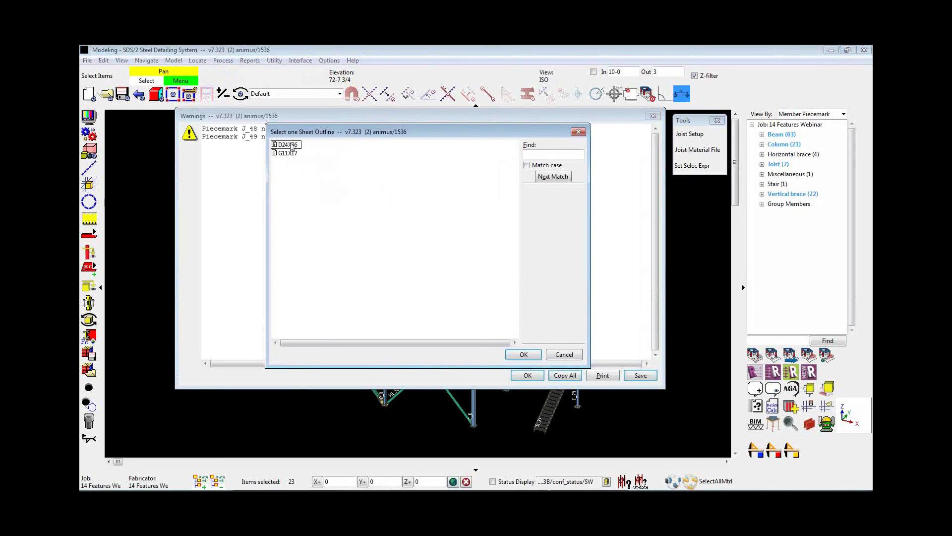
left_click(287, 145)
left_click(524, 355)
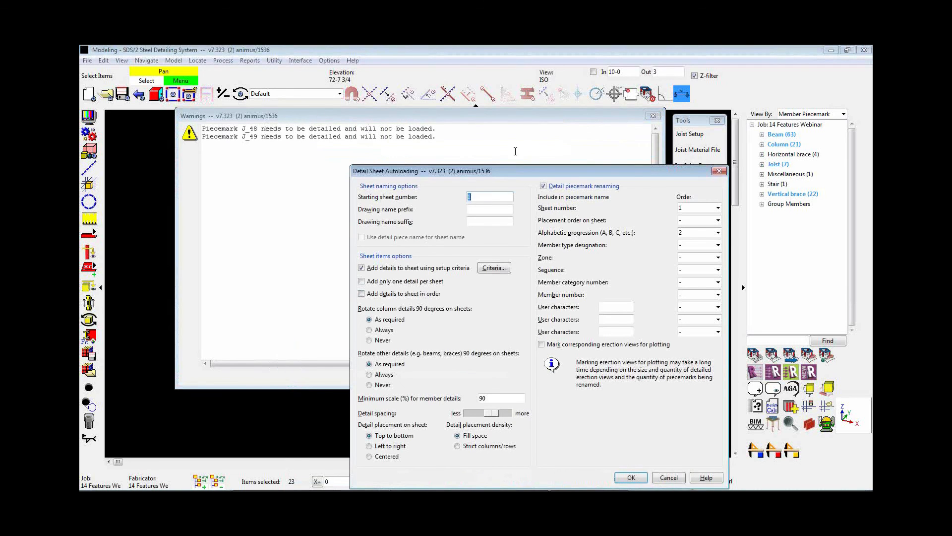
Reduce the detail spacing in Detail Sheet Autoloading and set placement to Left to right with Strict columns/rows density
left_click_drag(503, 174, 396, 102)
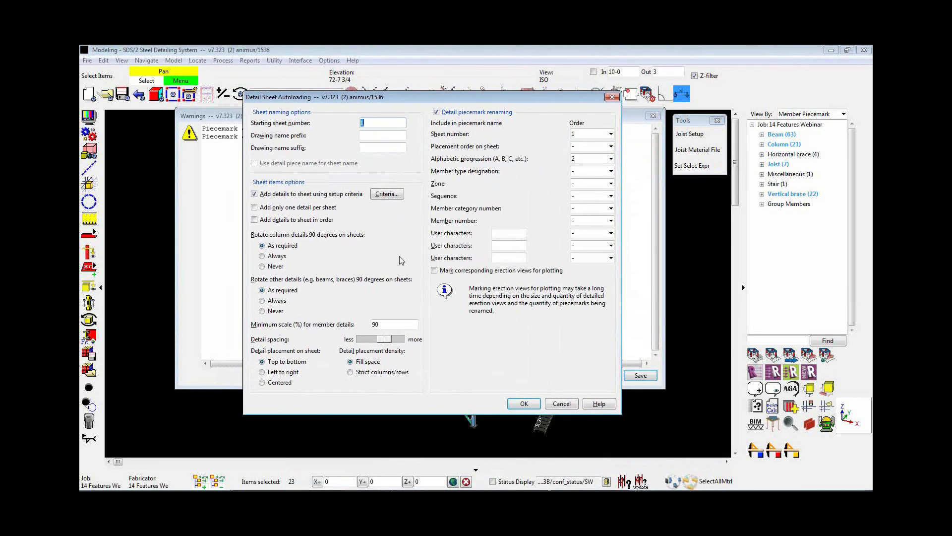
left_click(394, 121)
left_click_drag(386, 340, 357, 342)
left_click(271, 373)
left_click(352, 372)
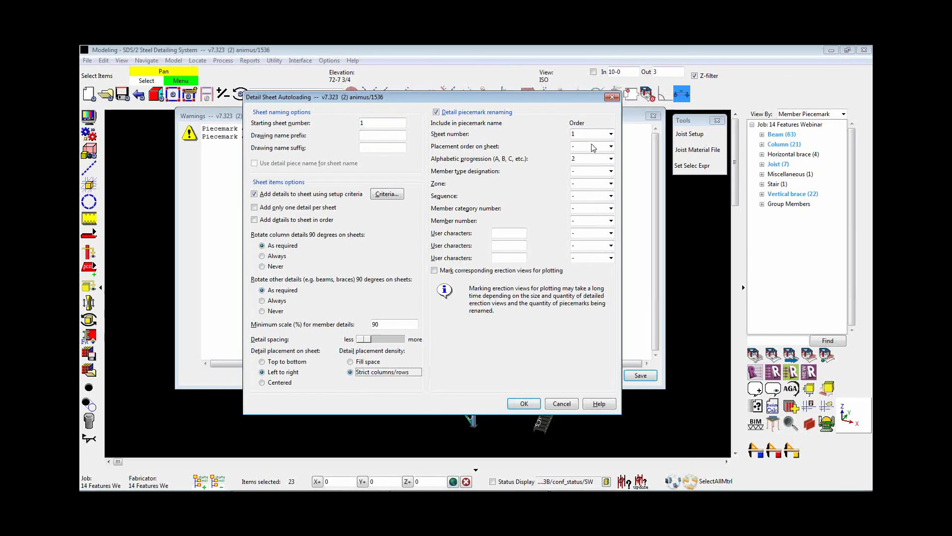
Set piecemark naming to member type designation 2, alphabetic progression inactive and placement order 3, and run the autoloading
left_click(583, 172)
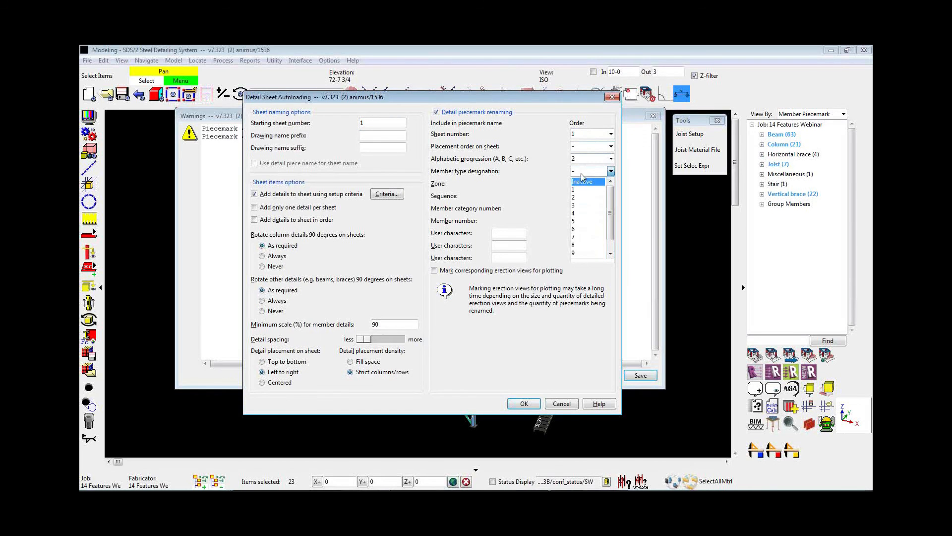
left_click(581, 204)
left_click(587, 159)
left_click(582, 169)
left_click(583, 146)
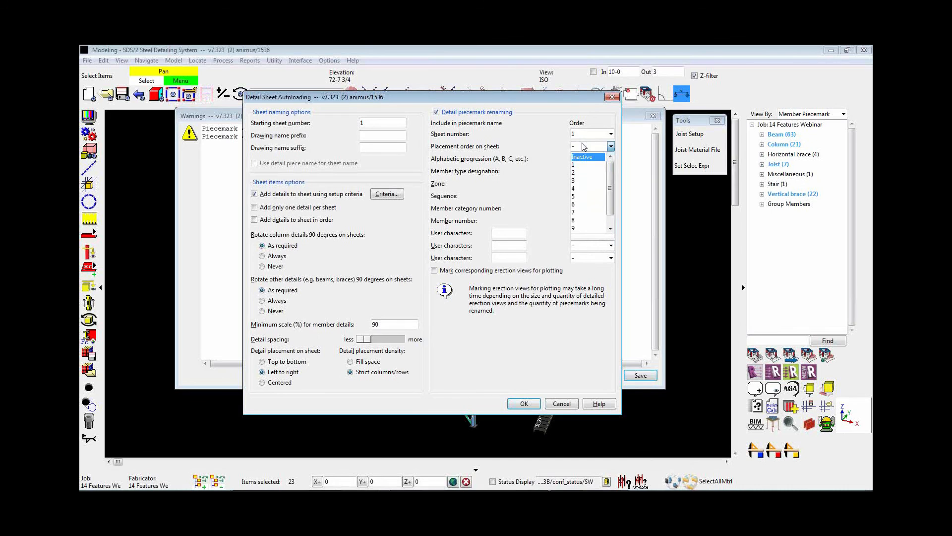
left_click(578, 180)
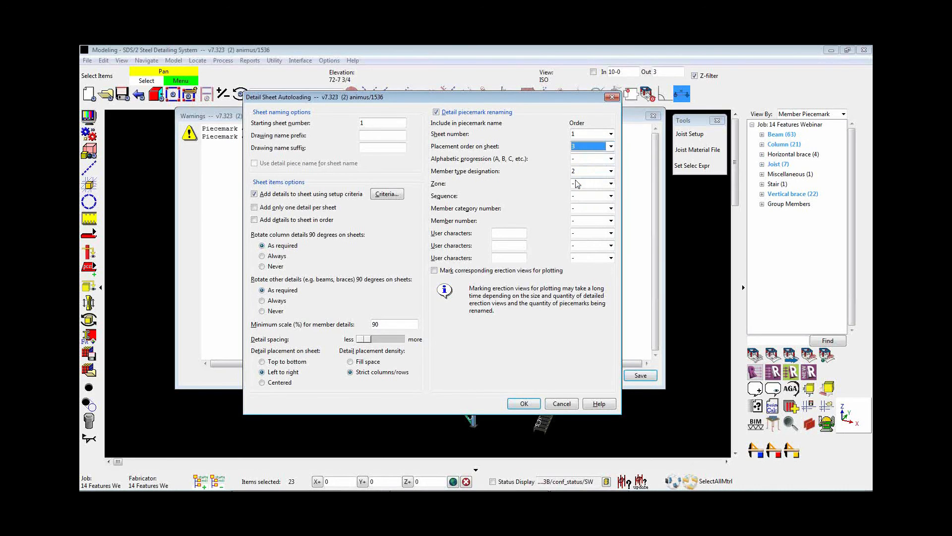
left_click(520, 403)
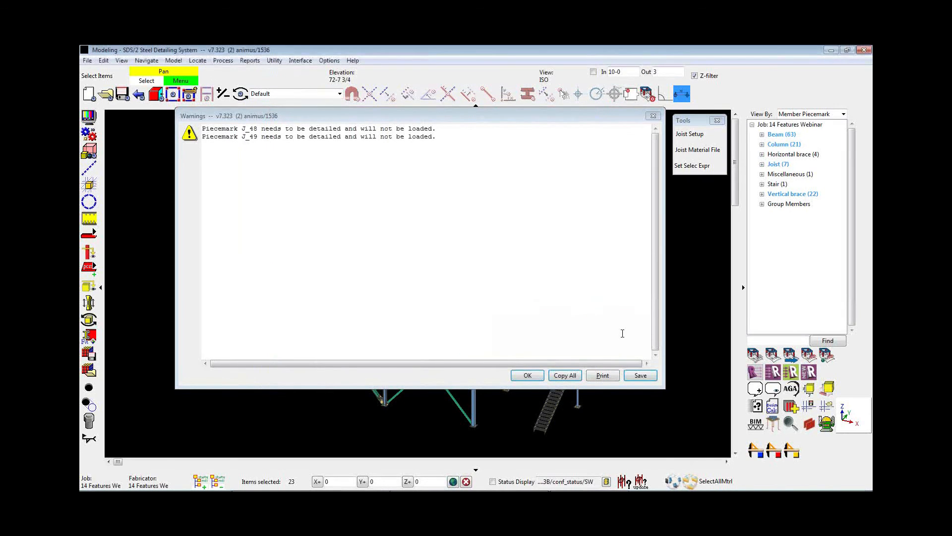
left_click(528, 375)
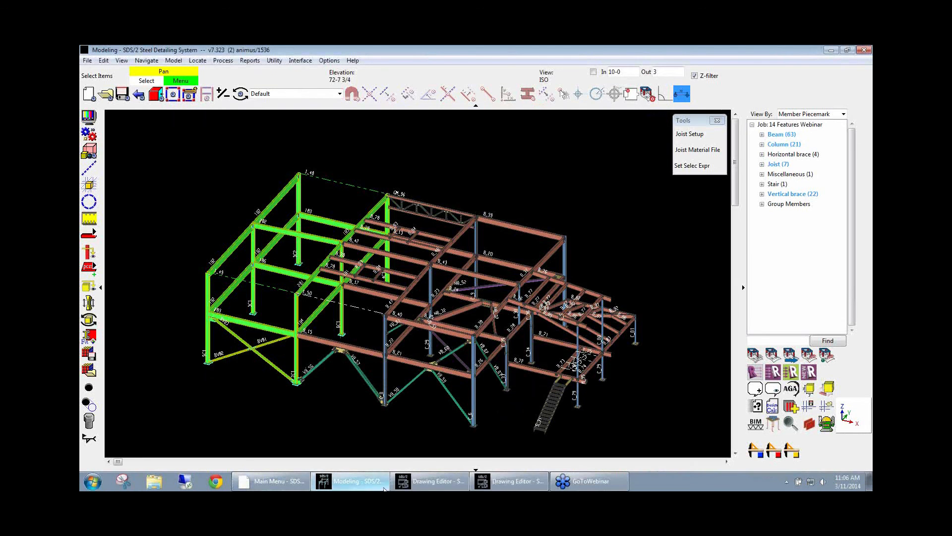
Switch back to the Drawing Editor, refresh the detail sheet list and open sheet 1
left_click(511, 481)
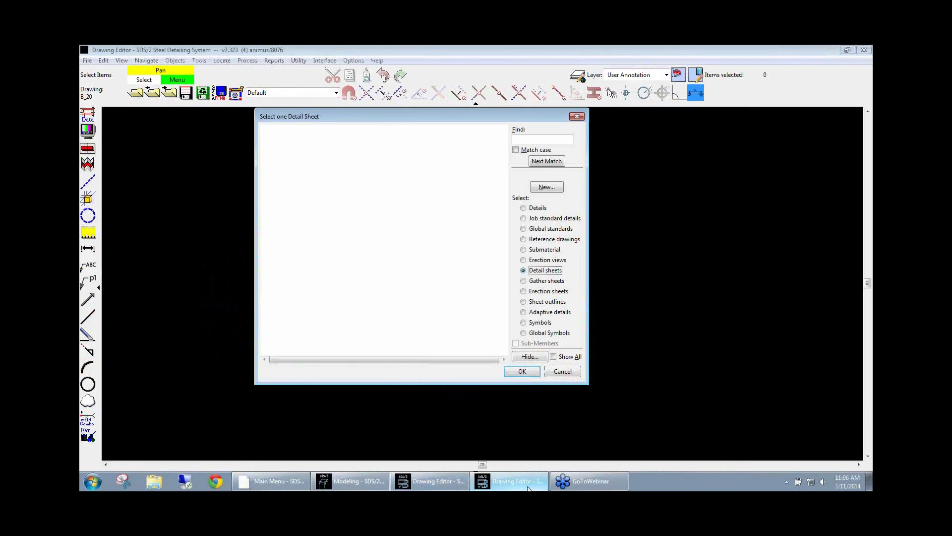
left_click(523, 271)
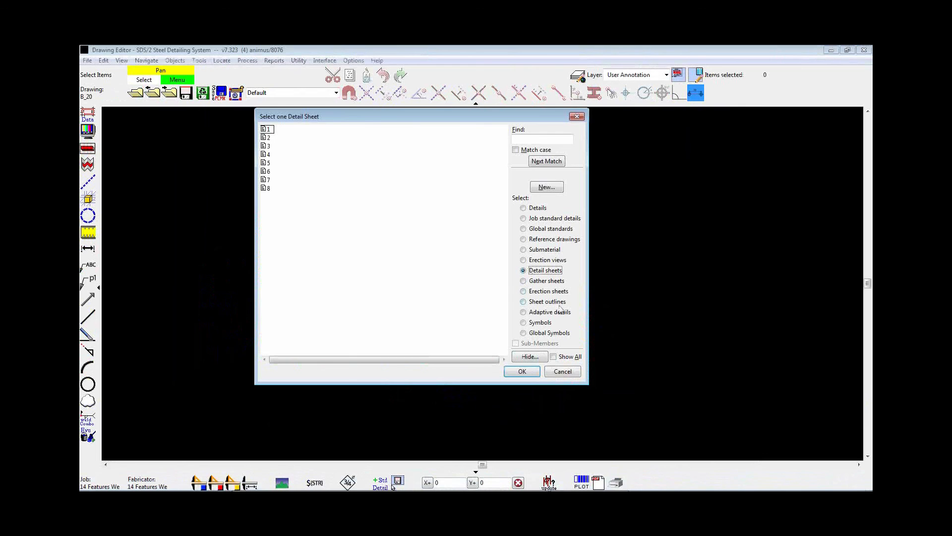
double_click(270, 130)
Page forward through the autoloaded detail sheets and examine the column 3C1 detail on sheet 3
key("Page_Down")
key("Page_Down")
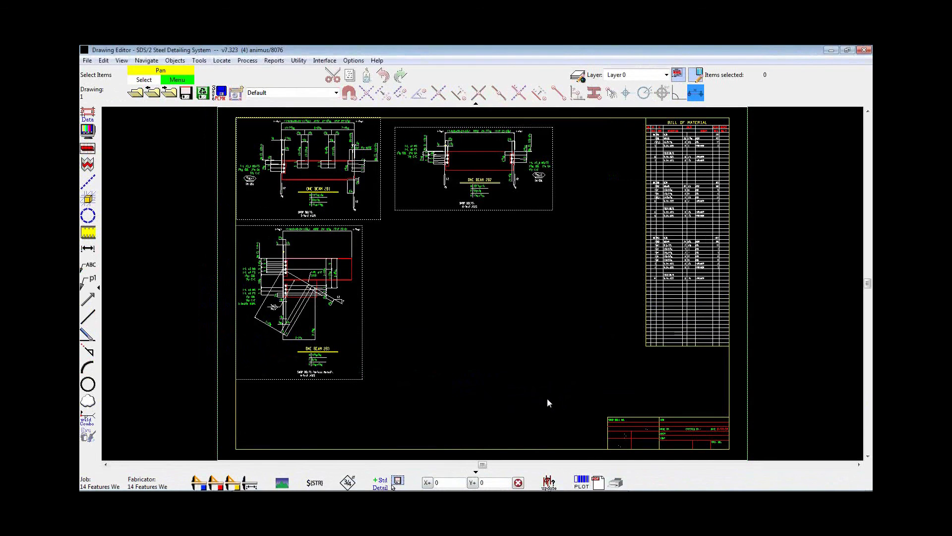
scroll(271, 286, "up", 5)
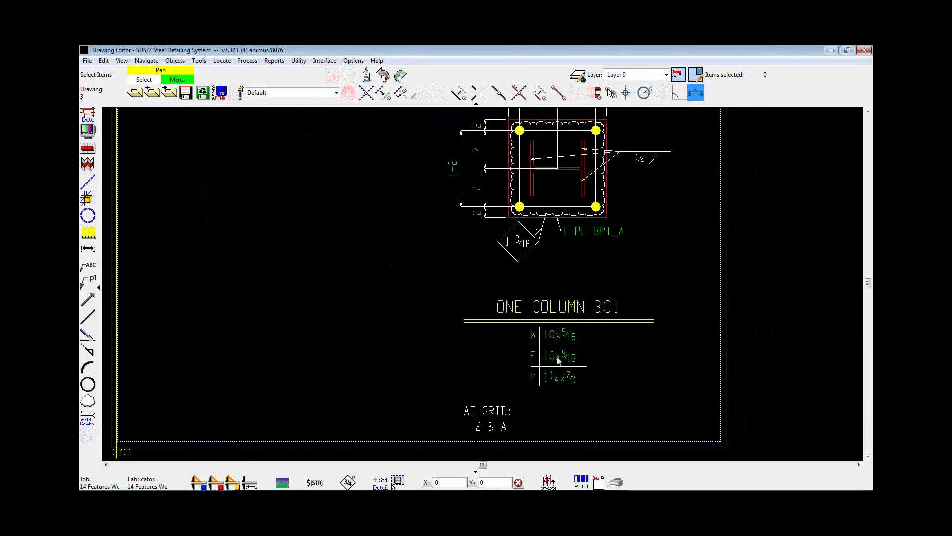
scroll(496, 376, "down", 5)
key("Page_Down")
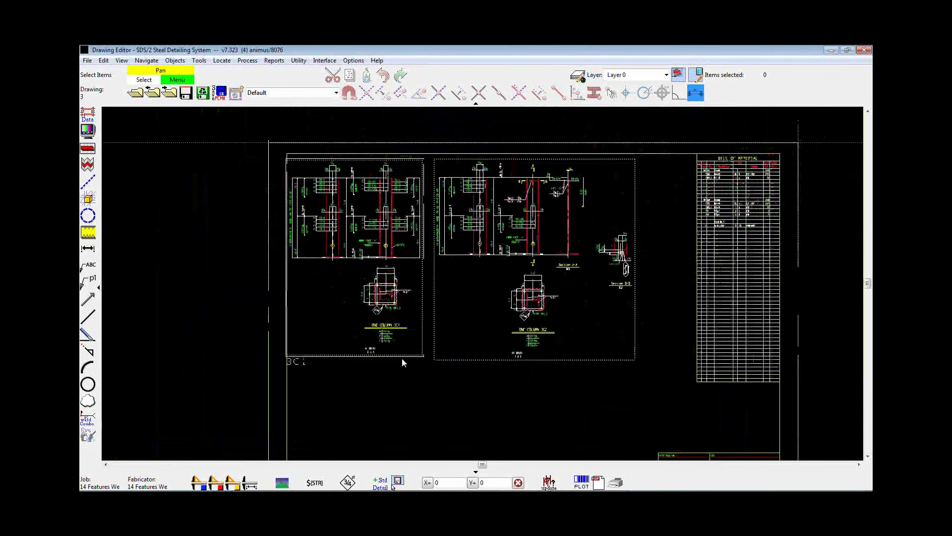
Page through the remaining autoloaded detail sheets up to the last drawing and examine its vertical brace details
key("Page_Down")
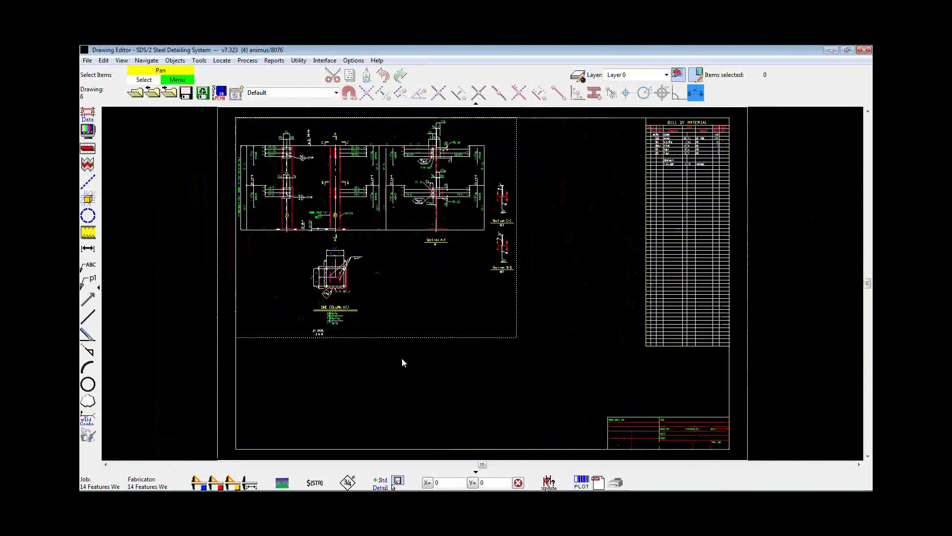
key("Page_Down")
key("Page_Down")
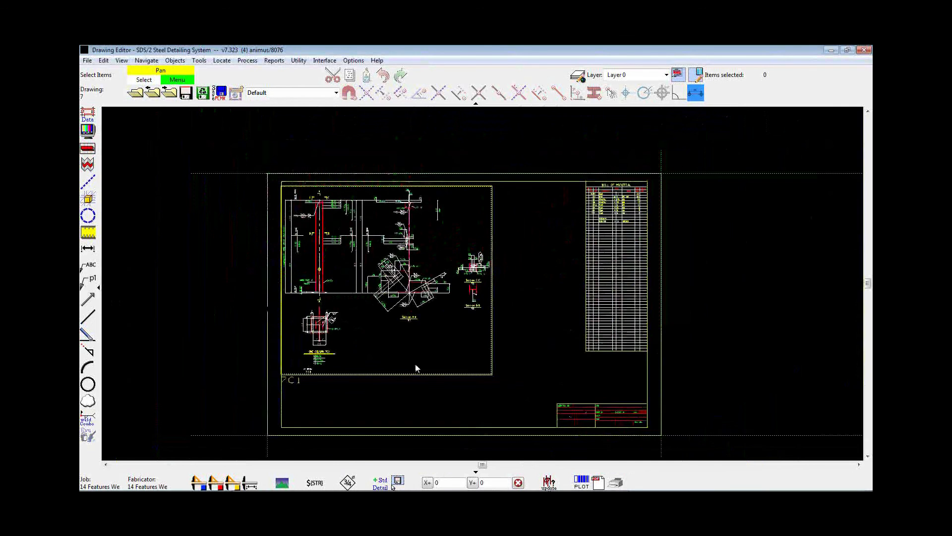
key("Page_Down")
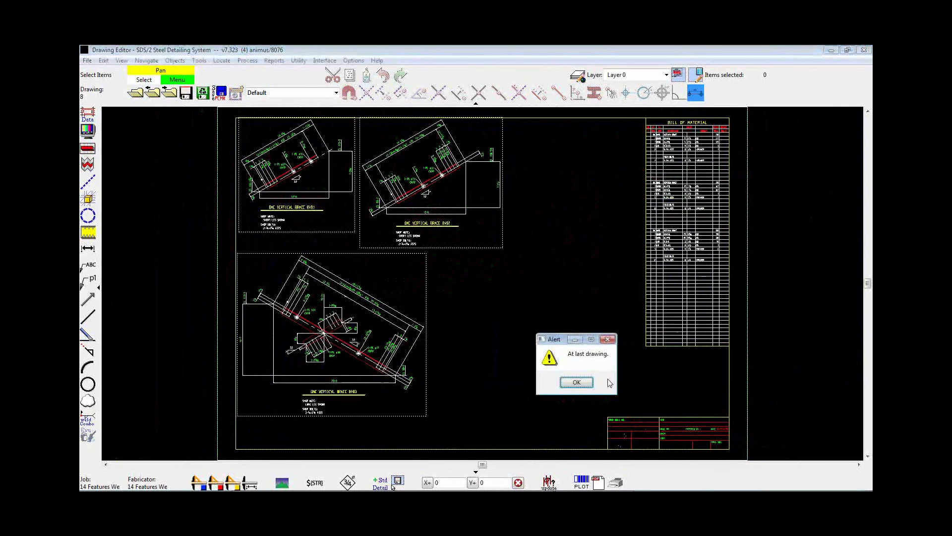
left_click(577, 382)
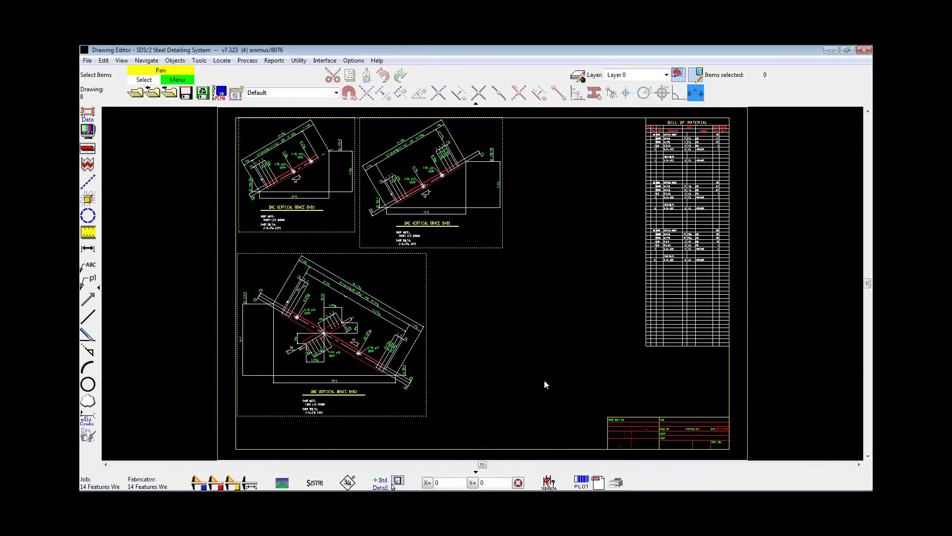
scroll(545, 385, "down", 1)
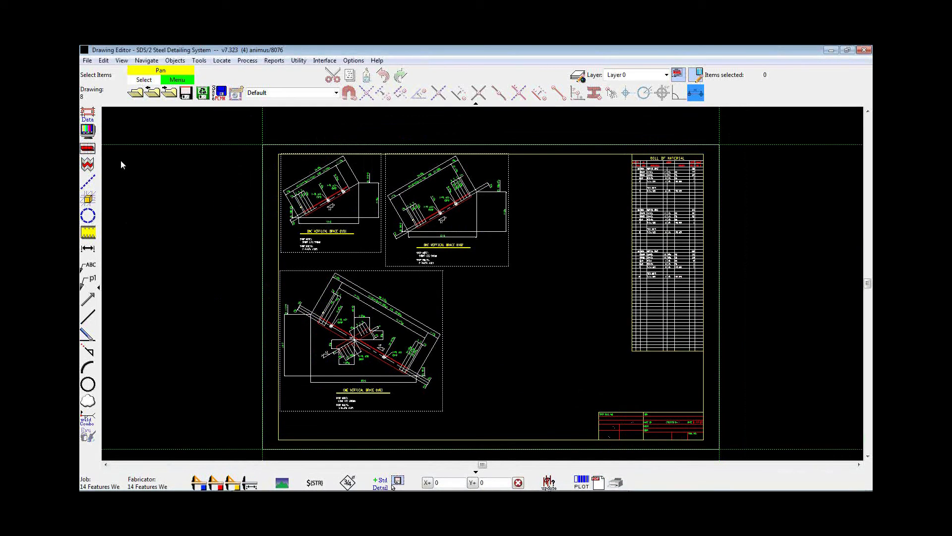
Save and reuse drawing 8 with Auto change marks, ordering sheet number 1, member type designation 2 and placement order 3, with 9 as next drawing
left_click(205, 94)
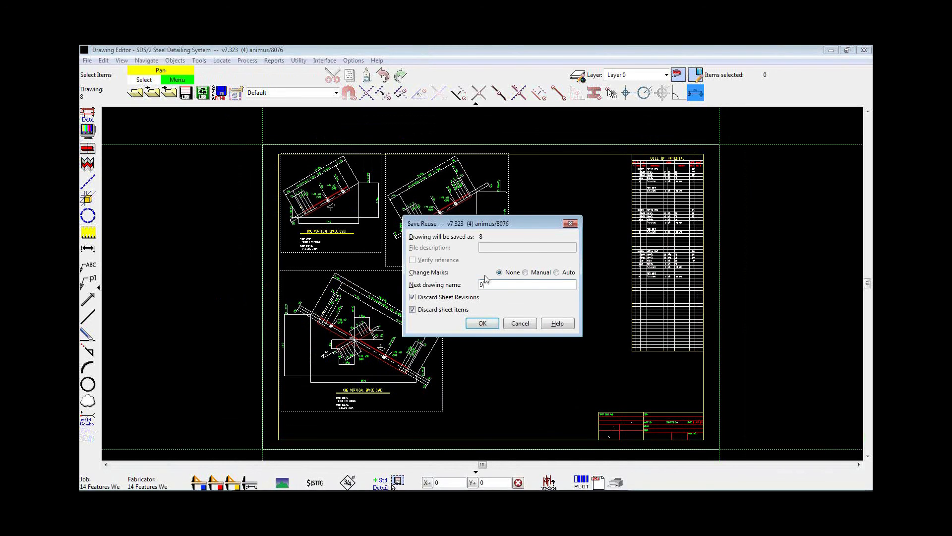
left_click(558, 273)
left_click(482, 323)
left_click_drag(551, 236, 442, 140)
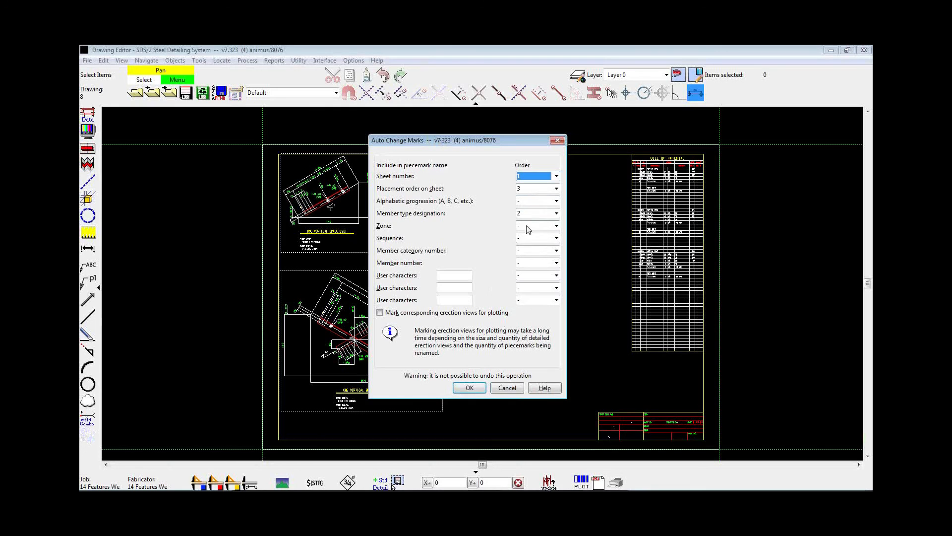
left_click(468, 388)
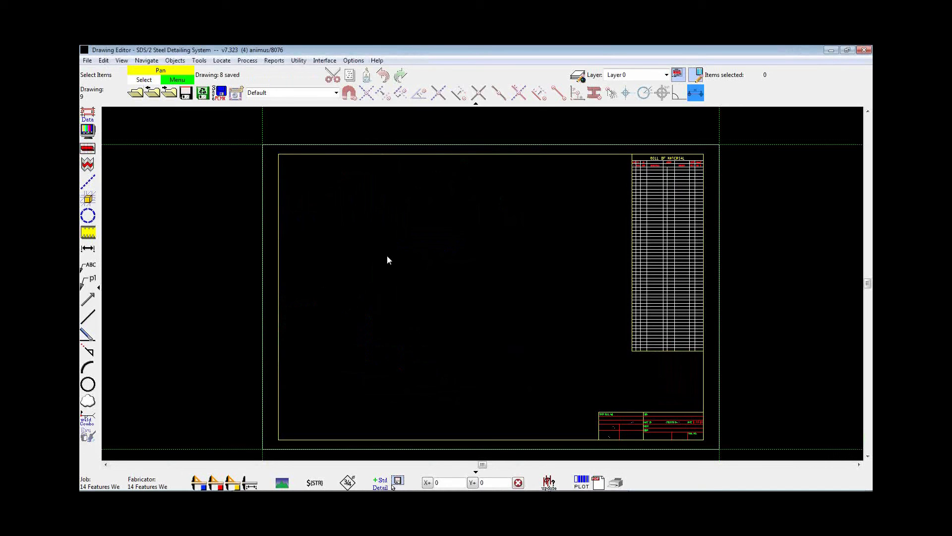
Add the beam details B_13, B_15 and B_17 to blank sheet 9 and end the placement
key("a")
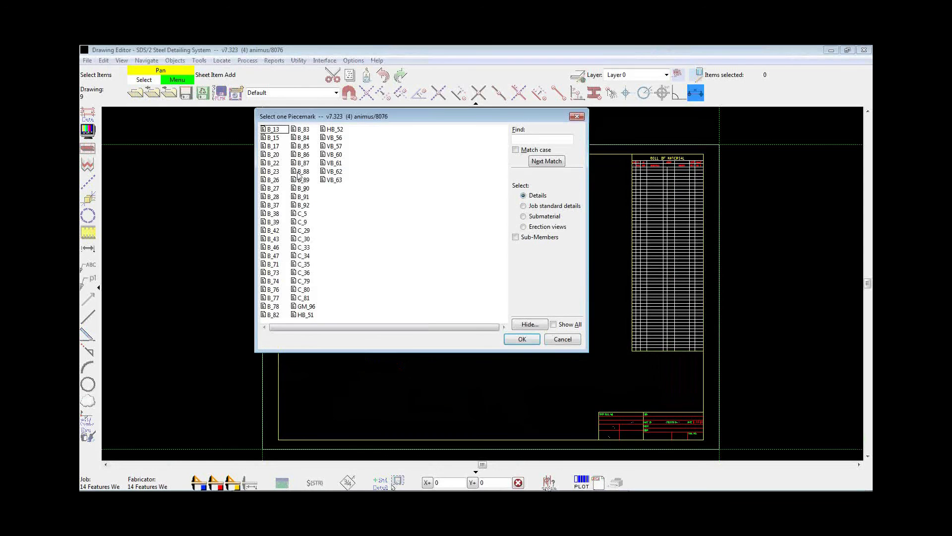
double_click(273, 129)
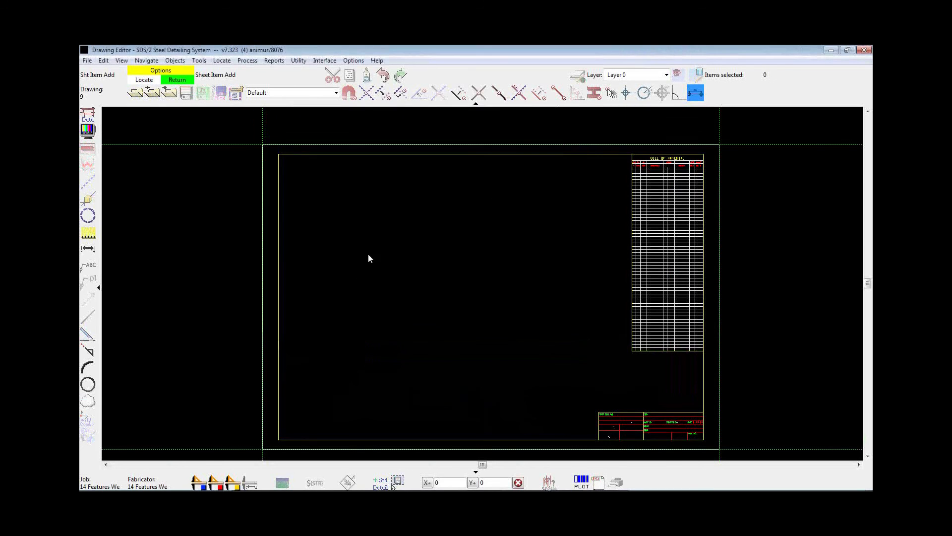
left_click(291, 245)
double_click(273, 130)
left_click(436, 309)
double_click(273, 129)
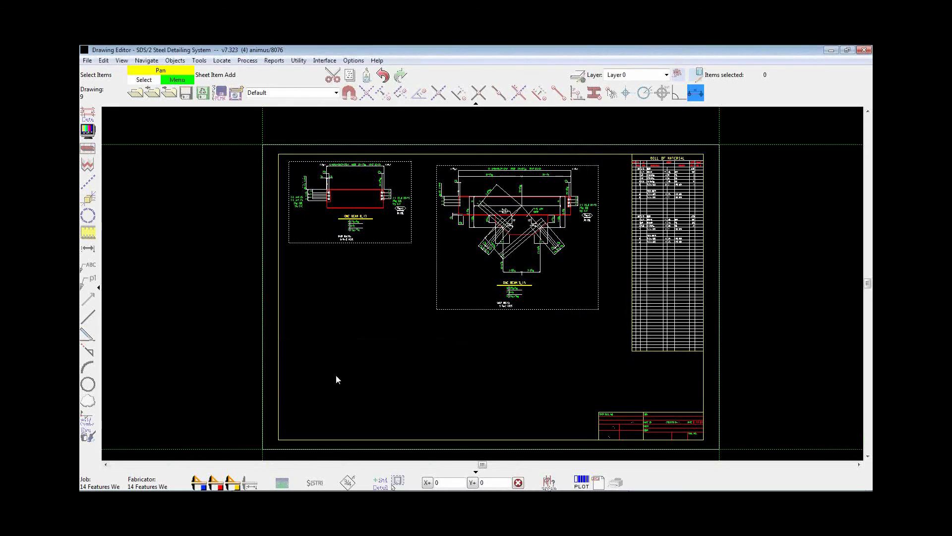
left_click(303, 342)
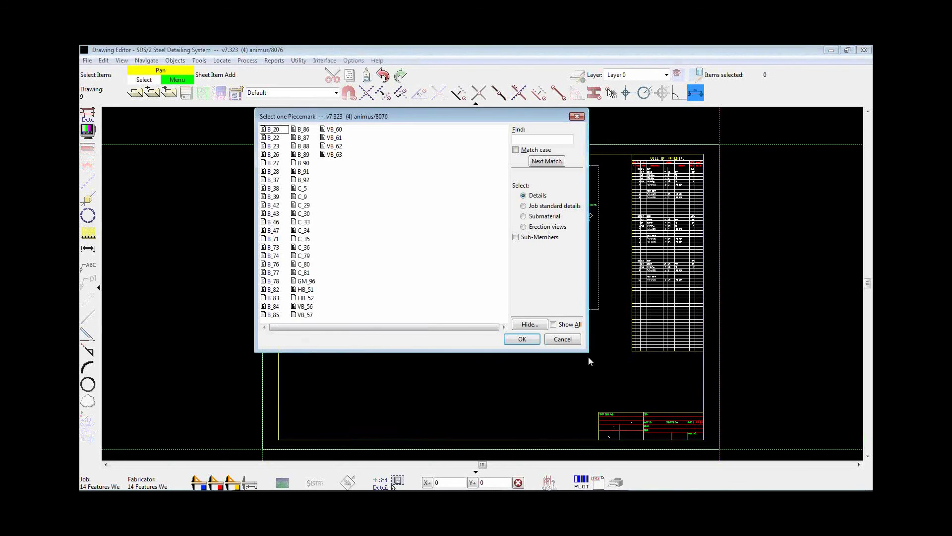
left_click(519, 338)
Run Auto Change Marks on sheet 9 to rename the piecemarks of its three beam details
scroll(369, 323, "up", 3)
scroll(373, 330, "up", 2)
scroll(379, 336, "down", 4)
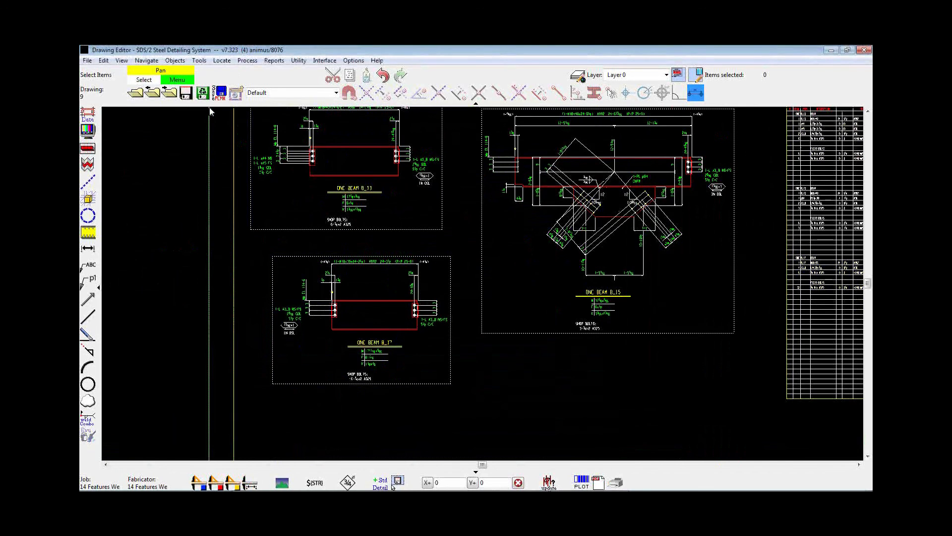
scroll(206, 210, "down", 3)
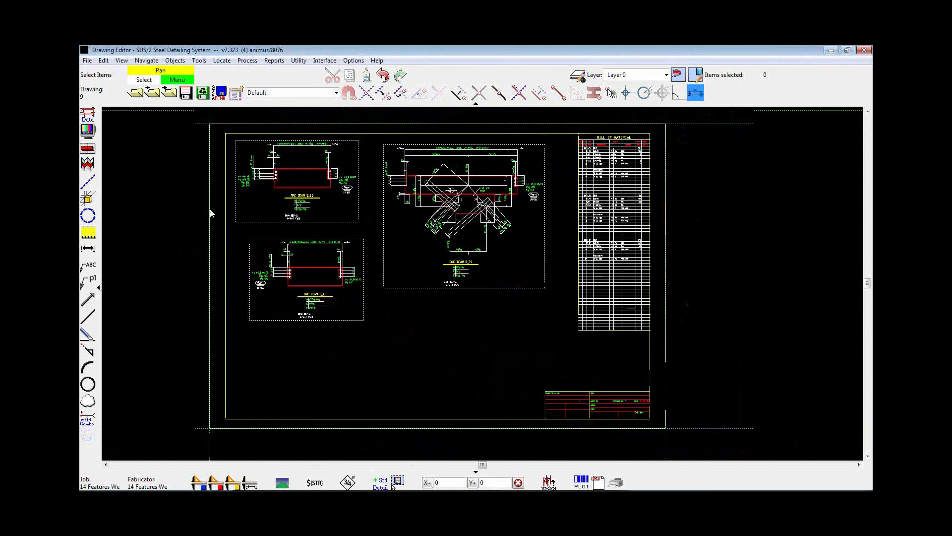
left_click(88, 61)
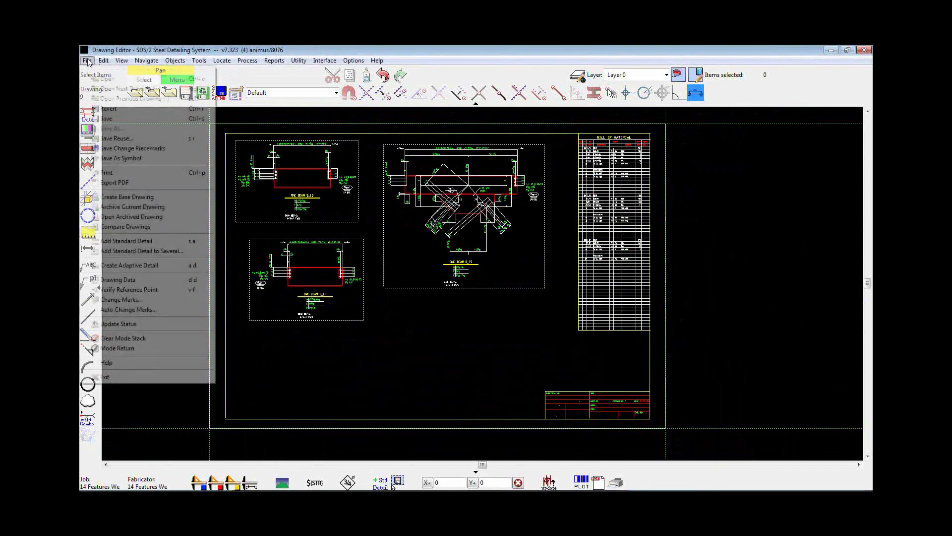
left_click(132, 316)
left_click_drag(513, 237, 465, 158)
left_click(492, 405)
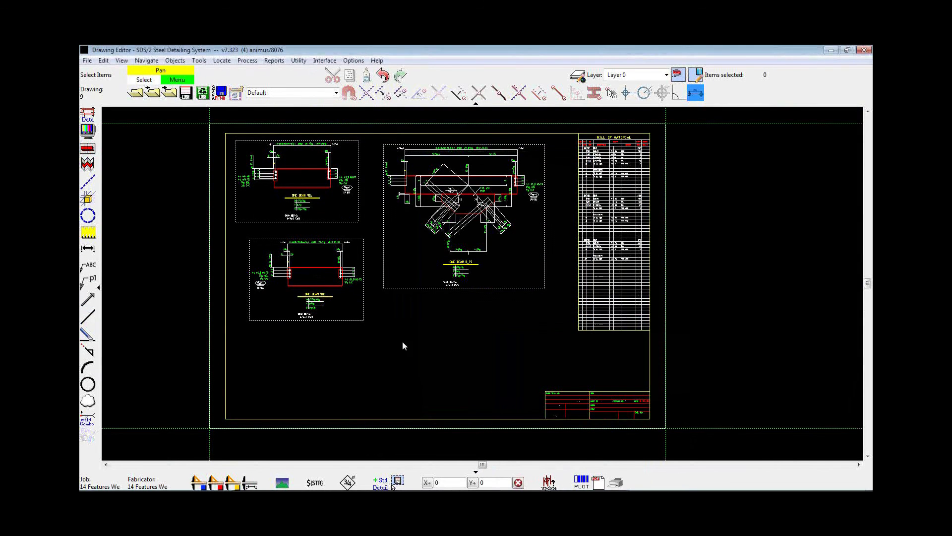
Check the title of the upper beam detail on sheet 9 and save the drawing
scroll(291, 218, "up", 4)
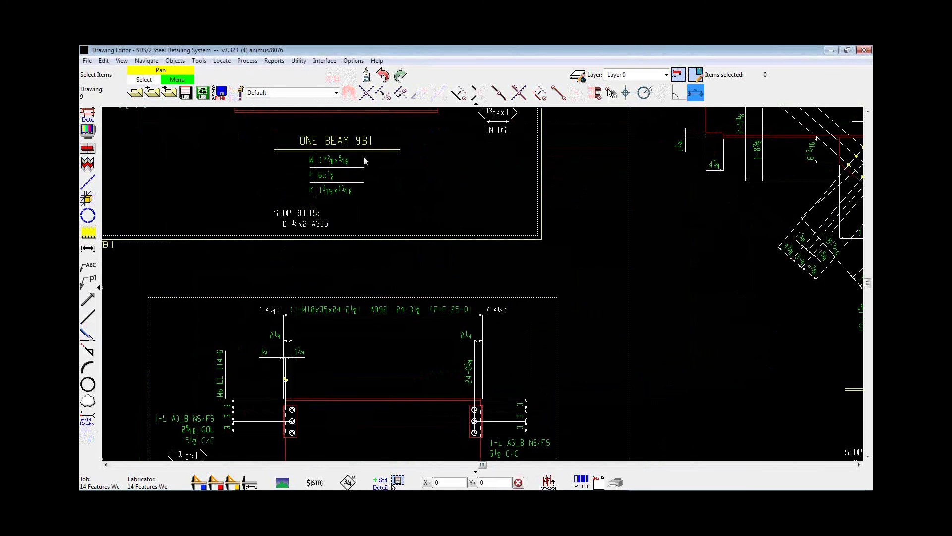
scroll(364, 155, "down", 2)
left_click(187, 94)
Examine the bill of material on sheet 9, including the field bolts listed for beam 9B1
scroll(510, 372, "down", 3)
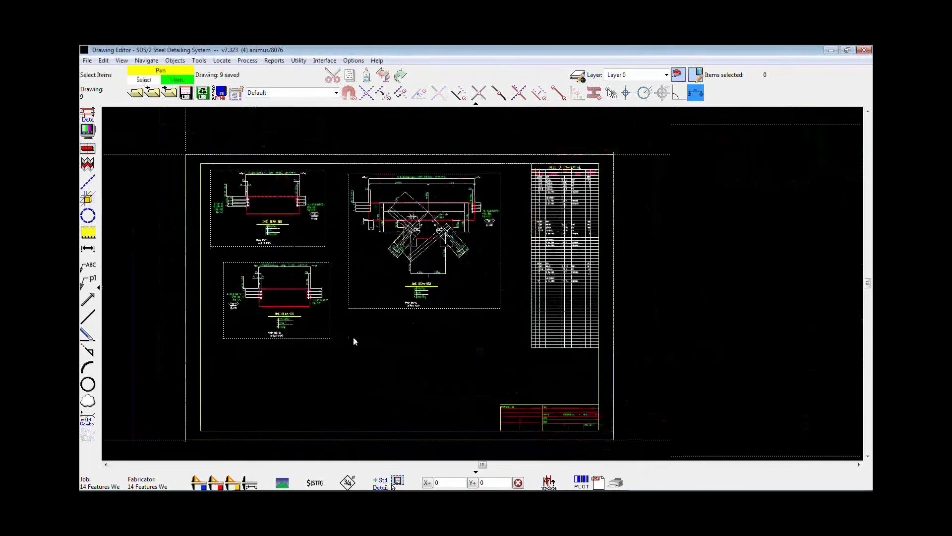
middle_click_drag(354, 338, 414, 344)
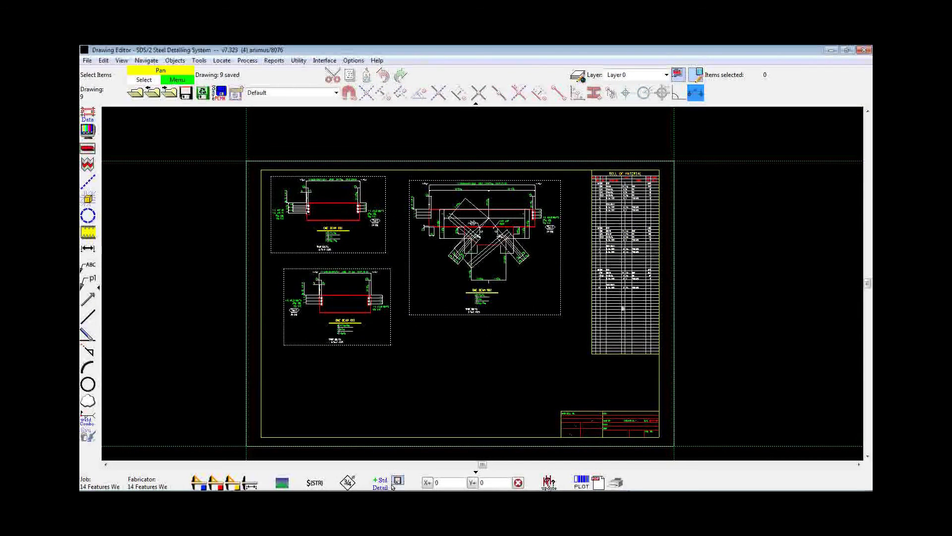
scroll(621, 248, "up", 5)
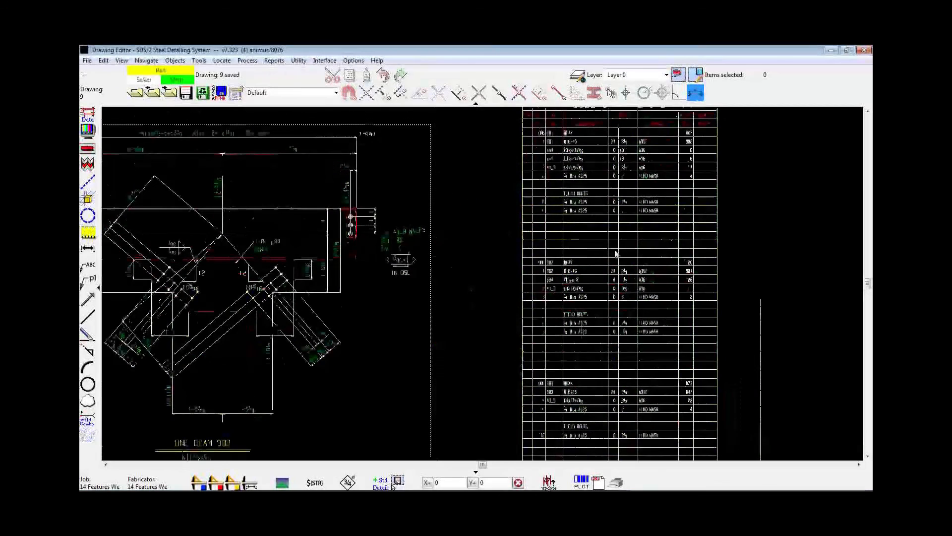
scroll(615, 254, "up", 3)
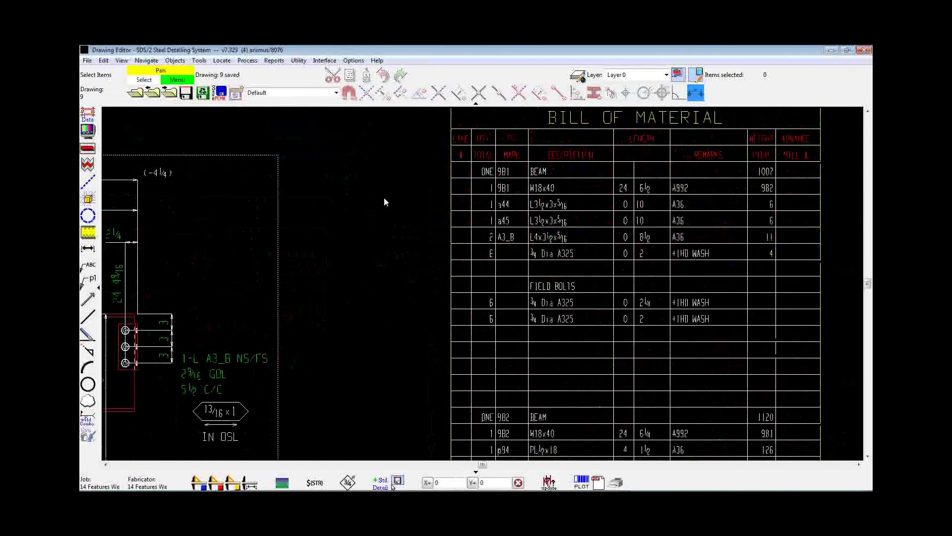
mouse_move(358, 240)
middle_mouse_down()
mouse_move(311, 268)
mouse_move(250, 256)
middle_mouse_up()
scroll(326, 265, "up", 2)
scroll(324, 266, "down", 1)
scroll(256, 274, "down", 1)
middle_click_drag(278, 292, 307, 231)
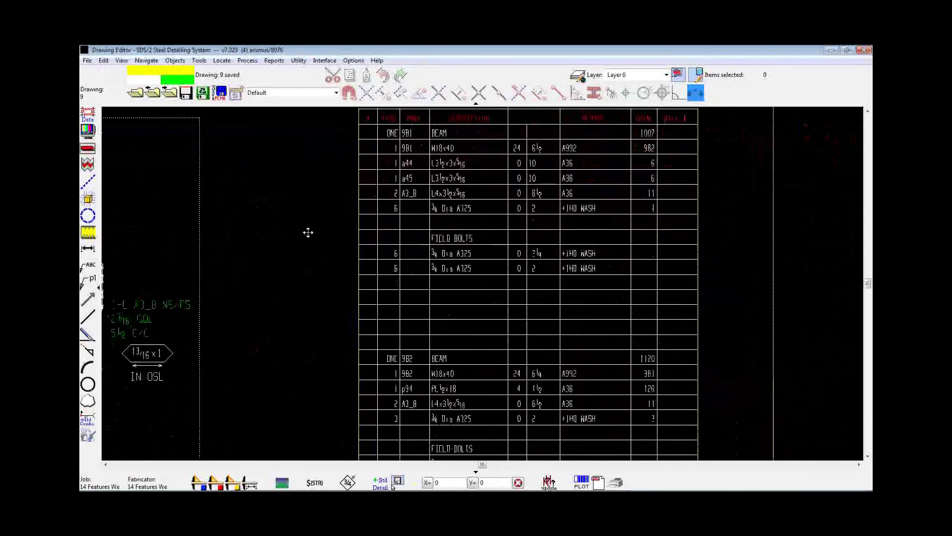
Examine the field bolt entries for beams 9B2 and 9B3 in the bill of material
scroll(308, 233, "down", 3)
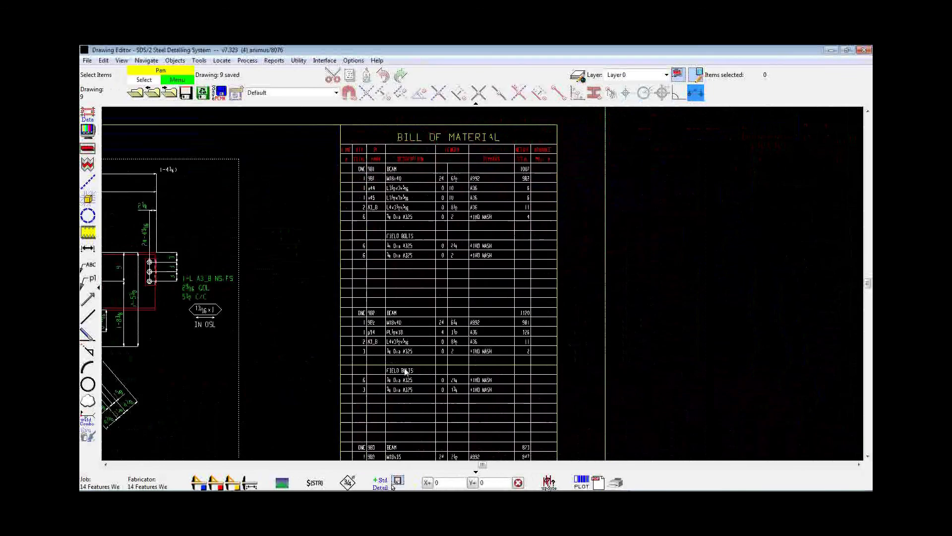
scroll(403, 371, "up", 4)
middle_click_drag(402, 371, 399, 318)
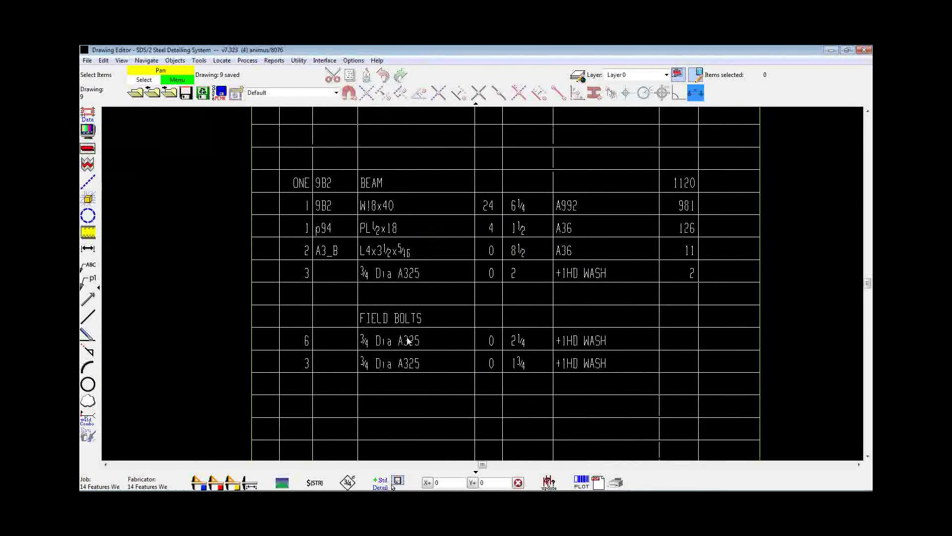
scroll(443, 376, "up", 3)
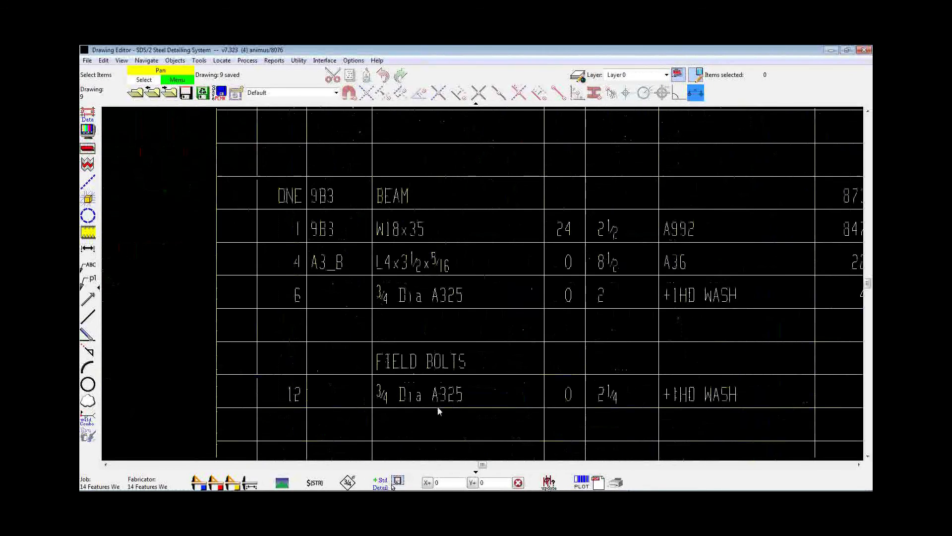
scroll(387, 413, "down", 5)
Open the fabricator's Bill of Material Layout sorting settings and select Custom sorting
scroll(495, 206, "up", 5)
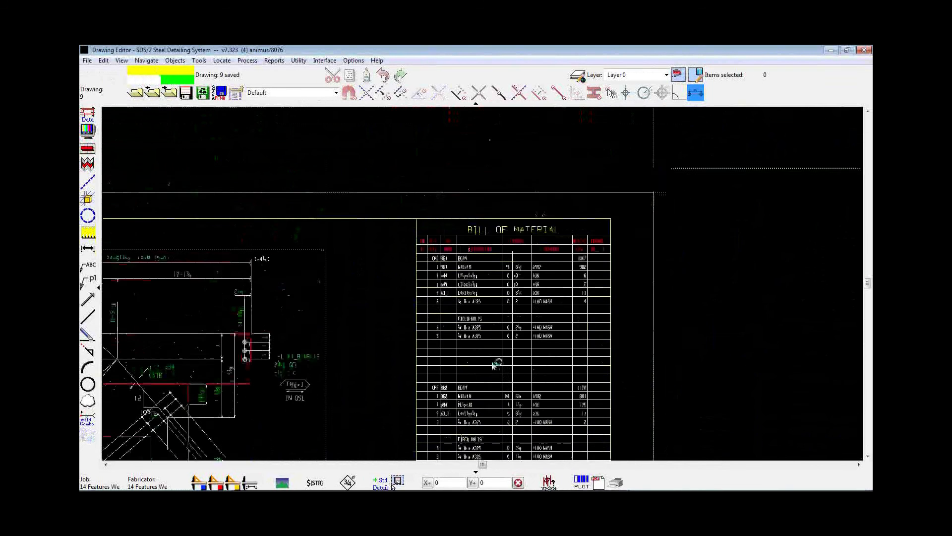
scroll(463, 320, "down", 1)
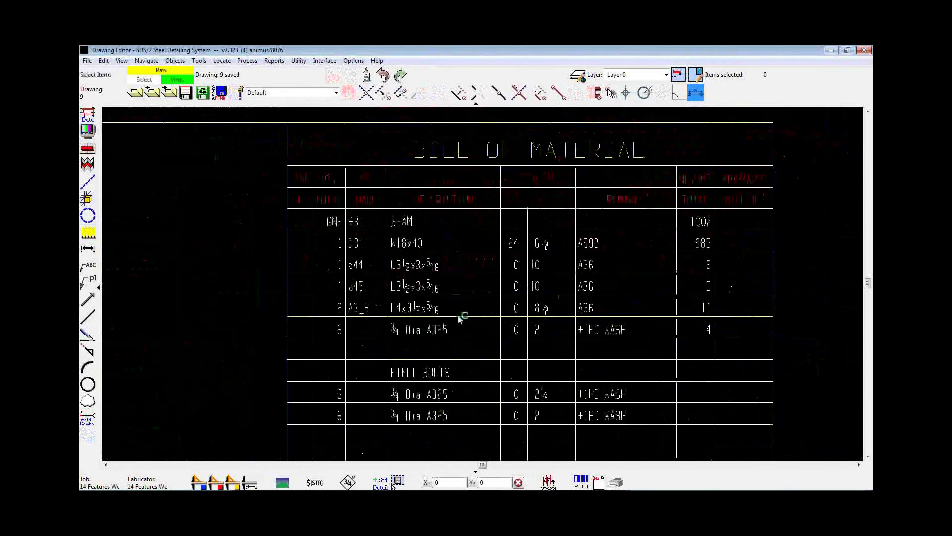
middle_click_drag(250, 266, 241, 283)
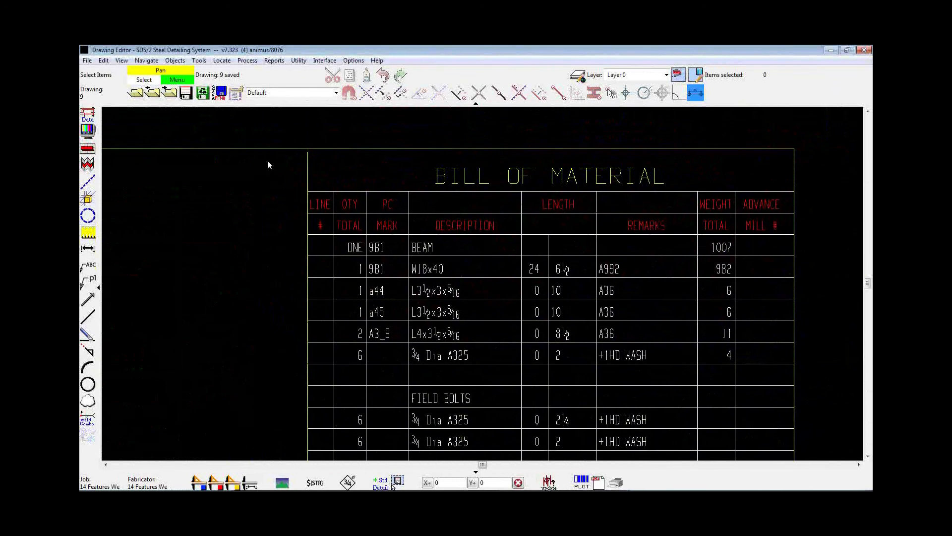
left_click(347, 61)
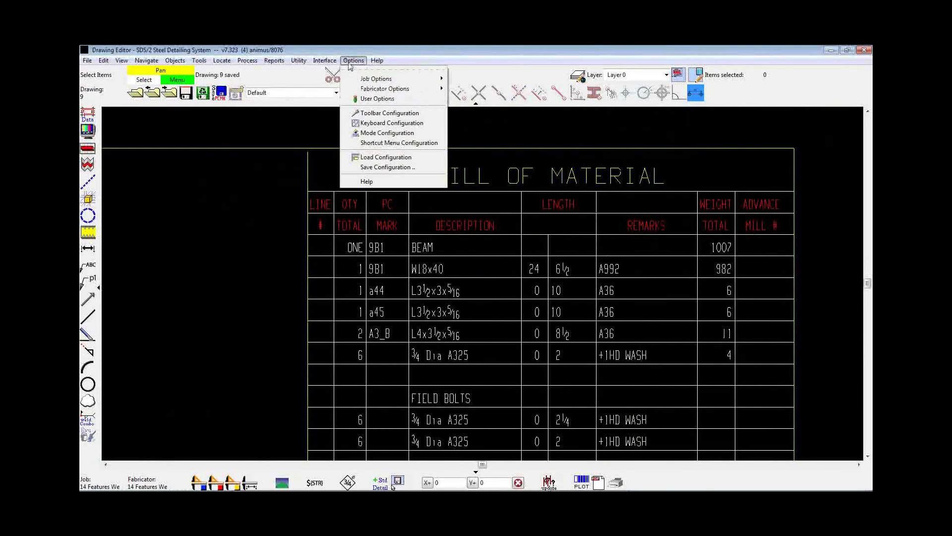
mouse_move(361, 90)
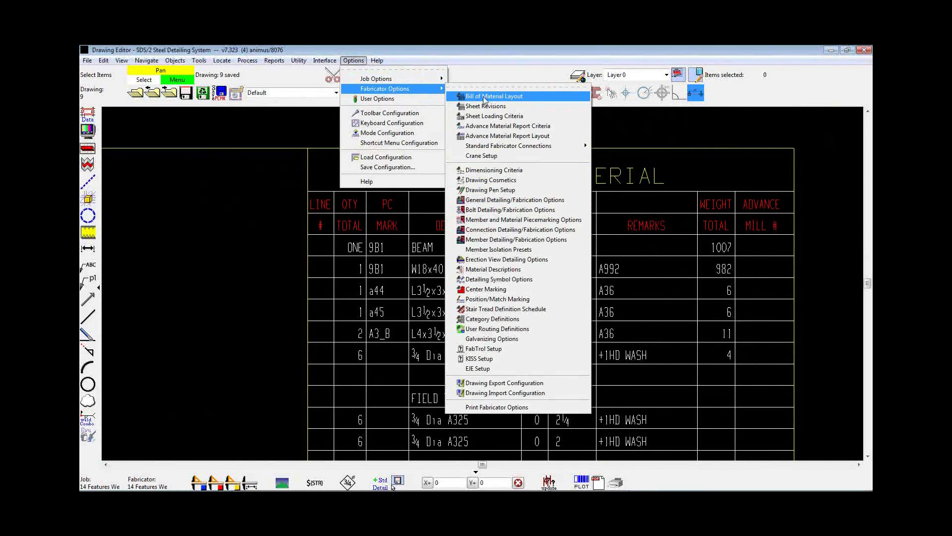
left_click(484, 99)
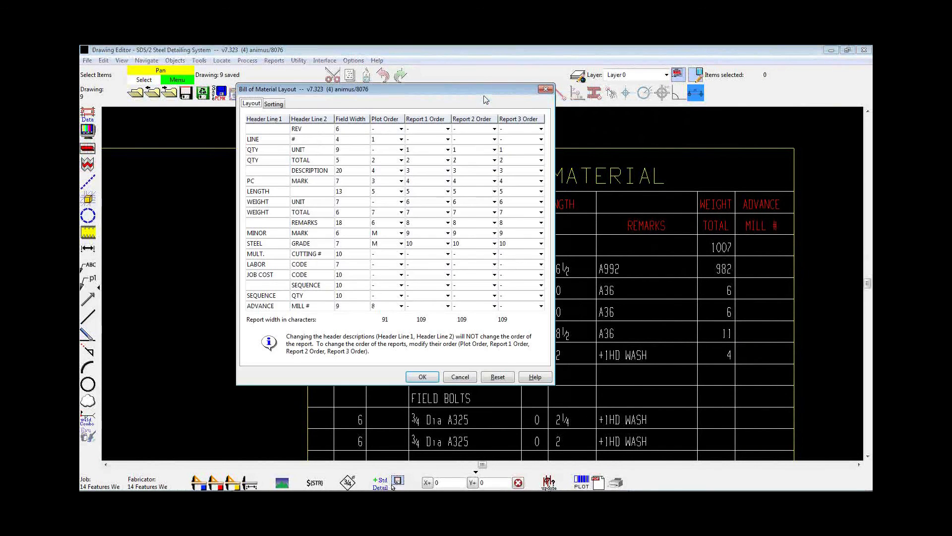
left_click(274, 104)
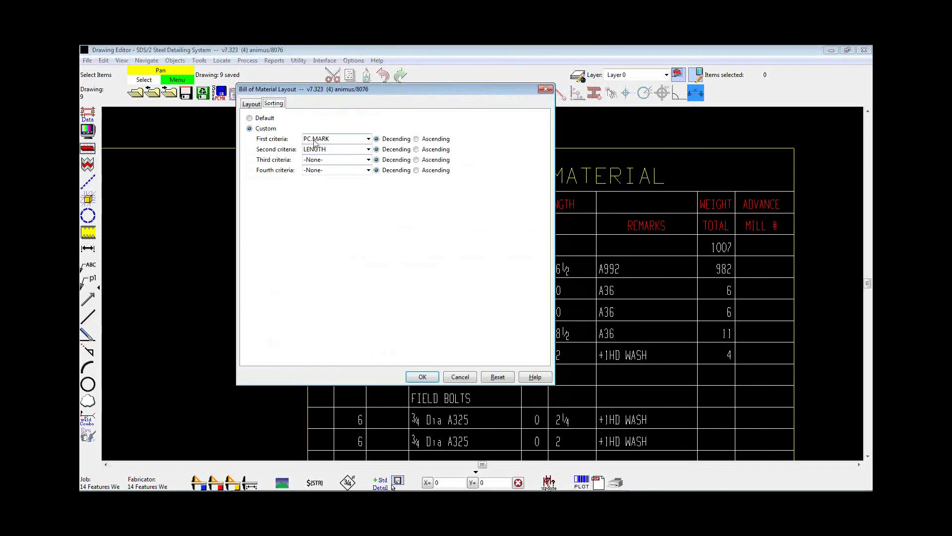
left_click(265, 131)
Compare the custom PC MARK and LENGTH sort criteria with the order of entries in sheet 9's bill of material
left_click_drag(413, 96, 171, 112)
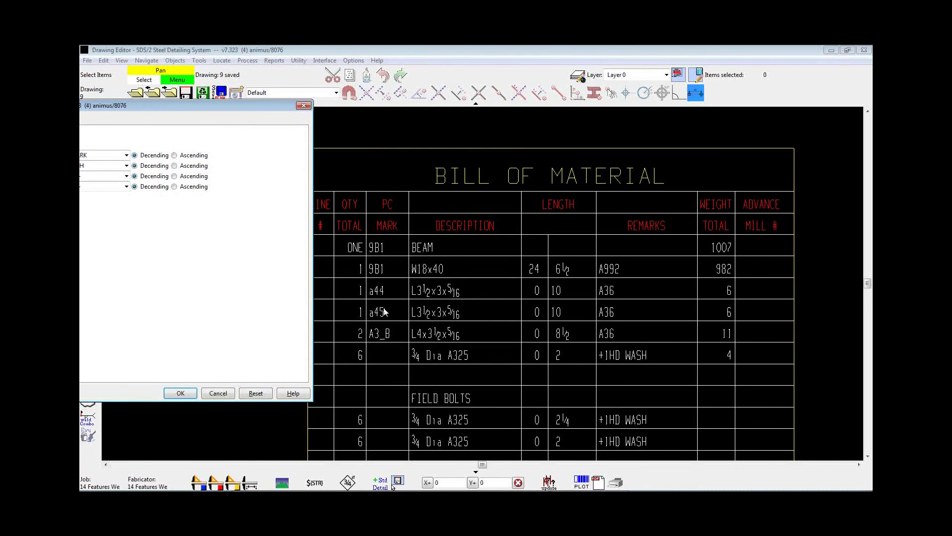
left_click_drag(231, 109, 382, 110)
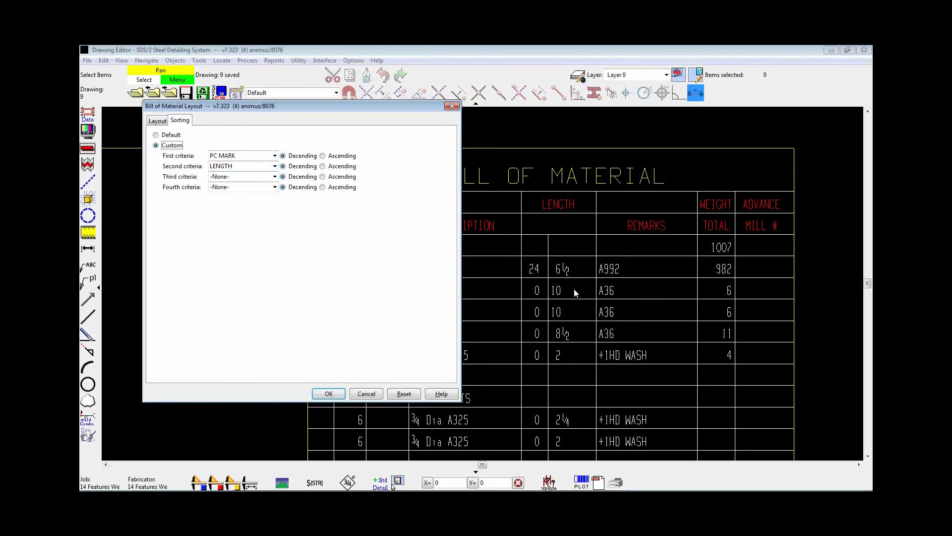
left_click_drag(383, 110, 440, 112)
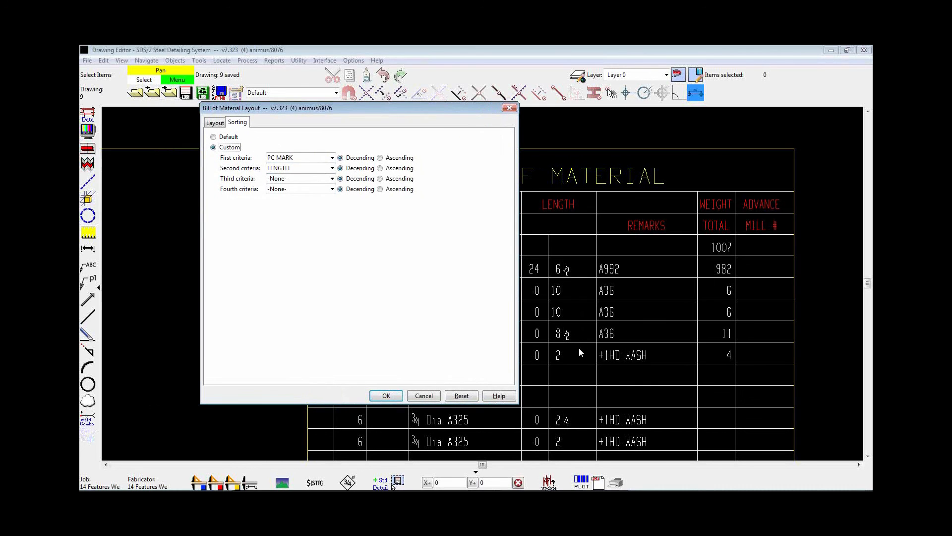
Set the first sorting criterion to WEIGHT TOTAL and the second to -None-, and apply the bill of material layout
left_click(332, 168)
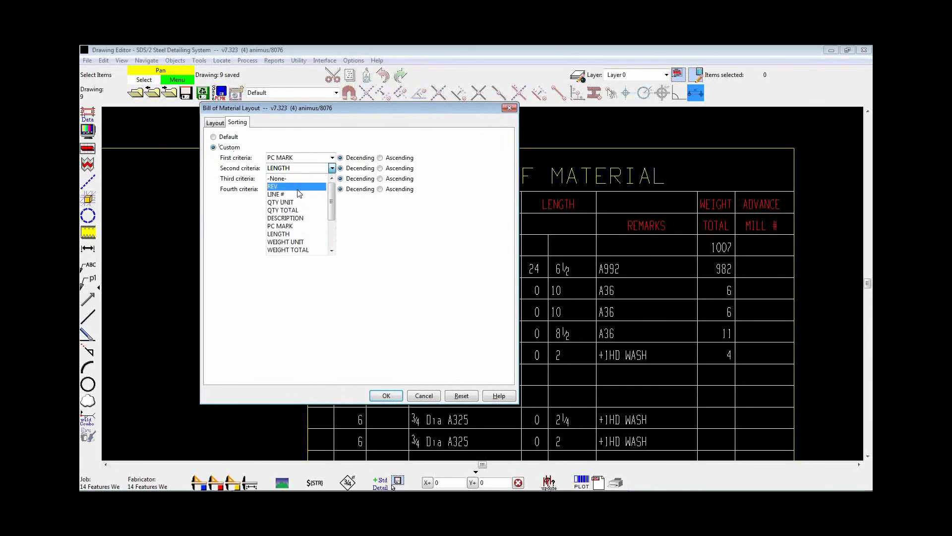
left_click(296, 179)
left_click(331, 158)
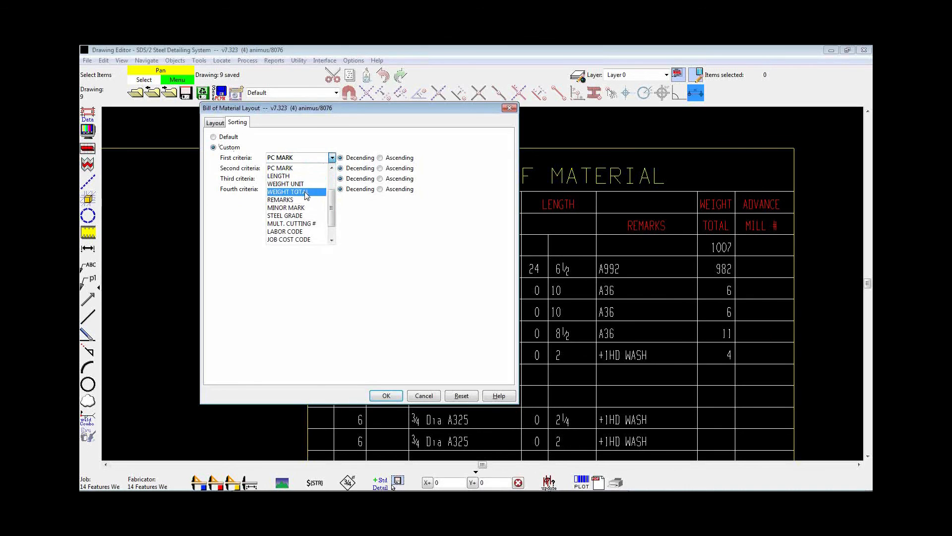
left_click(305, 194)
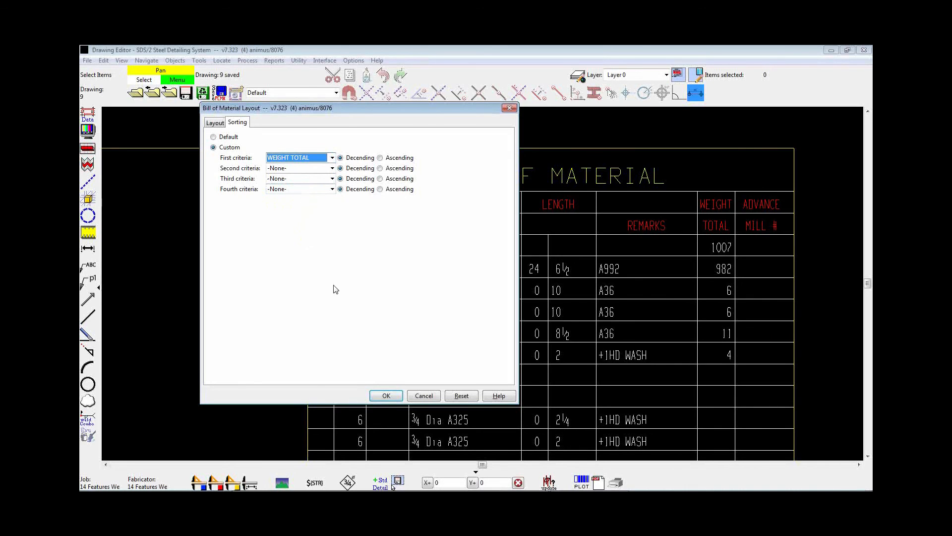
left_click(386, 396)
Close sheet 9 and, from the SDS/2 Main Menu, detail members 9B1, 9B2 and 9B3 with existing annotation preservation set to None
scroll(707, 308, "down", 3)
middle_click_drag(516, 339, 611, 257)
scroll(611, 257, "down", 4)
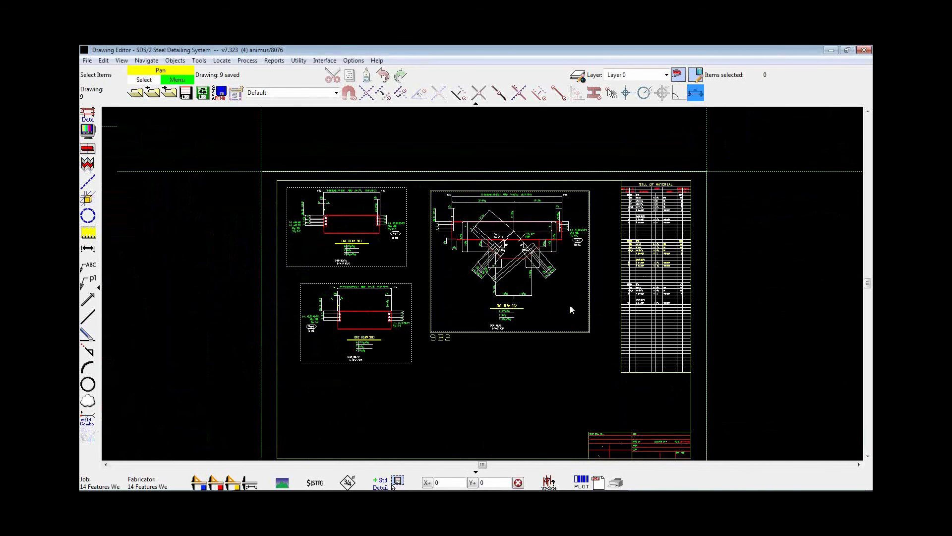
left_click(133, 94)
left_click(273, 480)
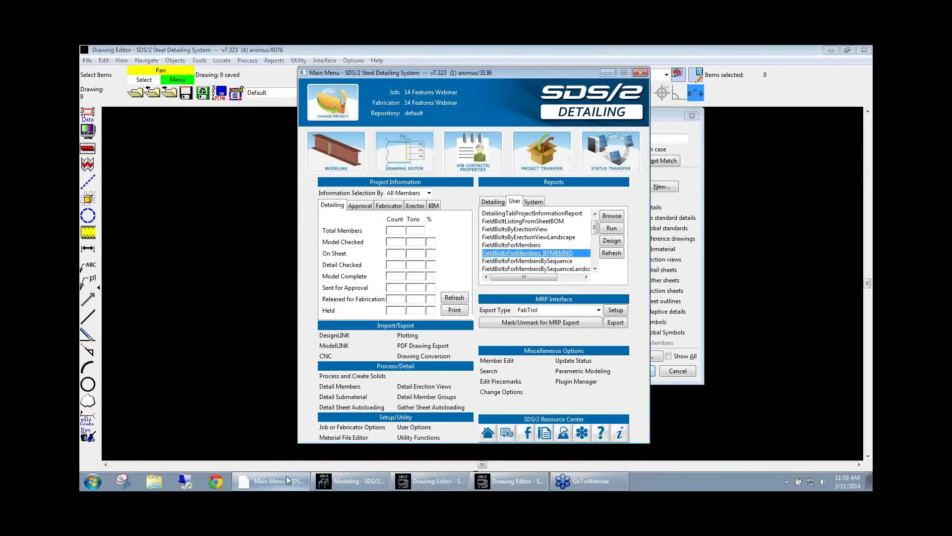
left_click(372, 386)
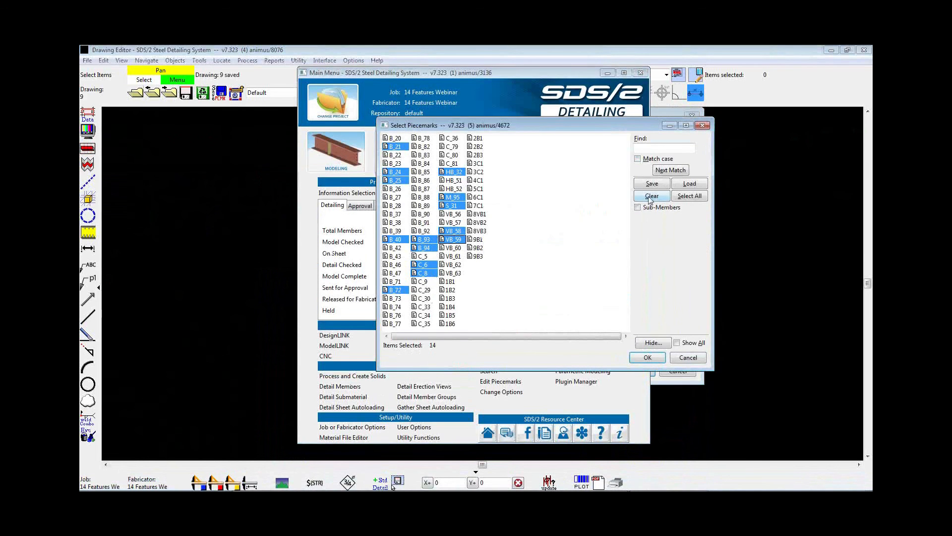
left_click(650, 196)
left_click_drag(485, 239, 487, 267)
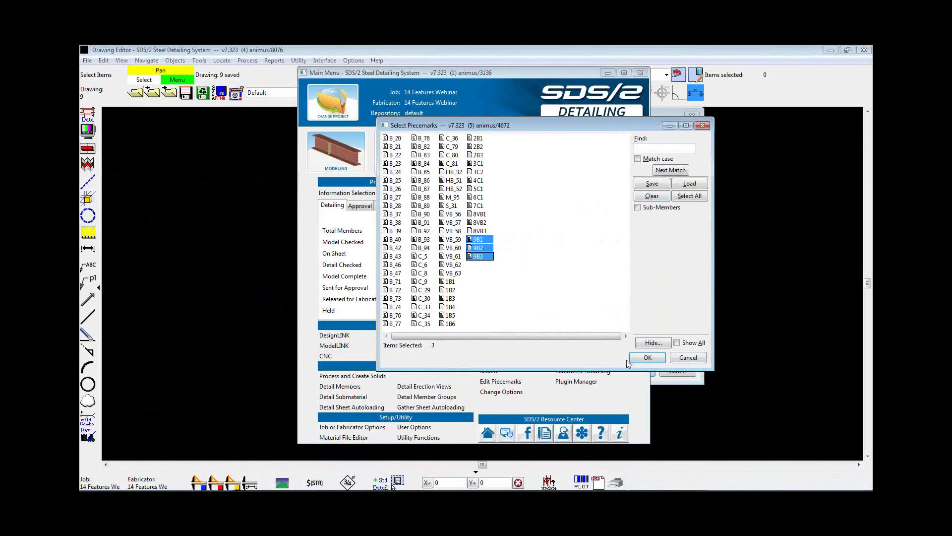
left_click(648, 358)
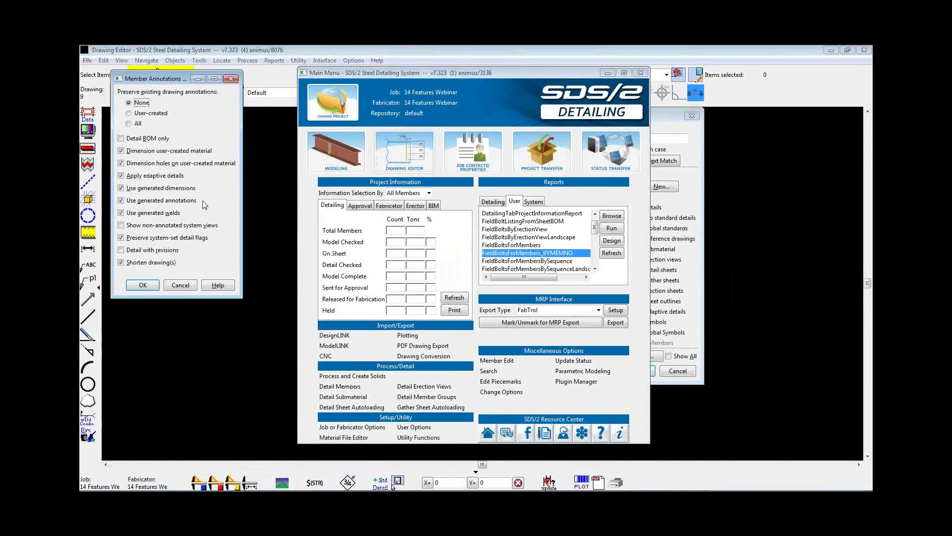
left_click(144, 285)
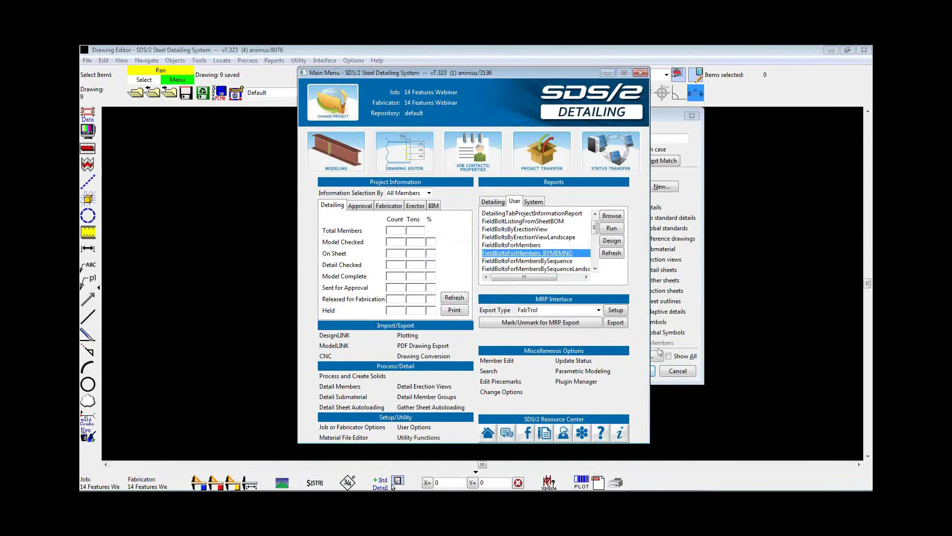
Reopen detail sheet 9 and check the weight order of beam 9B1's entries in the bill of material
left_click(669, 270)
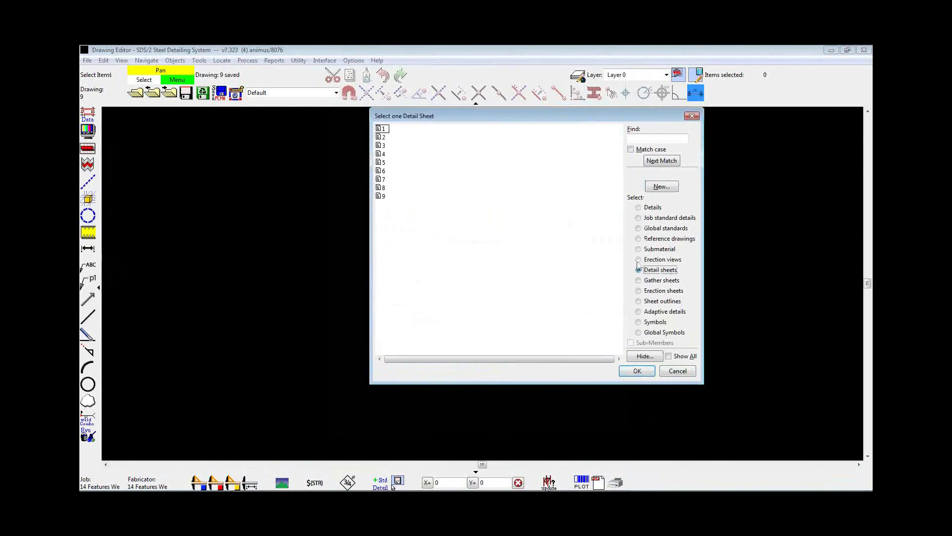
double_click(384, 197)
scroll(713, 149, "up", 3)
scroll(716, 145, "up", 5)
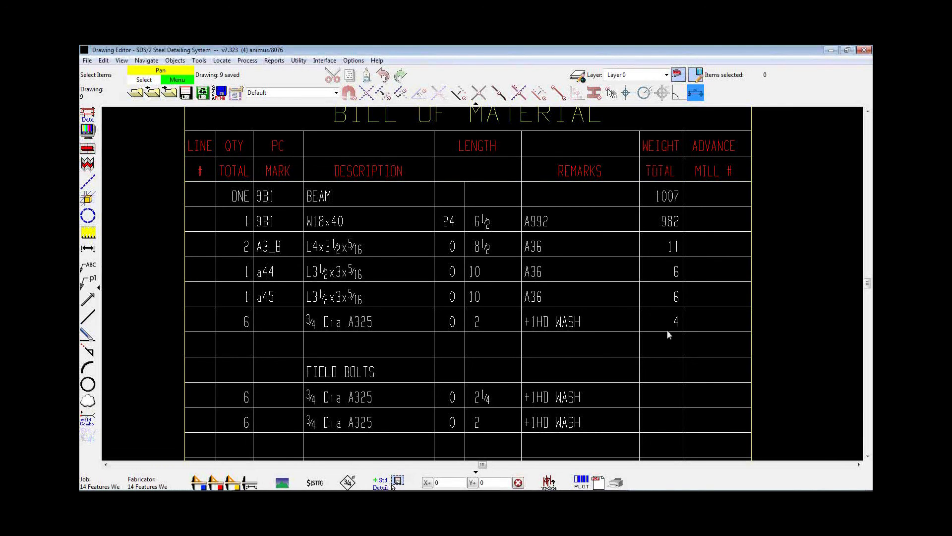
Examine the weight order of the entries for beams 9B2 and 9B3 in the bill of material
scroll(672, 304, "down", 3)
middle_click_drag(665, 412, 649, 249)
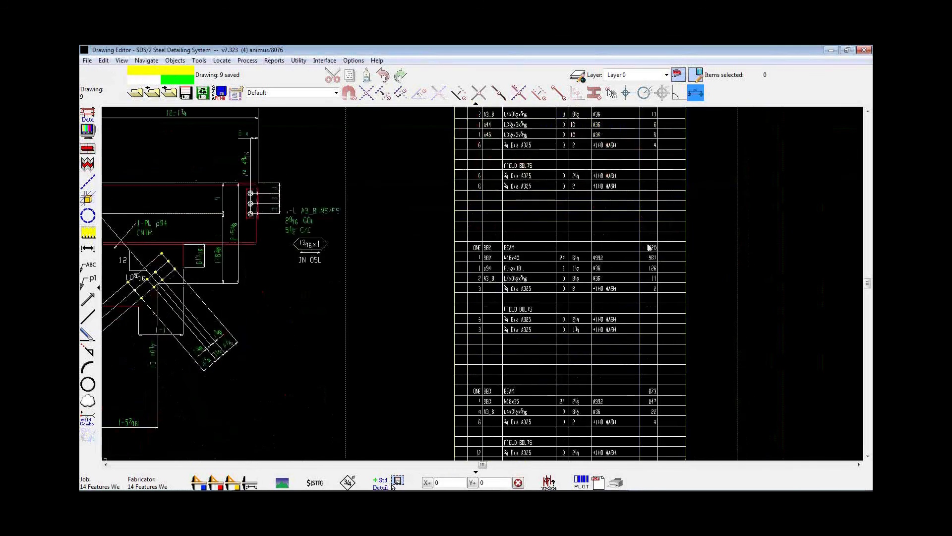
scroll(649, 256, "up", 5)
scroll(746, 326, "down", 6)
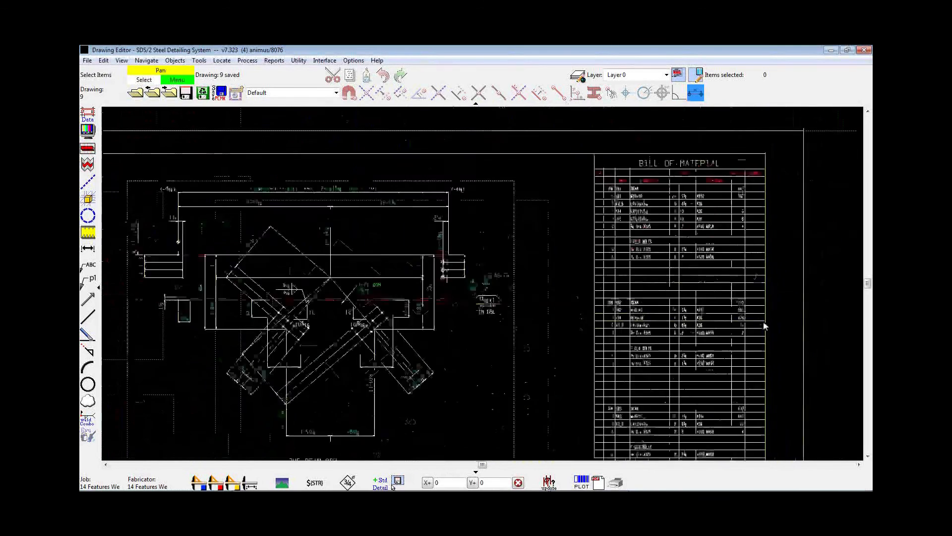
mouse_move(620, 331)
middle_mouse_down()
mouse_move(671, 236)
mouse_move(653, 219)
middle_mouse_up()
scroll(656, 214, "down", 1)
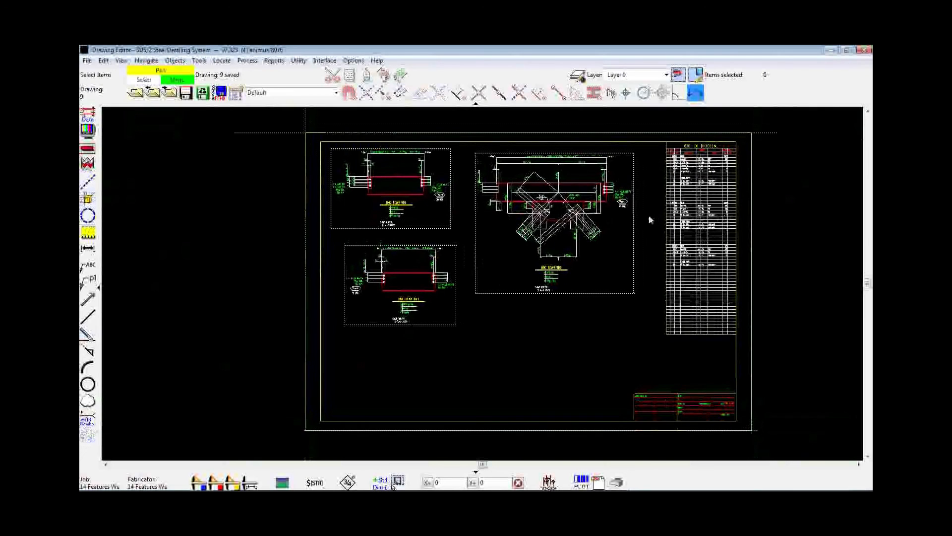
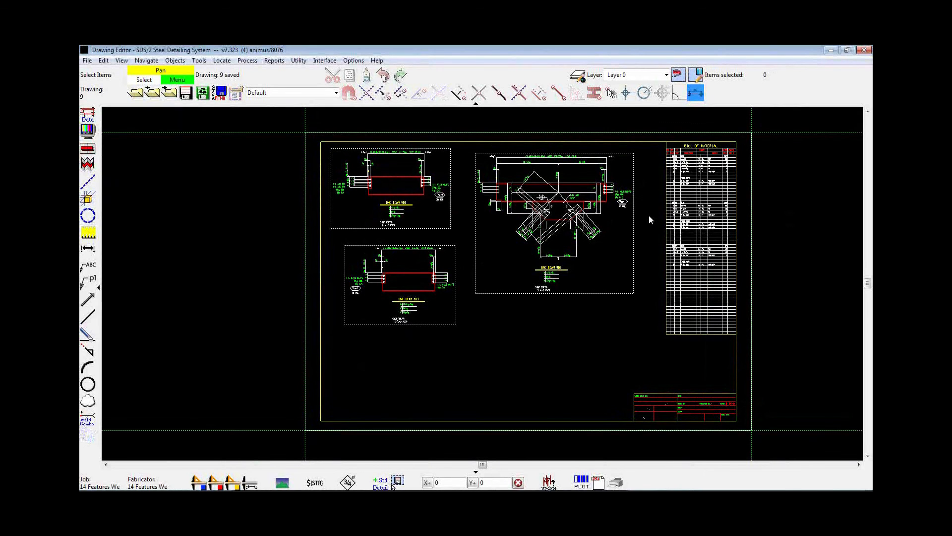
Open detail sheet 1 and examine the fields of its title block
left_click(135, 94)
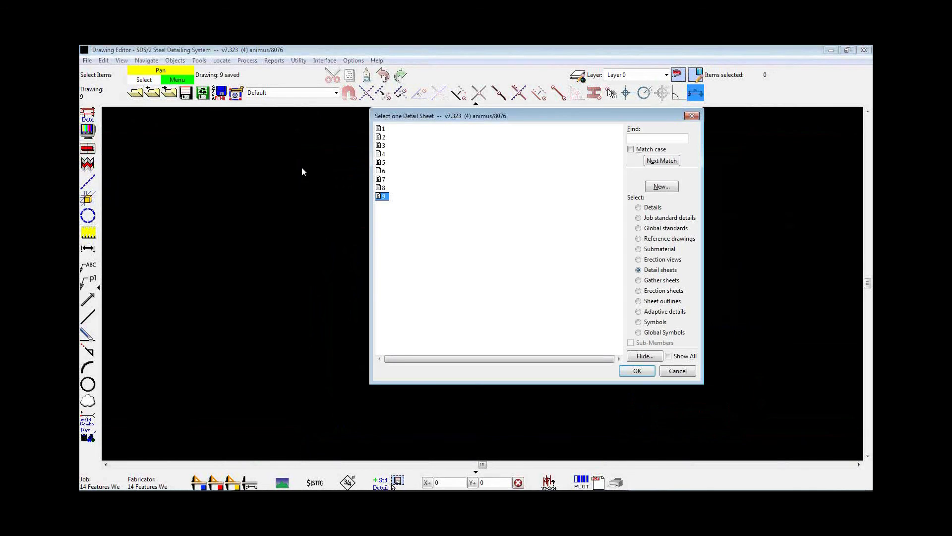
double_click(384, 129)
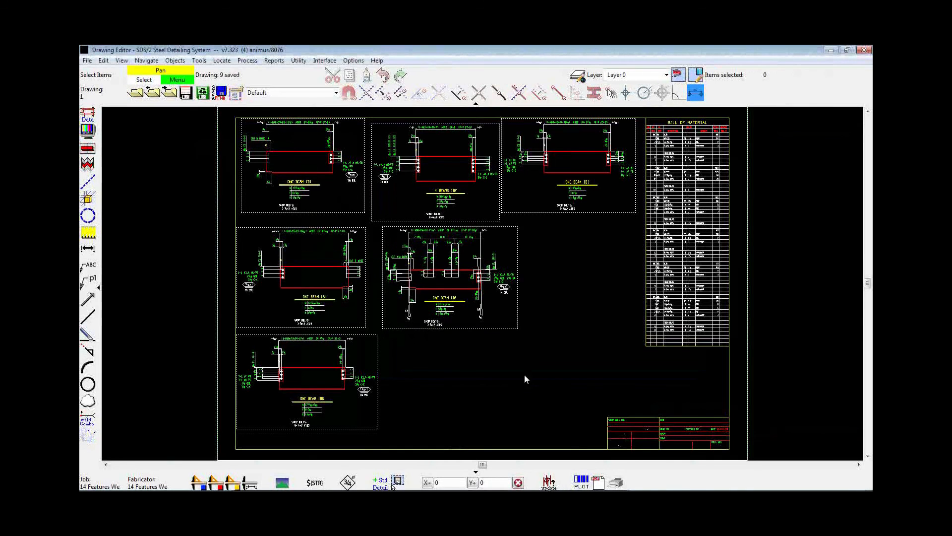
scroll(670, 441, "up", 5)
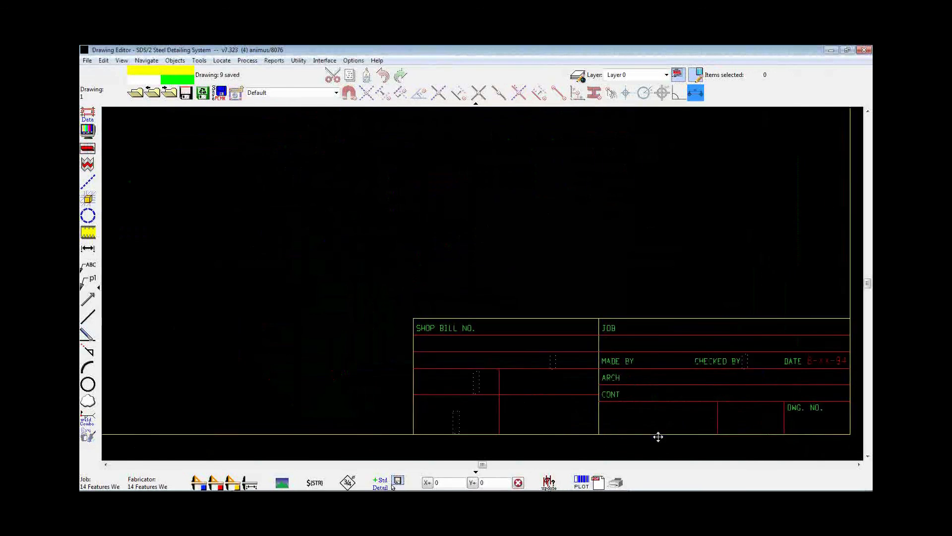
scroll(576, 404, "up", 2)
scroll(554, 405, "down", 1)
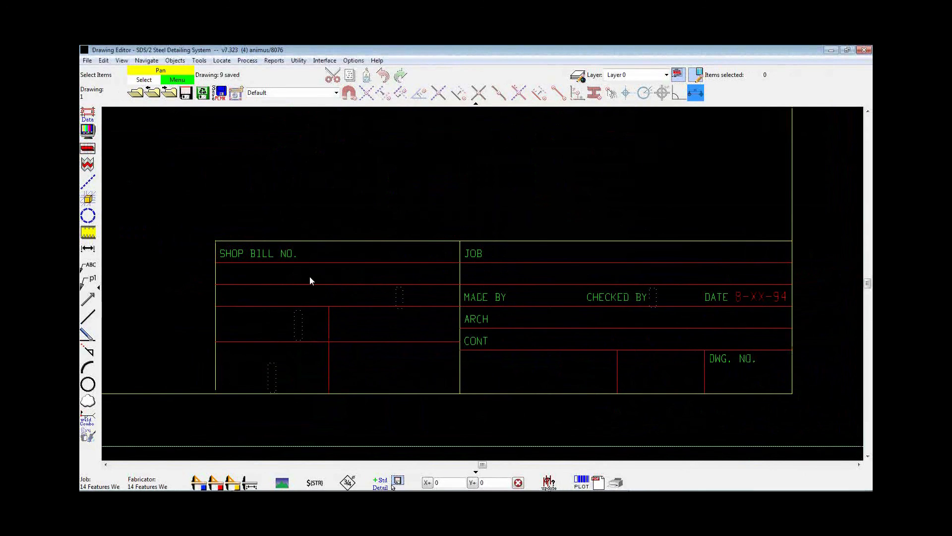
middle_click_drag(306, 190, 304, 186)
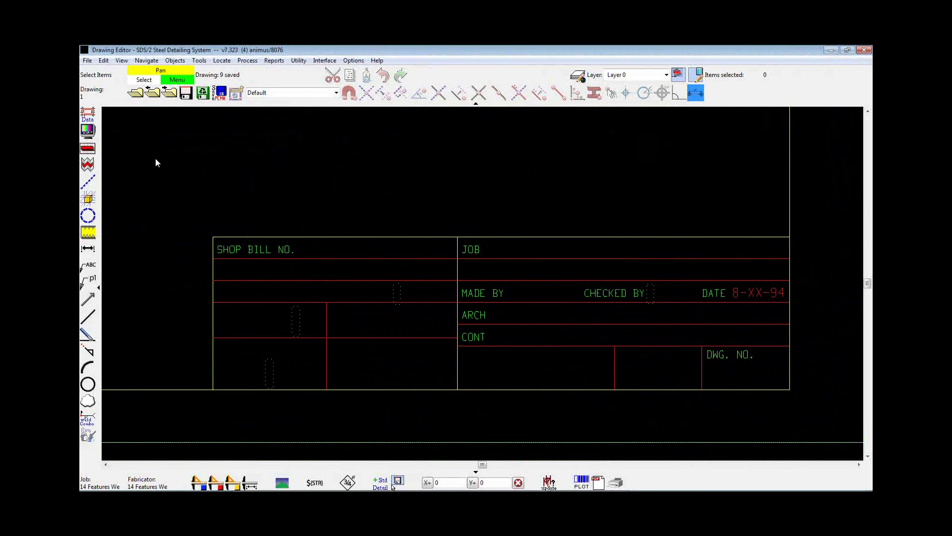
Add the label "SUBMITTED FOR APPROVAL 03-11-14" in the empty title block row below SHOP BILL NO
left_click(94, 268)
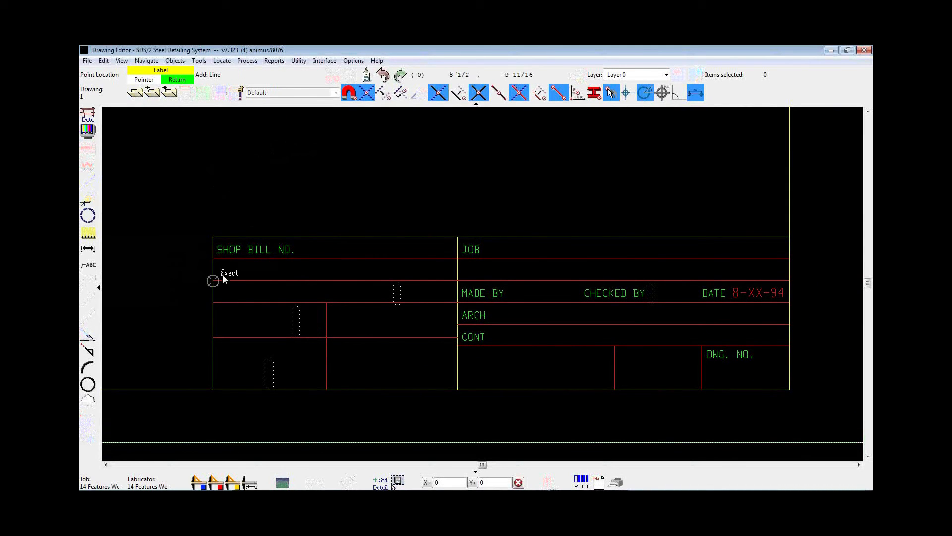
scroll(256, 276, "up", 3)
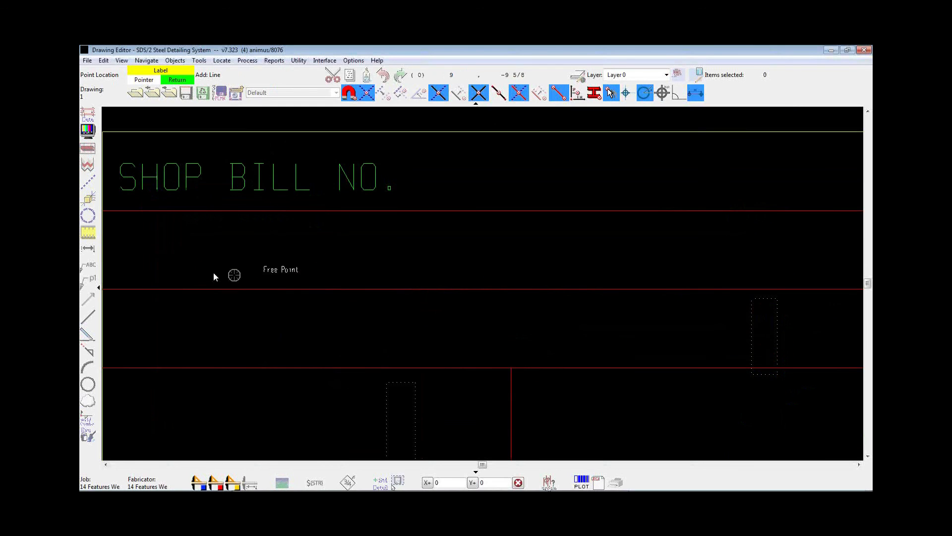
scroll(189, 249, "down", 1)
scroll(168, 248, "up", 1)
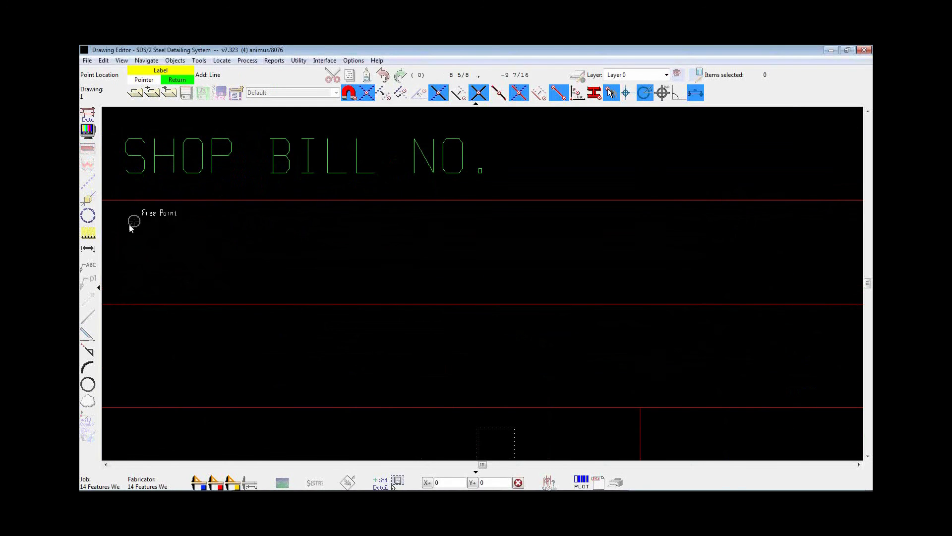
left_click(130, 224)
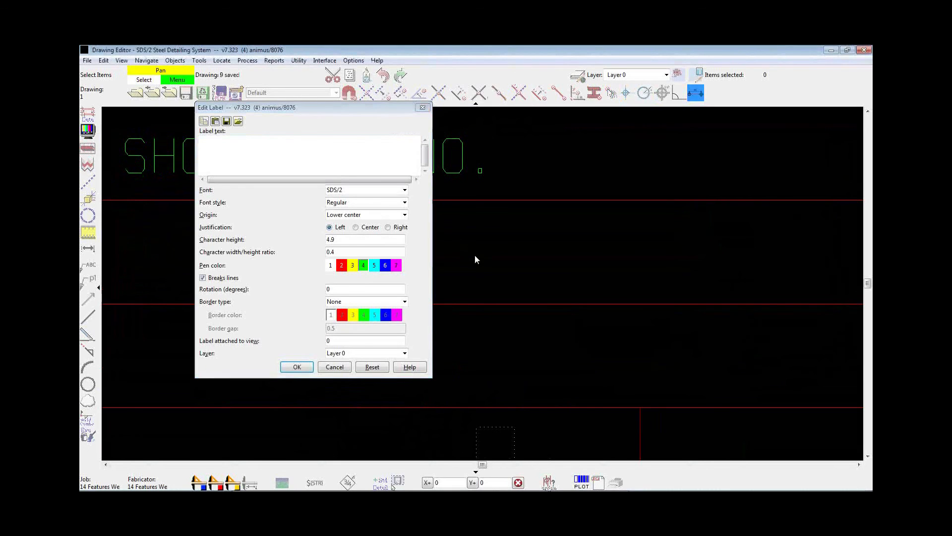
left_click(348, 154)
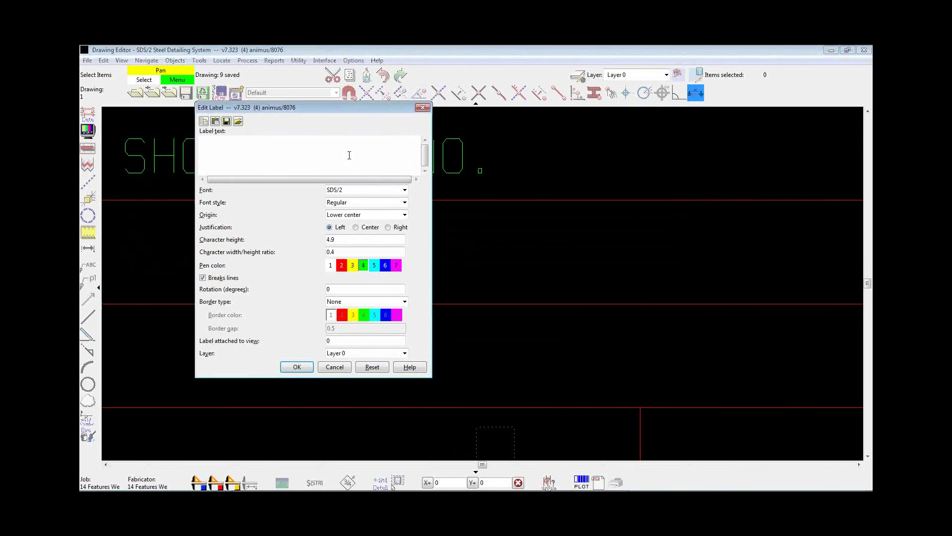
type("SUBMITTED FOR APPROVAL 03-11-14")
left_click(297, 367)
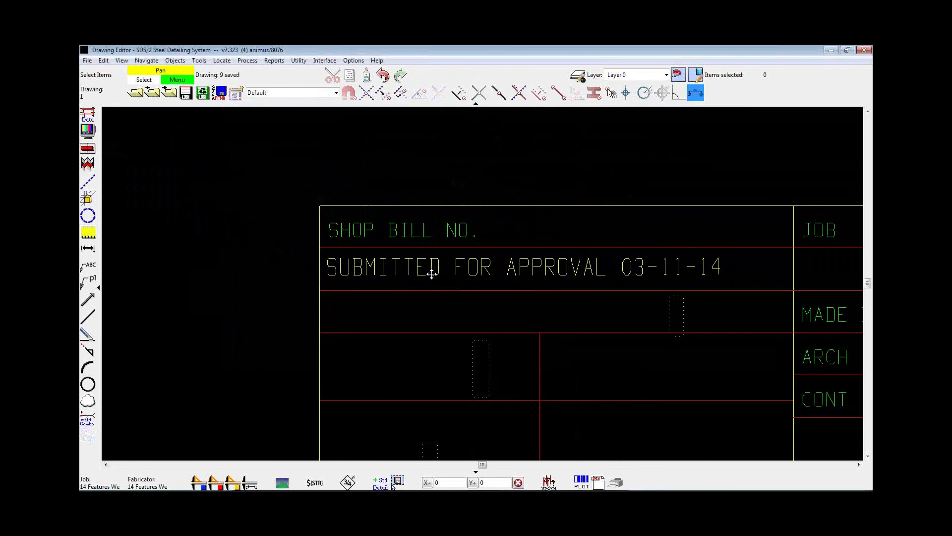
Change the approval label's origin from lower center to its lower left corner
left_click(432, 274)
double_click(410, 273)
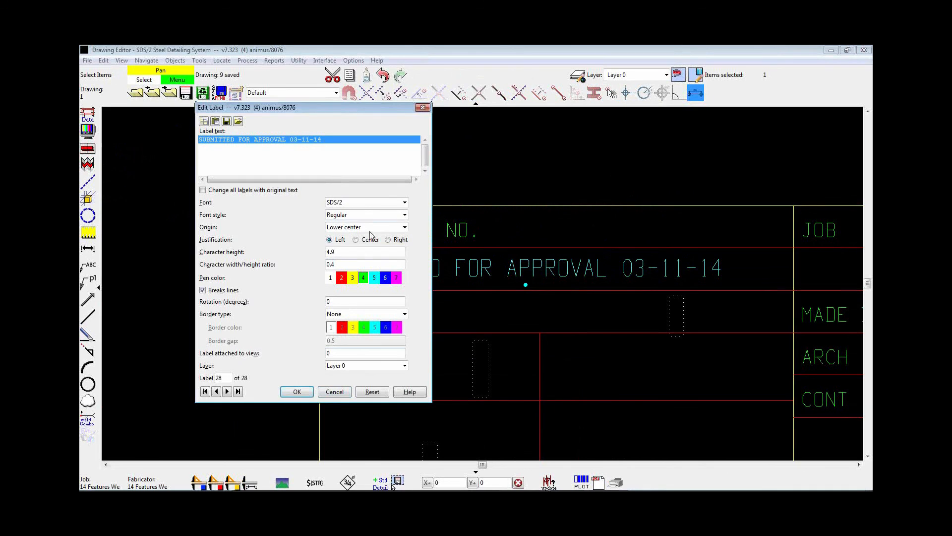
left_click(352, 230)
left_click(354, 240)
left_click(296, 392)
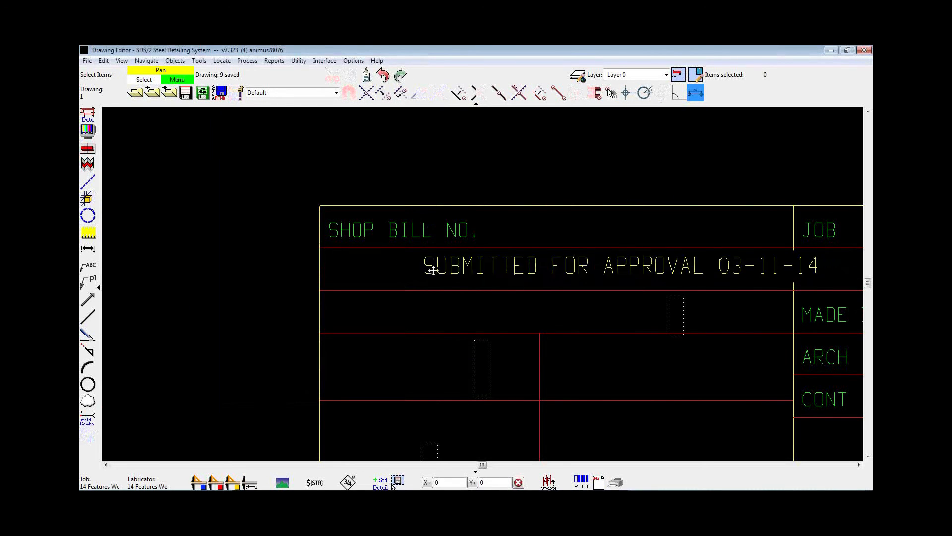
Move the approval label back inside its title block row, starting just inside the row's left border
left_click(356, 274)
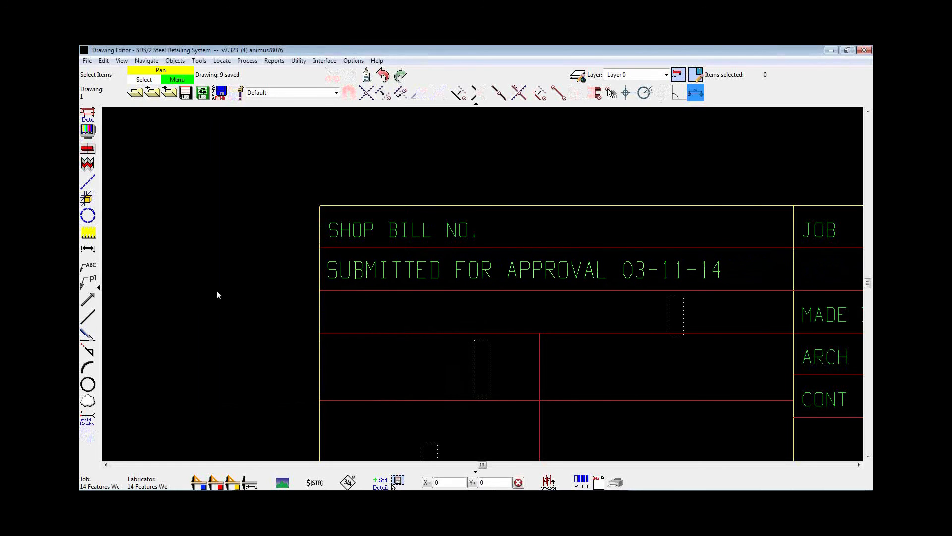
left_click(396, 269)
left_click(239, 287)
scroll(242, 284, "down", 4)
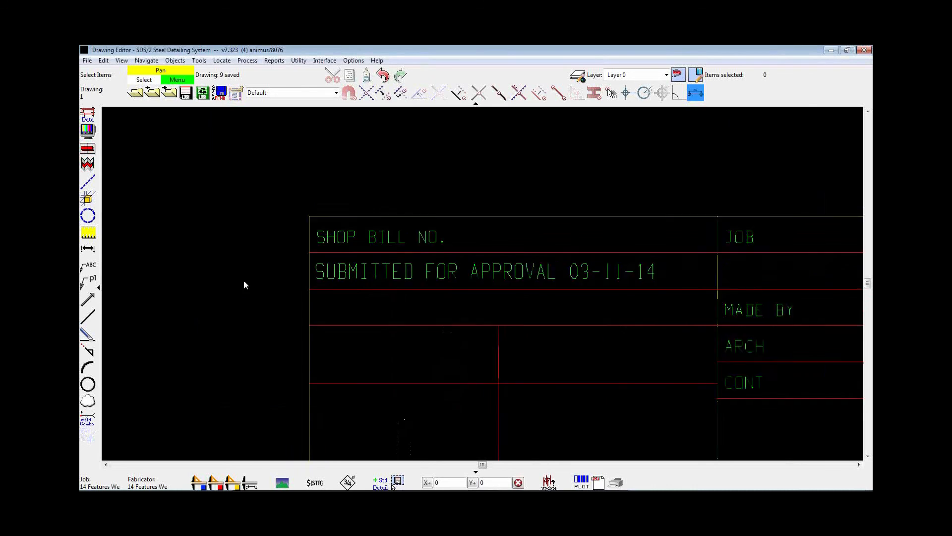
scroll(246, 289, "up", 1)
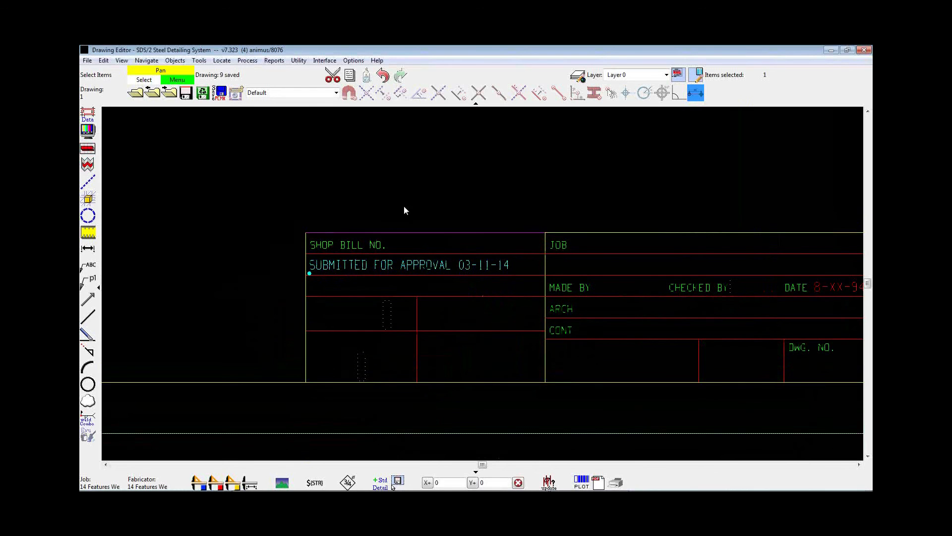
Cut the approval label with a reference point at the lower left corner of its title block row
left_click(348, 266)
right_click(347, 267)
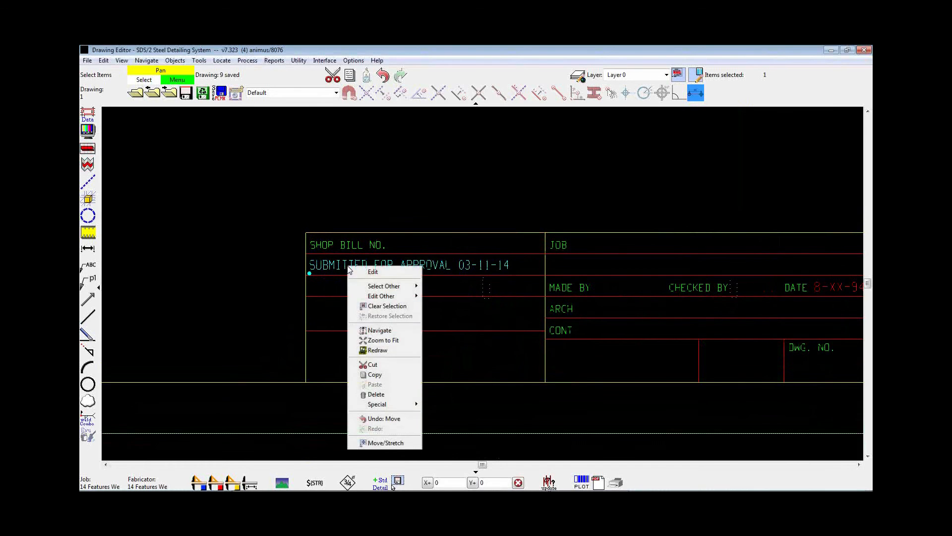
mouse_move(387, 403)
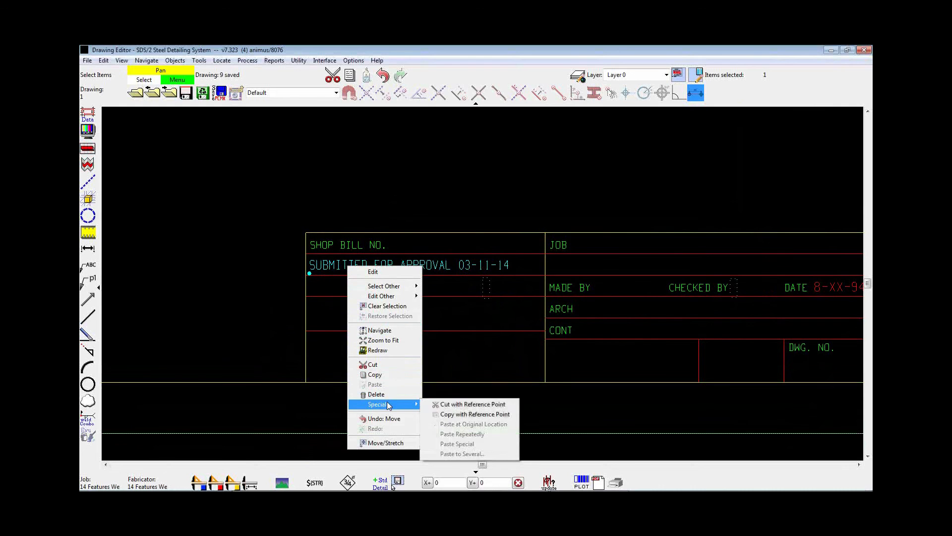
left_click(457, 404)
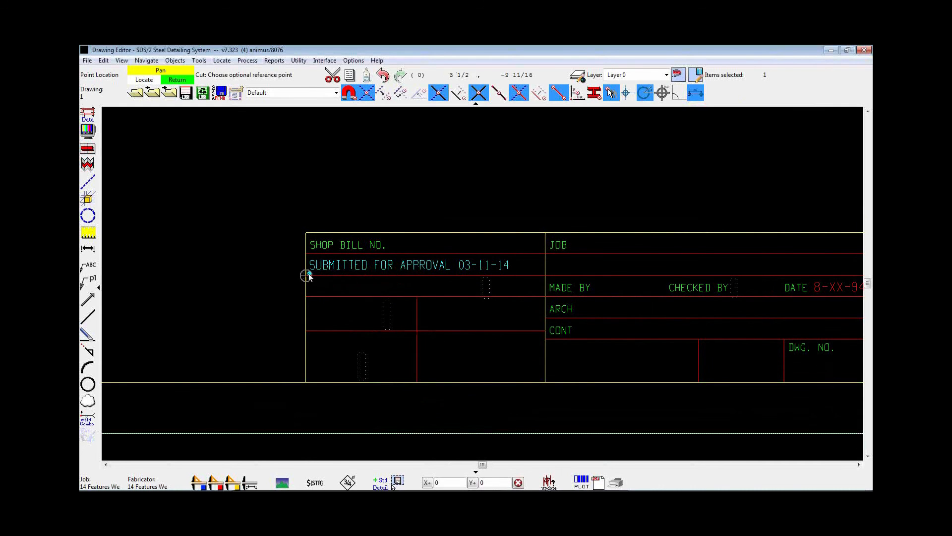
left_click(308, 271)
scroll(308, 271, "up", 2)
scroll(202, 268, "down", 2)
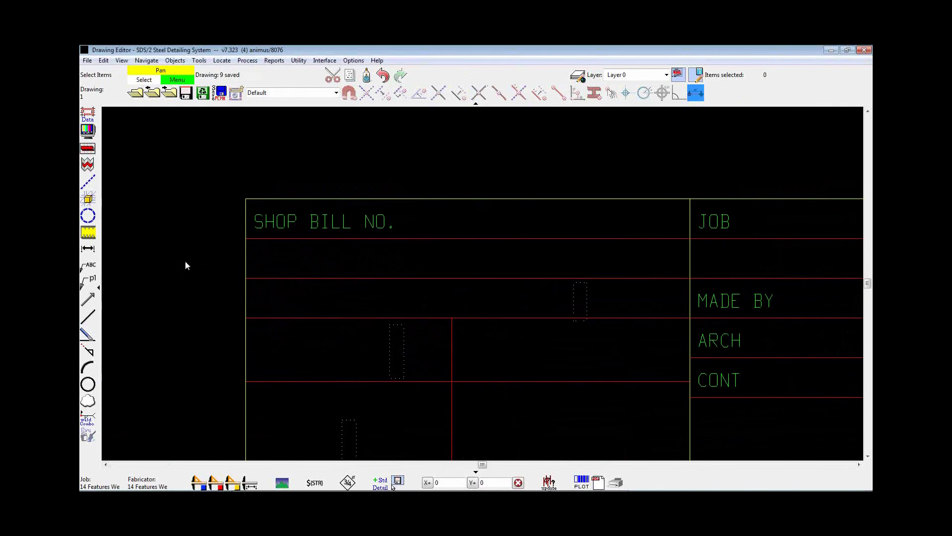
Use Paste to Several to place the label at the same row corner on sheet 1 and on detail sheets 2 and 3
right_click(186, 185)
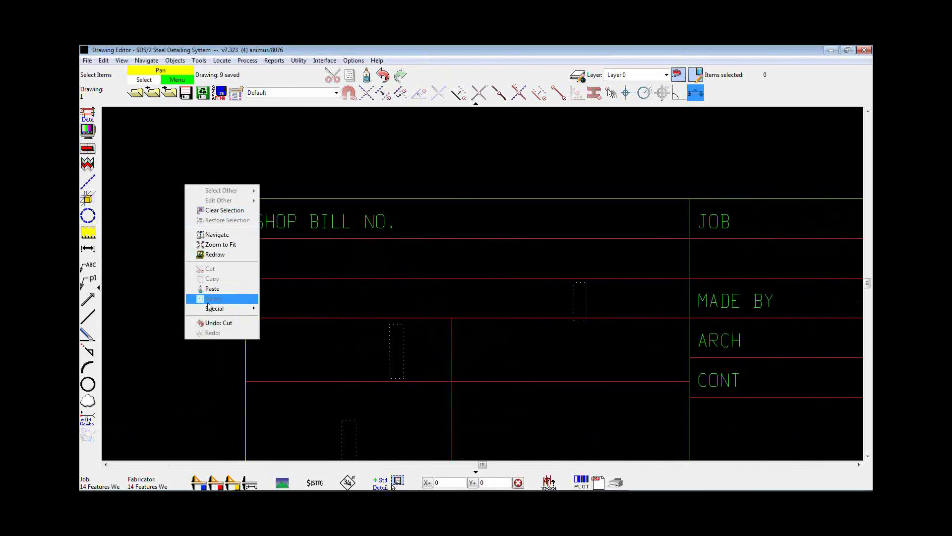
mouse_move(211, 309)
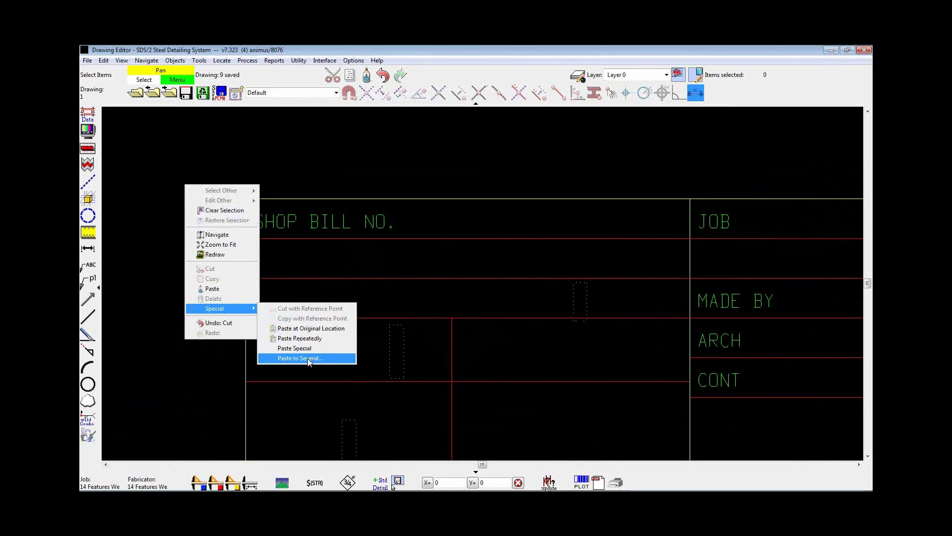
left_click(308, 358)
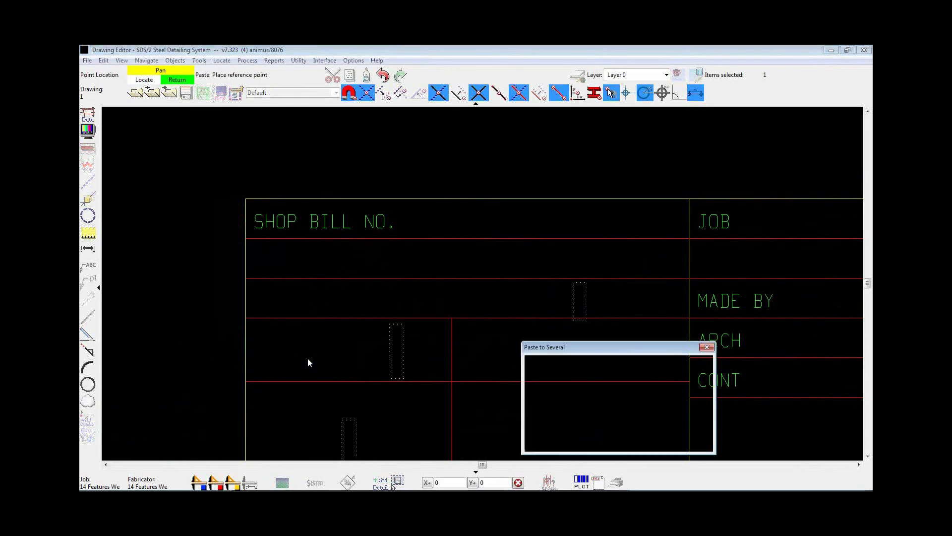
left_click(247, 276)
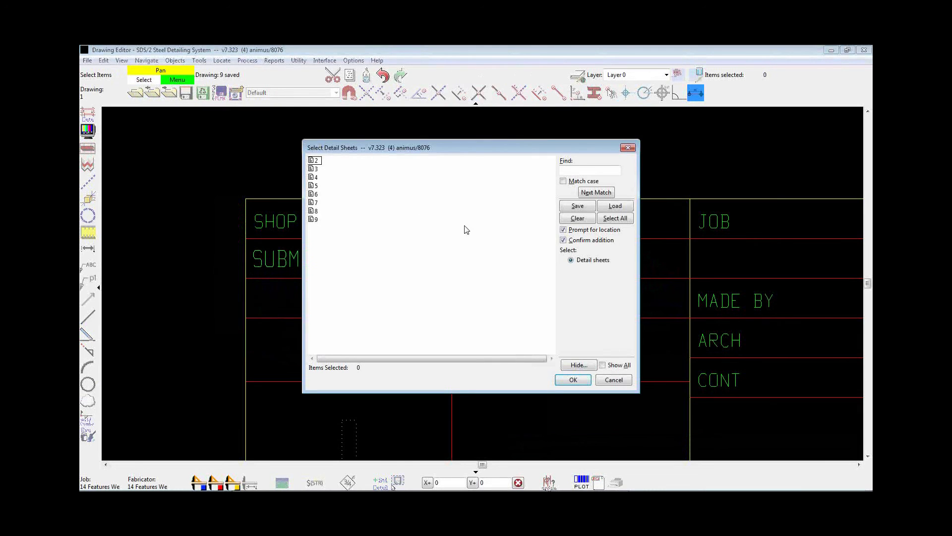
left_click_drag(411, 154, 452, 154)
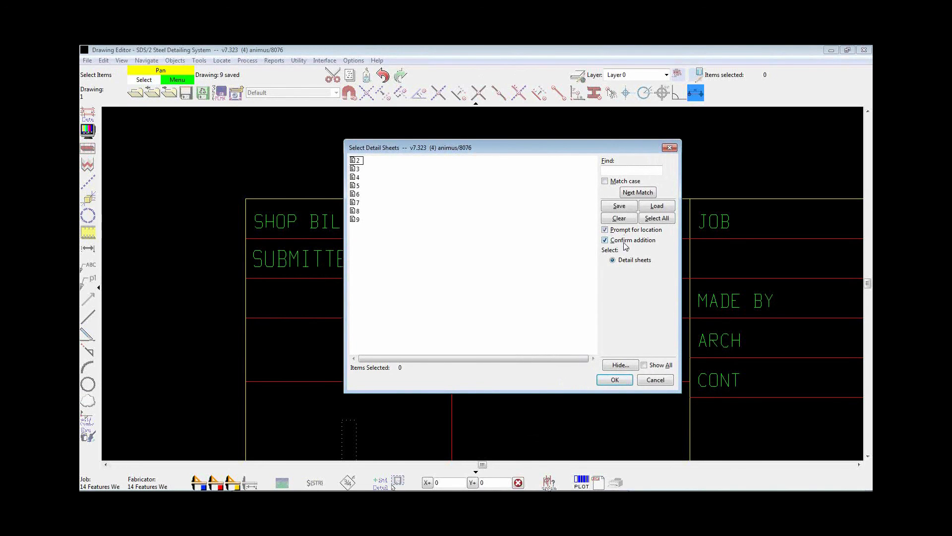
left_click_drag(357, 161, 361, 169)
left_click(615, 380)
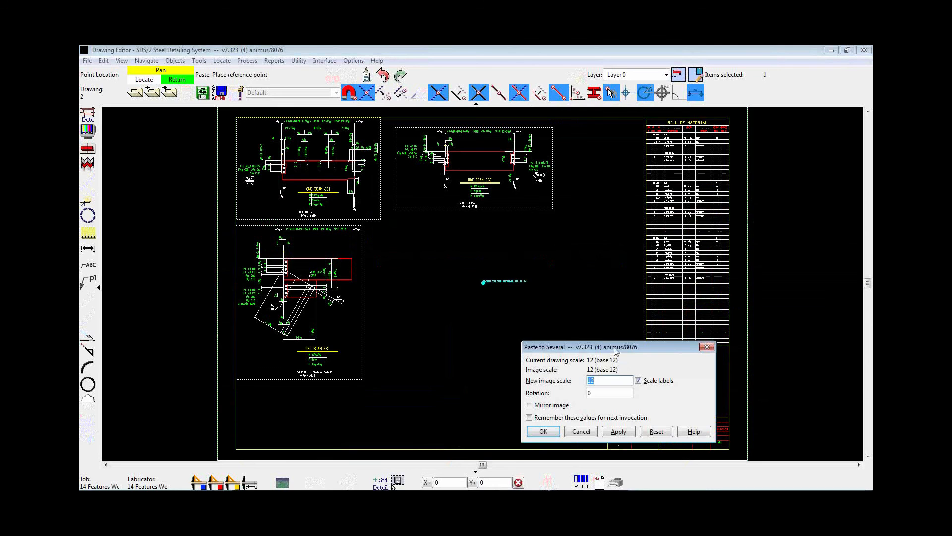
Place the approval label at the lower left corner of sheet 2's row below SHOP BILL NO. and save the drawing
left_click_drag(620, 346, 428, 249)
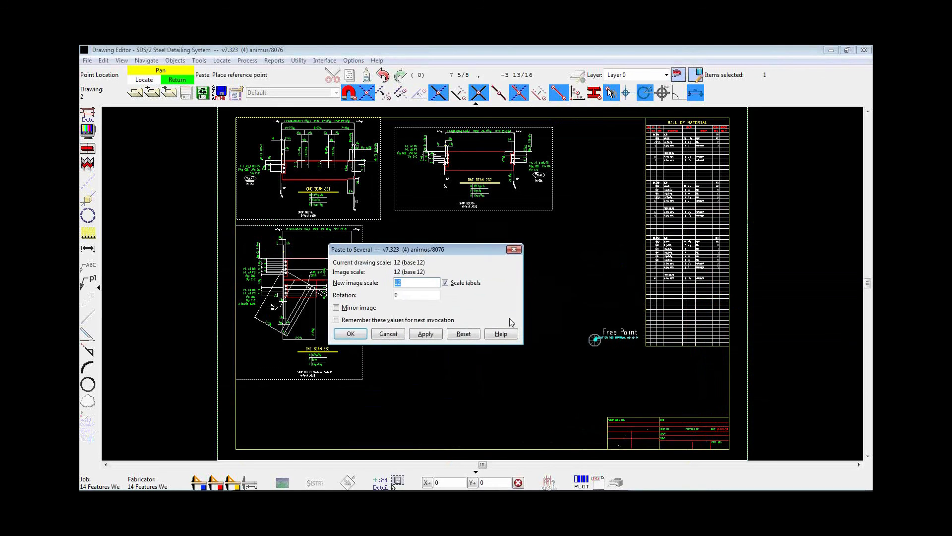
middle_click_drag(614, 382, 562, 294)
scroll(560, 294, "up", 5)
left_click(505, 365)
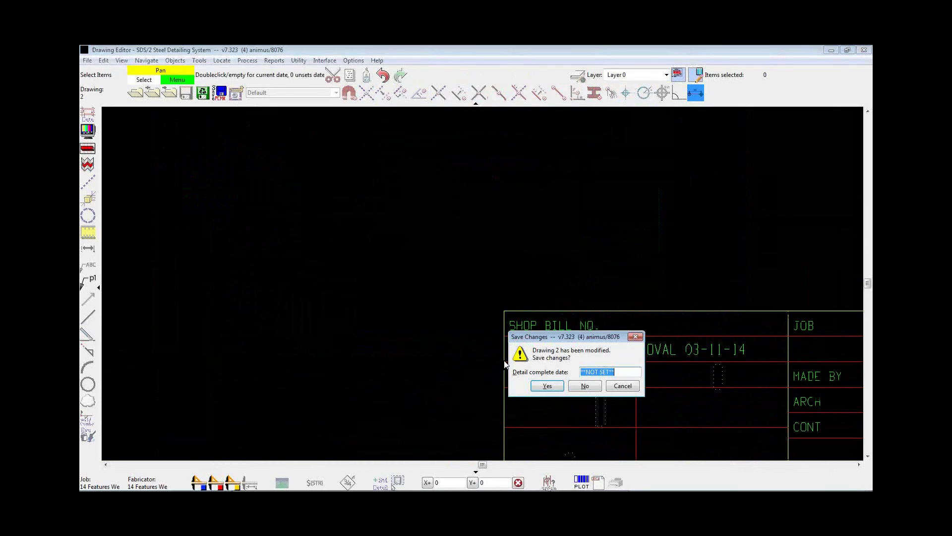
left_click(551, 385)
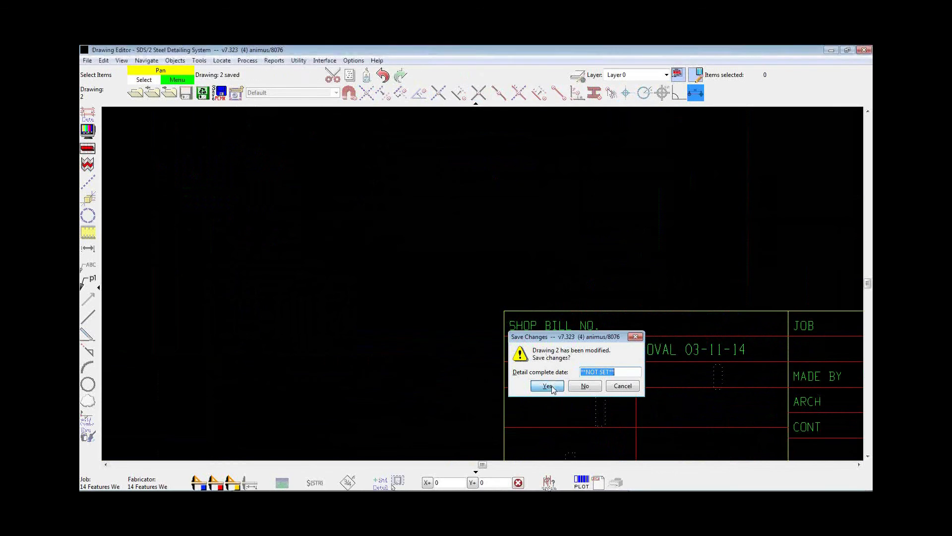
Place the approval label at the same title block corner on sheet 3 and save the drawing
middle_click_drag(616, 392, 561, 286)
scroll(557, 319, "up", 5)
scroll(549, 258, "up", 2)
left_click(534, 260)
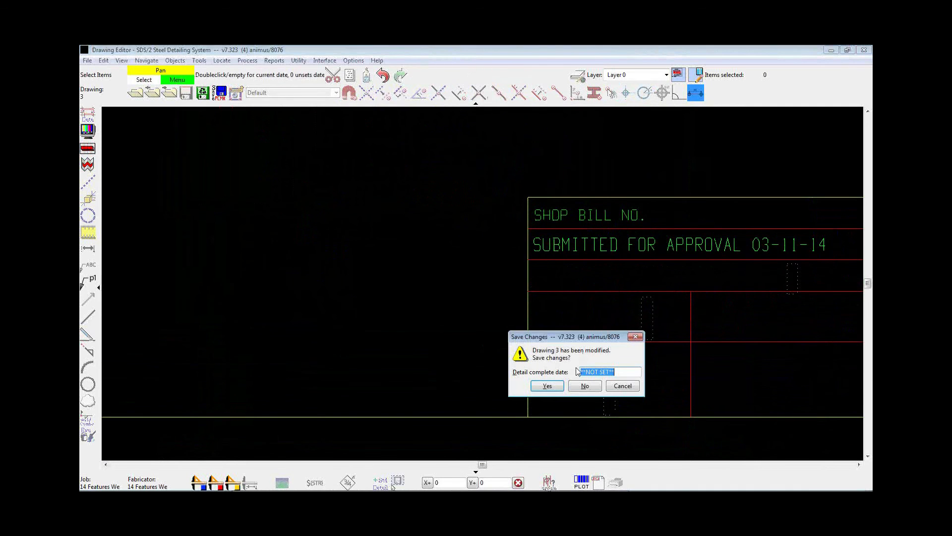
left_click(555, 385)
Save detail sheet 1 and open detail sheet 4 at its title block
scroll(553, 391, "down", 3)
middle_click_drag(553, 391, 481, 302)
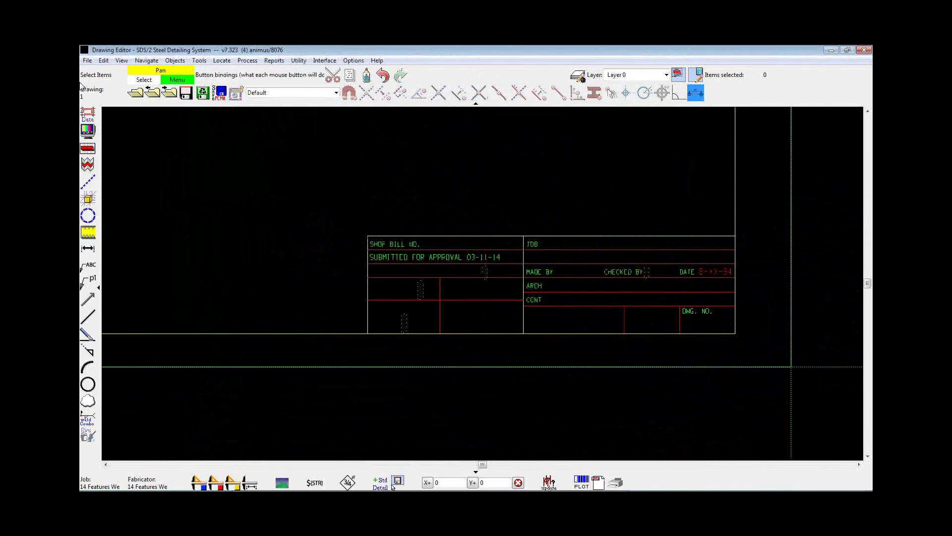
left_click(185, 93)
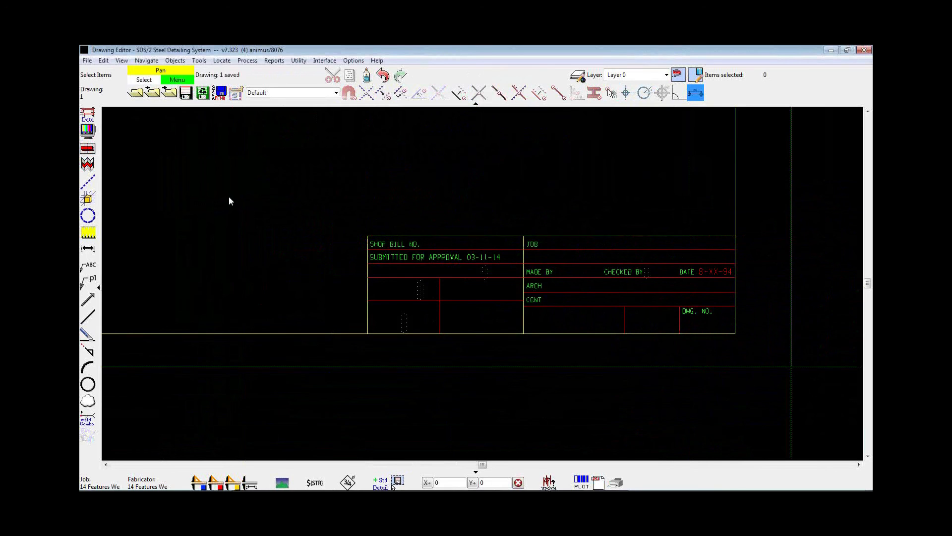
left_click(138, 95)
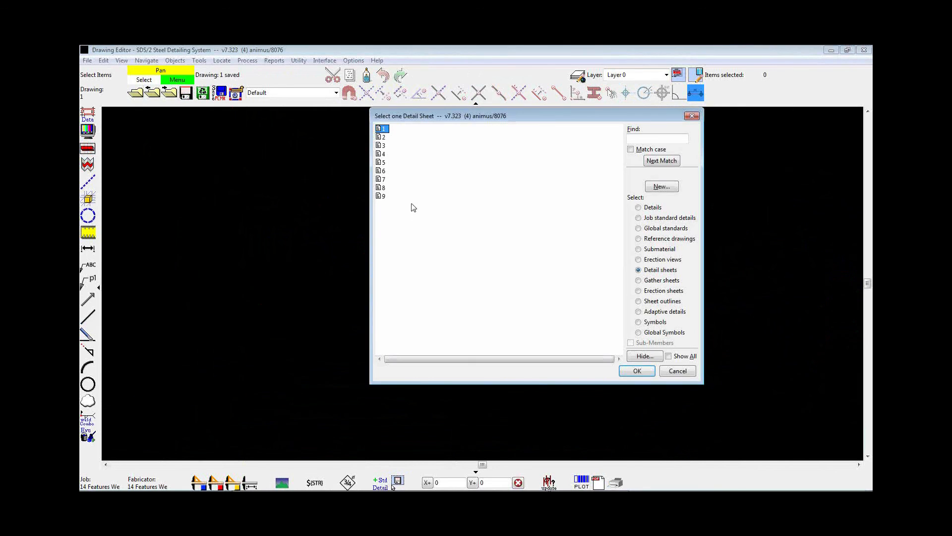
double_click(385, 153)
scroll(626, 454, "up", 4)
middle_click_drag(593, 426, 531, 405)
Start Paste to Several on sheet 4 and place the label at the lower left corner of the row below SHOP BILL NO
right_click(188, 169)
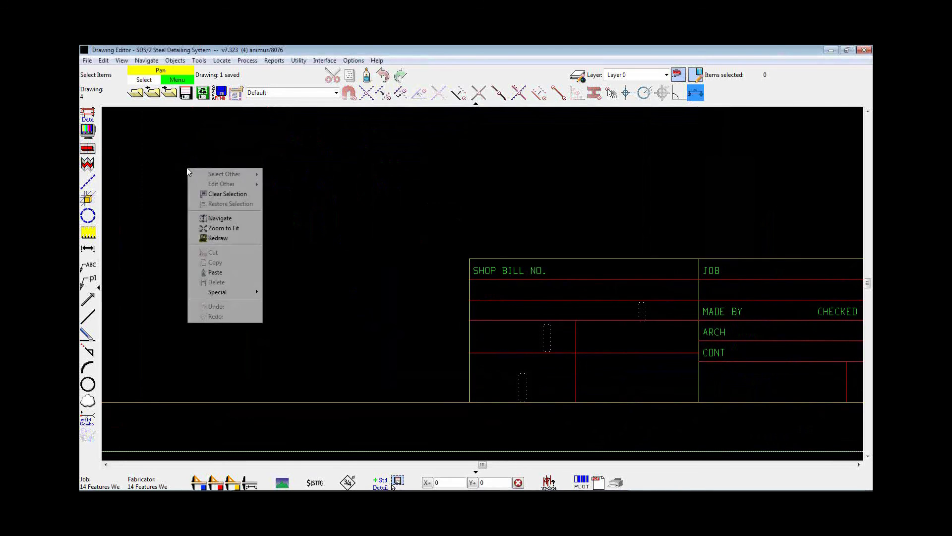
mouse_move(220, 294)
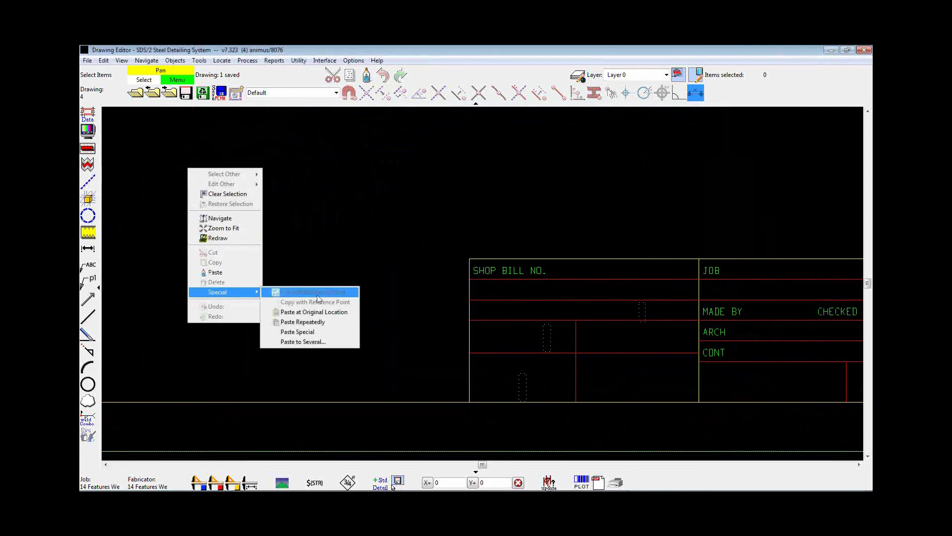
left_click(313, 341)
left_click_drag(465, 252, 335, 171)
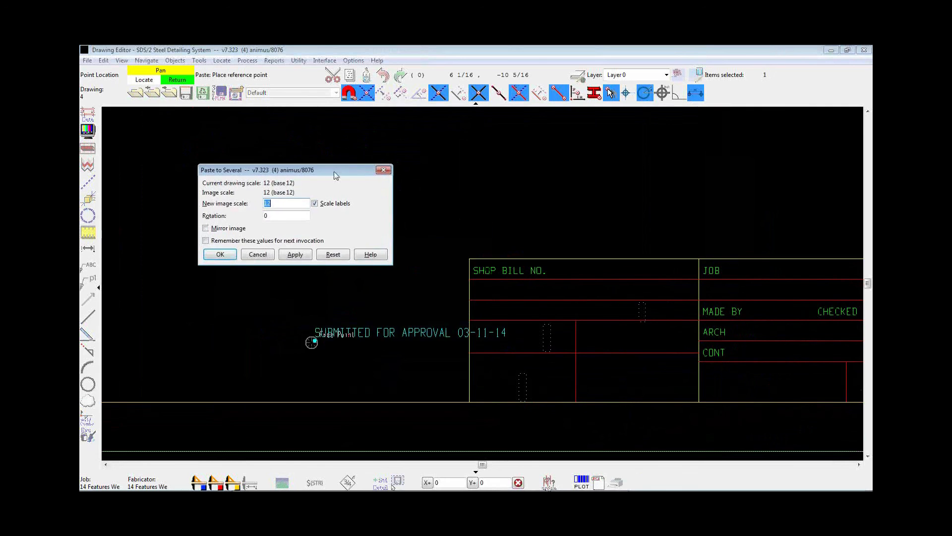
left_click(472, 299)
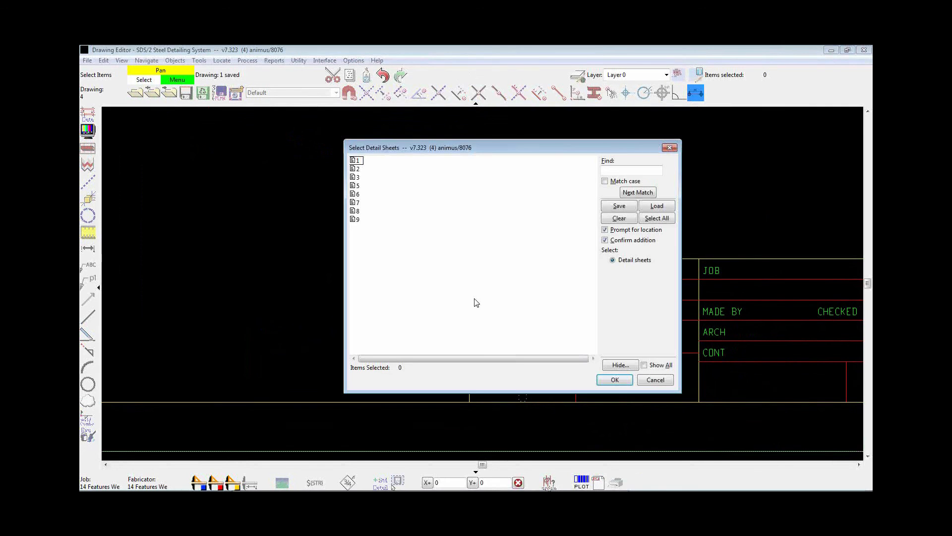
Paste the label to detail sheets 5 through 9 with Prompt for location and Confirm addition turned off
left_click(614, 230)
left_click_drag(361, 185, 361, 243)
left_click(631, 243)
left_click(611, 379)
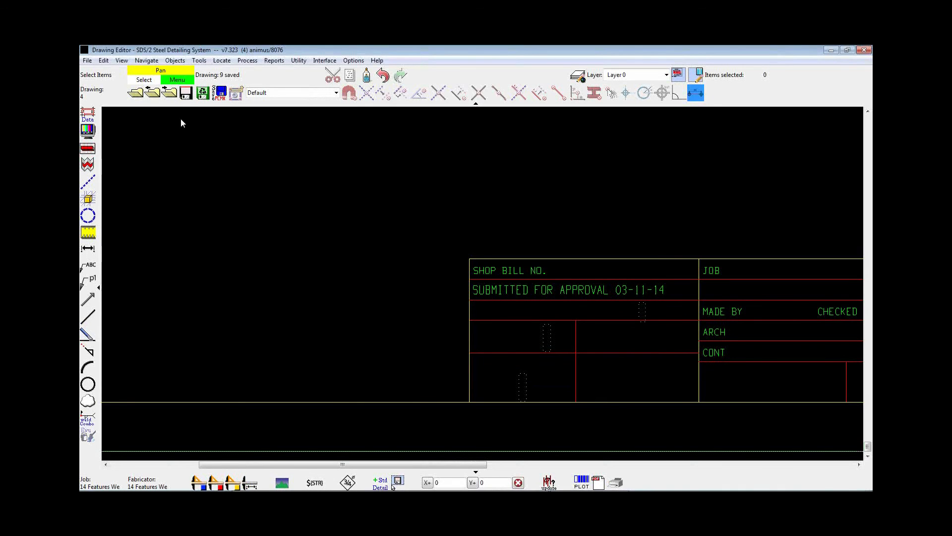
Save sheet 4 and advance through sheets 5 and 6 to check the approval label in their title blocks
left_click(170, 93)
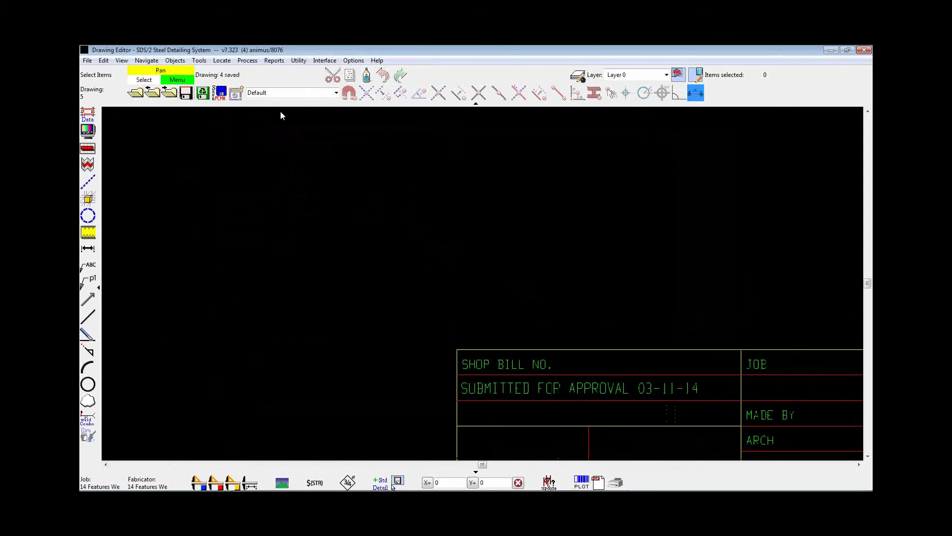
left_click(169, 93)
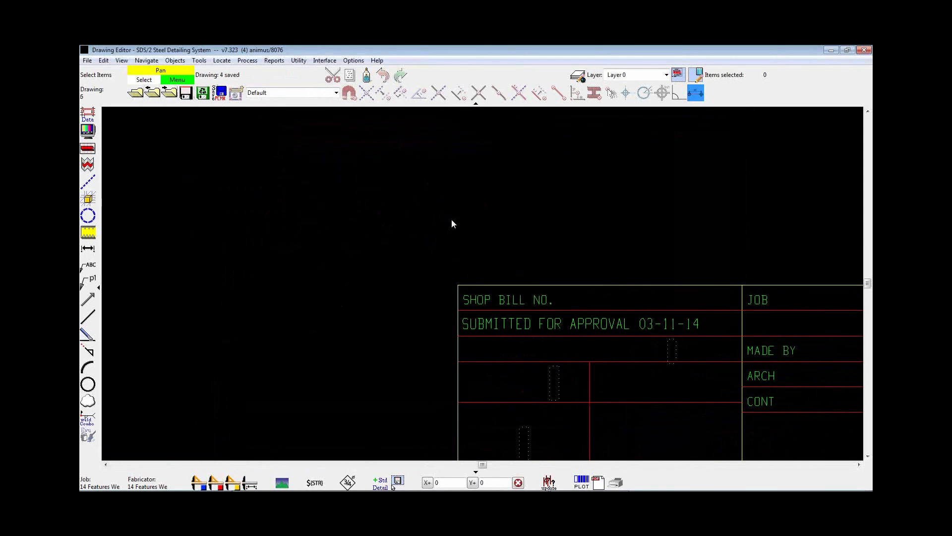
Advance through detail sheets 7 and 8 to check the approval label in their title blocks
left_click(169, 94)
scroll(663, 442, "up", 5)
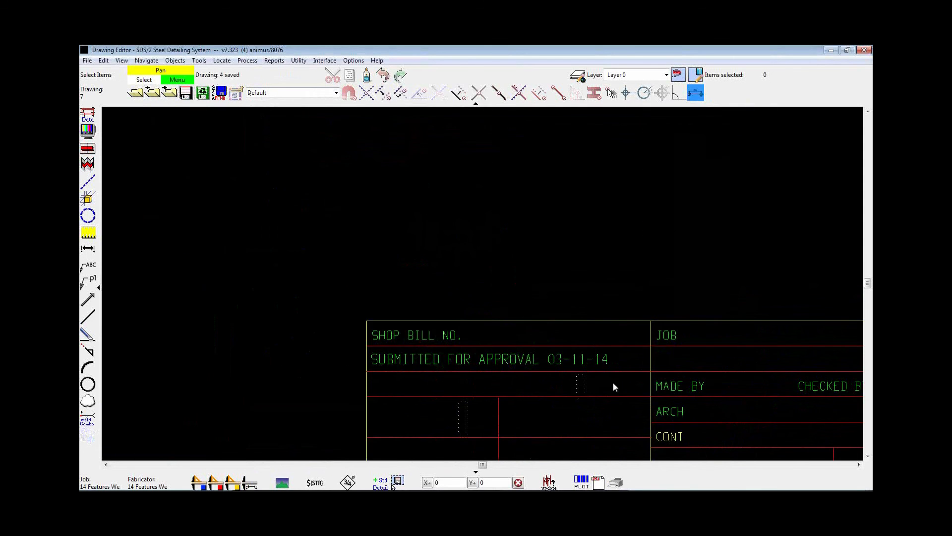
left_click(169, 93)
scroll(698, 456, "up", 1)
scroll(697, 455, "up", 2)
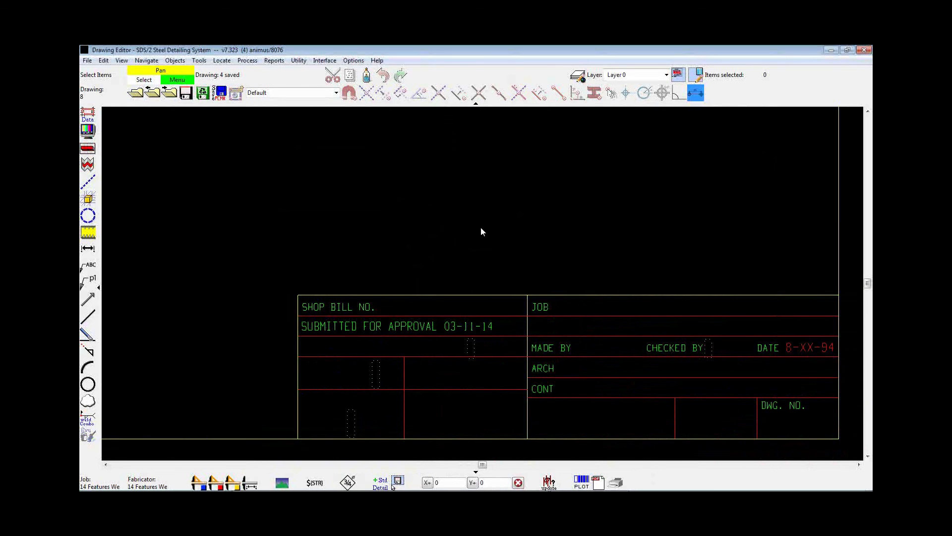
scroll(545, 297, "down", 4)
scroll(521, 340, "up", 4)
scroll(523, 341, "up", 2)
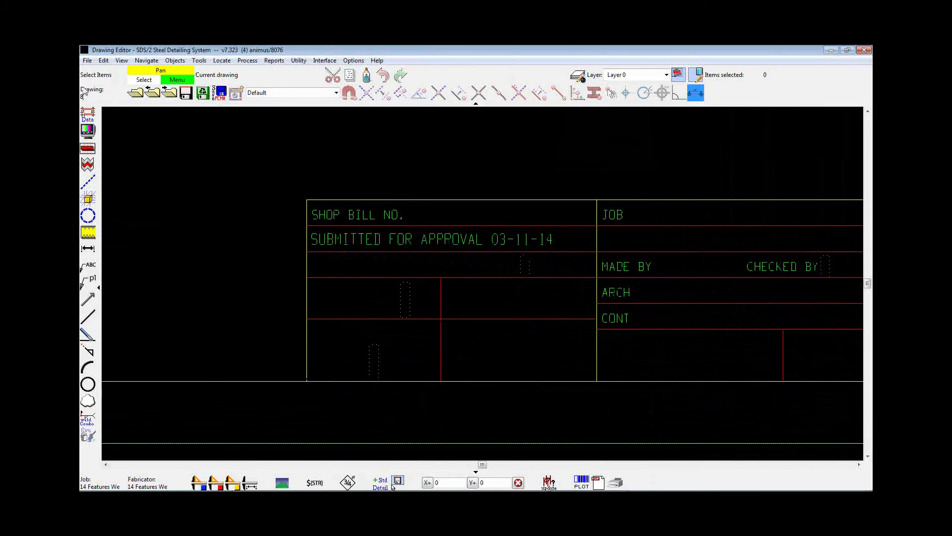
Start Add Standard Detail to Several with the job standard detail APPROVALSTATUS
left_click(87, 61)
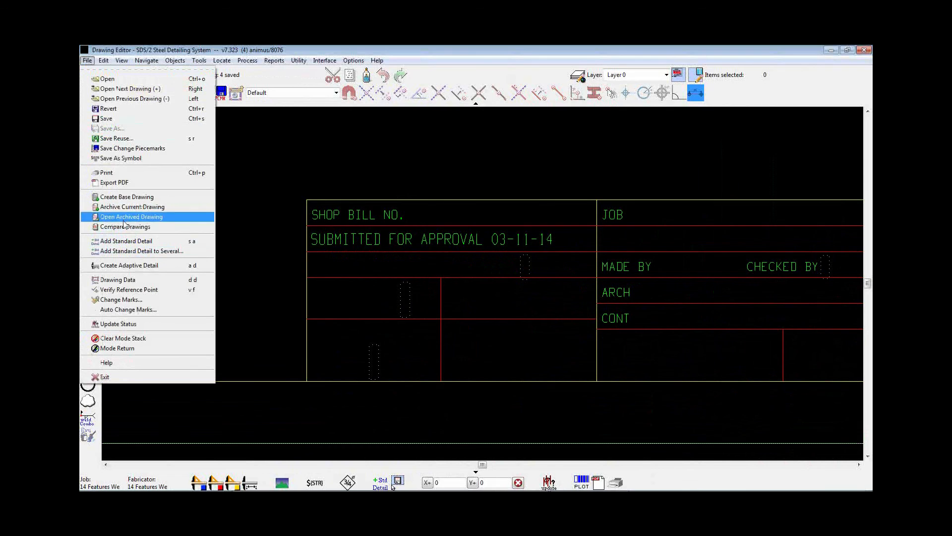
left_click(123, 251)
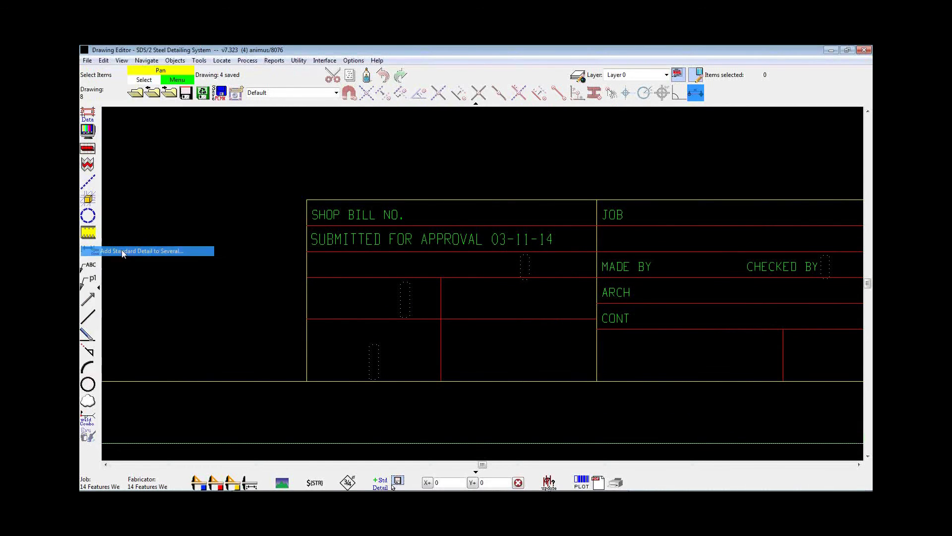
left_click(535, 208)
left_click(530, 218)
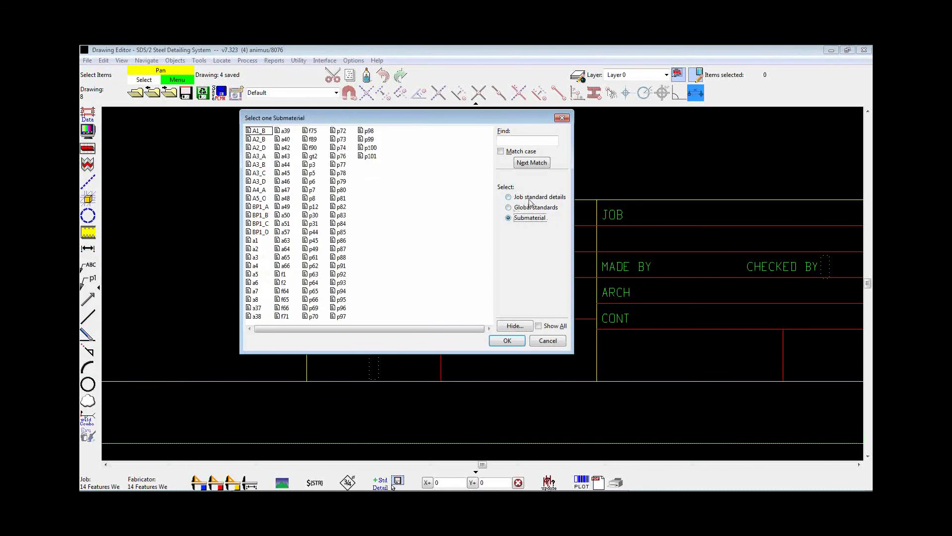
left_click(529, 199)
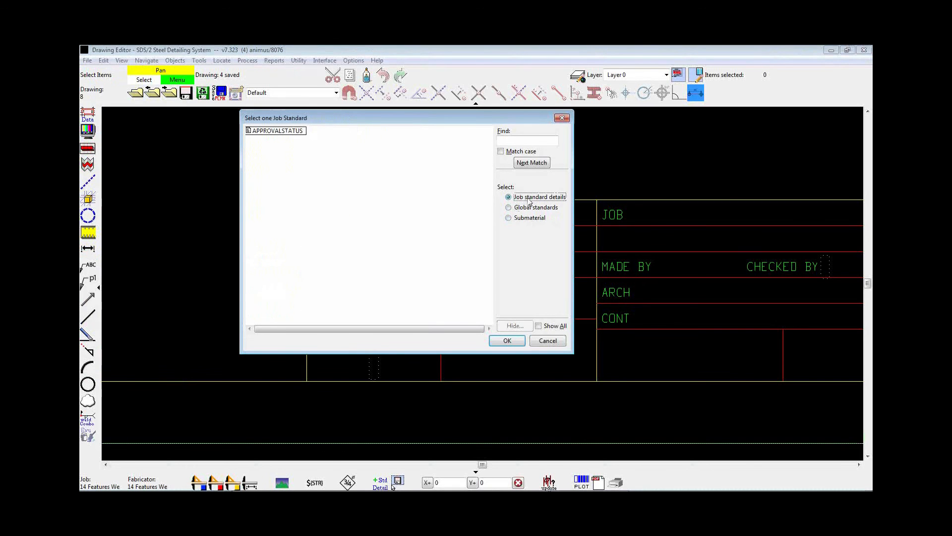
double_click(286, 135)
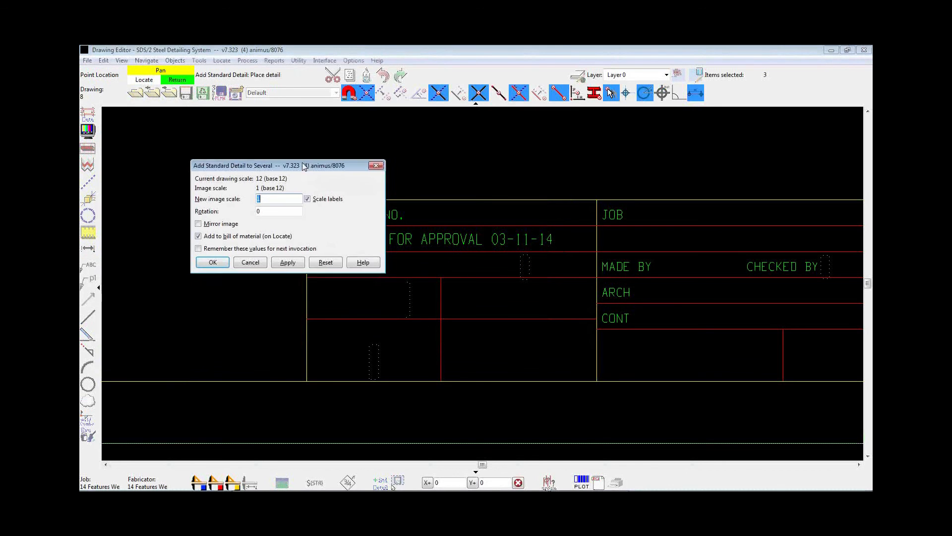
Place the standard detail as a free point at the lower left corner of the second row below SHOP BILL NO. on sheet 8
left_click_drag(305, 166, 213, 104)
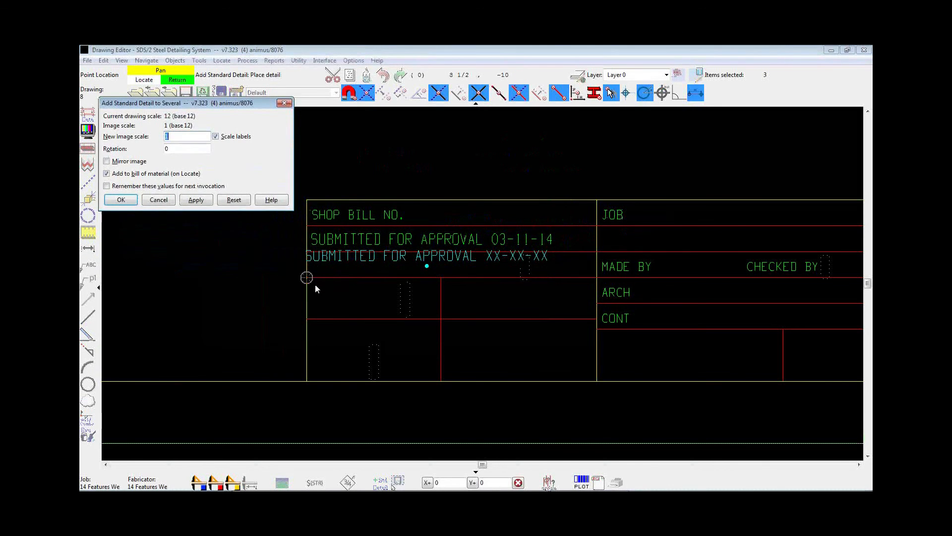
left_click(611, 93)
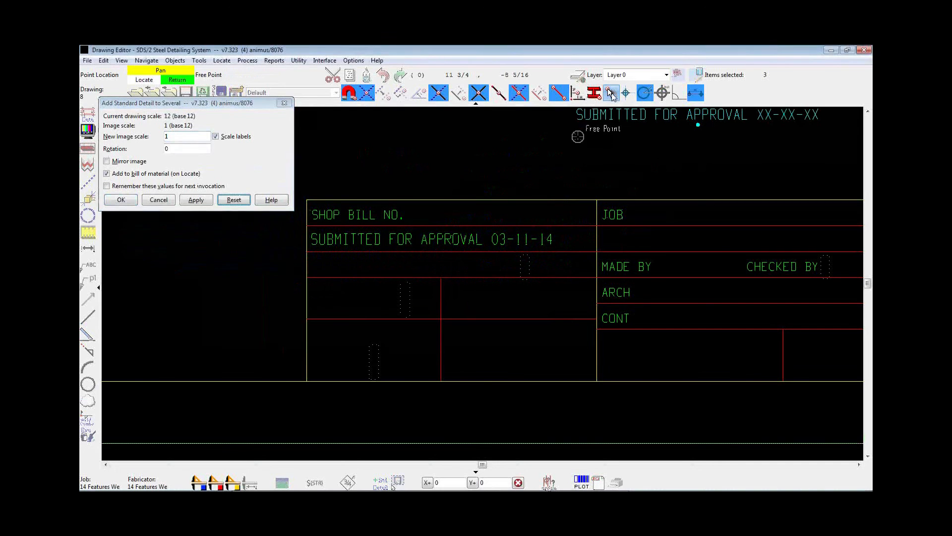
scroll(326, 280, "up", 2)
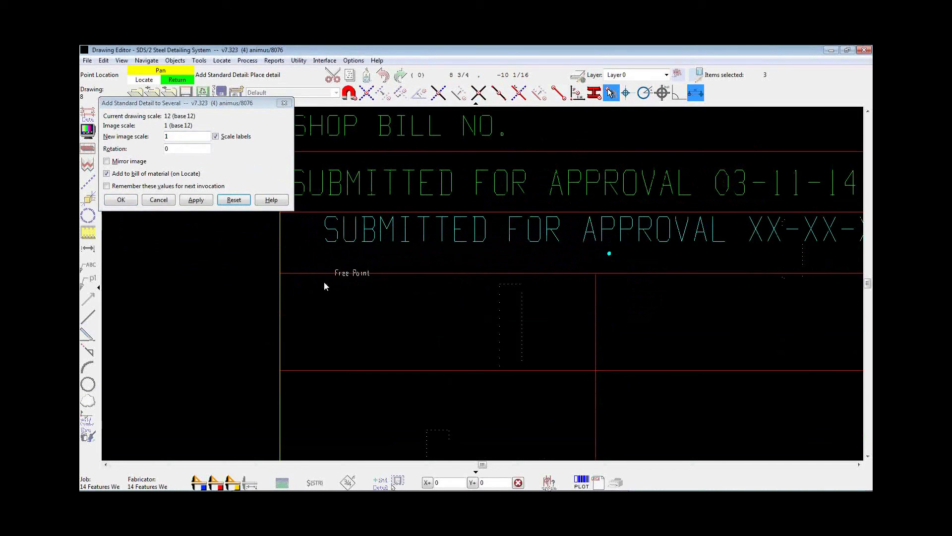
left_click(287, 293)
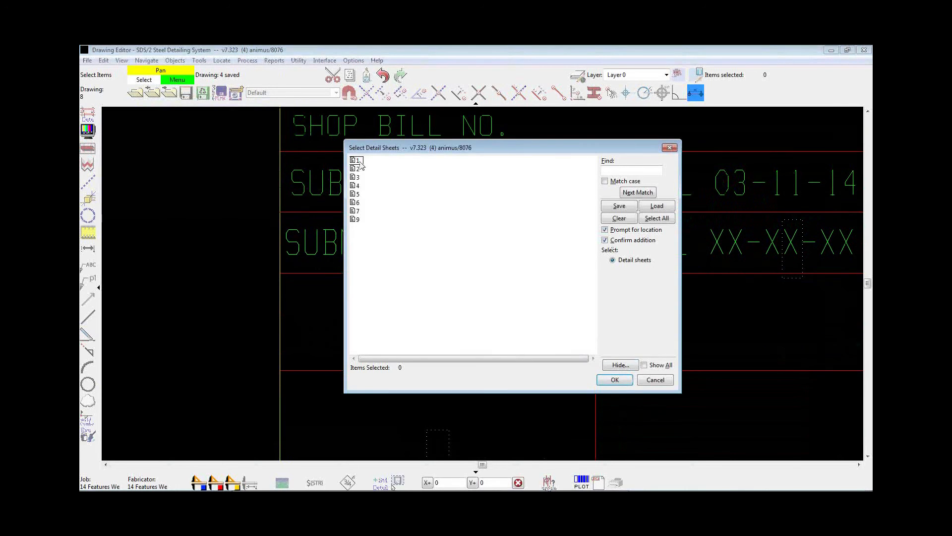
Add the detail to detail sheets 1 through 7 and 9 with Prompt for location and Confirm addition turned off
left_click_drag(361, 164, 358, 218)
left_click(612, 230)
left_click(612, 240)
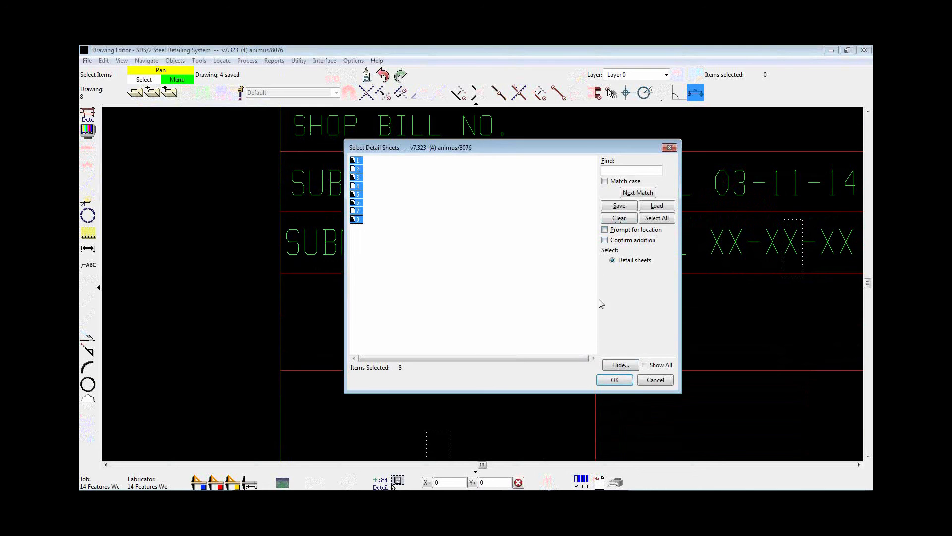
left_click(614, 380)
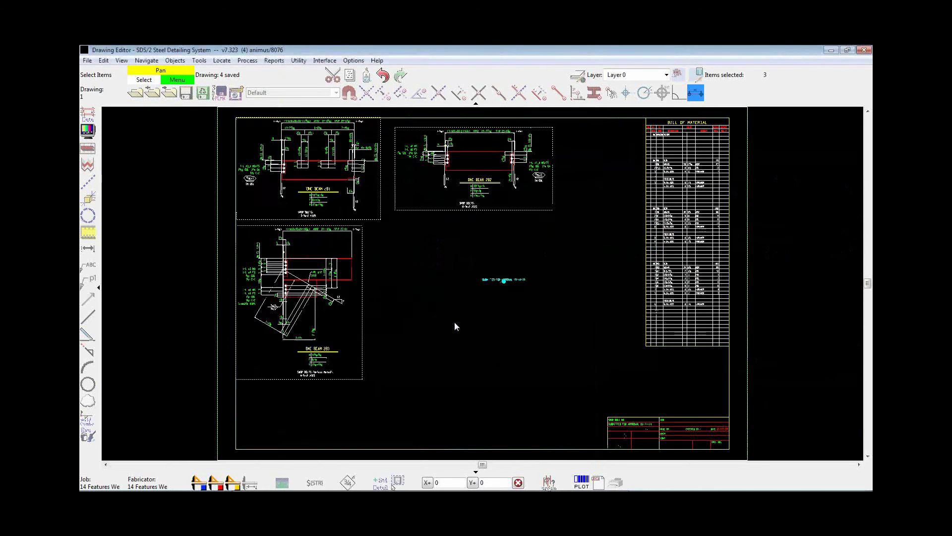
Save sheet 8 and advance to sheet 9 to check the added label in its title block
middle_click_drag(549, 385, 489, 374)
scroll(489, 374, "down", 2)
left_click(186, 93)
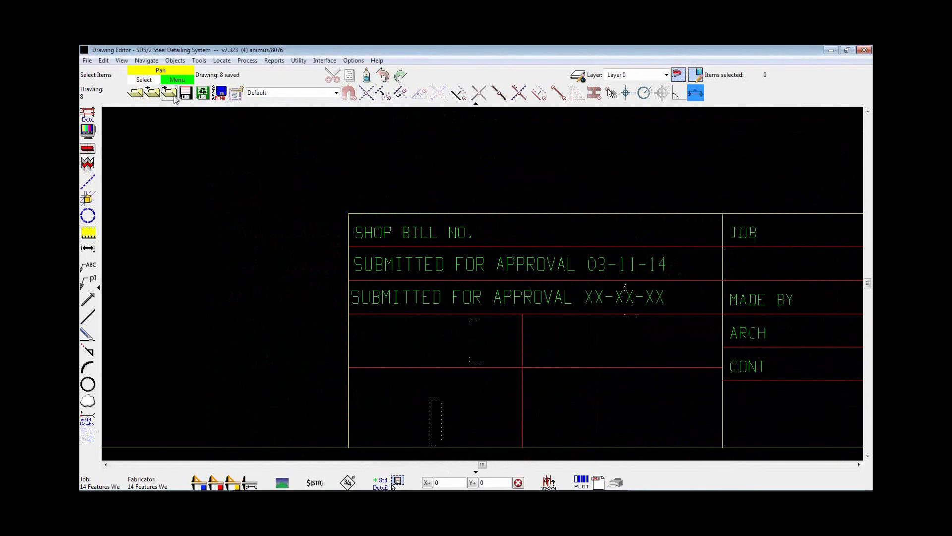
scroll(518, 400, "up", 2)
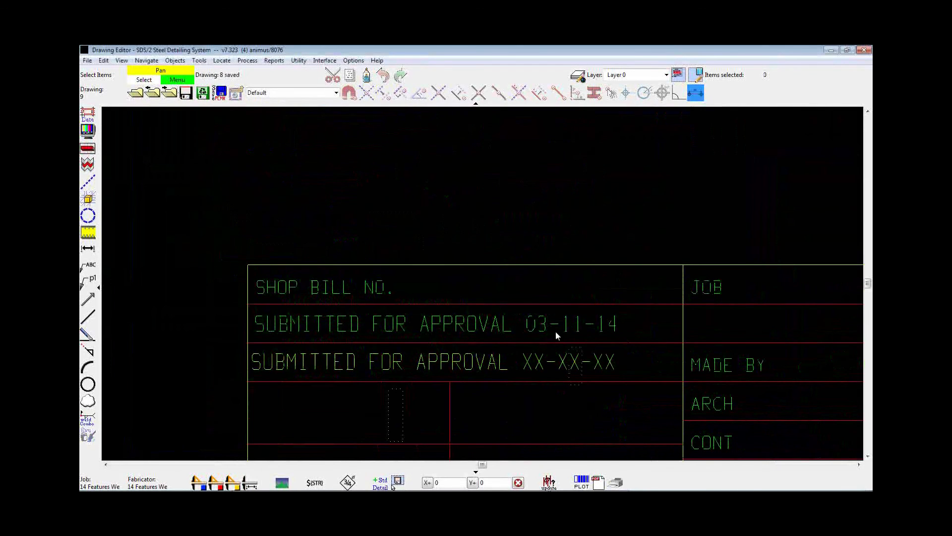
left_click(202, 93)
left_click(568, 383)
middle_click_drag(534, 404, 551, 356)
scroll(539, 356, "up", 1)
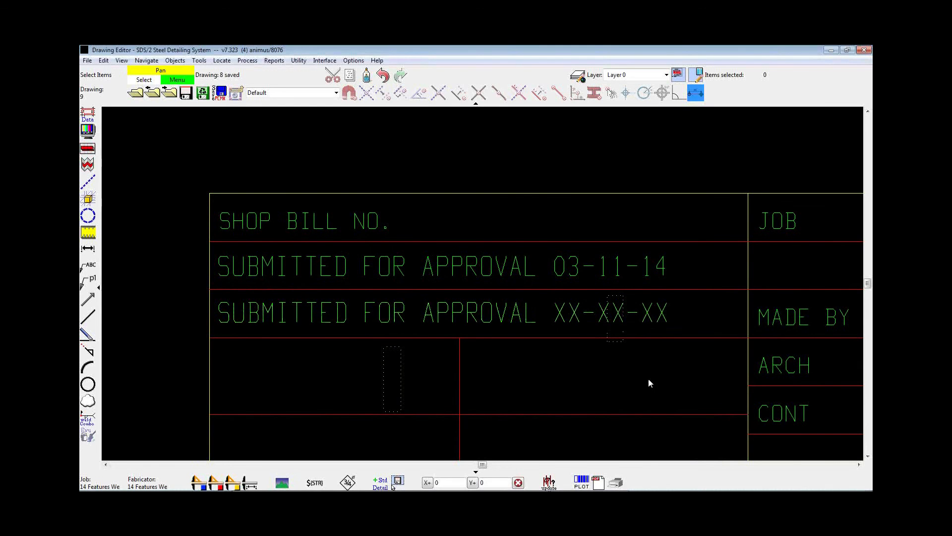
Start Search and Replace in Selected Drawings for detail sheets 1 through 5
scroll(649, 382, "down", 4)
scroll(649, 373, "down", 5)
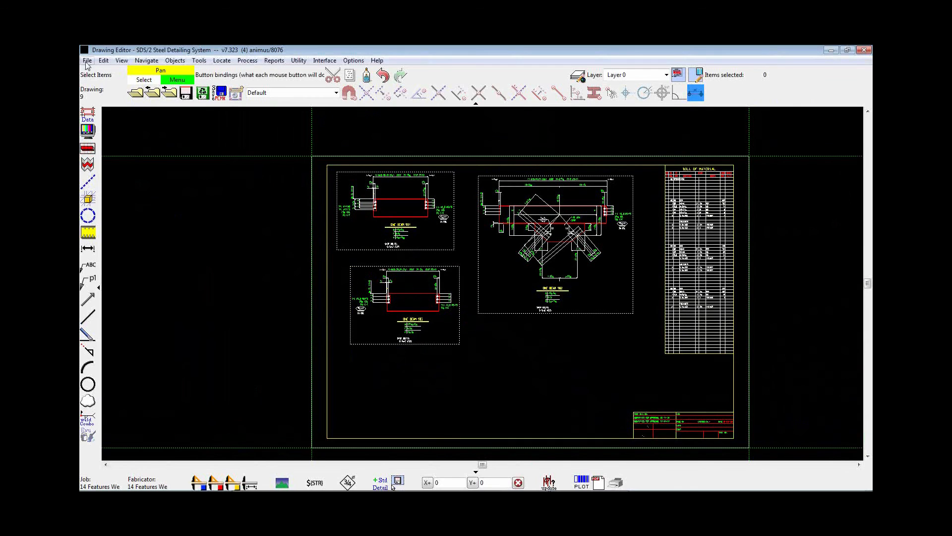
left_click(103, 61)
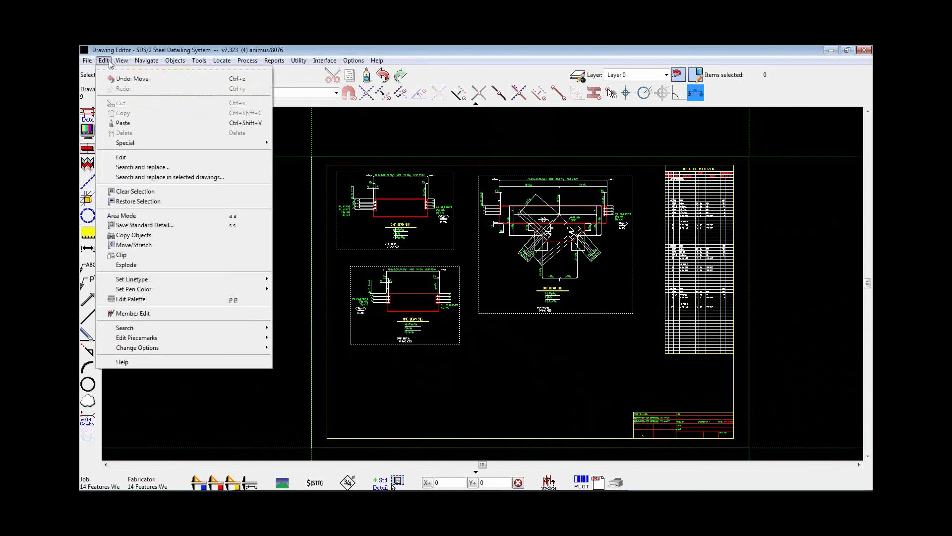
left_click(142, 178)
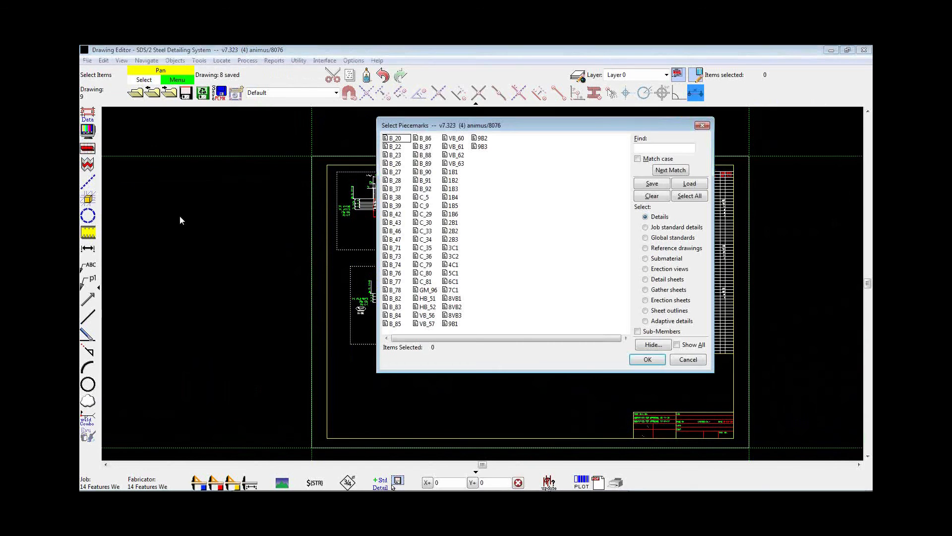
left_click(657, 281)
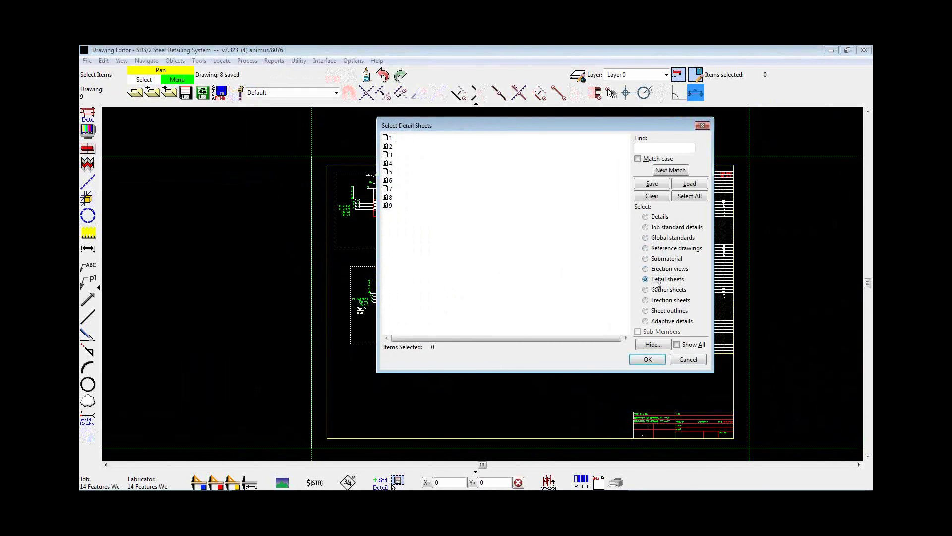
left_click(397, 140)
left_click(397, 147, "ctrl")
left_click_drag(396, 147, 397, 174)
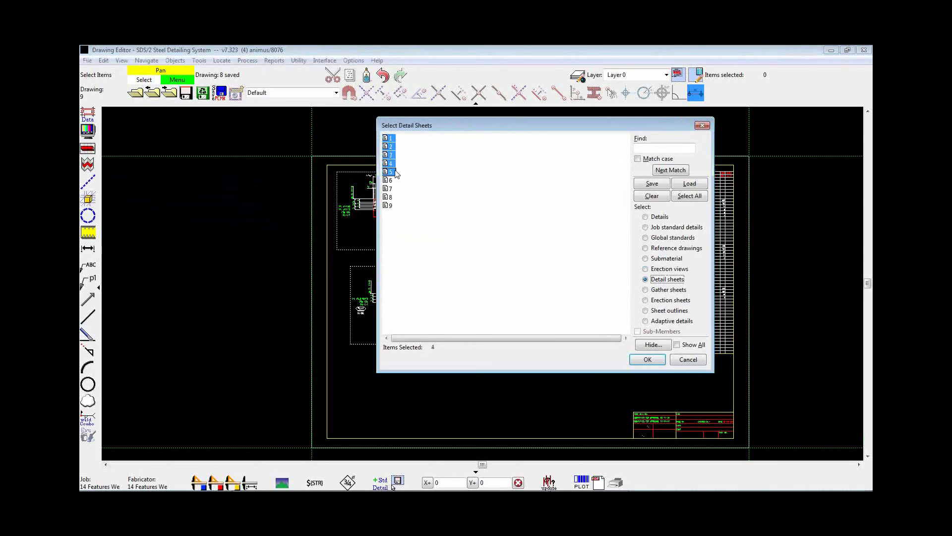
left_click(645, 361)
Replace "SUBMITTED FOR APPROVAL XX-XX-XX" with "SUBMITTED FOR APPROVAL 03-10-14" in the selected sheets
left_click_drag(394, 119, 459, 228)
middle_click_drag(615, 373, 546, 349)
scroll(558, 386, "up", 3)
scroll(600, 432, "up", 3)
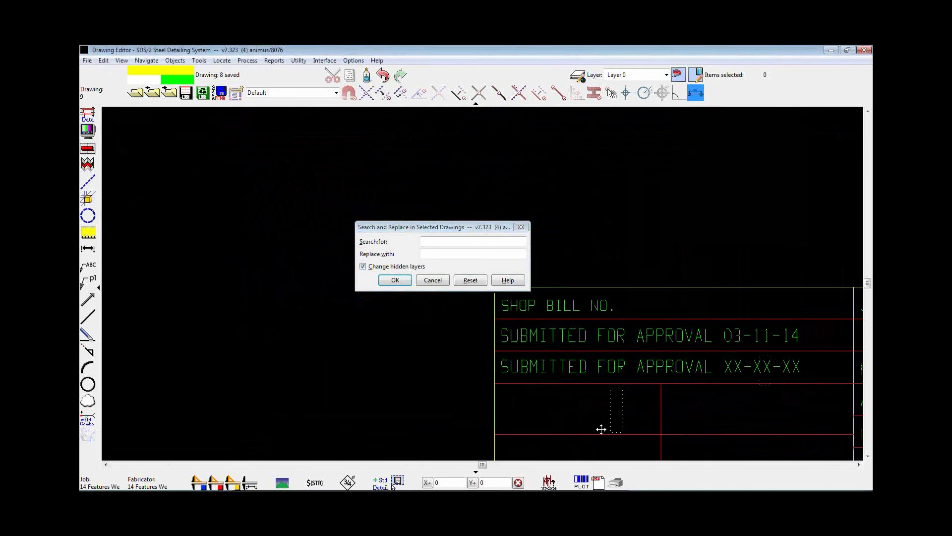
scroll(574, 428, "up", 1)
left_click_drag(439, 227, 417, 195)
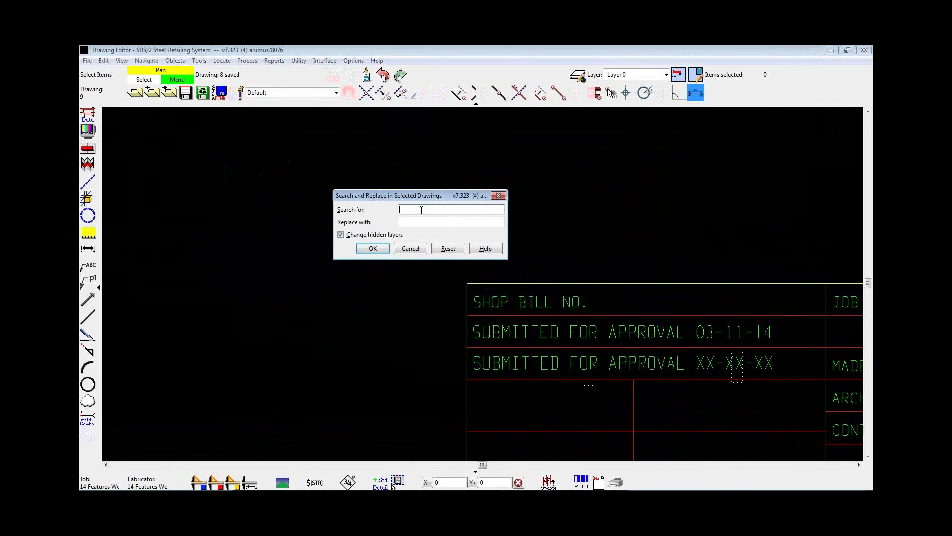
type("SUBMITTED FOR APPROVAL XX-XX-XX")
key("Tab")
type("SUBMITTED FO")
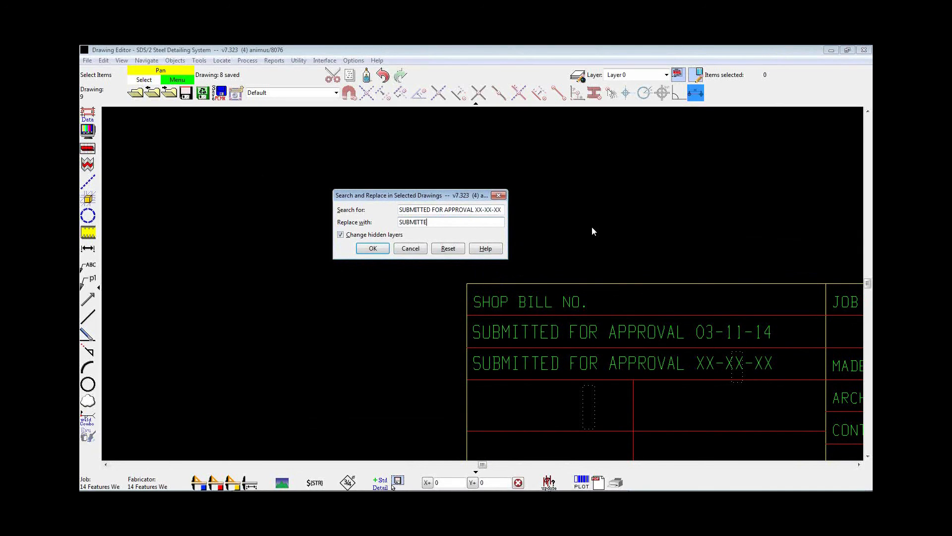
type("R APPROVAL 03-10-14")
left_click(380, 251)
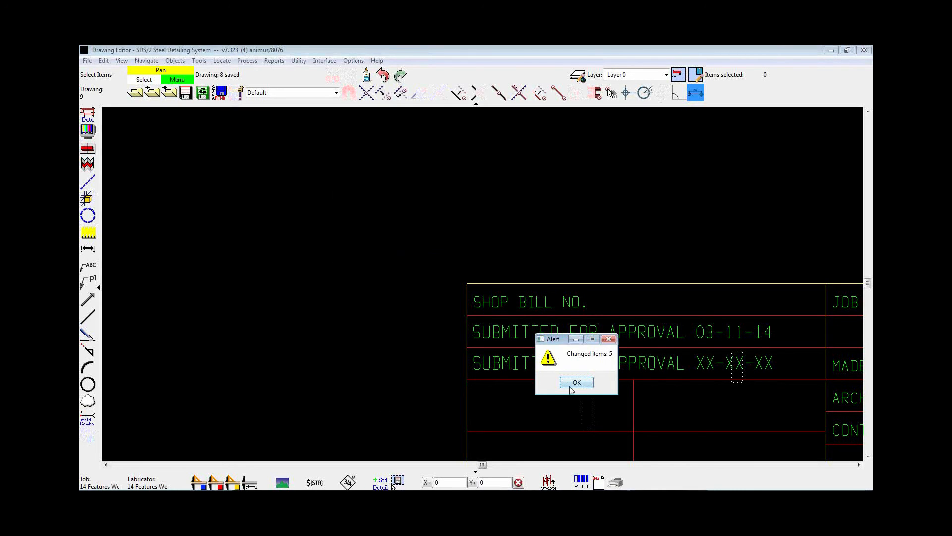
left_click(575, 384)
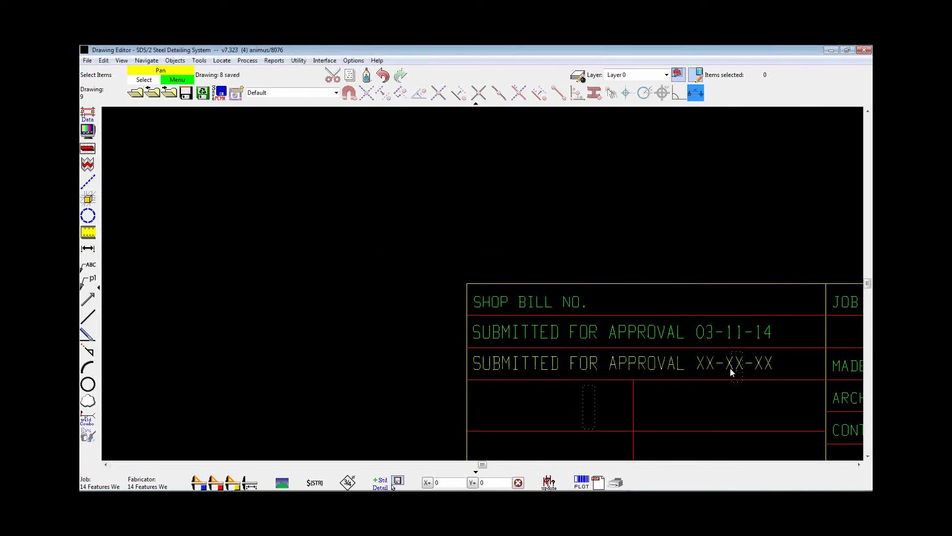
Open detail sheet 1 and advance through sheet 4 to check the replaced approval date in each title block
left_click(136, 93)
double_click(382, 128)
scroll(652, 428, "up", 3)
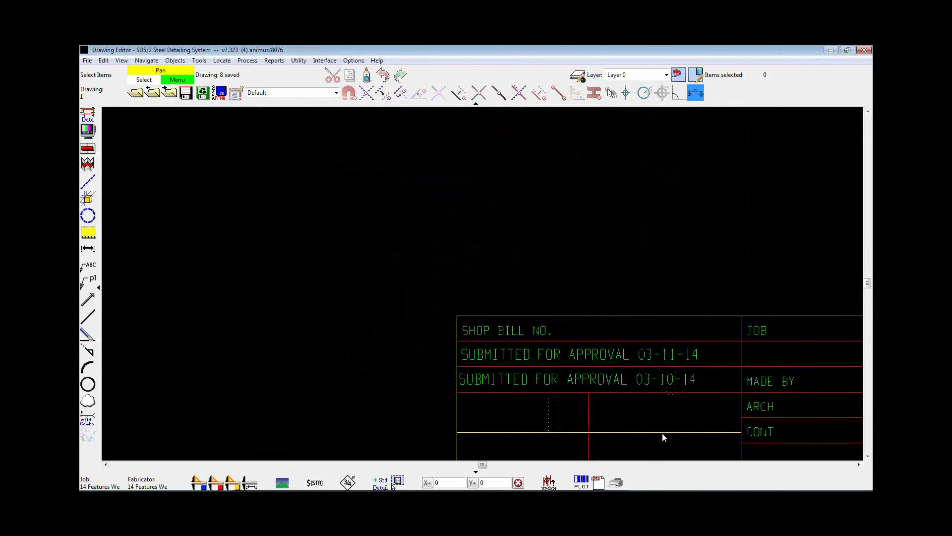
key("Page_Down")
scroll(632, 439, "up", 5)
scroll(633, 442, "down", 1)
key("Page_Down")
scroll(653, 434, "up", 4)
key("Page_Down")
scroll(653, 432, "up", 4)
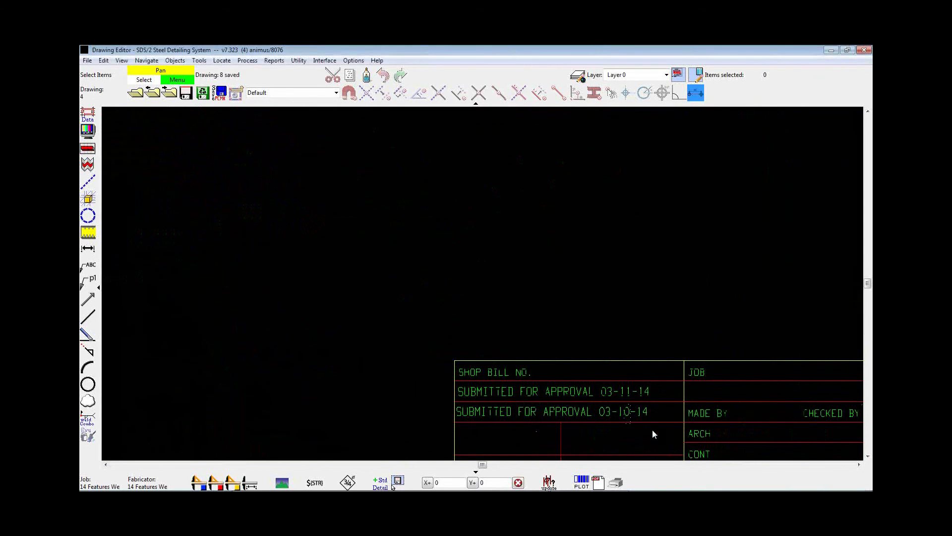
scroll(478, 283, "down", 4)
scroll(564, 384, "down", 4)
scroll(507, 349, "up", 2)
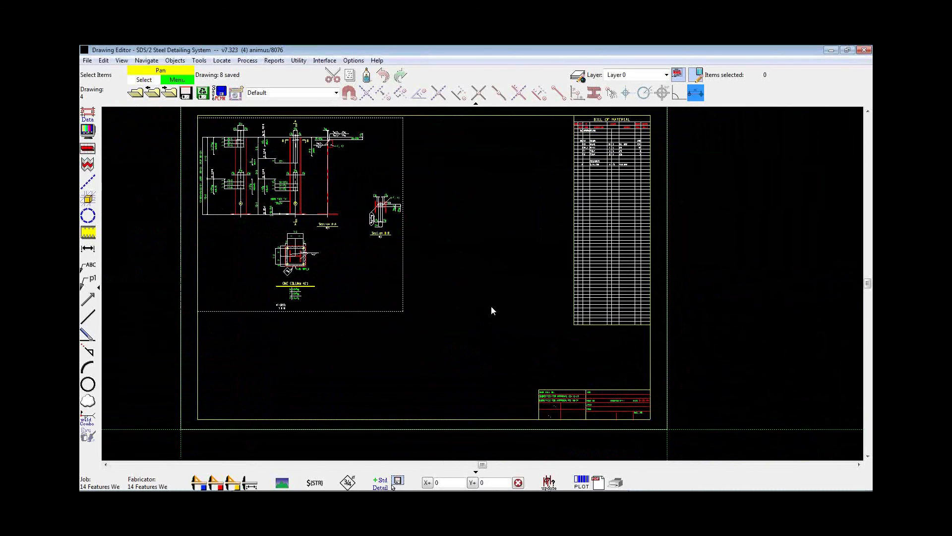
List the job's erection views in the drawing selection
mouse_move(654, 487)
left_click(134, 94)
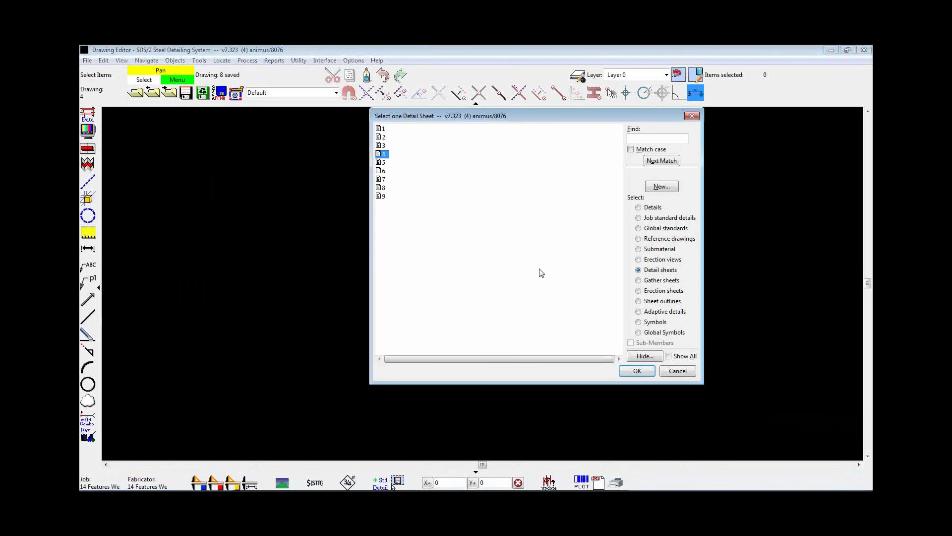
left_click(648, 262)
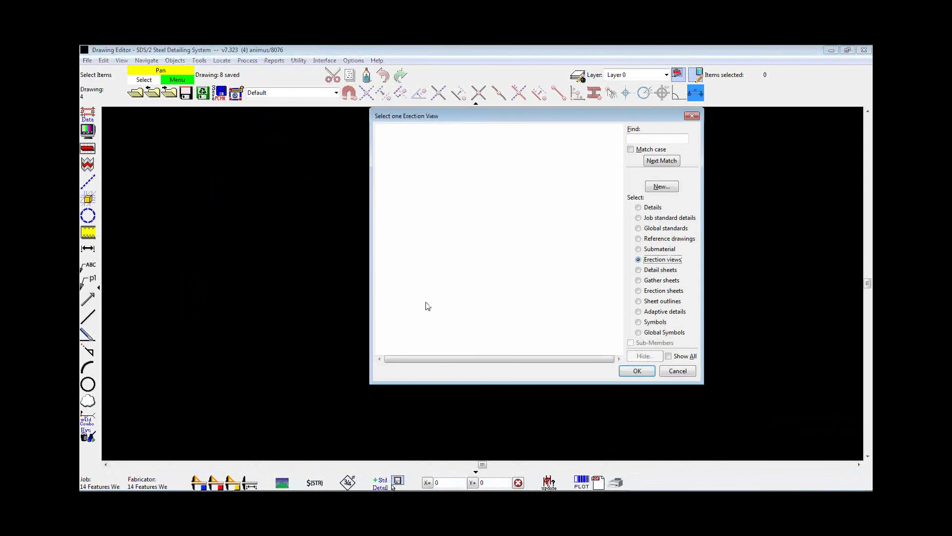
Switch to the Detail Erection Views settings in SDS/2 Detailing and set the member style to Manually
left_click(284, 480)
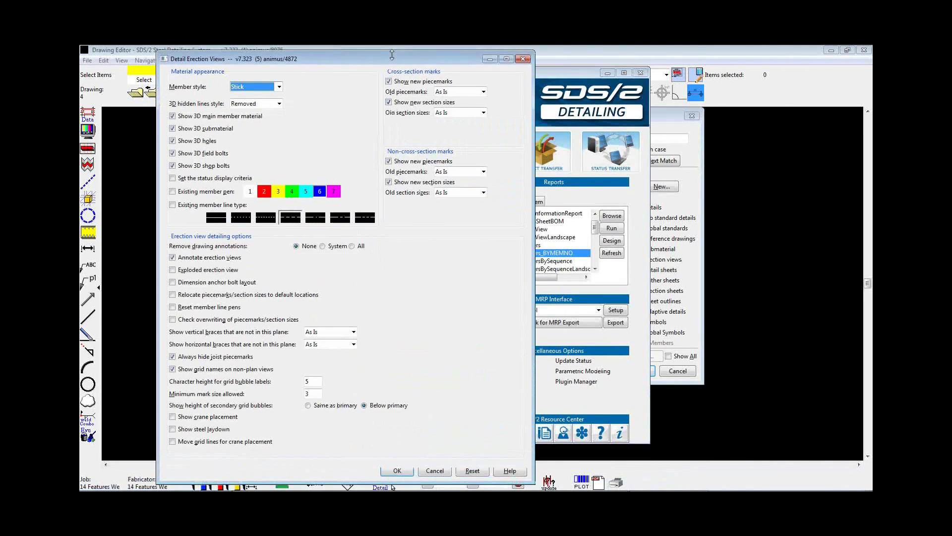
left_click_drag(393, 53, 414, 56)
left_click(301, 87)
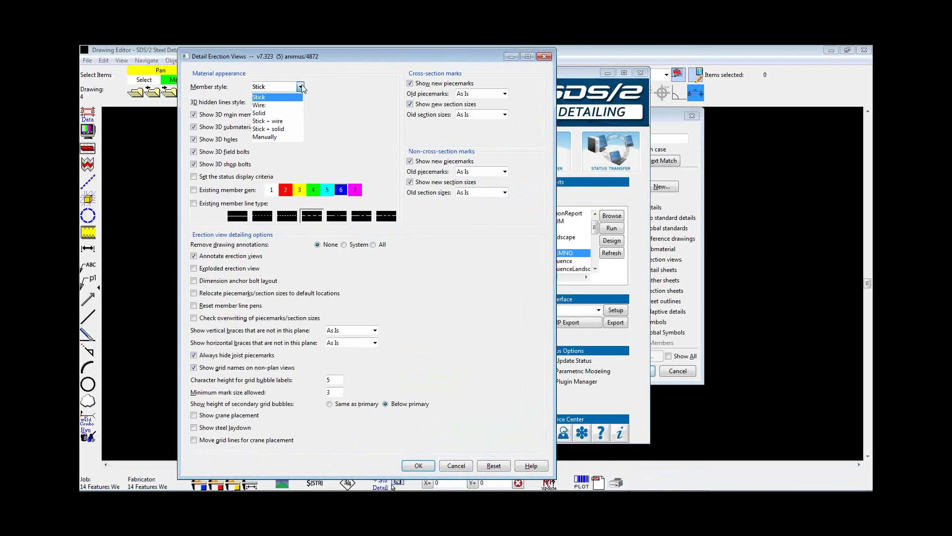
left_click(283, 136)
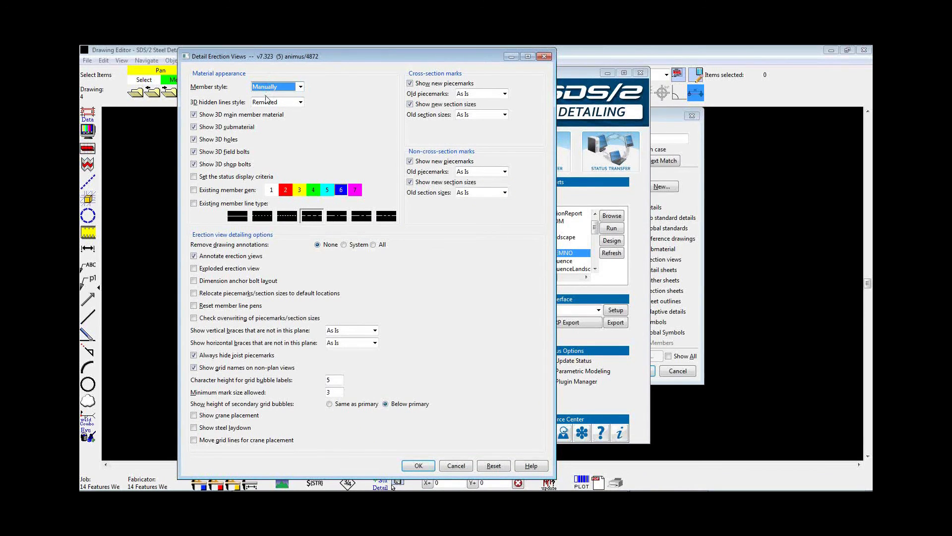
Enable checking of overwriting piecemarks/section sizes, accept the settings, and choose the ISO and SECOND FLOOR erection views for detailing
left_click(219, 318)
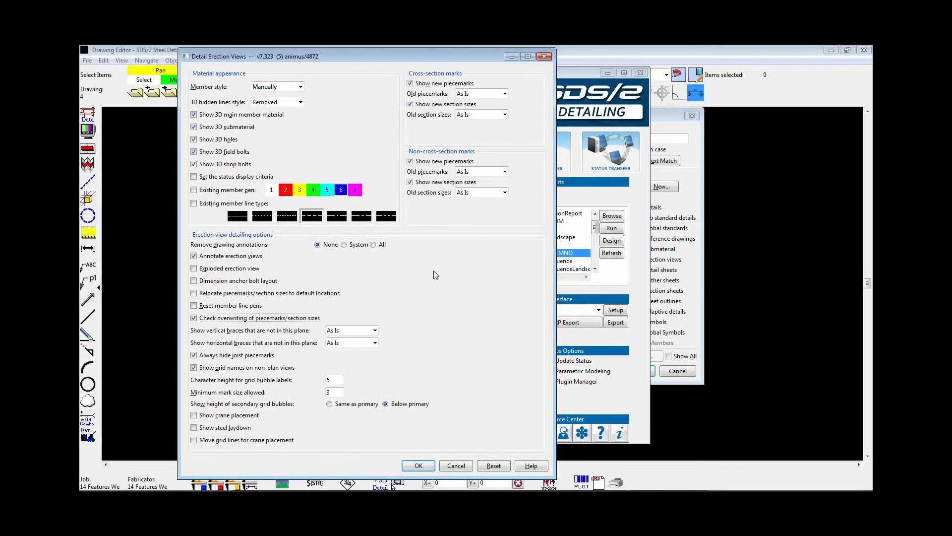
left_click(428, 466)
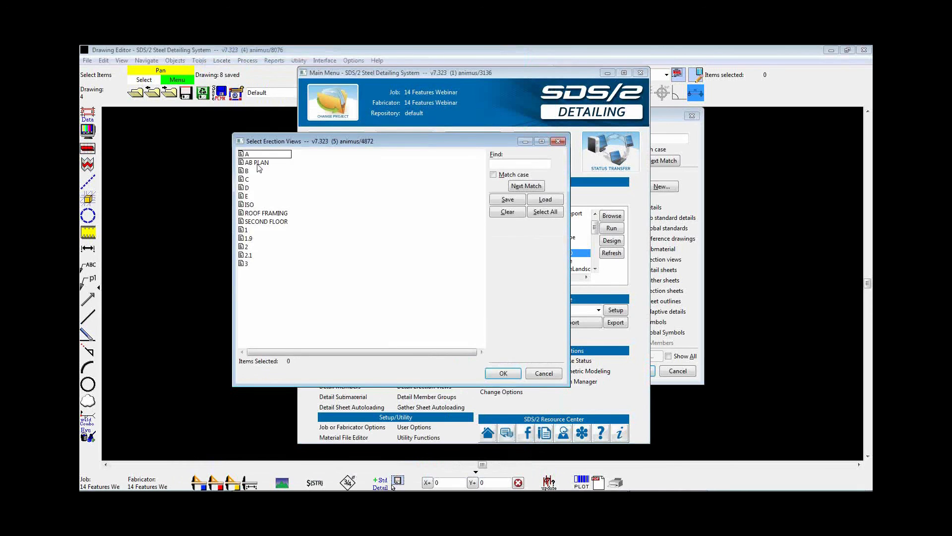
left_click(257, 223)
left_click(258, 206)
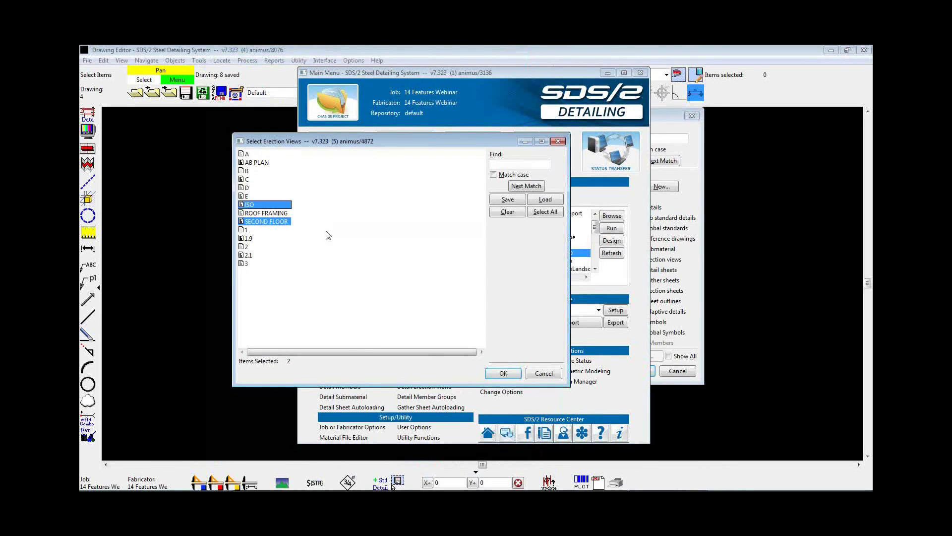
left_click(502, 375)
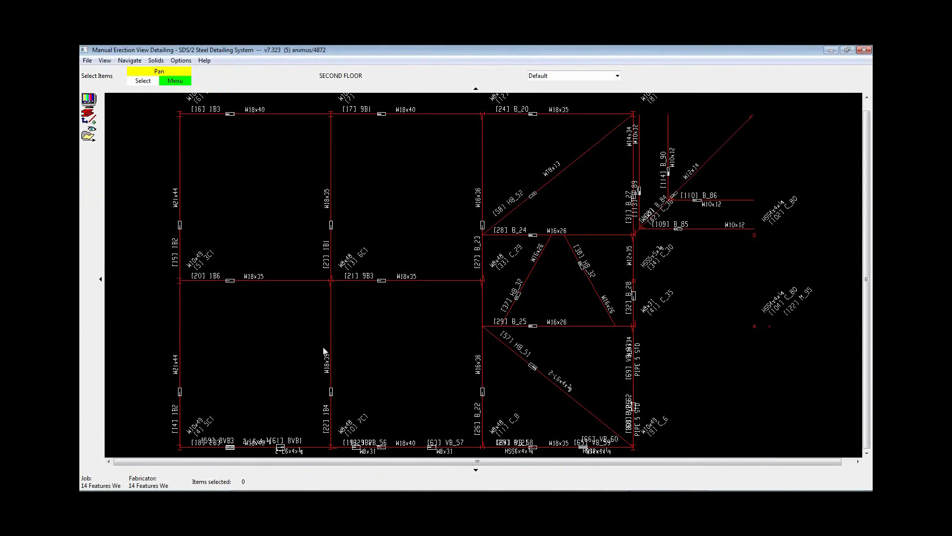
Area-select the members of the two leftmost bays in the SECOND FLOOR view and change them to Wire display
scroll(250, 216, "down", 1)
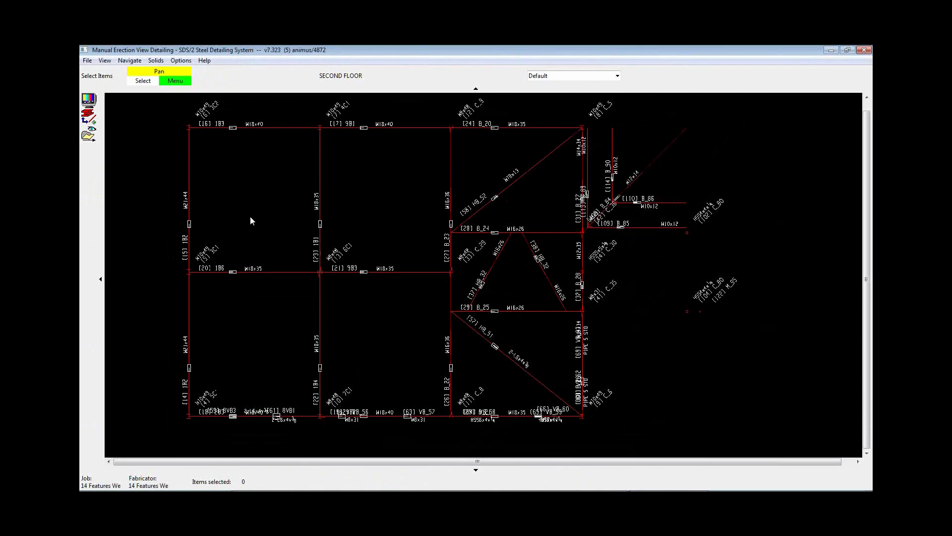
middle_click_drag(250, 228, 252, 243)
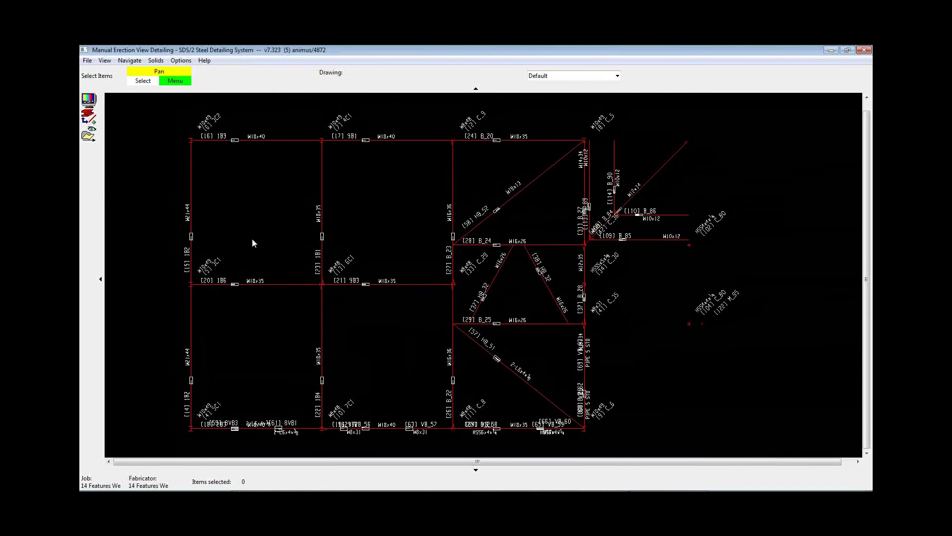
middle_click_drag(677, 300, 725, 308)
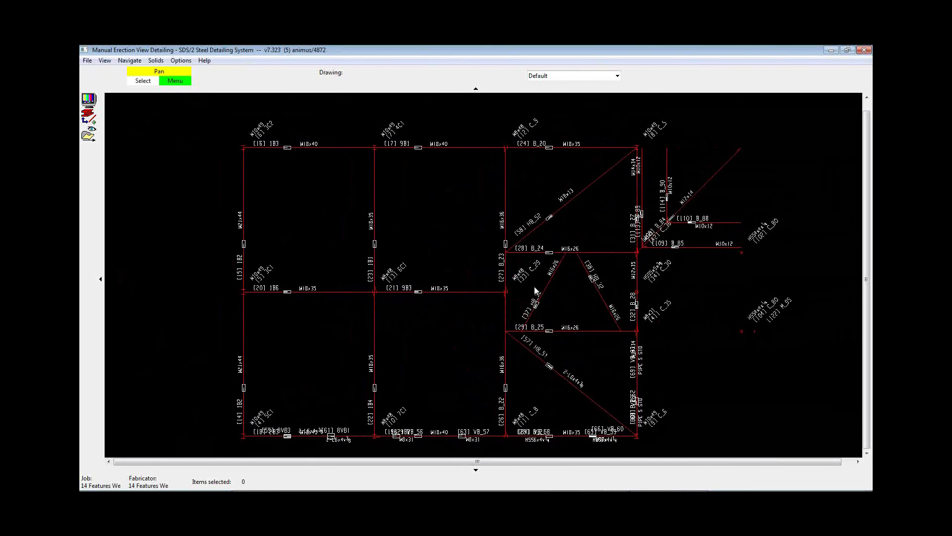
left_click_drag(187, 113, 375, 446)
scroll(385, 405, "down", 1)
middle_click_drag(385, 405, 382, 400)
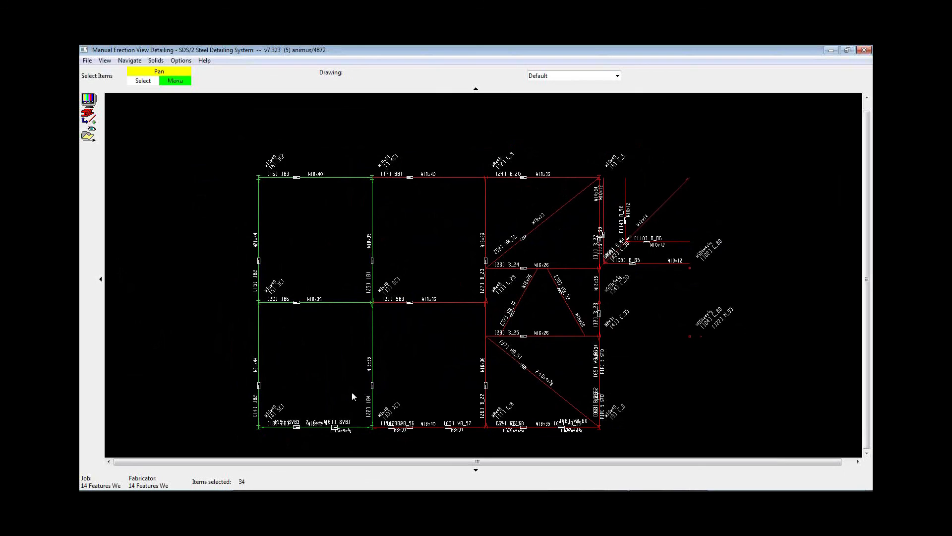
left_click(157, 60)
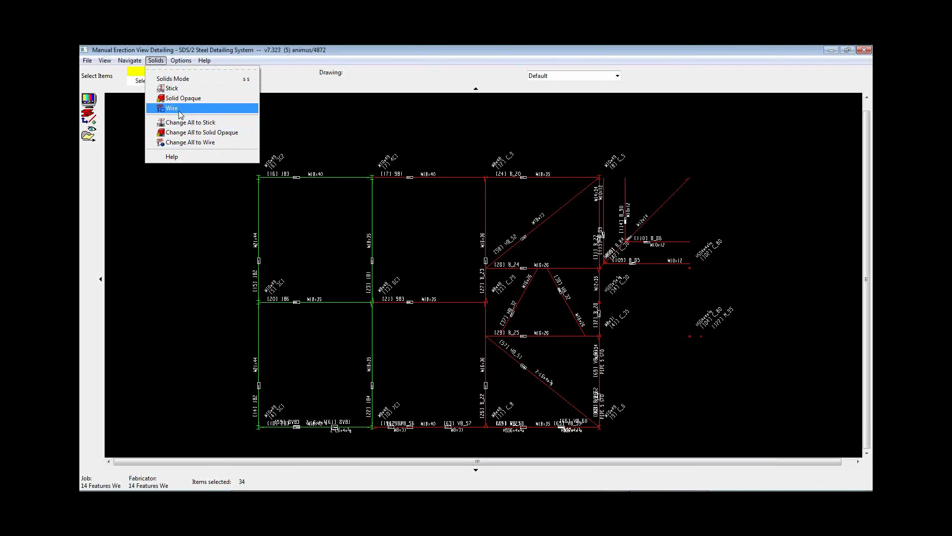
left_click(180, 110)
left_click(321, 212)
scroll(319, 217, "up", 2)
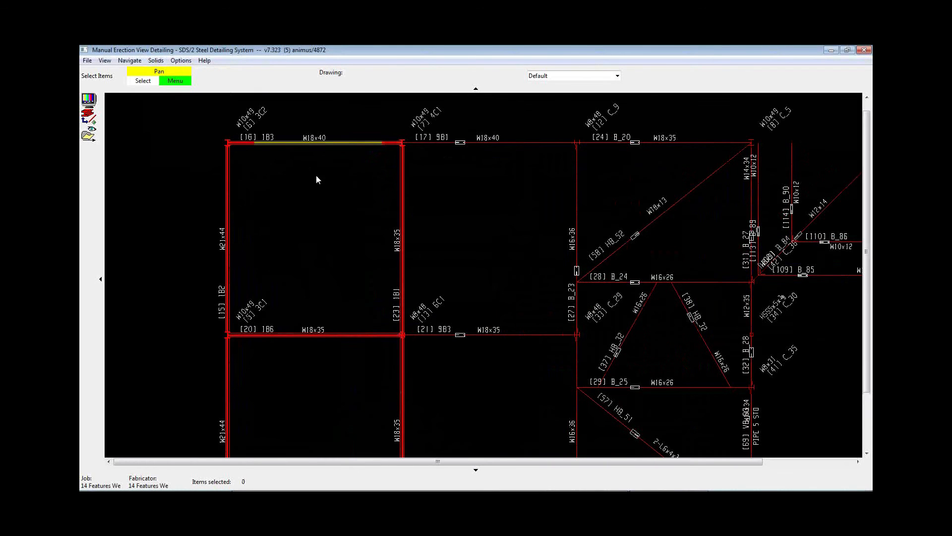
scroll(310, 212, "down", 2)
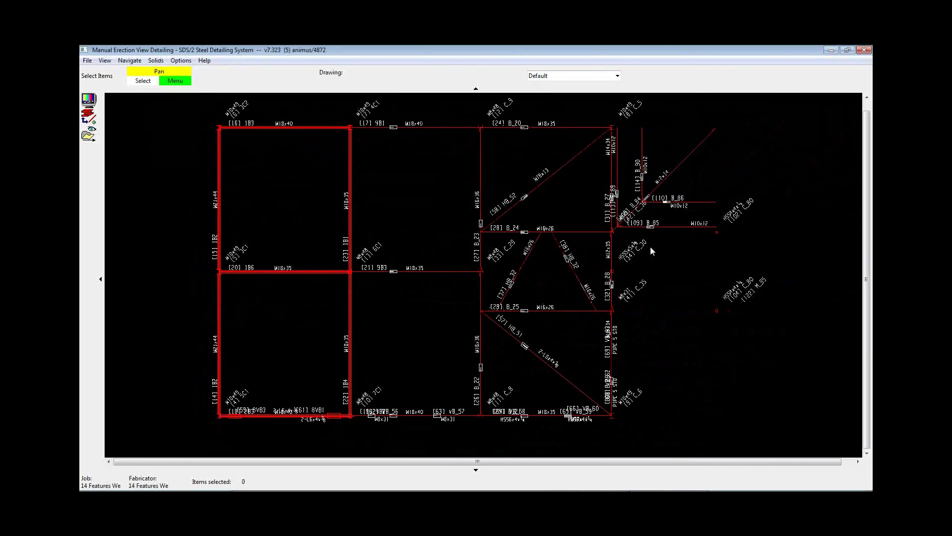
Advance to the ISO view, area-select the frame's front end with the platform and stair, and deselect stray beams such as B_22 and B_23
left_click(87, 137)
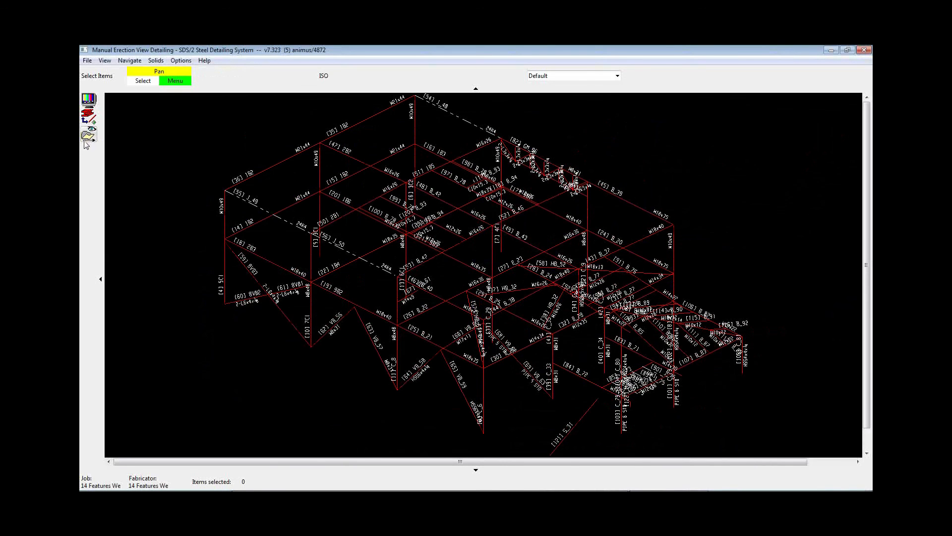
mouse_move(641, 310)
middle_mouse_down()
mouse_move(721, 325)
mouse_move(585, 255)
middle_mouse_up()
left_click_drag(729, 205, 457, 410)
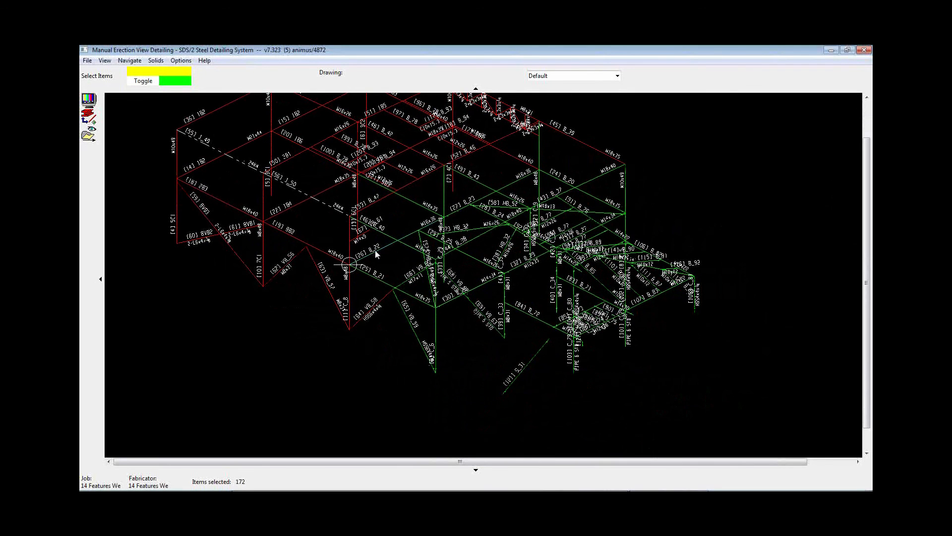
left_click(378, 229)
left_click(424, 206)
left_click(444, 203)
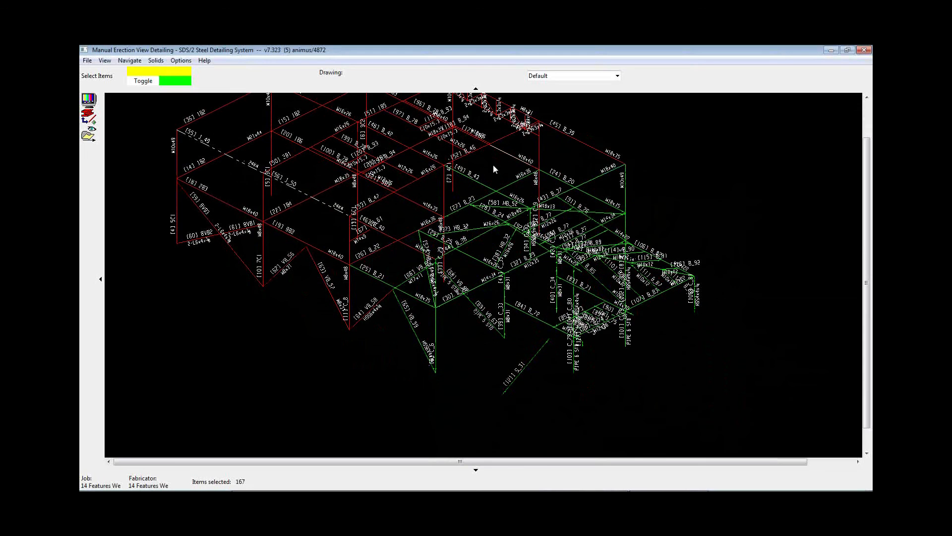
left_click(505, 181)
left_click(597, 197)
left_click(499, 195)
Deselect the remaining unwanted braces and beams inside the frame, including VB_59, VB_60, HB_32 and HB_52
scroll(493, 245, "up", 3)
left_click(464, 282)
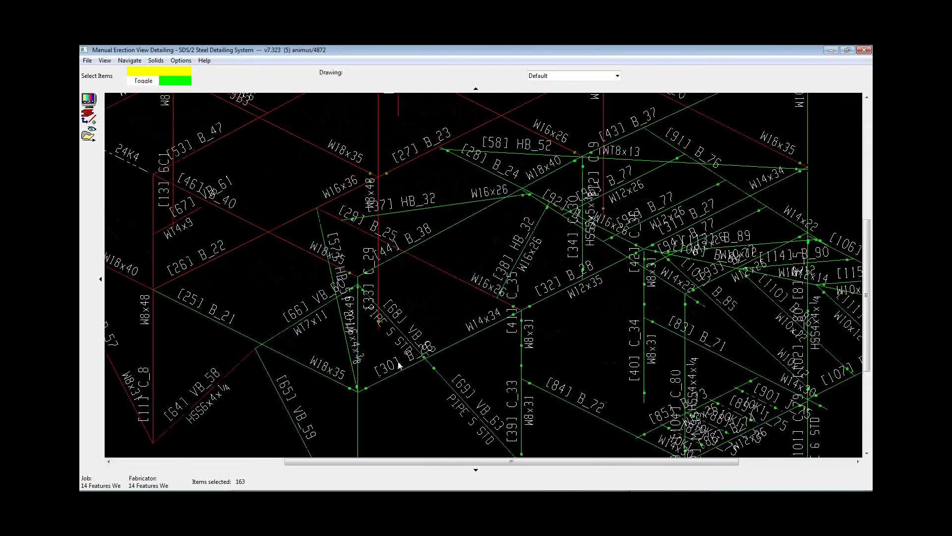
left_click(302, 363)
left_click(281, 406)
left_click(340, 328)
middle_click_drag(427, 291, 363, 362)
left_click(347, 281)
left_click(458, 324)
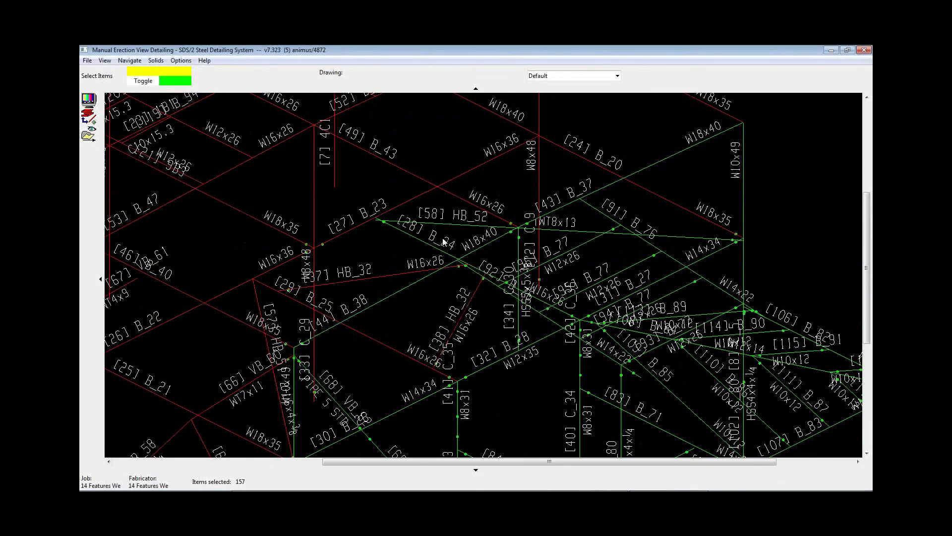
left_click(443, 234)
scroll(436, 238, "down", 3)
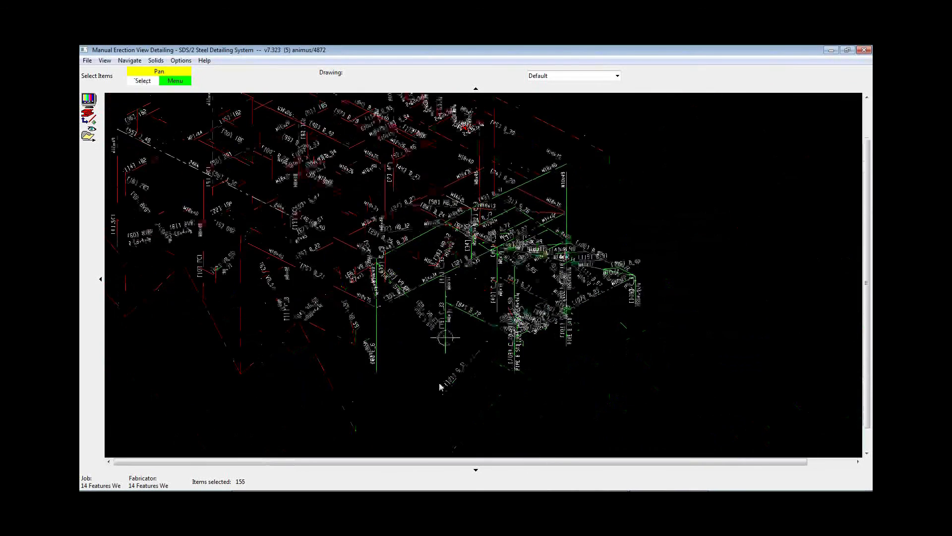
Change the selected ISO members to Solid Opaque and finish the manual erection view detailing
left_click(163, 61)
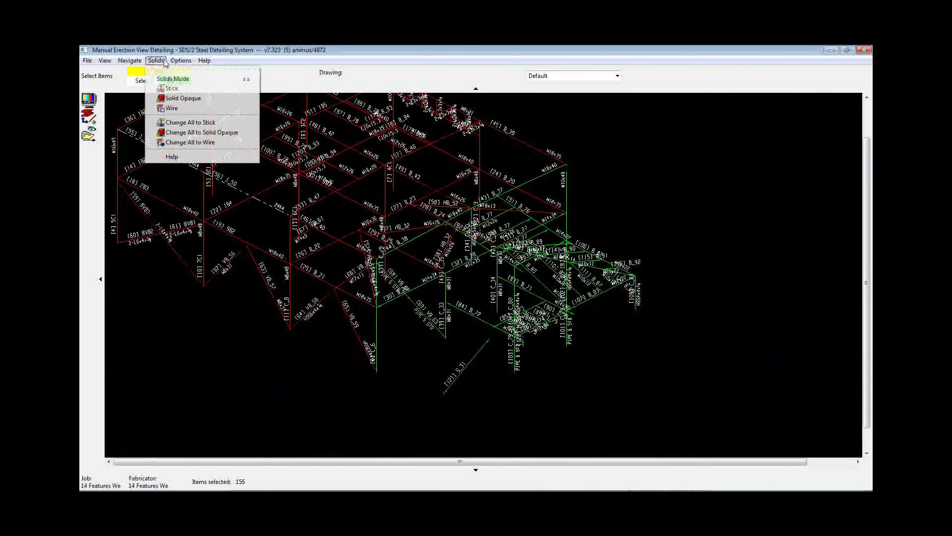
left_click(183, 98)
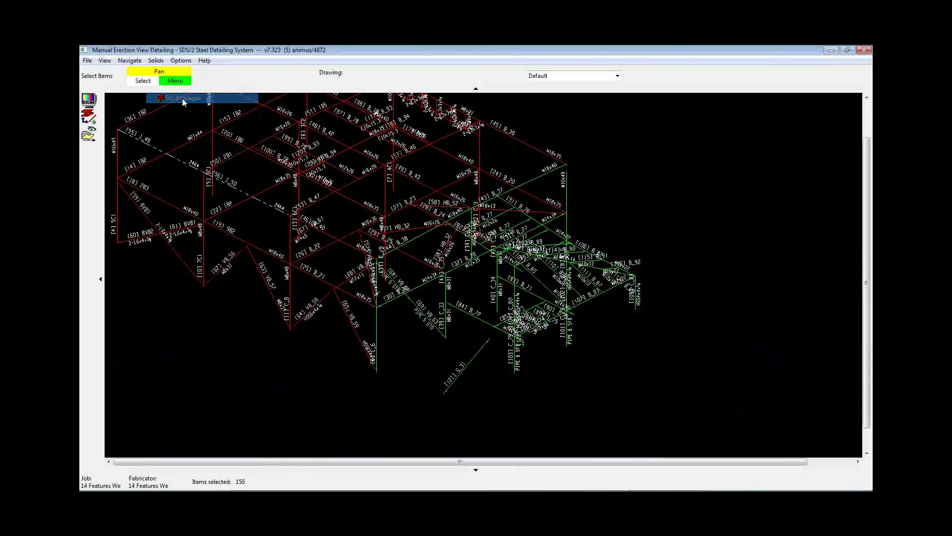
scroll(607, 338, "up", 3)
middle_click_drag(606, 341, 722, 392)
scroll(722, 397, "down", 5)
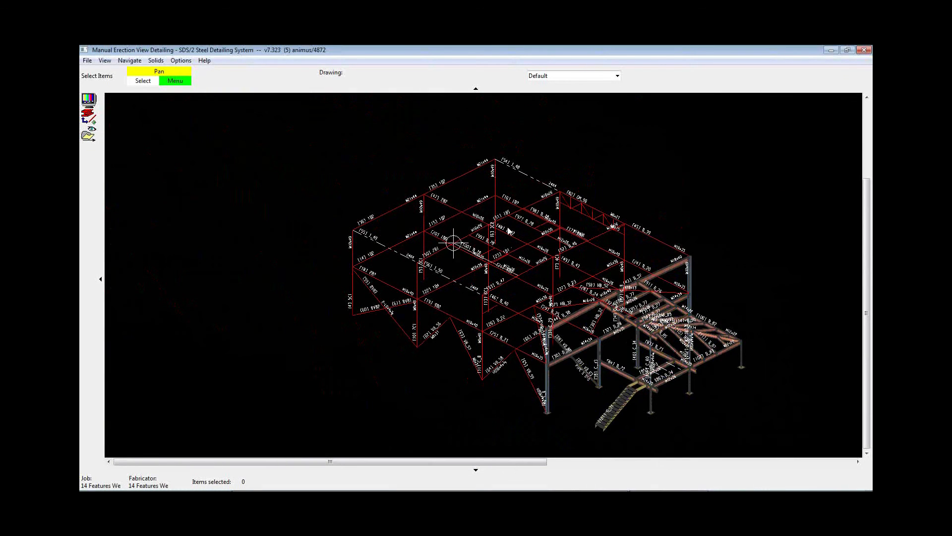
left_click(87, 136)
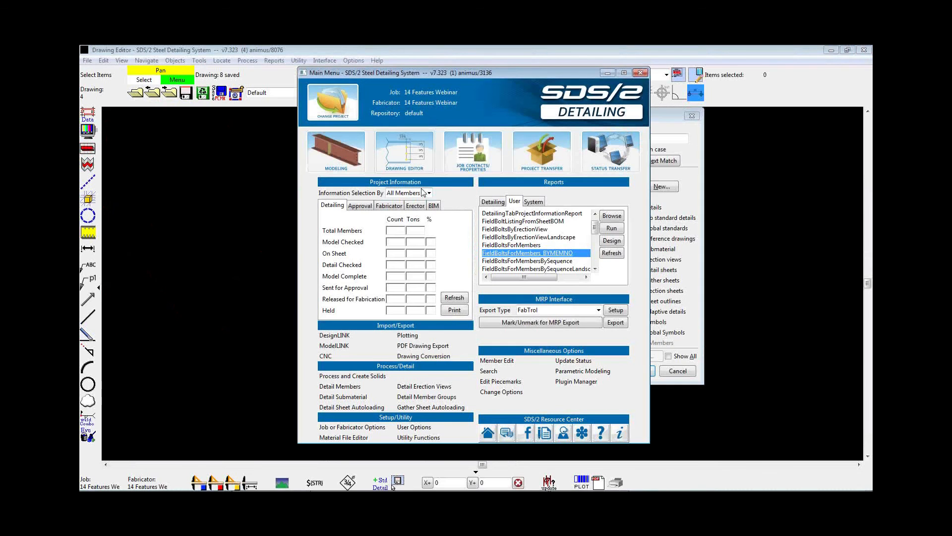
Open the ISO erection view in the Drawing Editor, inspect its solid members, and advance to SECOND FLOOR to examine the wire members
left_click(670, 117)
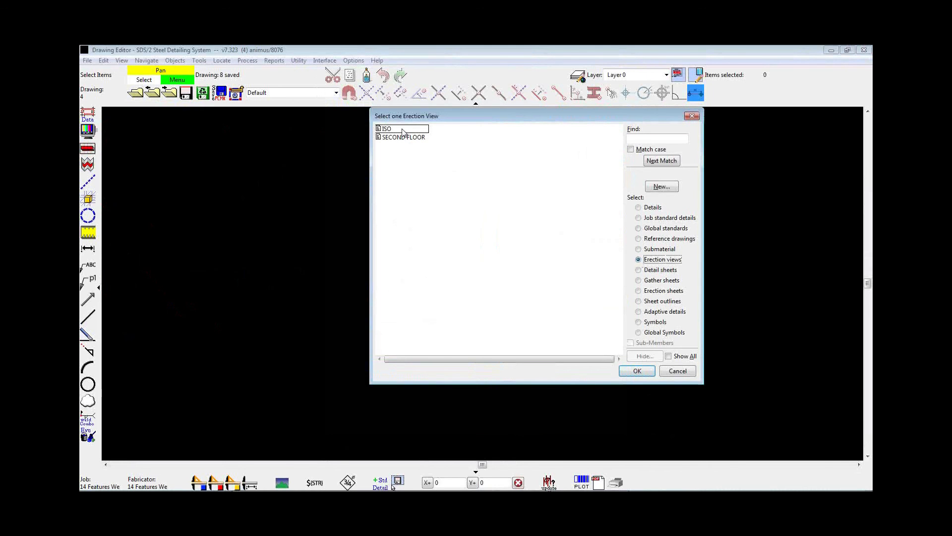
double_click(387, 129)
scroll(677, 341, "up", 4)
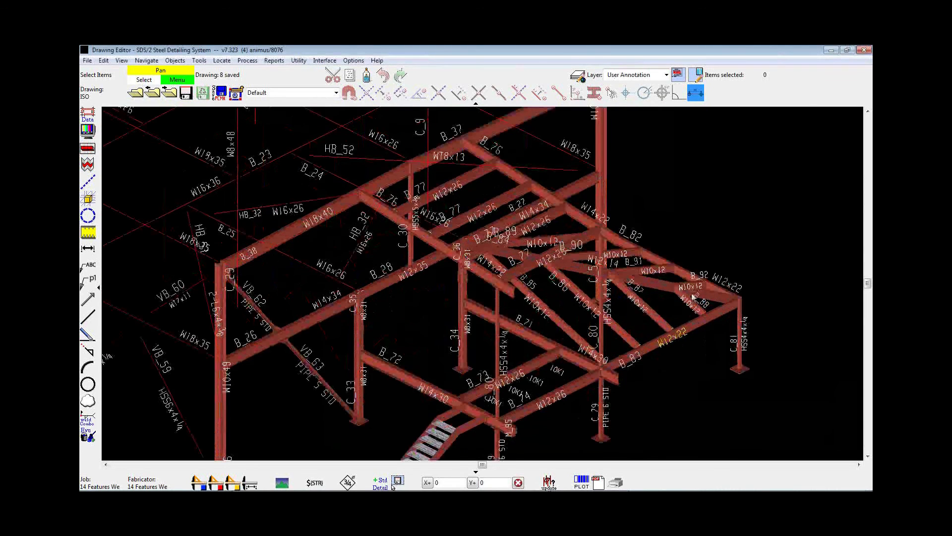
scroll(659, 343, "down", 4)
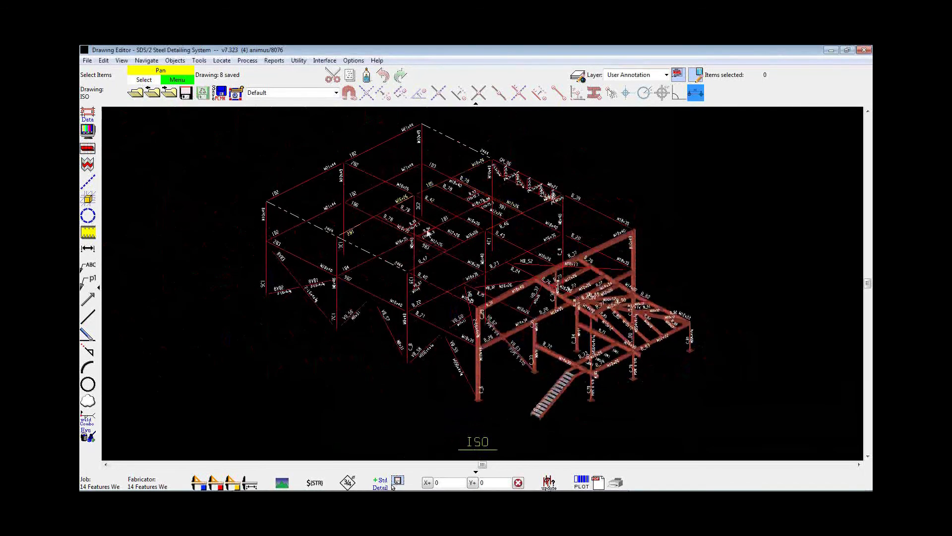
left_click(169, 95)
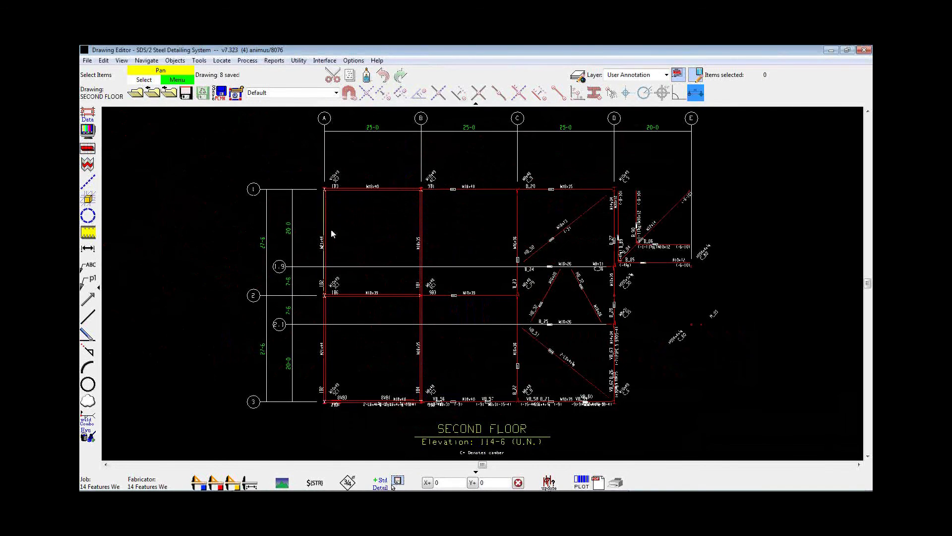
scroll(477, 310, "up", 5)
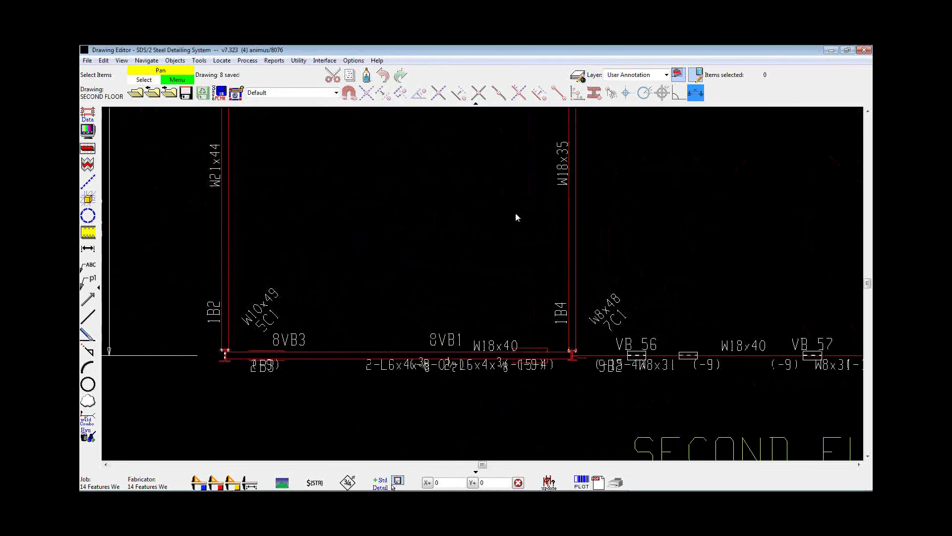
scroll(382, 316, "down", 1)
scroll(382, 316, "down", 3)
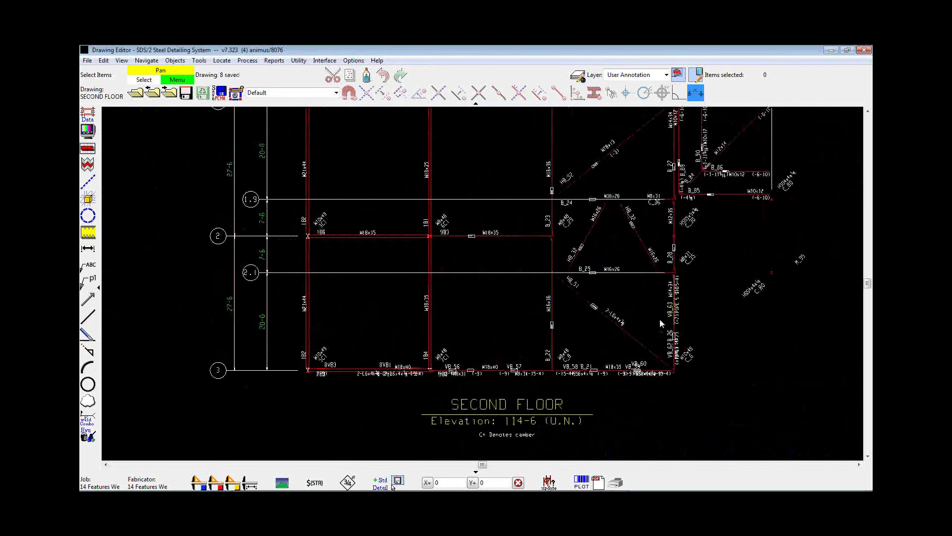
scroll(659, 324, "down", 2)
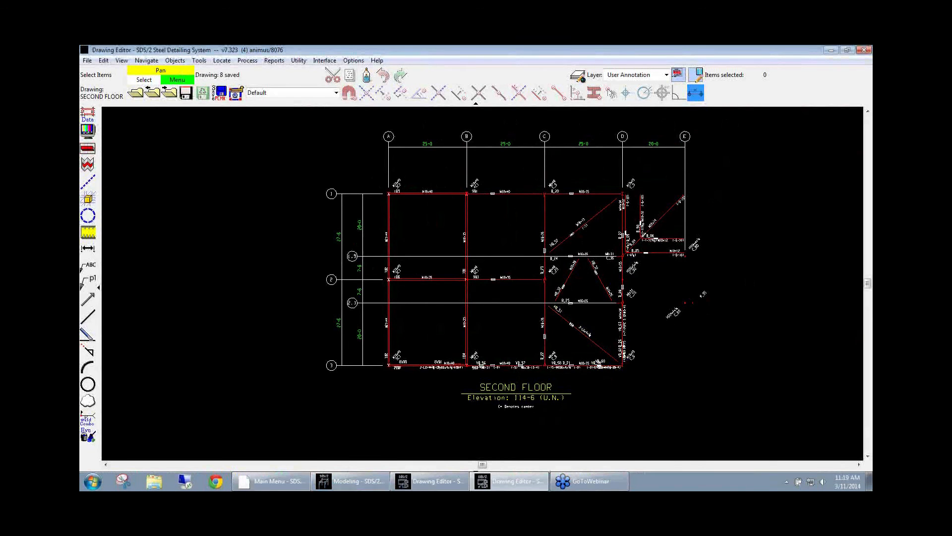
Start Detail Erection Views from the Main Menu with Wire member style, status display criteria, annotated views and the piecemark/section size overwriting check
left_click(287, 481)
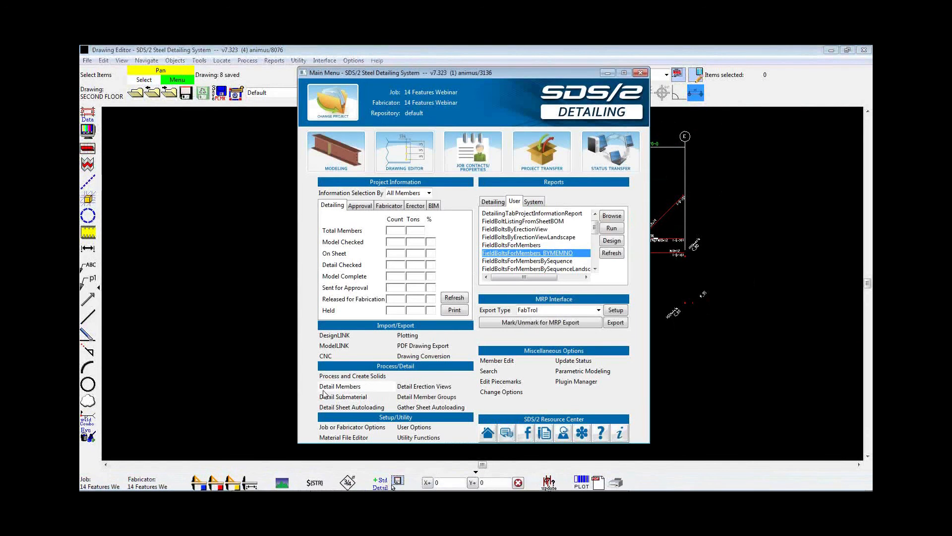
left_click(420, 386)
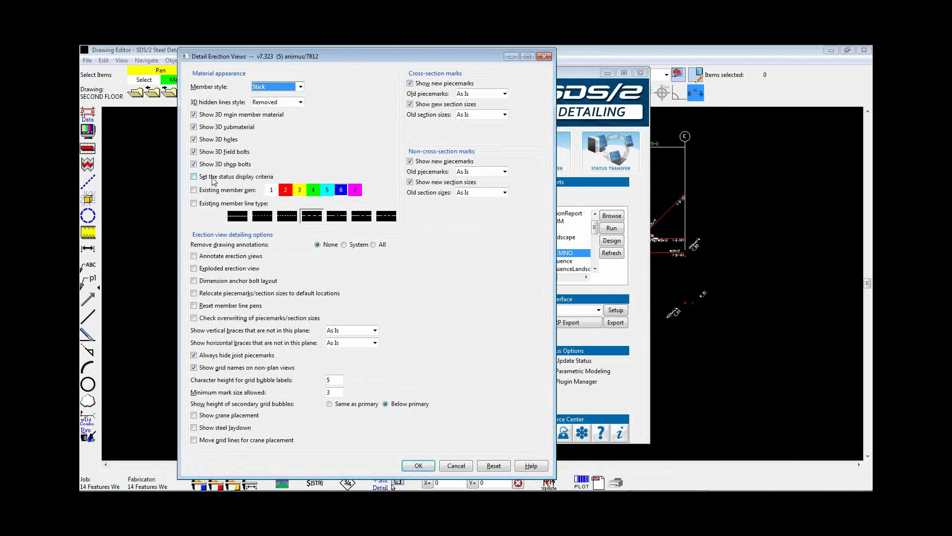
left_click(290, 87)
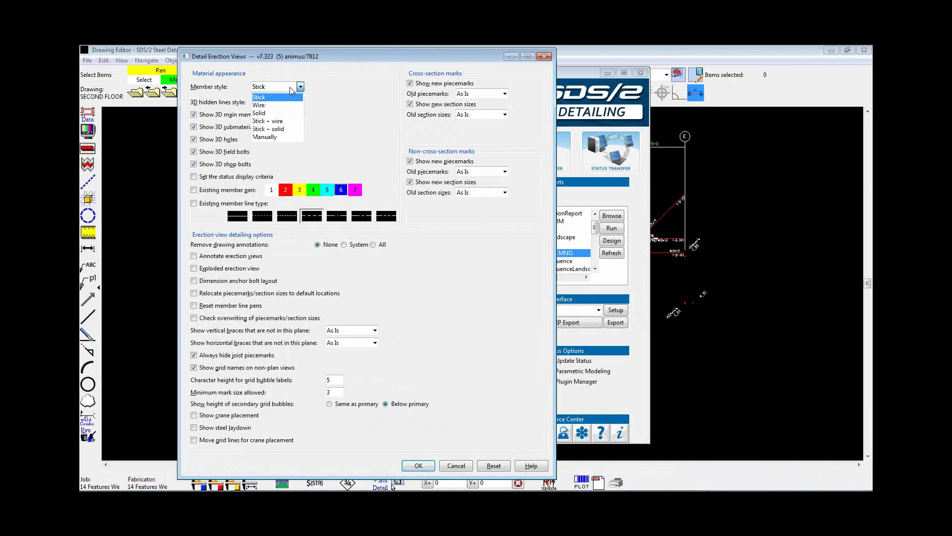
left_click(269, 106)
left_click(209, 180)
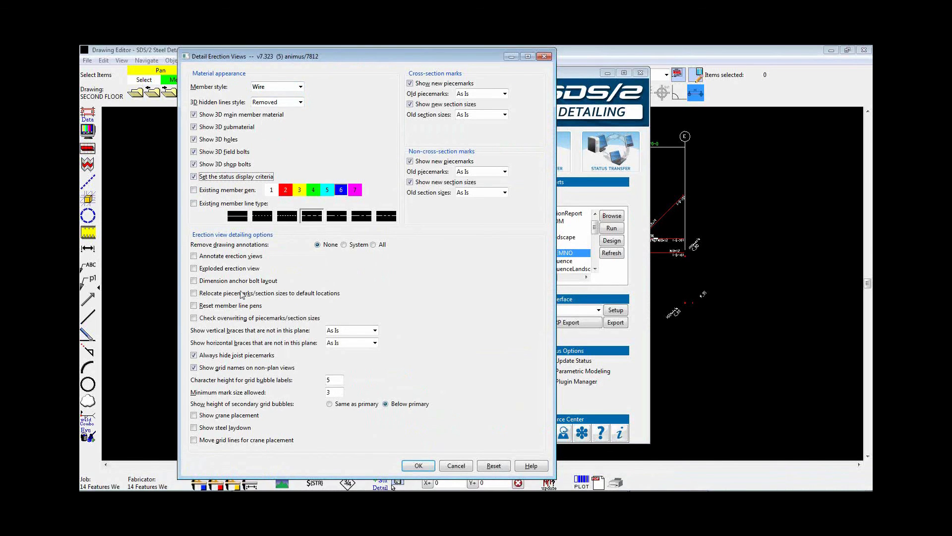
left_click(235, 255)
left_click(233, 318)
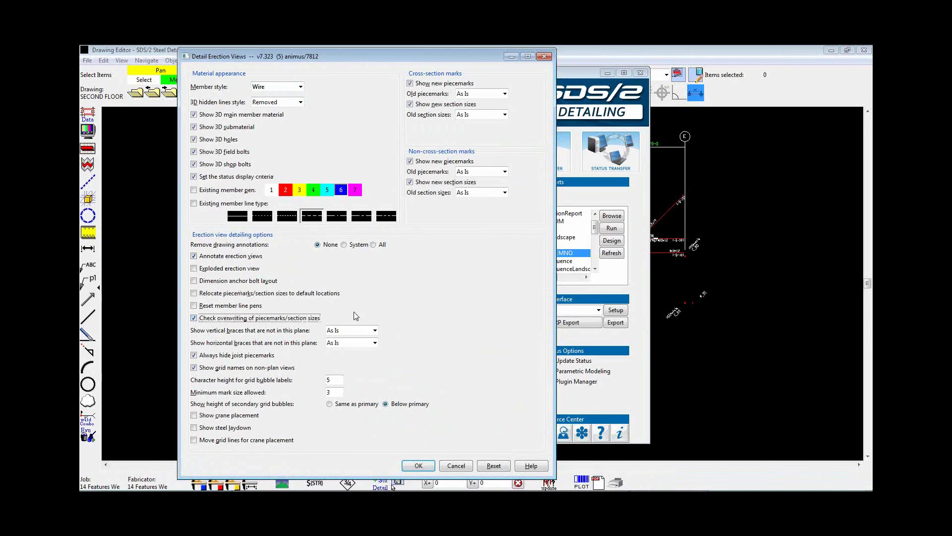
left_click(418, 466)
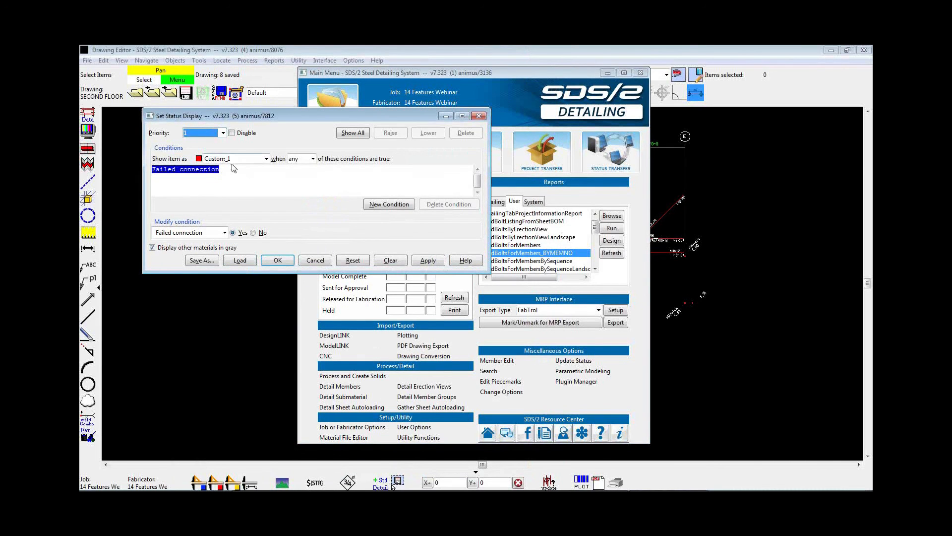
Set the priority 1 status display to show items as Masked when none of the conditions are true, using Sequence from A to A
left_click(265, 159)
scroll(237, 170, "up", 3)
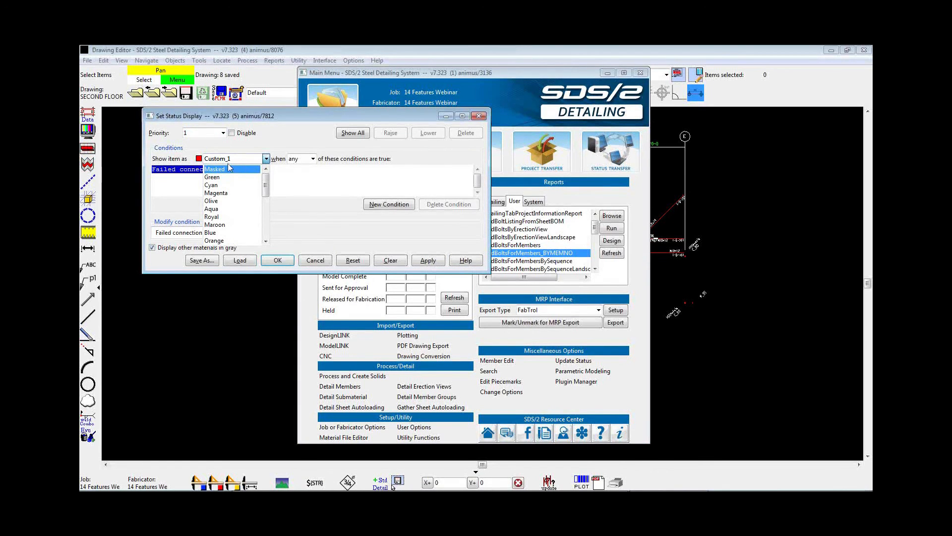
left_click(232, 171)
left_click(224, 232)
mouse_move(207, 243)
left_click(283, 255)
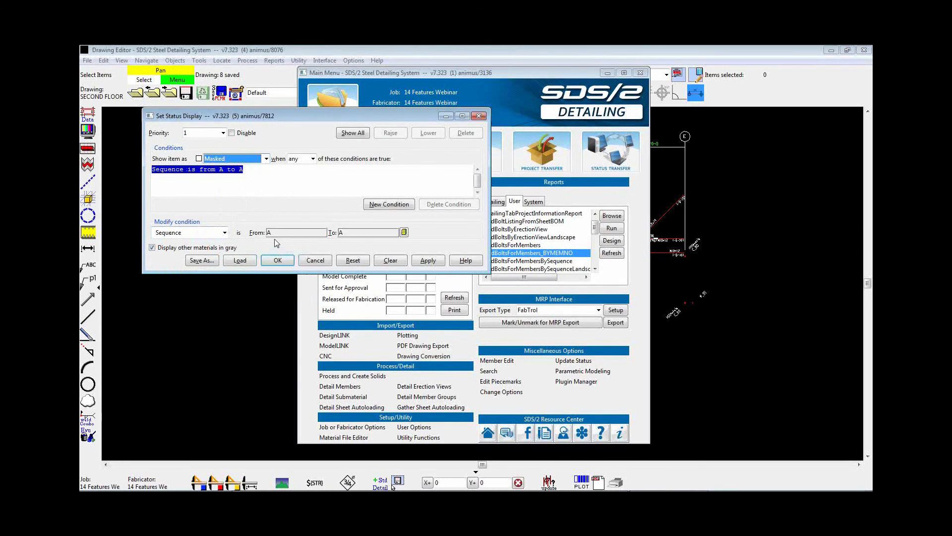
left_click(314, 160)
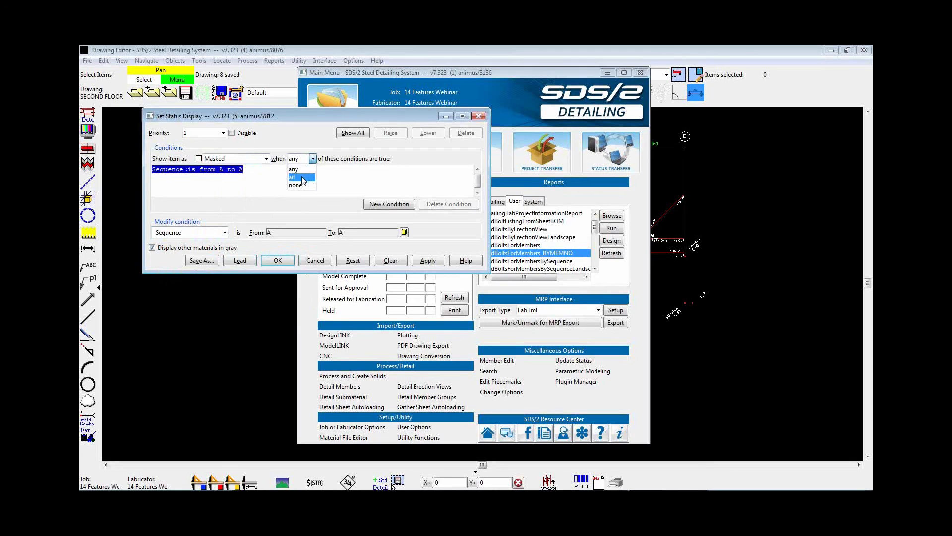
left_click(298, 186)
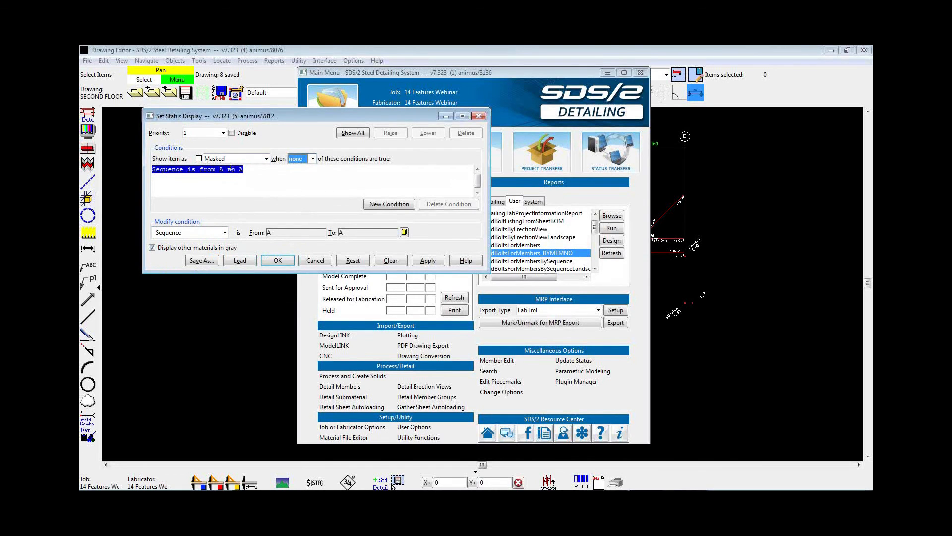
left_click(277, 261)
Generate the ISO erection view and open it in the Drawing Editor
left_click(251, 205)
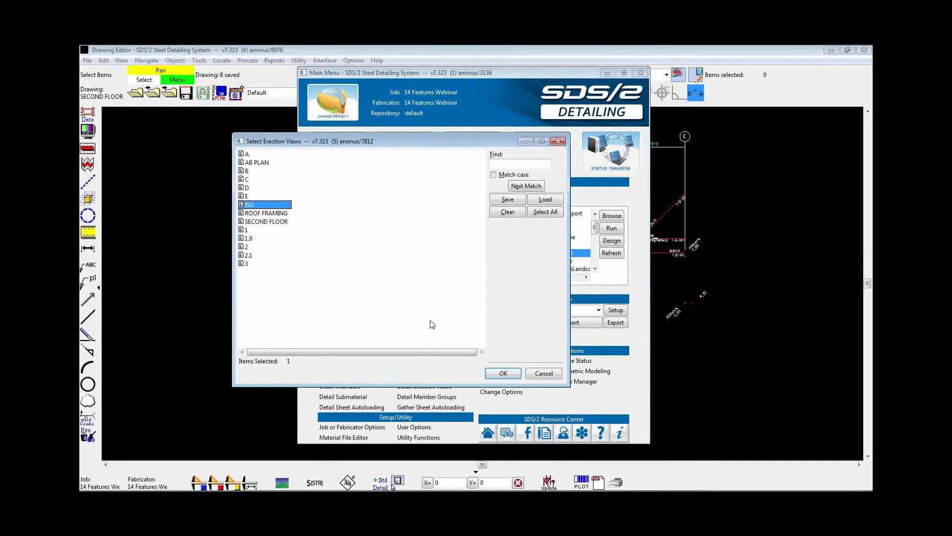
left_click(503, 373)
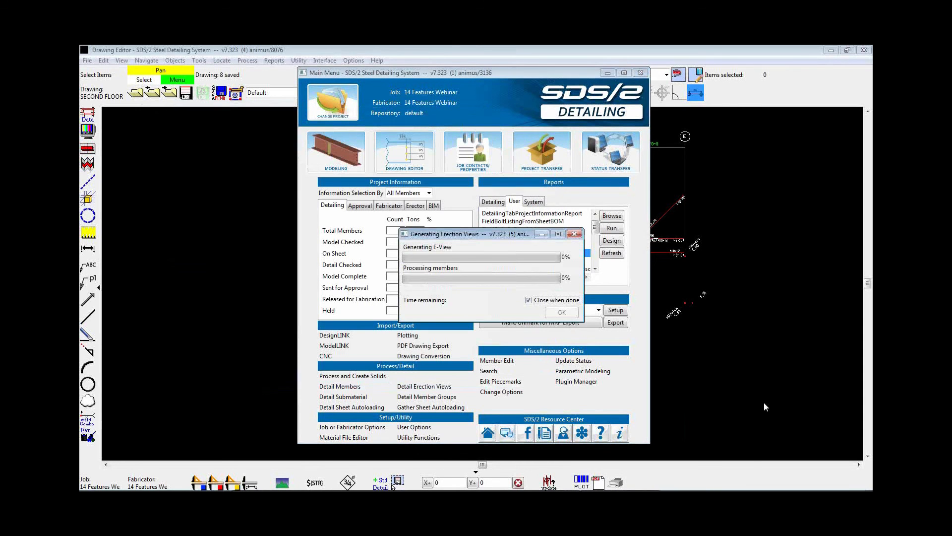
left_click(143, 98)
left_click(536, 286)
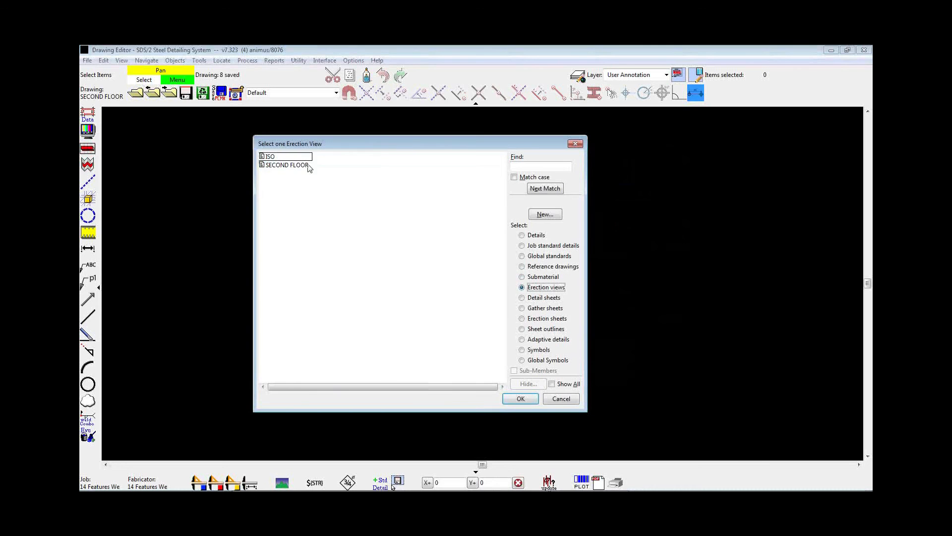
double_click(287, 156)
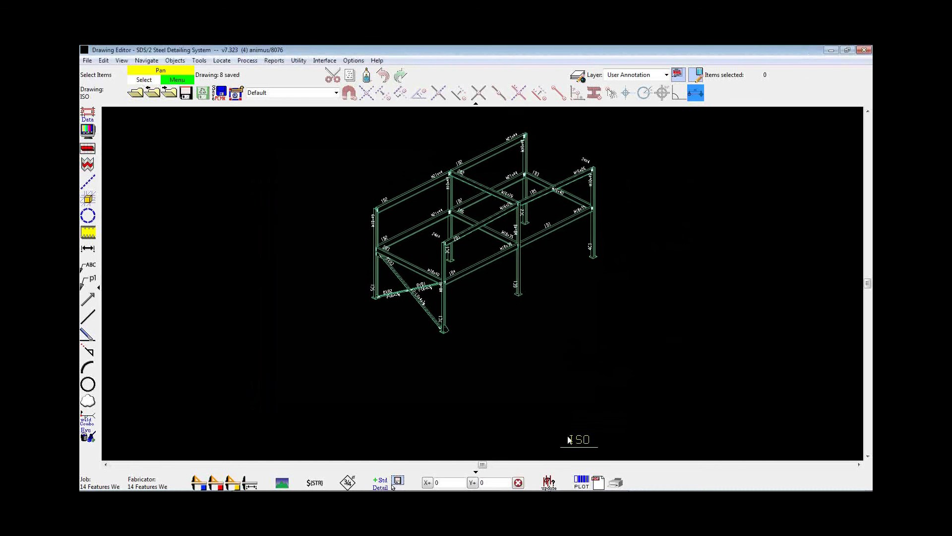
Examine the frame members, braces and their piecemark and section size labels in the ISO erection view
scroll(481, 162, "up", 6)
scroll(471, 219, "down", 4)
middle_click_drag(451, 228, 392, 202)
scroll(392, 202, "up", 3)
scroll(549, 225, "down", 1)
scroll(548, 228, "down", 1)
mouse_move(548, 259)
middle_mouse_down()
mouse_move(486, 266)
mouse_move(493, 245)
mouse_move(503, 263)
mouse_move(442, 258)
middle_mouse_up()
scroll(511, 271, "down", 3)
scroll(496, 252, "up", 2)
scroll(502, 264, "up", 1)
scroll(466, 261, "down", 2)
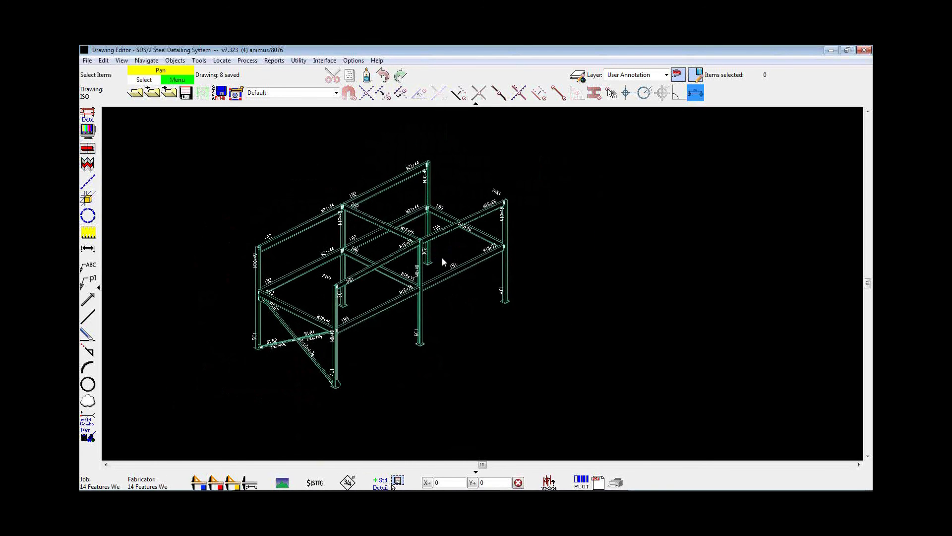